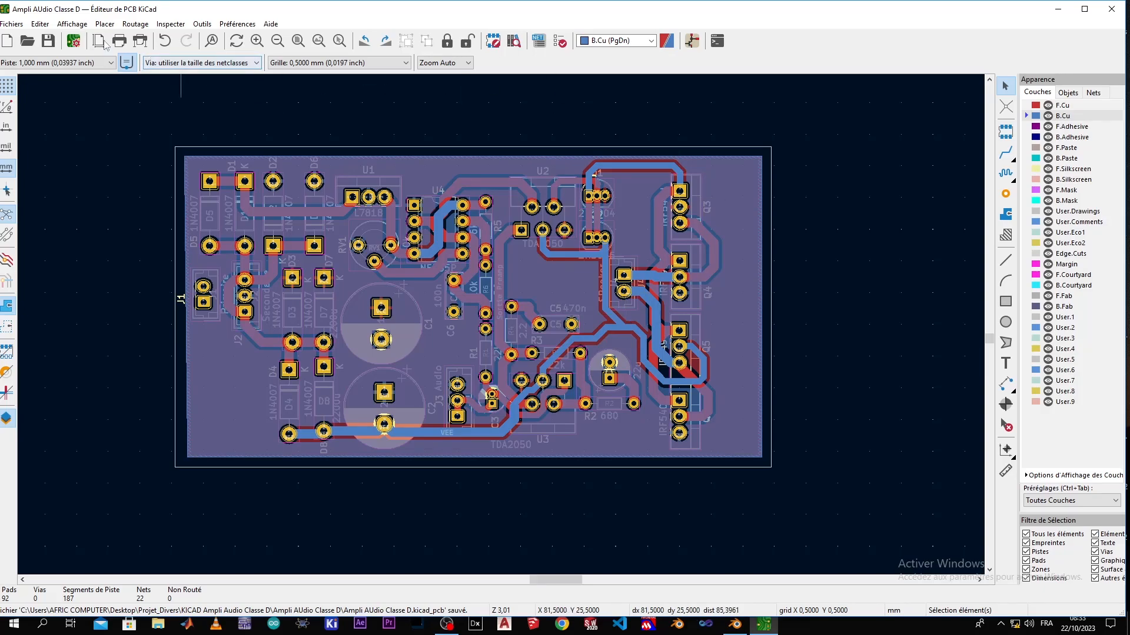
Inspect the assembled amplifier board from several angles in the 3D viewer, then close the viewer
click(74, 23)
click(89, 73)
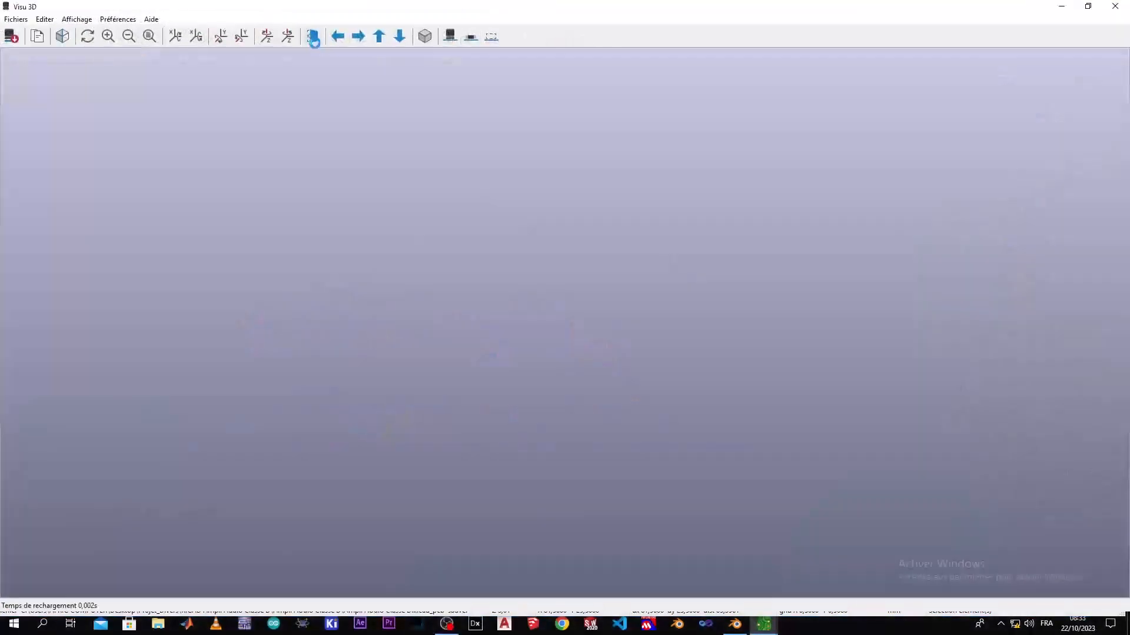
drag(591, 405, 633, 235)
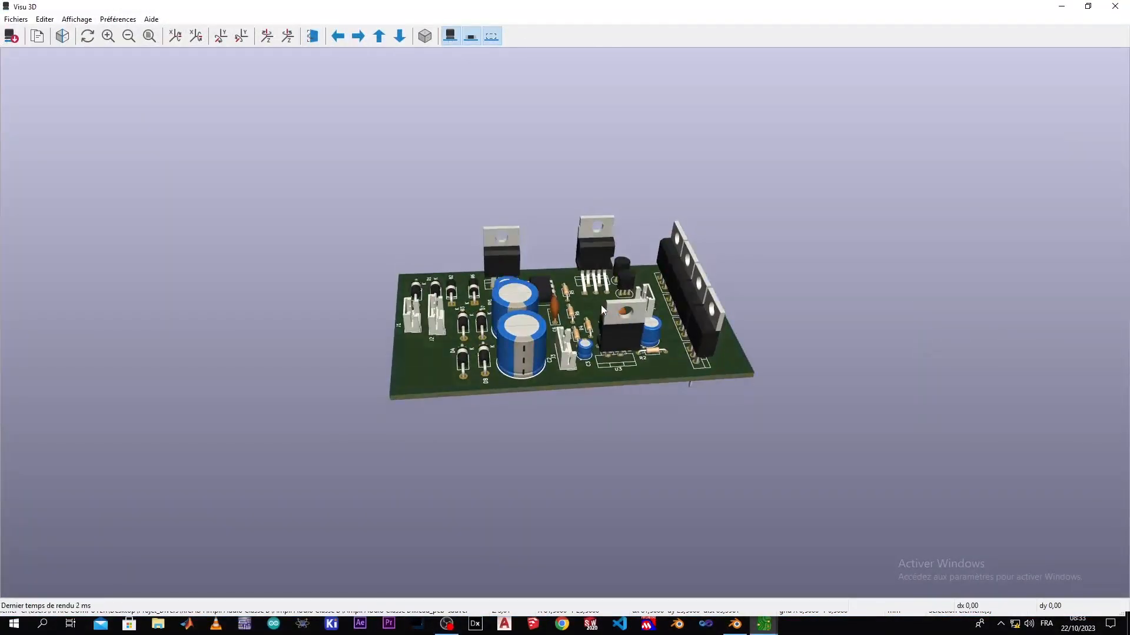
scroll(601, 305, up, 5)
scroll(594, 347, up, 3)
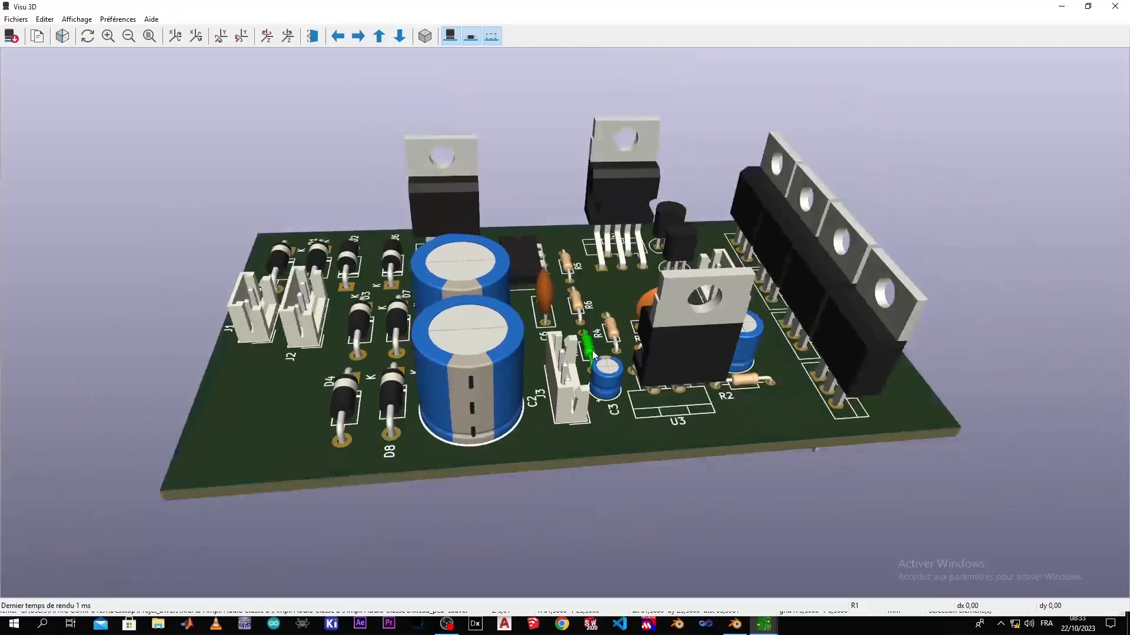
drag(592, 350, 648, 283)
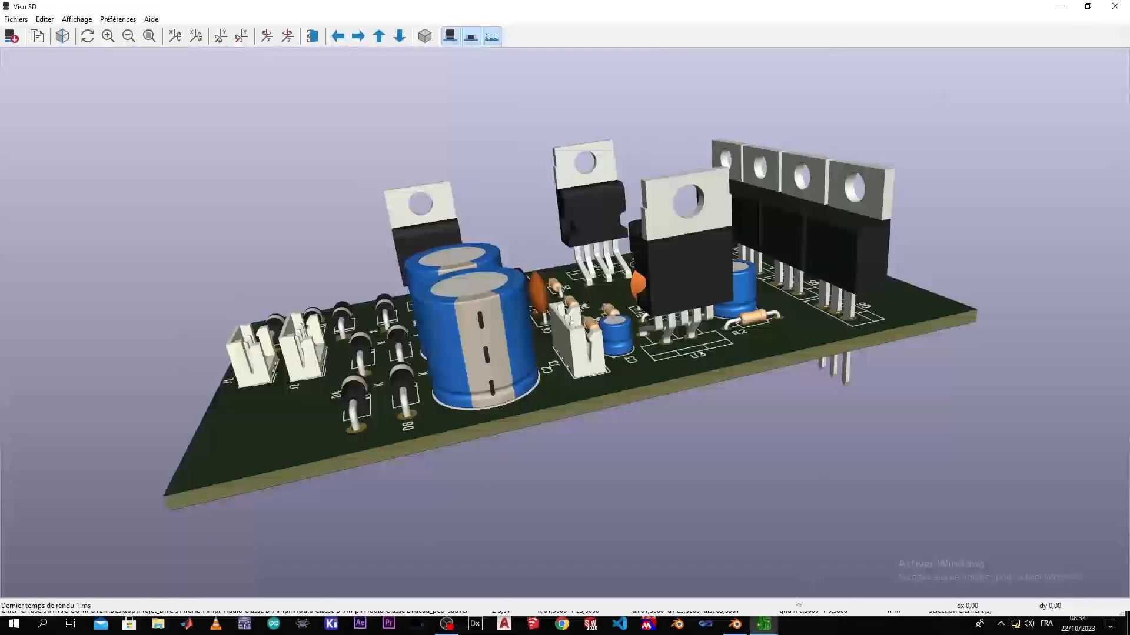
click(1114, 6)
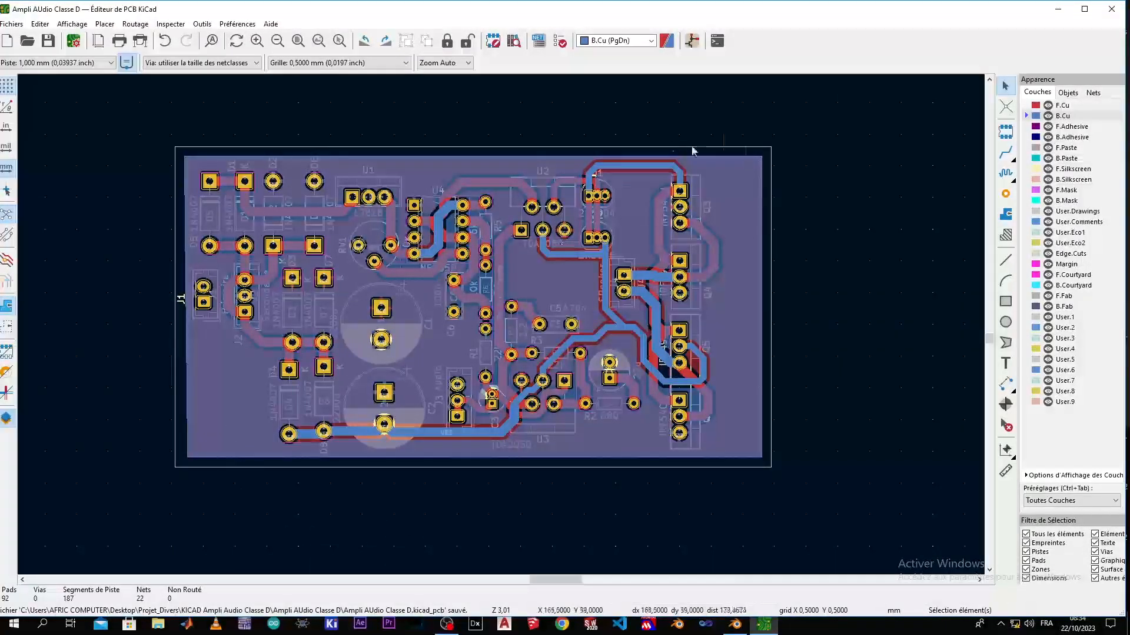
Export the board as a VRML file named Ampli AUdio Classe D.wrl to the Desktop, with metres as output units
click(17, 25)
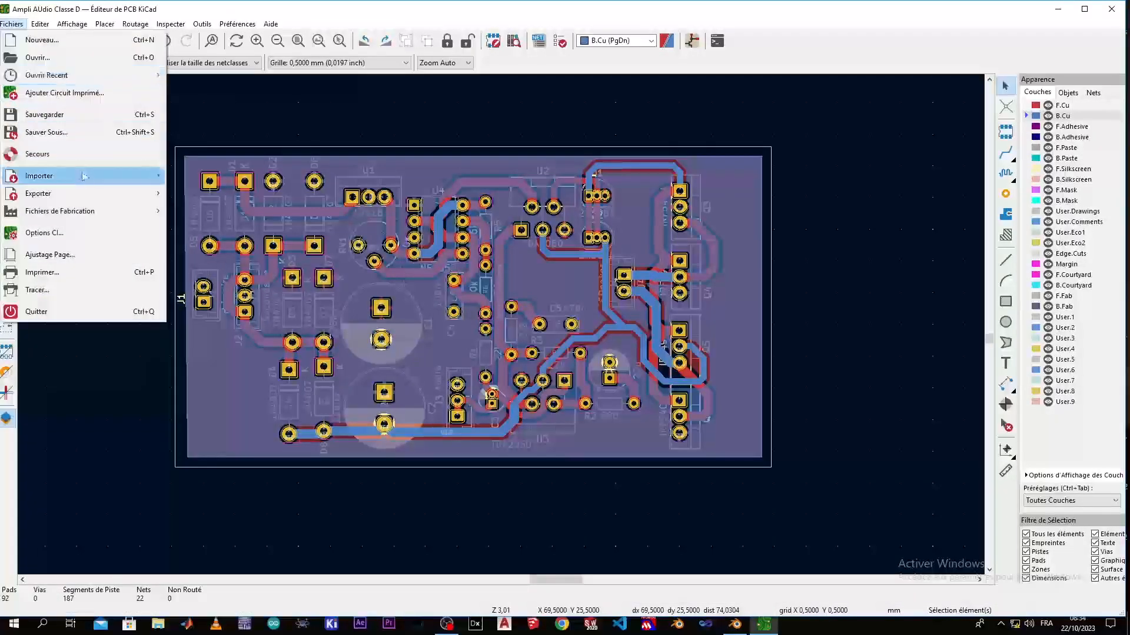
mouse_move(89, 175)
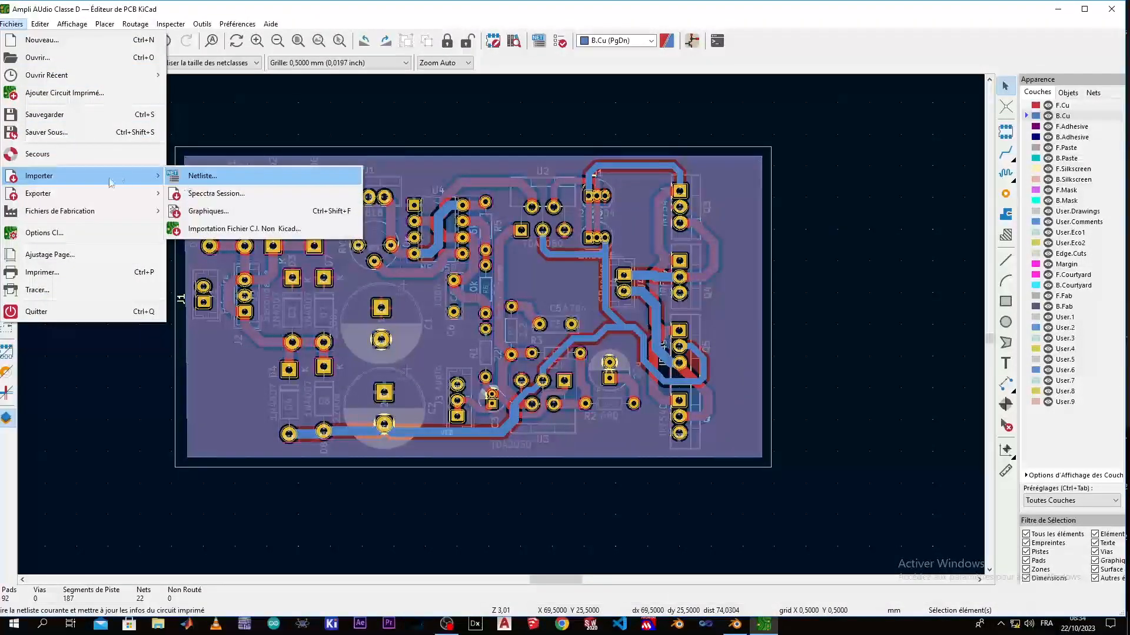
mouse_move(71, 197)
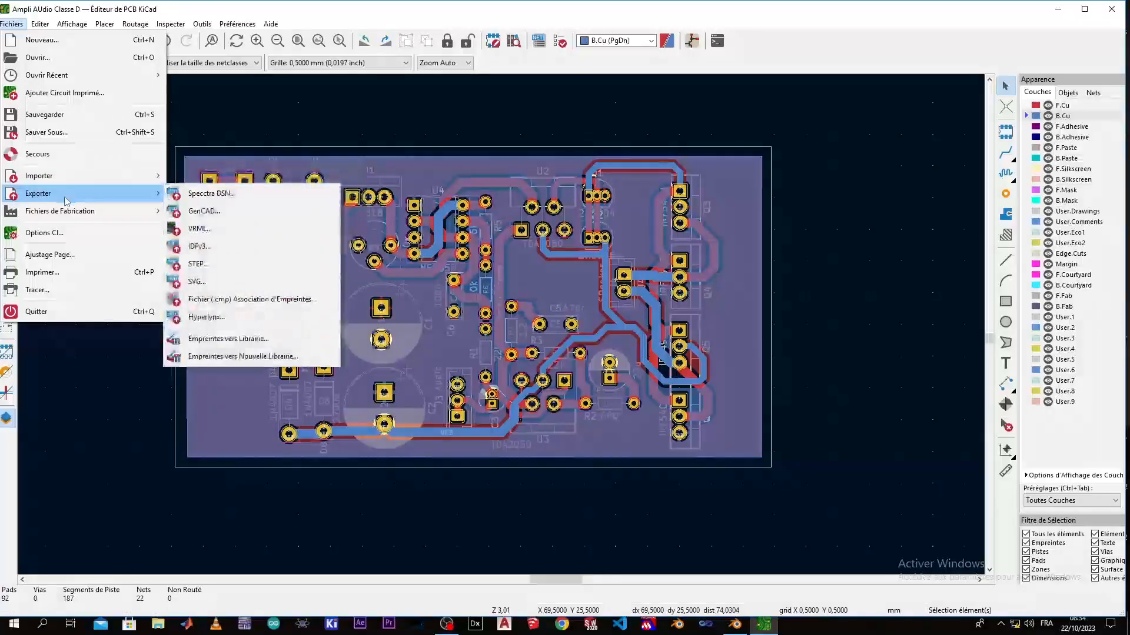
click(214, 230)
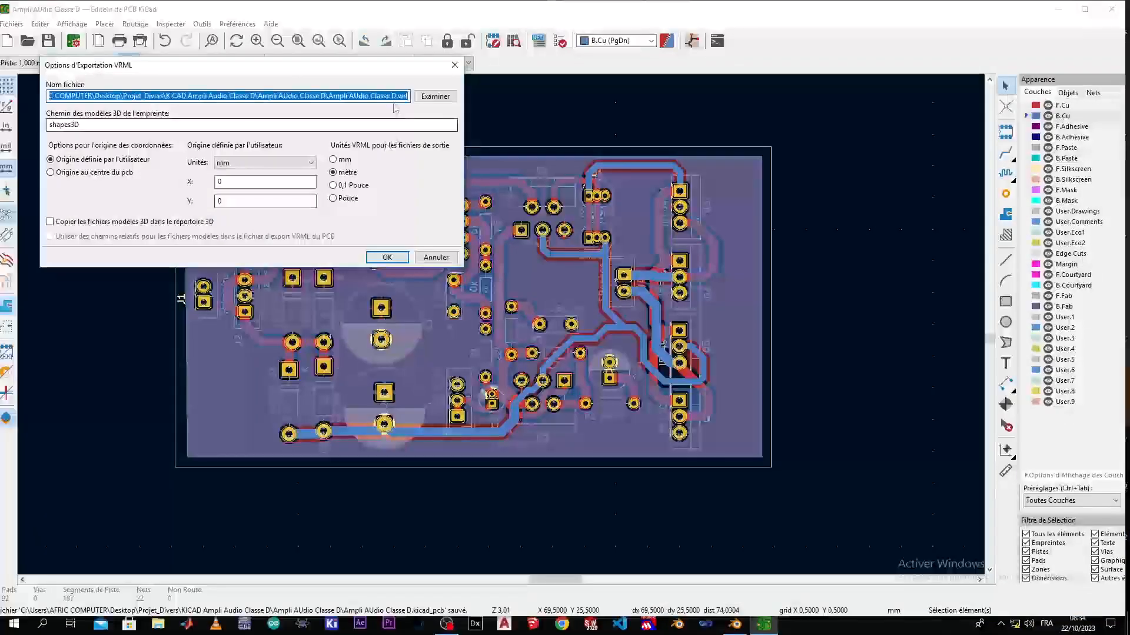
click(434, 96)
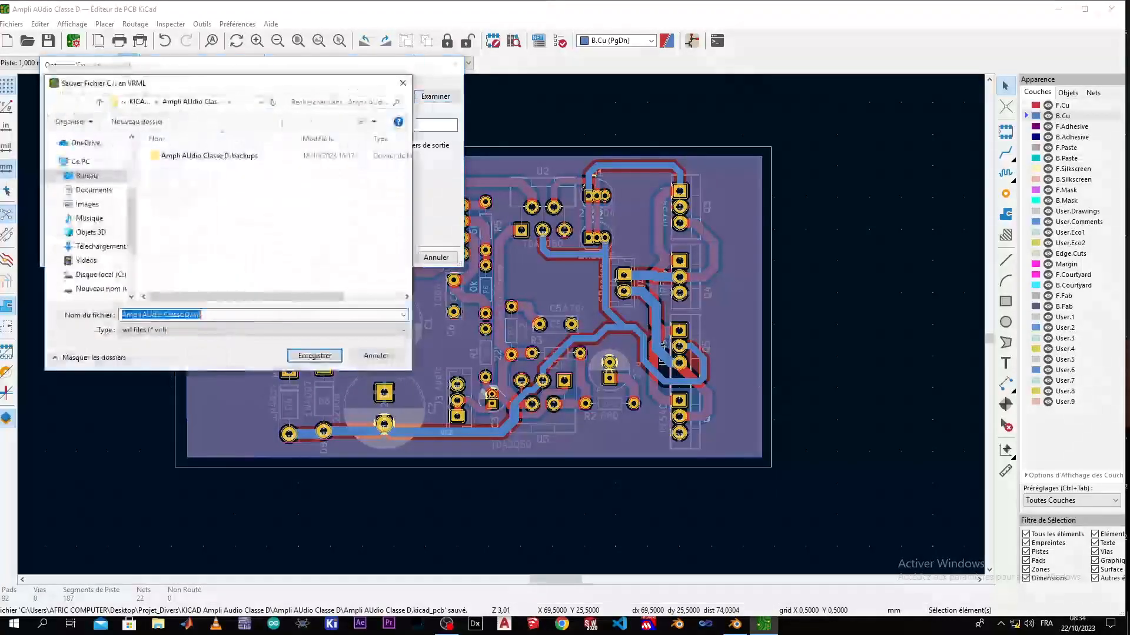
click(87, 176)
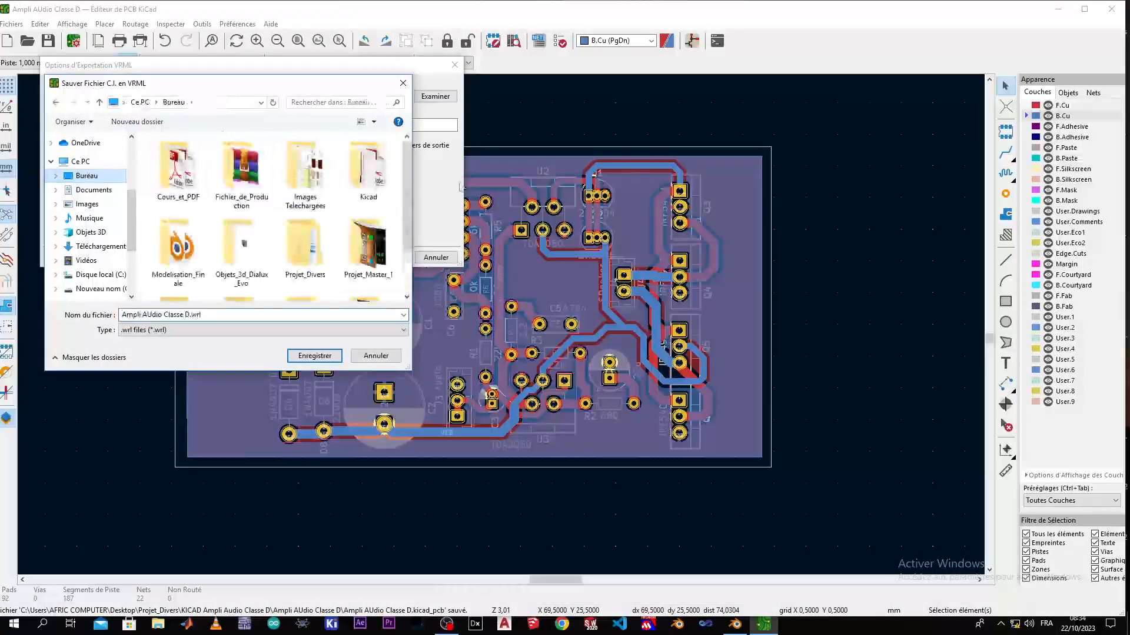
click(313, 356)
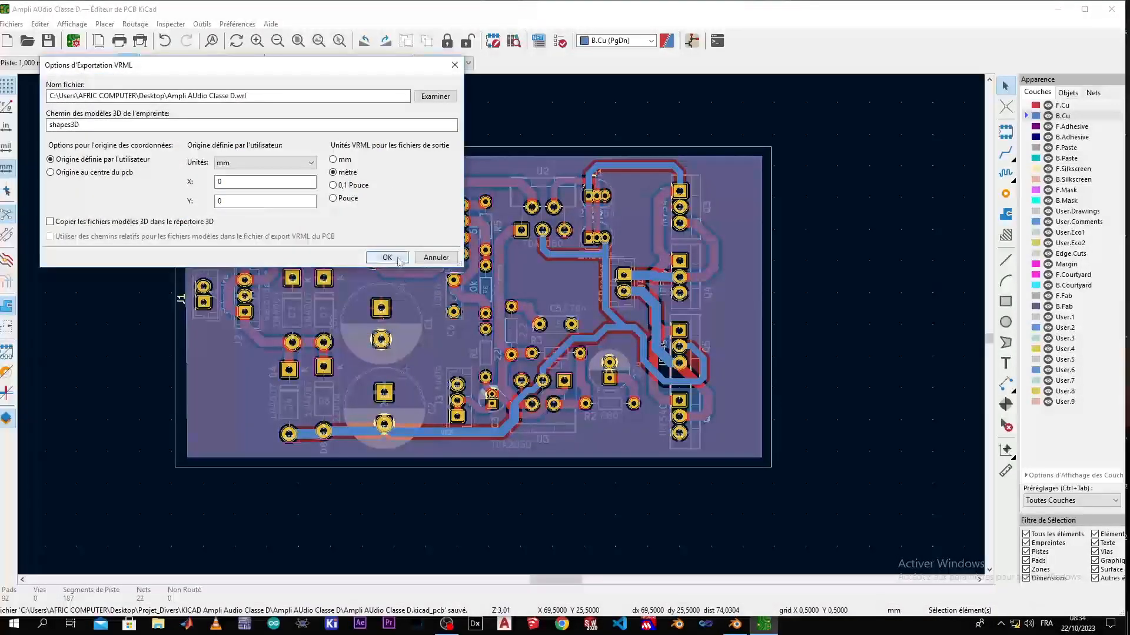
click(398, 260)
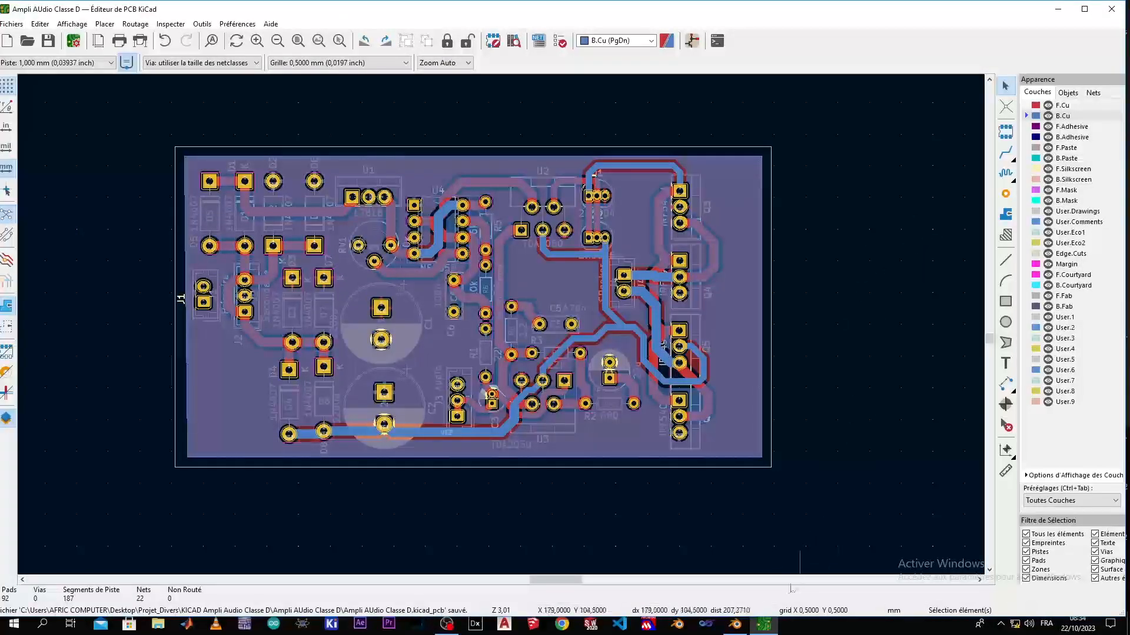
Switch to Blender and delete the default camera, cube and light from the scene
click(738, 627)
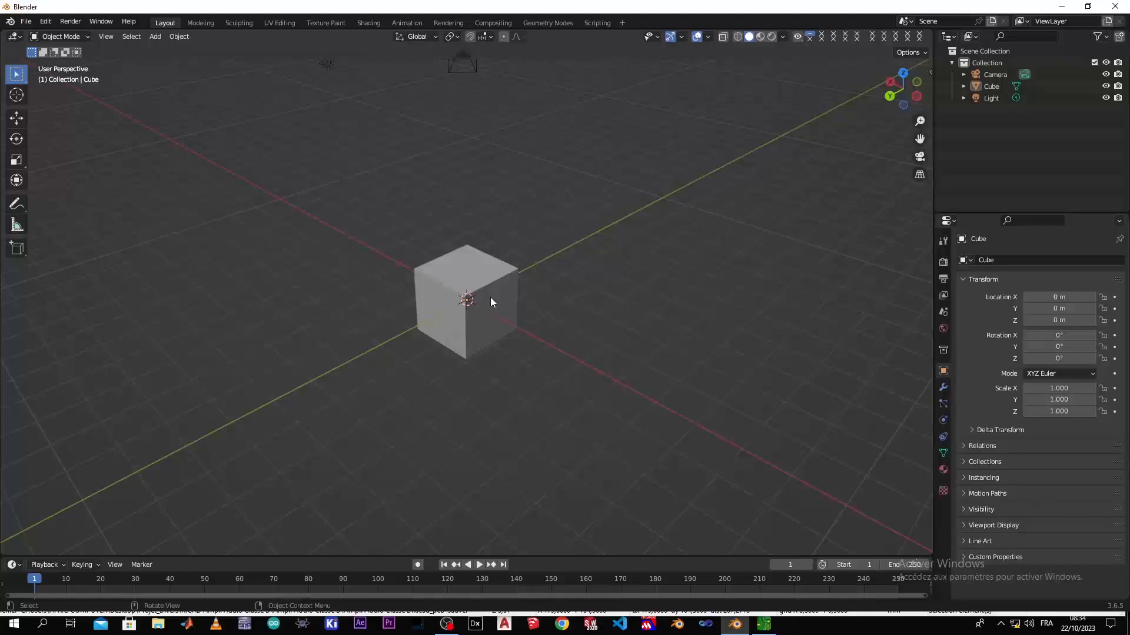
key(a)
click(500, 227)
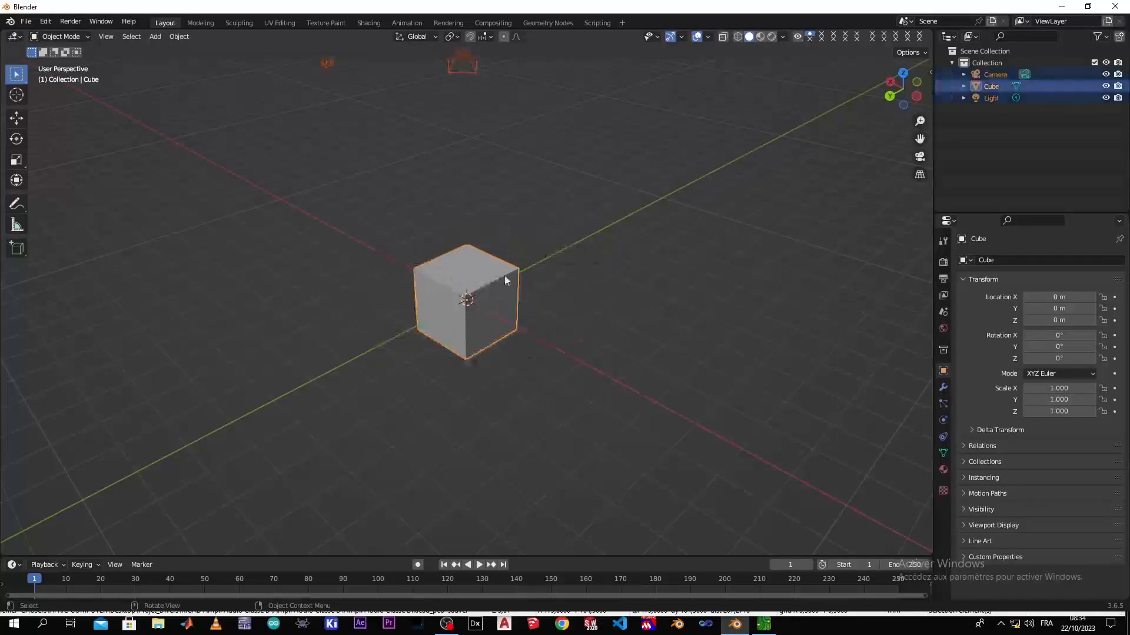
key(x)
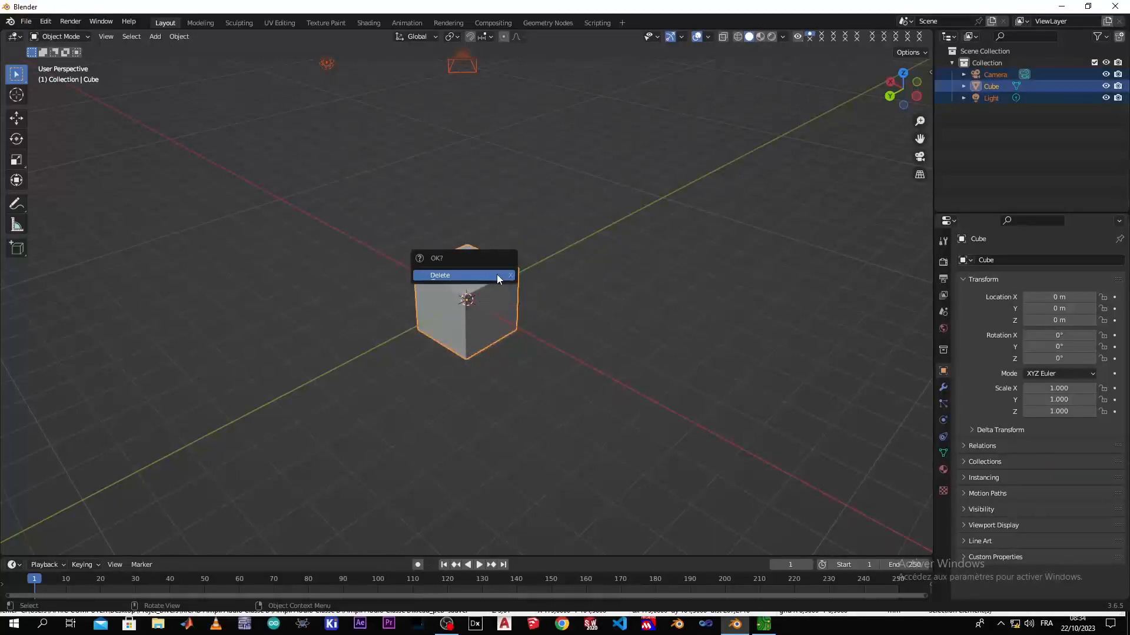
click(497, 275)
Set the scene's length unit to Millimeters
middle_drag(433, 318, 465, 299)
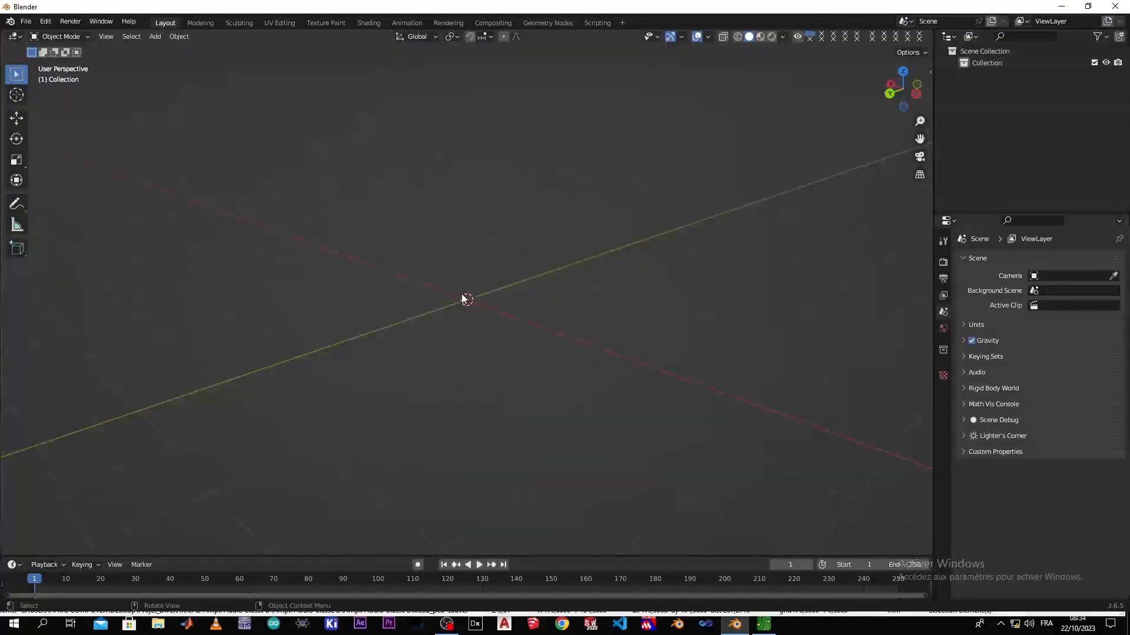
click(965, 324)
click(1065, 398)
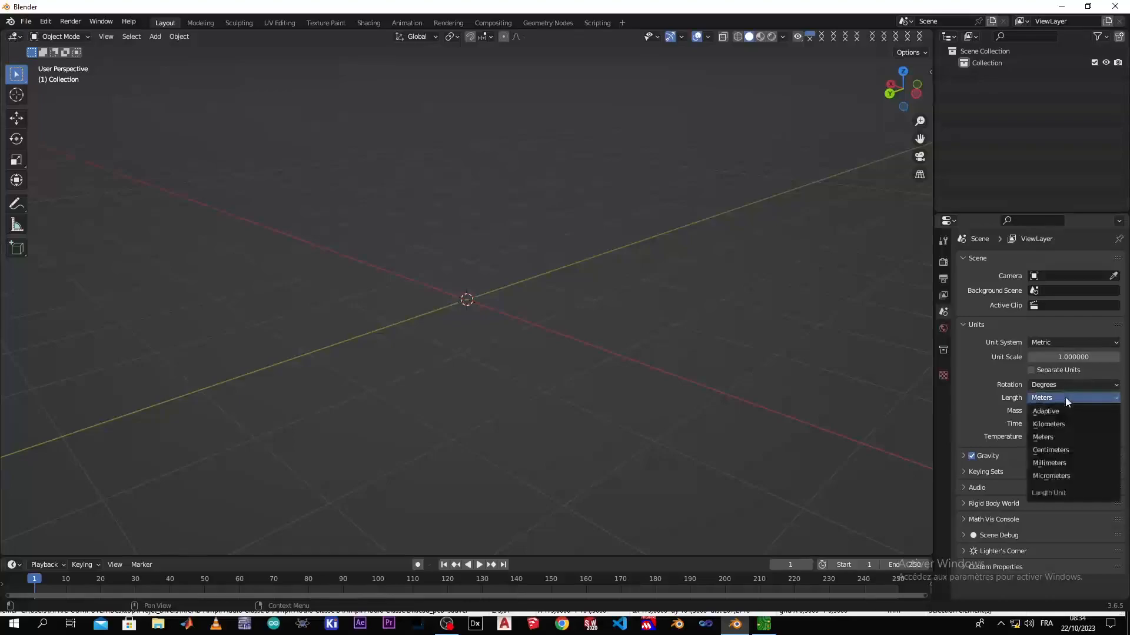
click(1056, 462)
Import the exported VRML board file from the Desktop as X3D Extensible 3D (.x3d/.wrl)
middle_drag(689, 300, 567, 348)
mouse_move(448, 328)
middle_down()
mouse_move(507, 333)
mouse_move(503, 316)
mouse_move(403, 325)
mouse_move(439, 306)
mouse_move(467, 317)
middle_up()
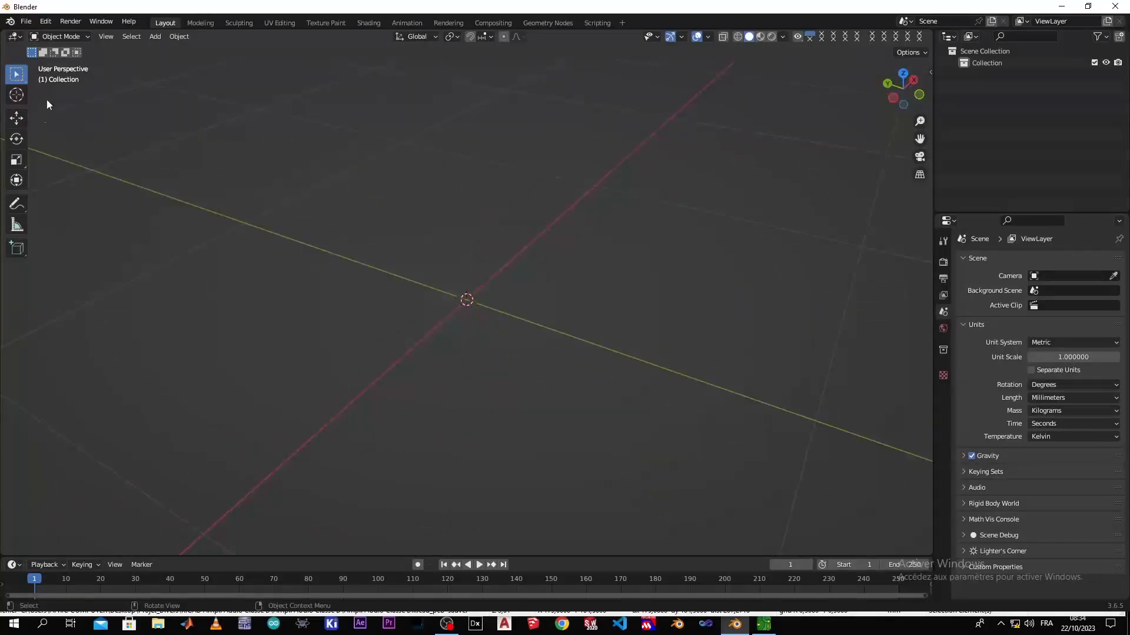
click(26, 22)
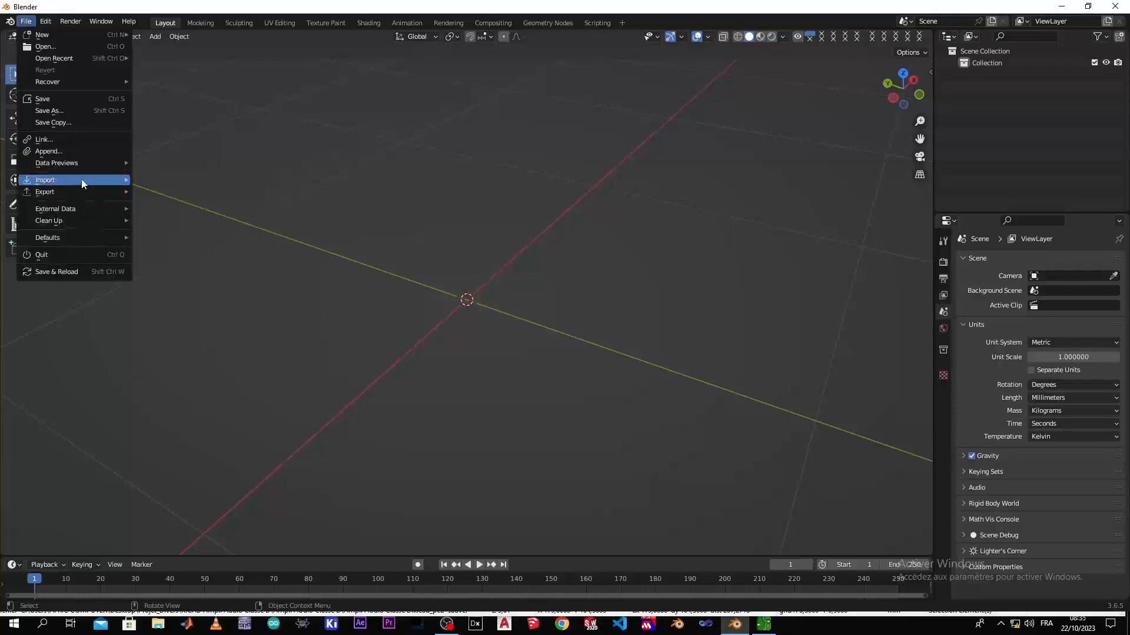
mouse_move(83, 180)
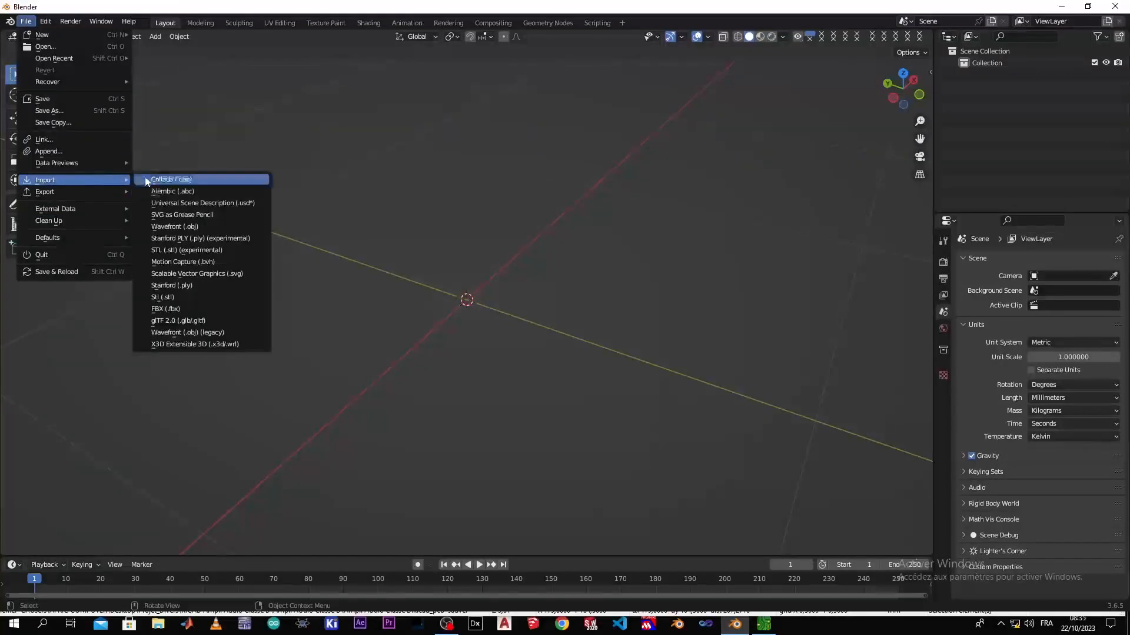
click(234, 345)
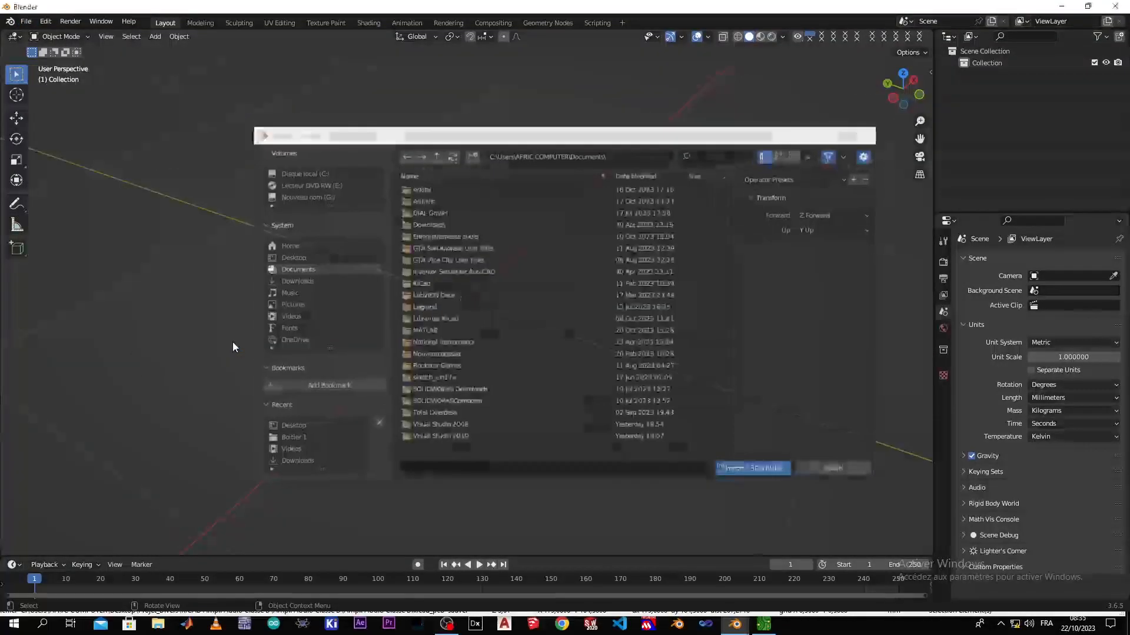
click(293, 261)
double_click(435, 330)
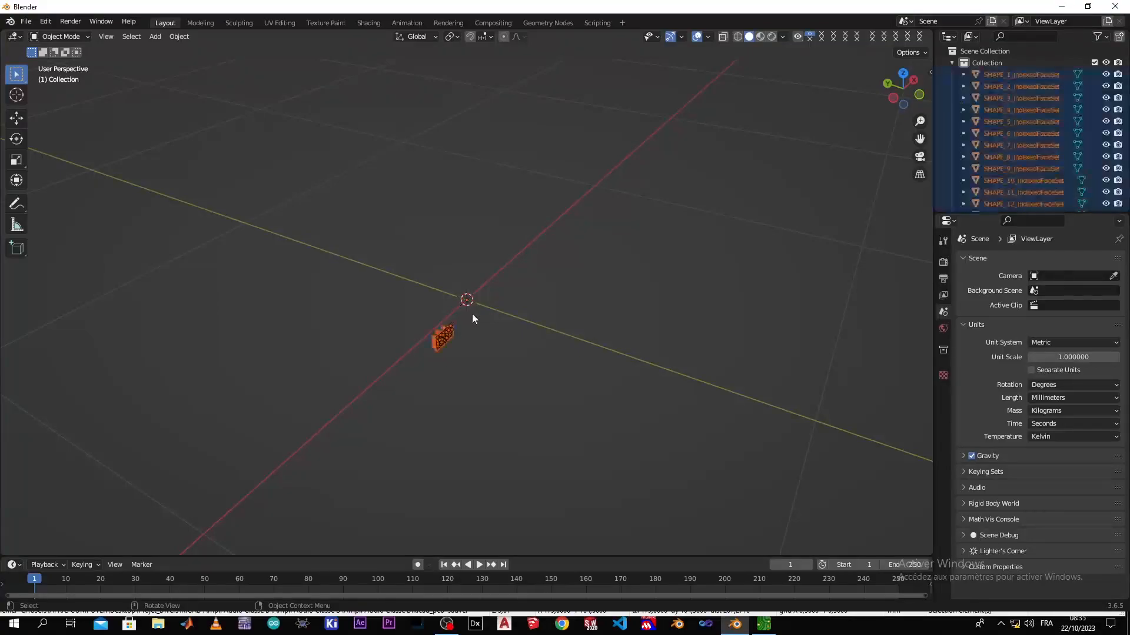
Rotate all the imported board parts 90° about the global X axis
scroll(450, 344, up, 6)
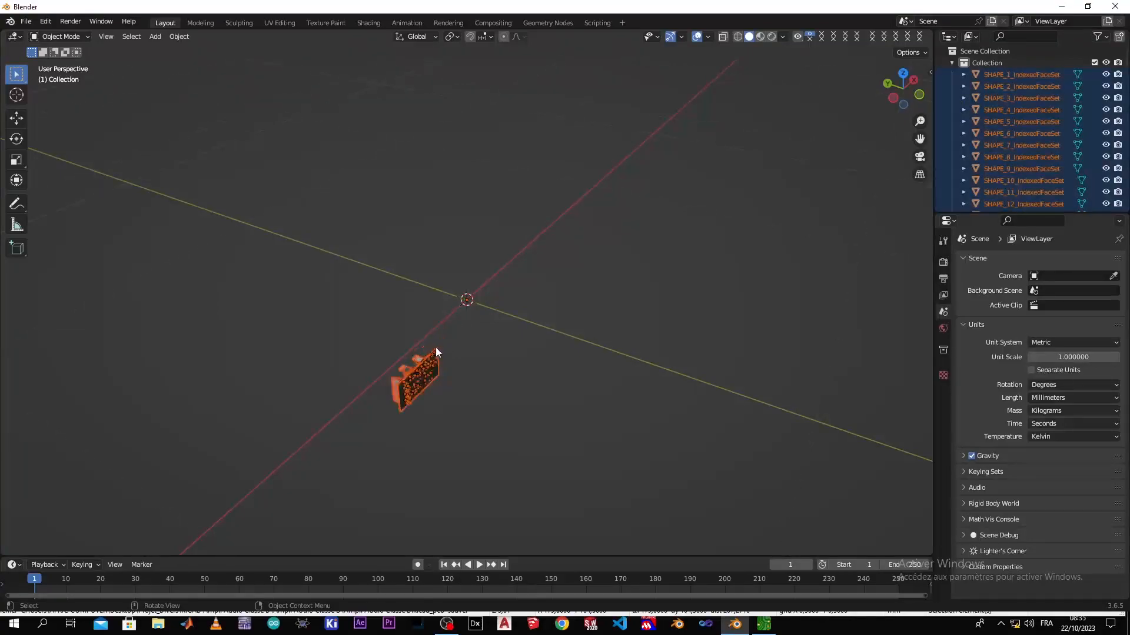
middle_drag(388, 370, 506, 323)
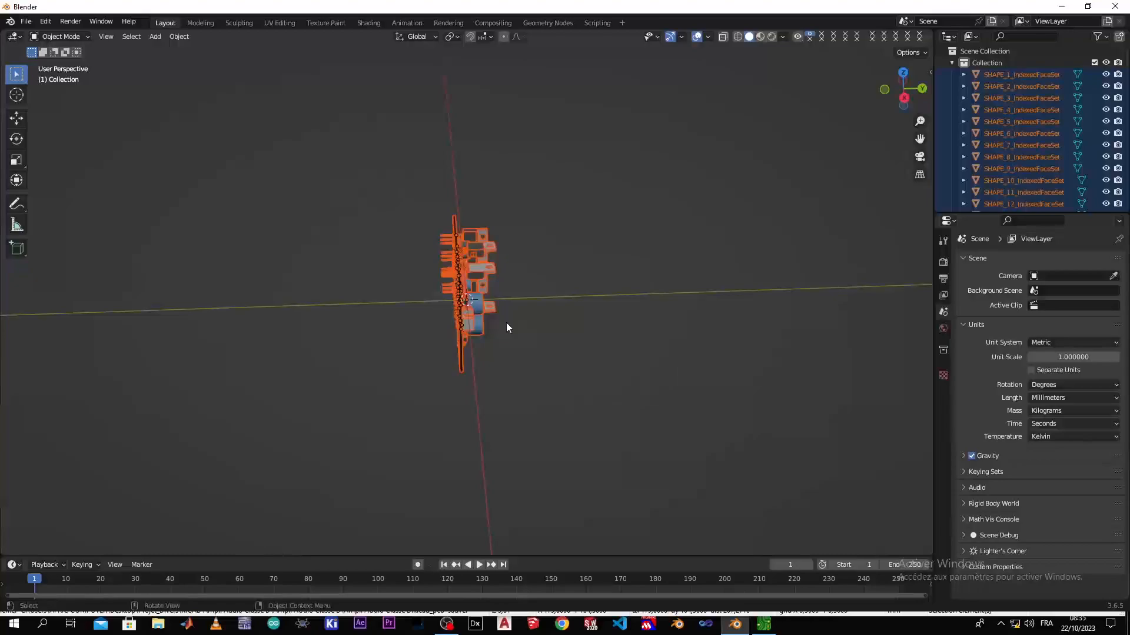
key(r)
key(x)
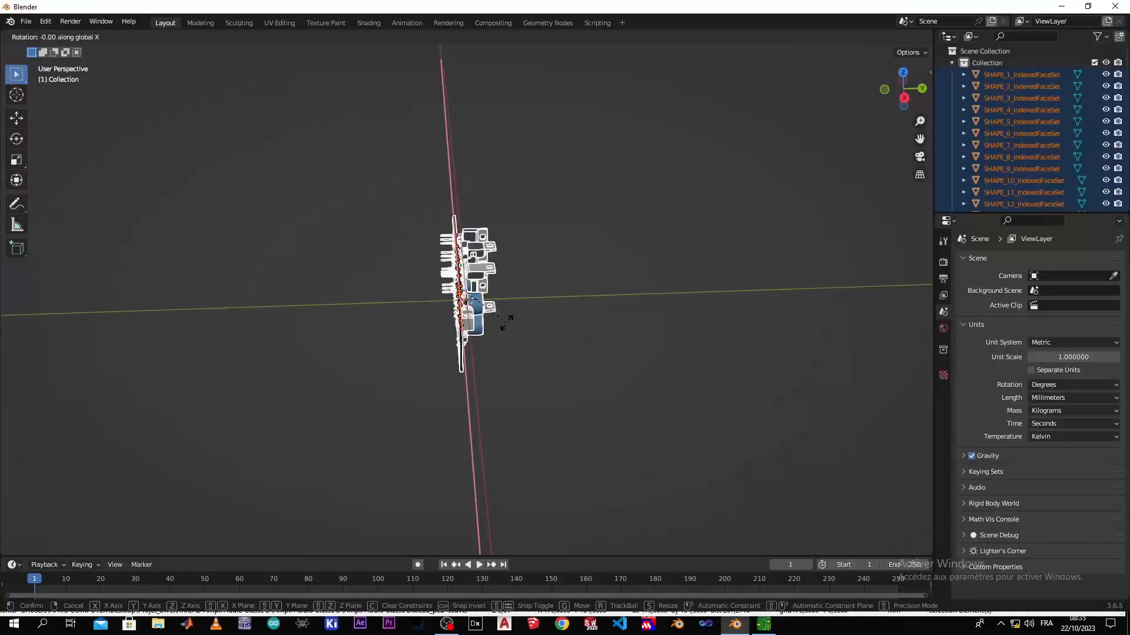
text(90)
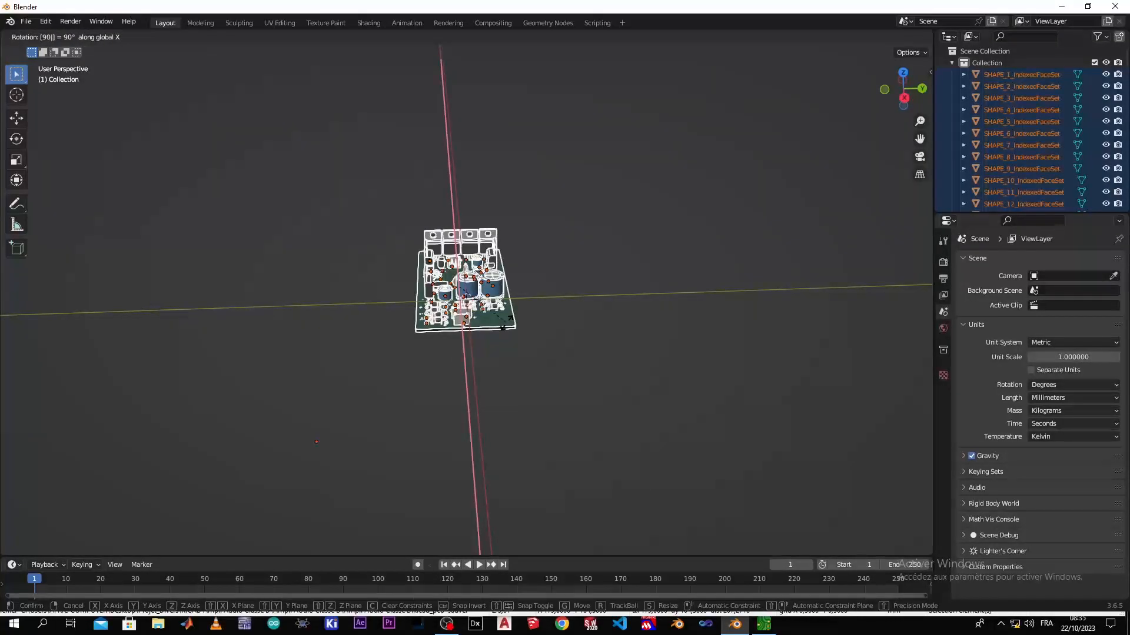
key(Return)
Raise all the imported board parts about 72 mm along the global Z axis, just above the origin
middle_drag(422, 336, 499, 346)
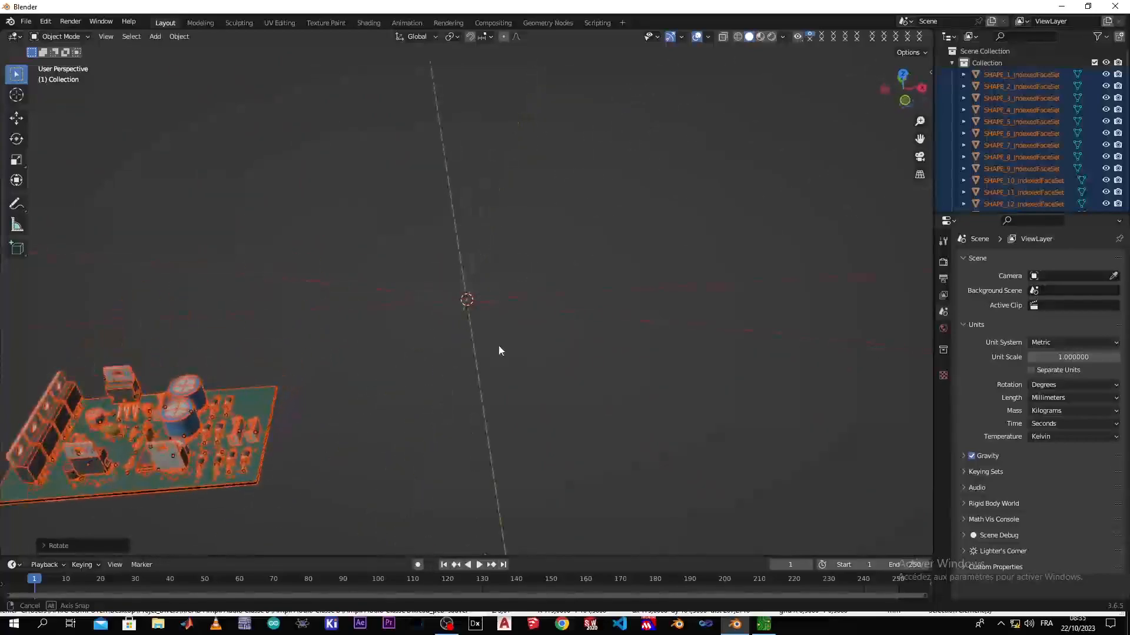
scroll(401, 361, down, 1)
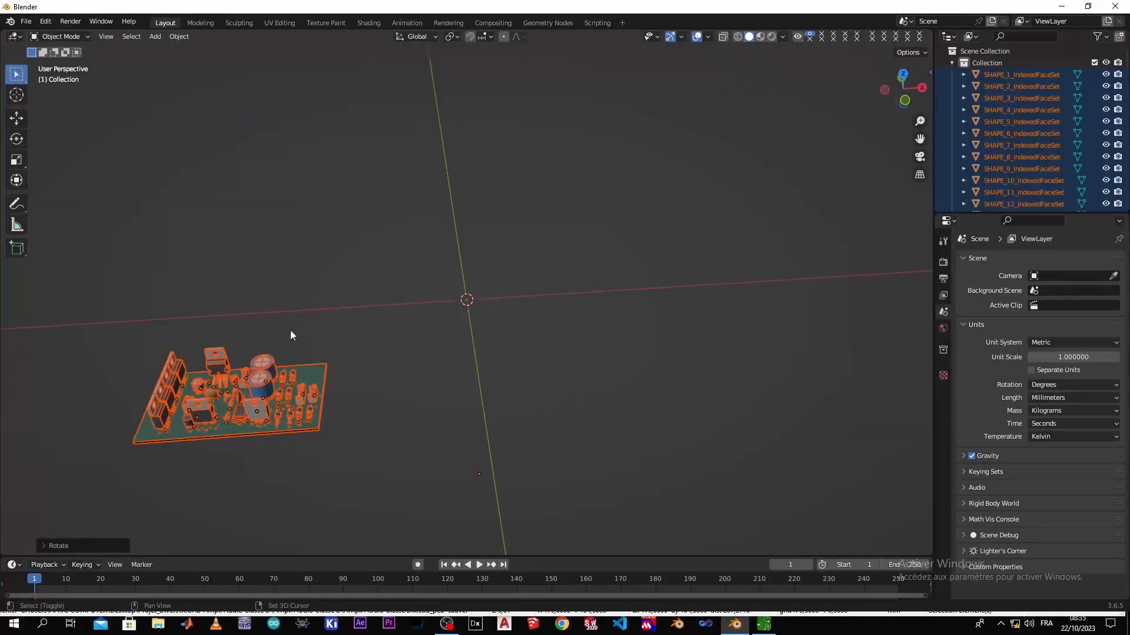
shift+middle_drag(299, 340, 556, 279)
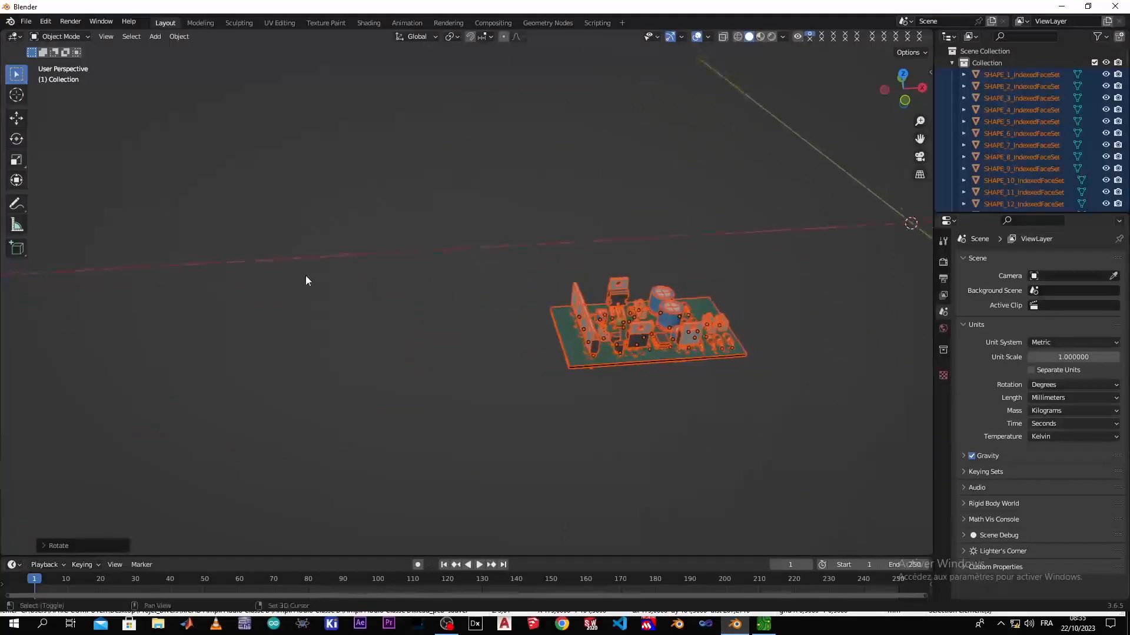
middle_drag(709, 269, 462, 310)
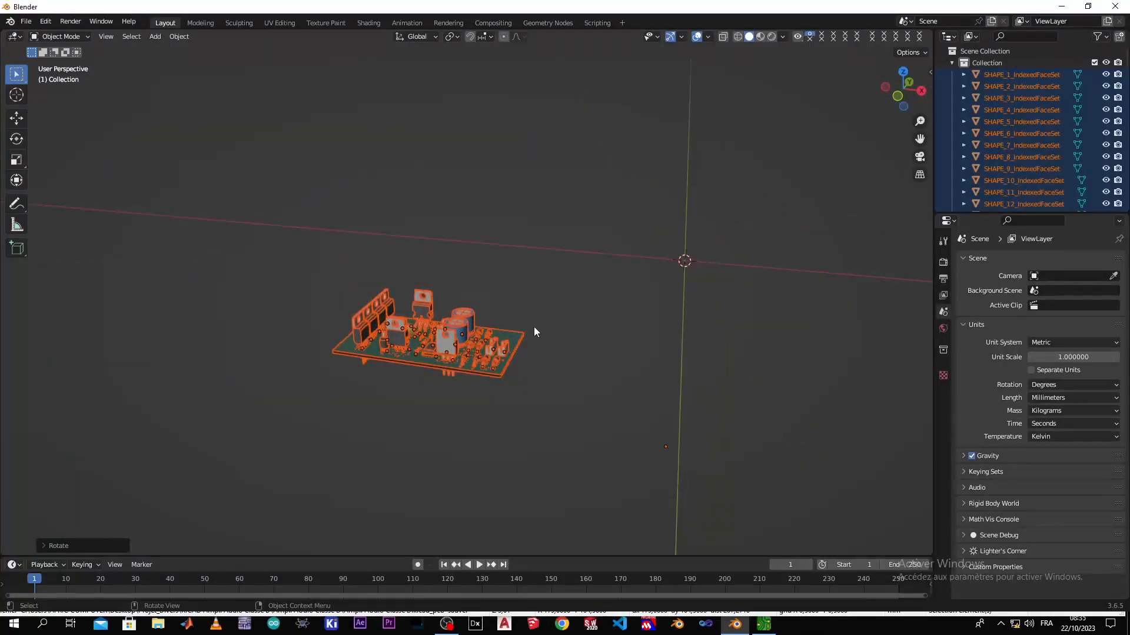
key(KP_1)
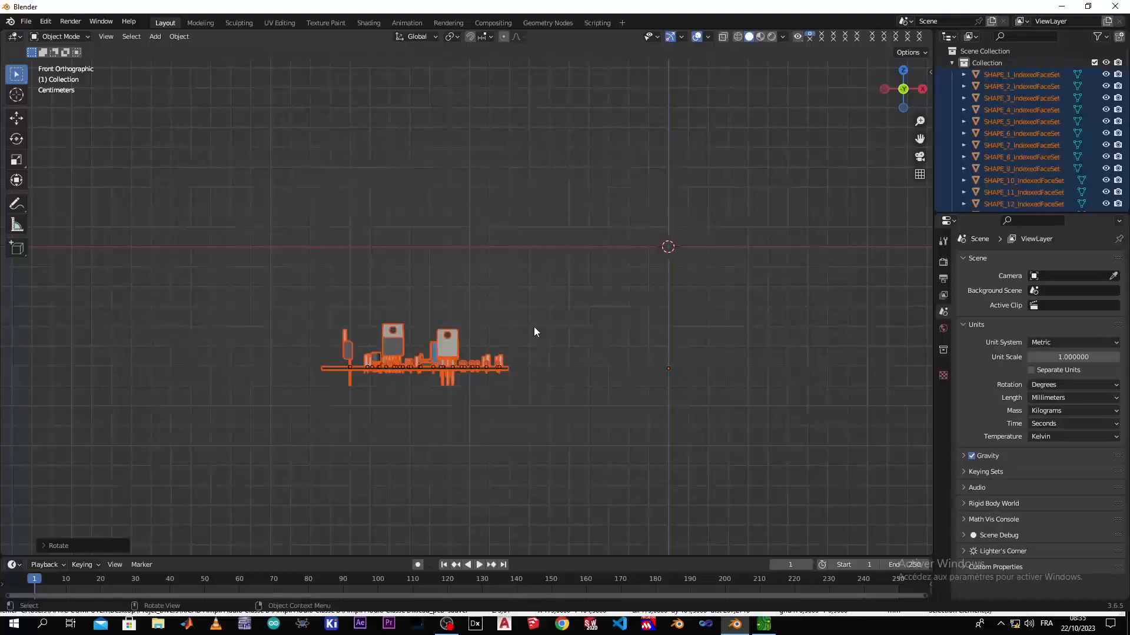
key(g)
key(z)
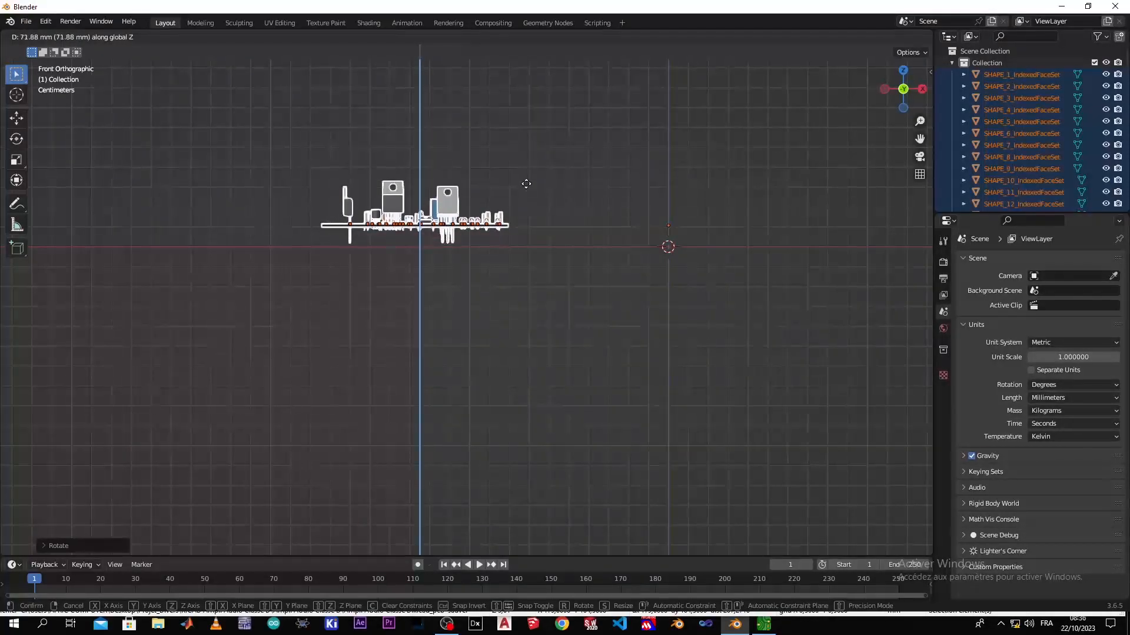
click(526, 183)
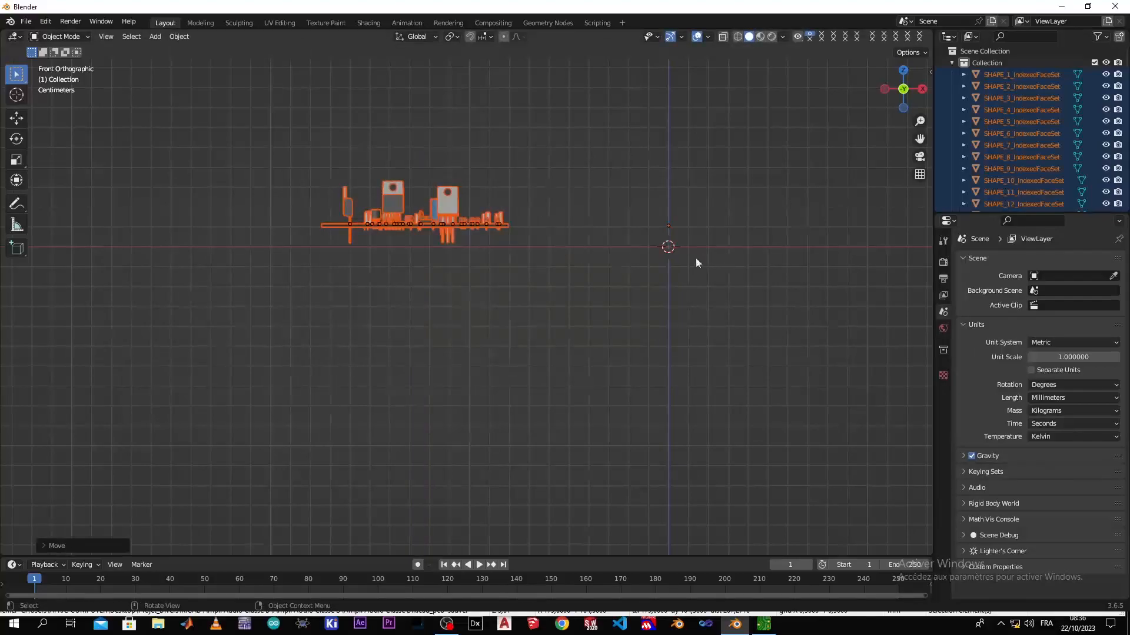
Move the board parts about 130 mm along the global X axis so the board is centred over the origin
key(g)
key(x)
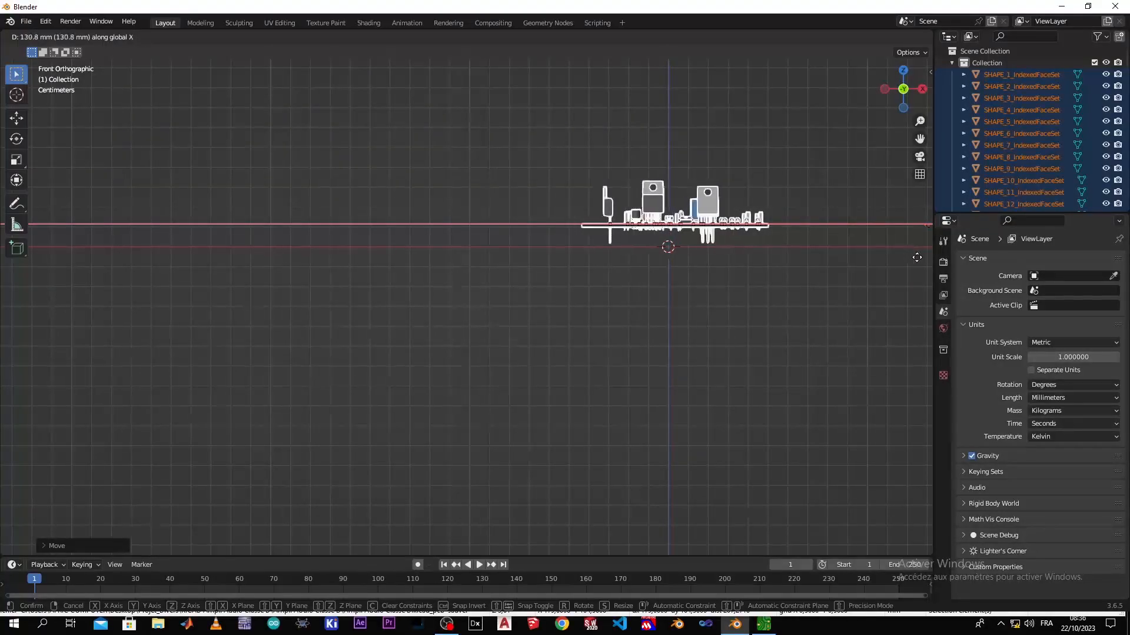
click(911, 258)
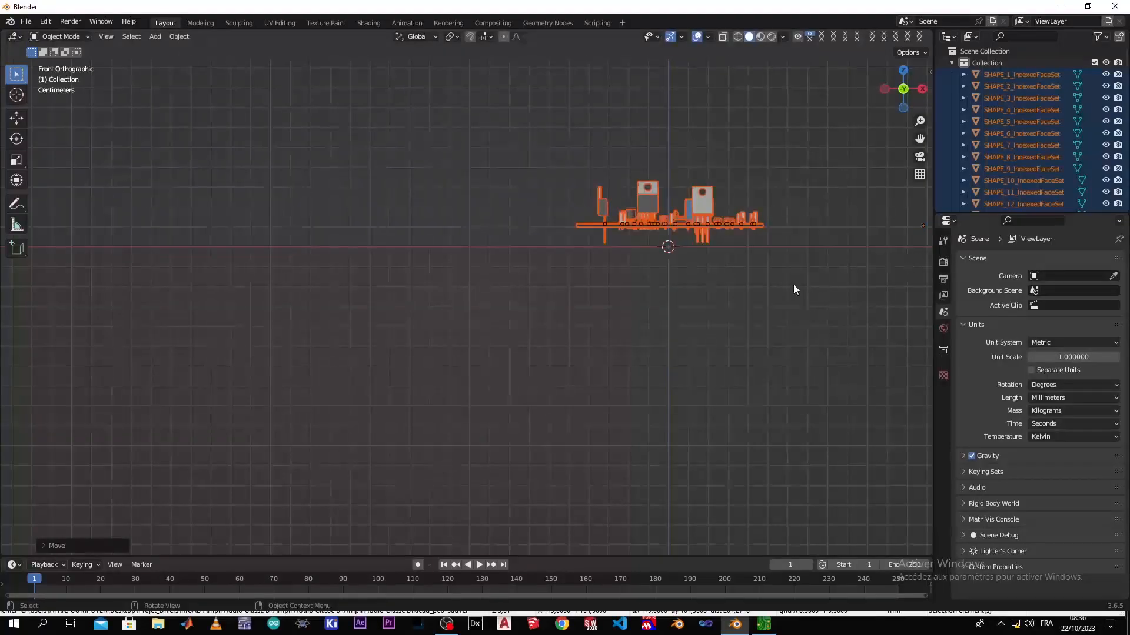
Deselect the board parts and inspect the board from several sides
shift+middle_drag(751, 277, 558, 398)
scroll(558, 394, up, 2)
scroll(559, 390, up, 3)
shift+middle_drag(629, 413, 497, 426)
click(445, 438)
middle_drag(443, 486, 487, 446)
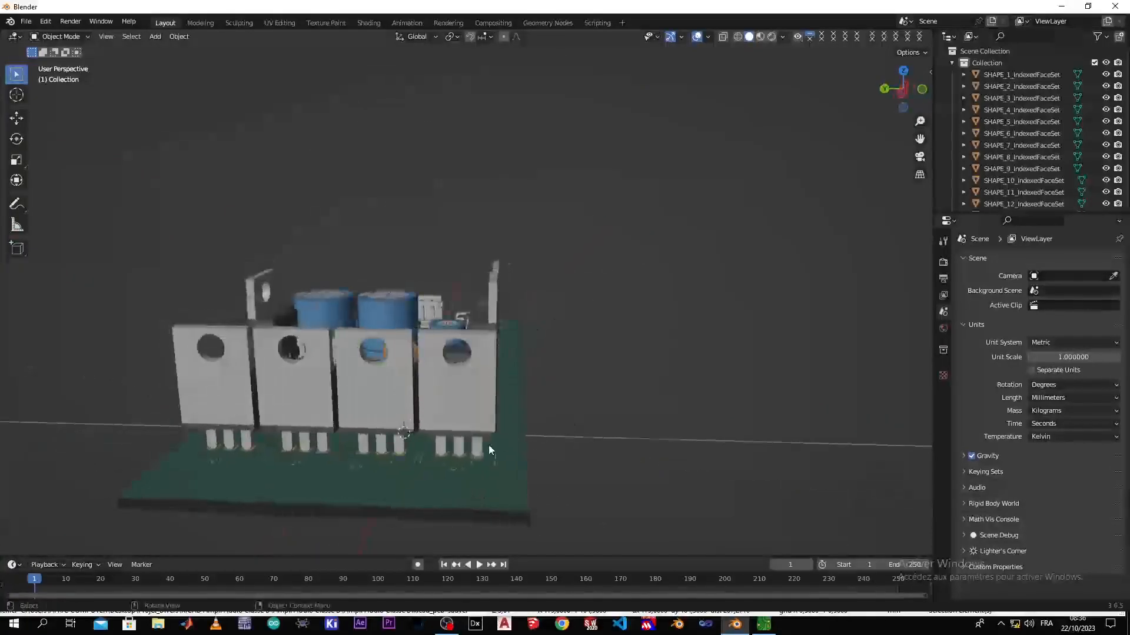
middle_drag(623, 431, 396, 451)
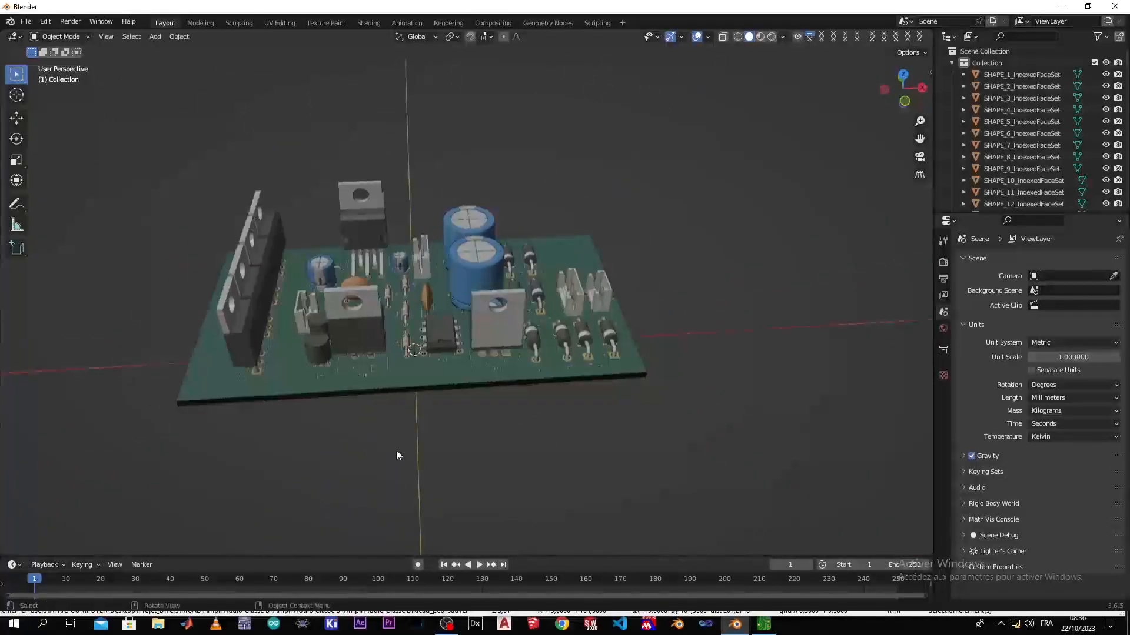
scroll(395, 451, down, 4)
scroll(399, 452, up, 3)
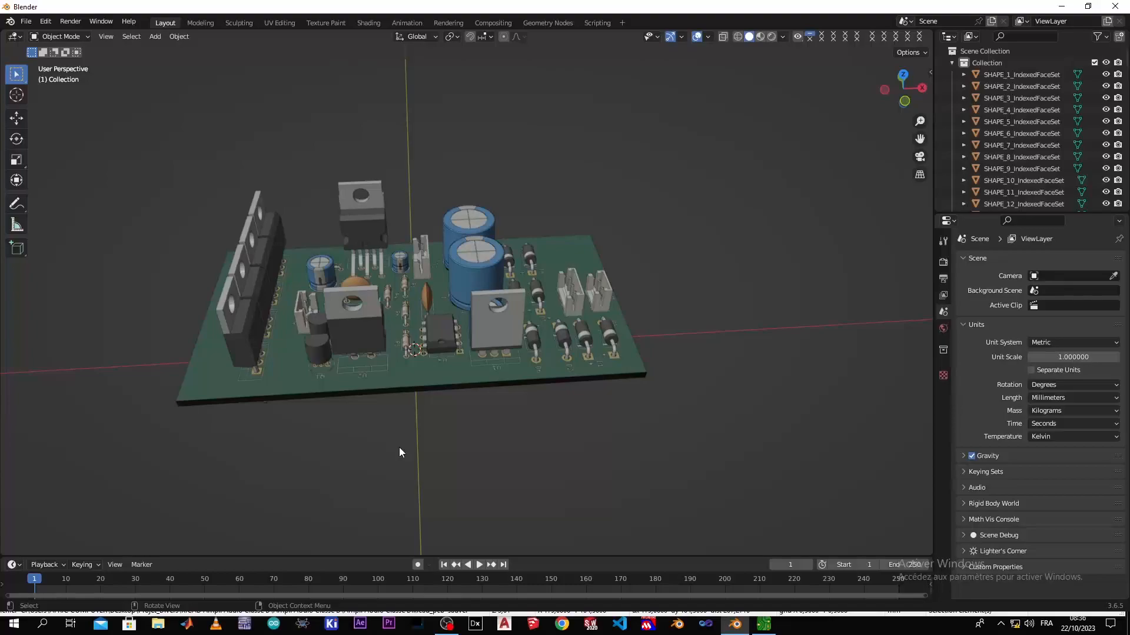
middle_drag(412, 426, 407, 441)
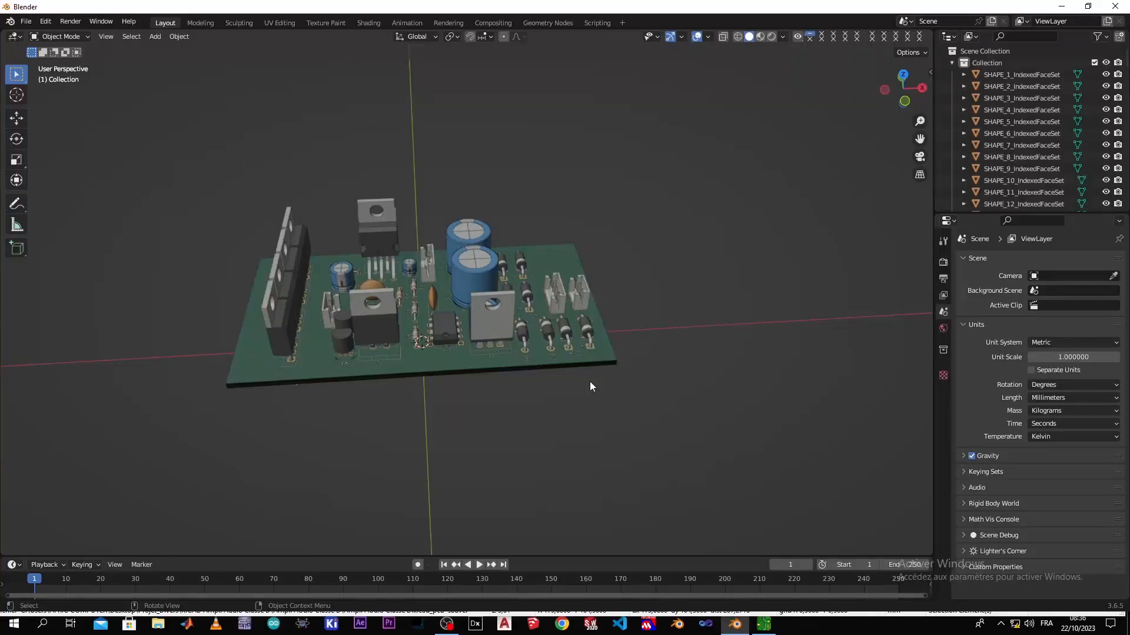
middle_drag(542, 378, 300, 341)
middle_drag(320, 378, 443, 390)
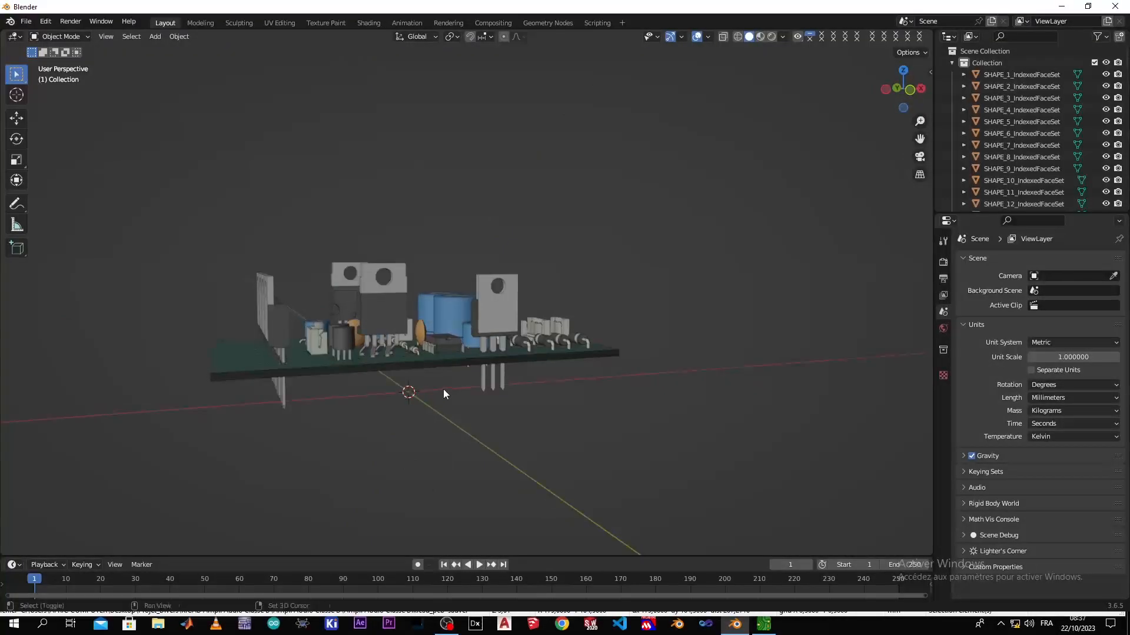
Add a mesh plane at the origin and scale it uniformly down to about 0.044
key(shift+a)
mouse_move(456, 370)
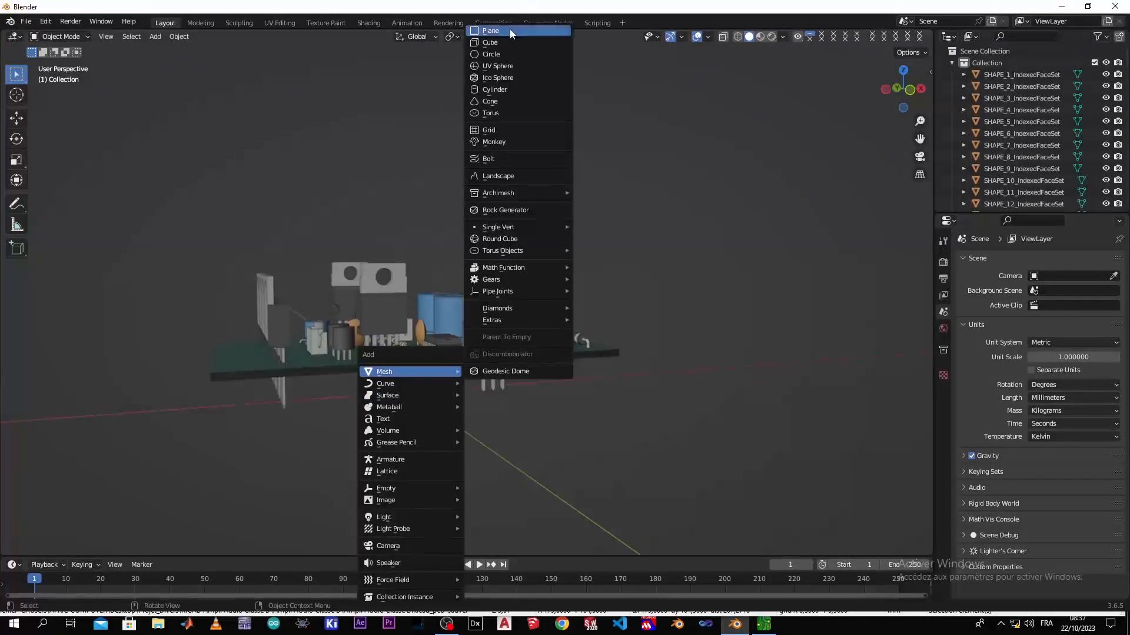
click(494, 30)
scroll(450, 422, down, 2)
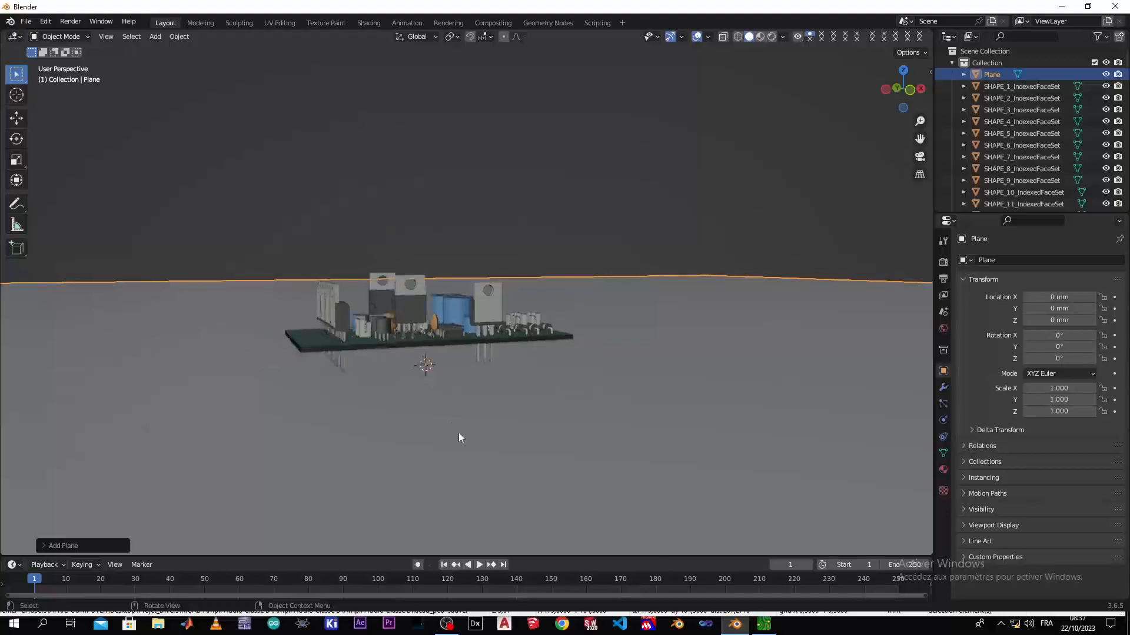
scroll(465, 412, down, 1)
middle_drag(474, 388, 496, 410)
key(s)
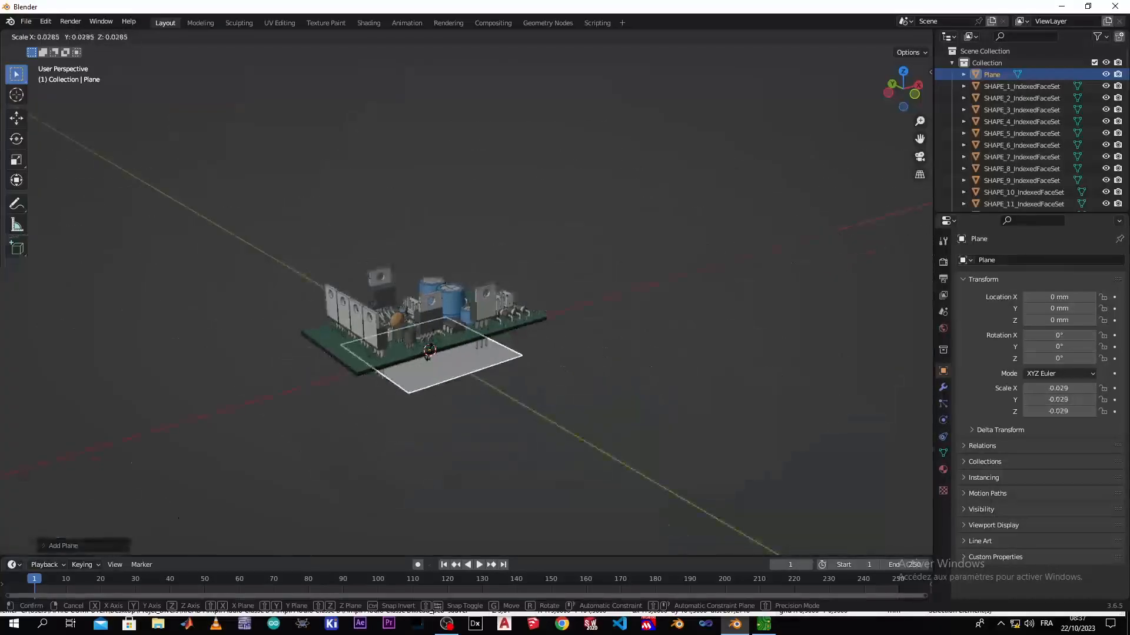
click(436, 353)
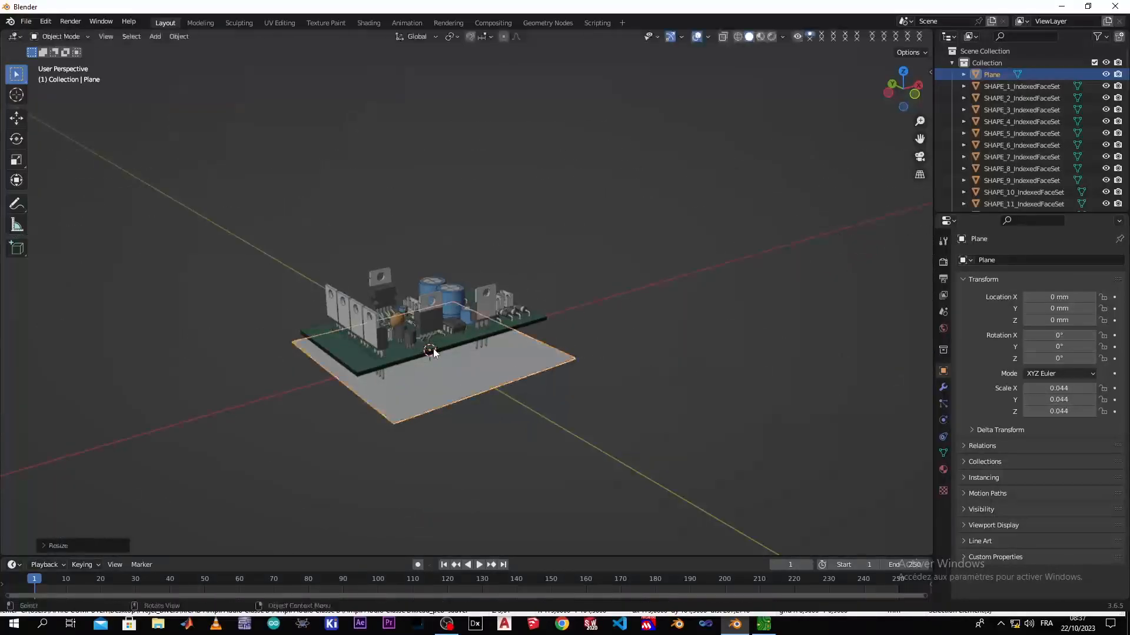
Scale the plane to about 0.049 along X and 0.029 along Y, slightly larger than the board outline
middle_drag(425, 397, 493, 442)
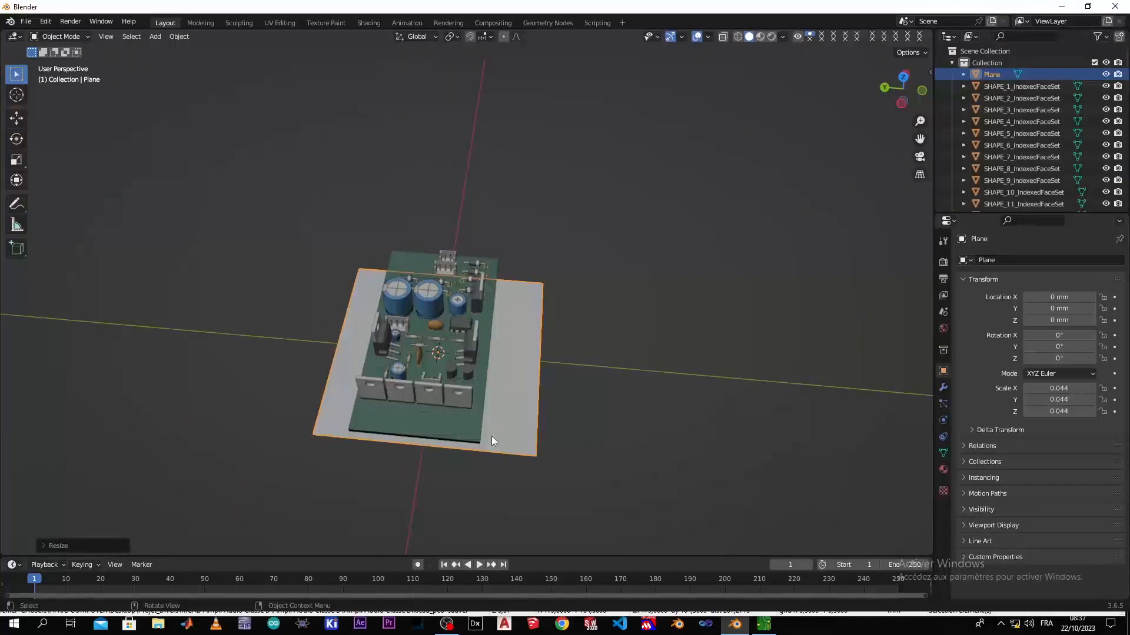
key(KP_7)
scroll(512, 333, up, 3)
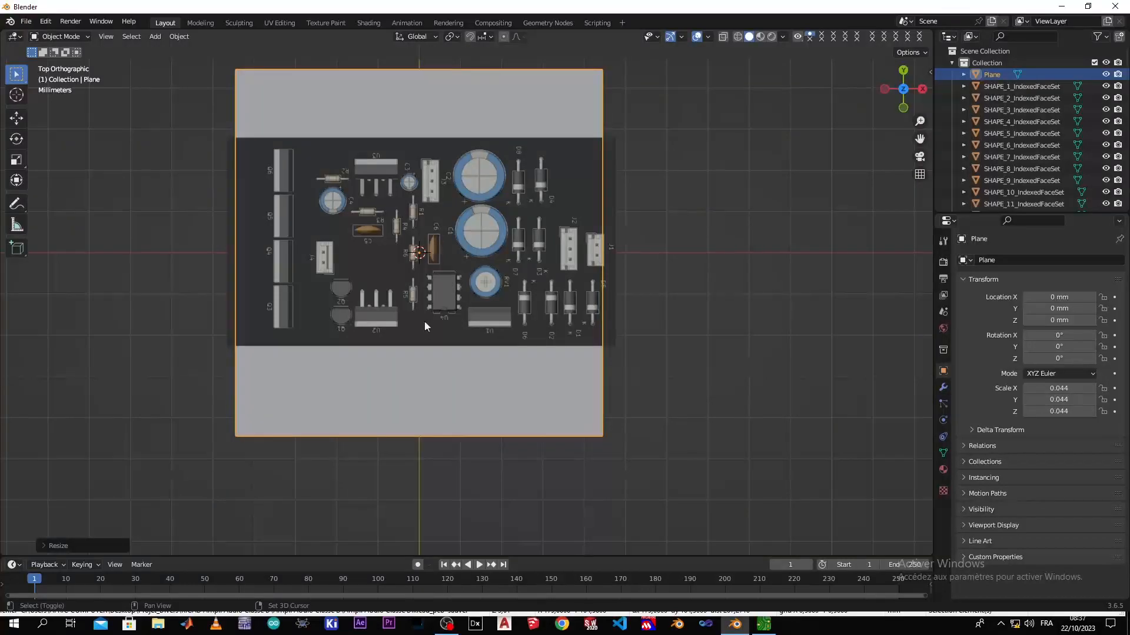
shift+middle_drag(422, 297, 460, 344)
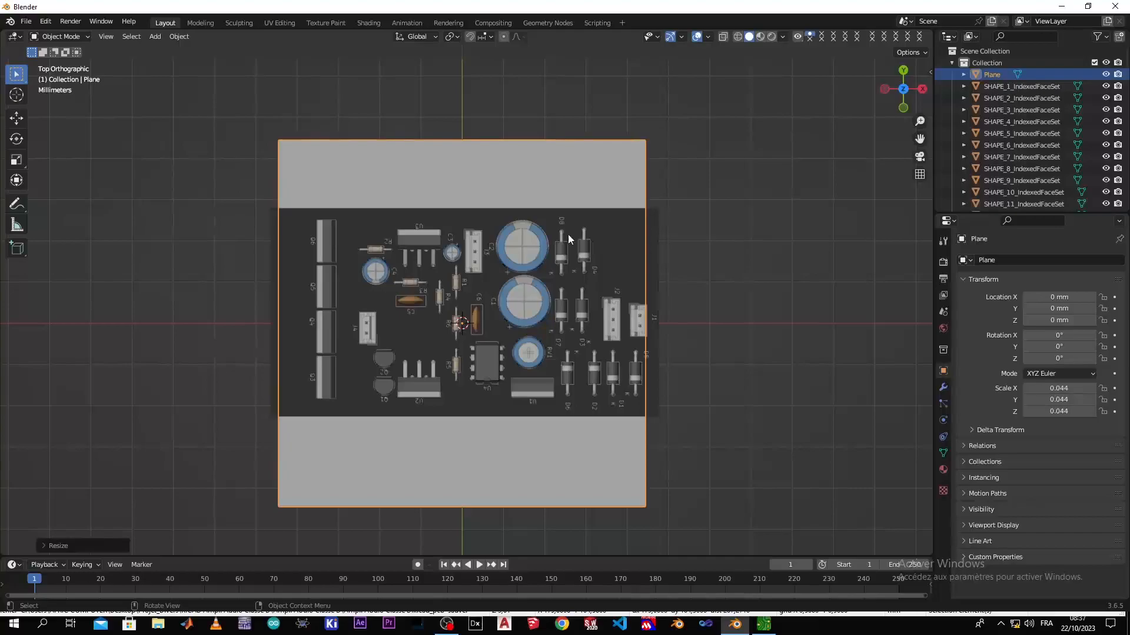
key(s)
key(x)
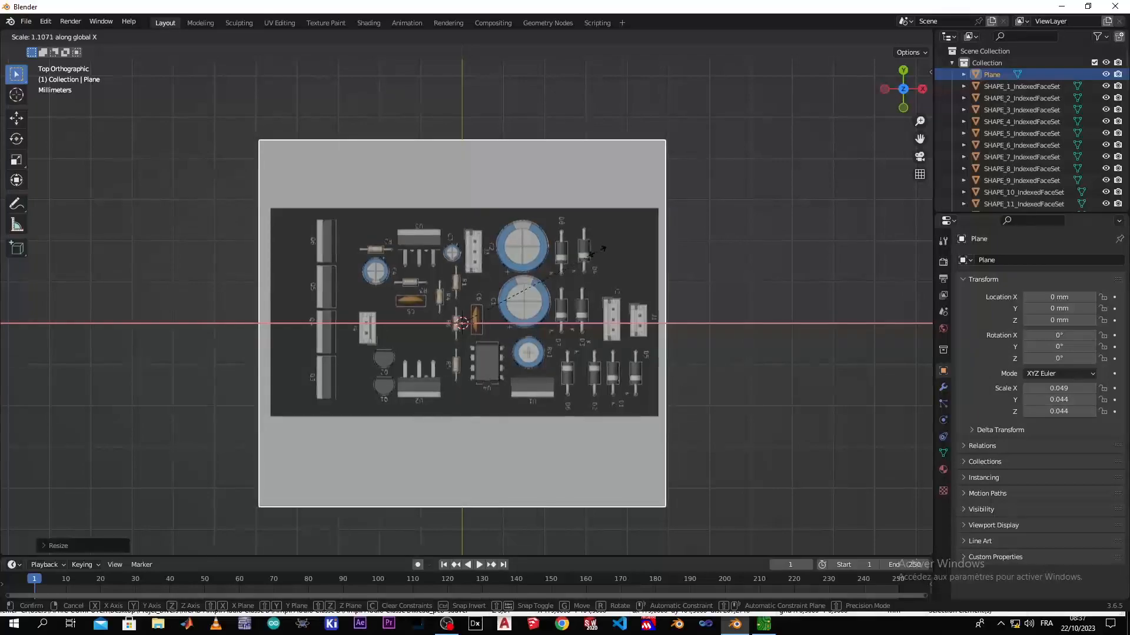
click(598, 252)
key(s)
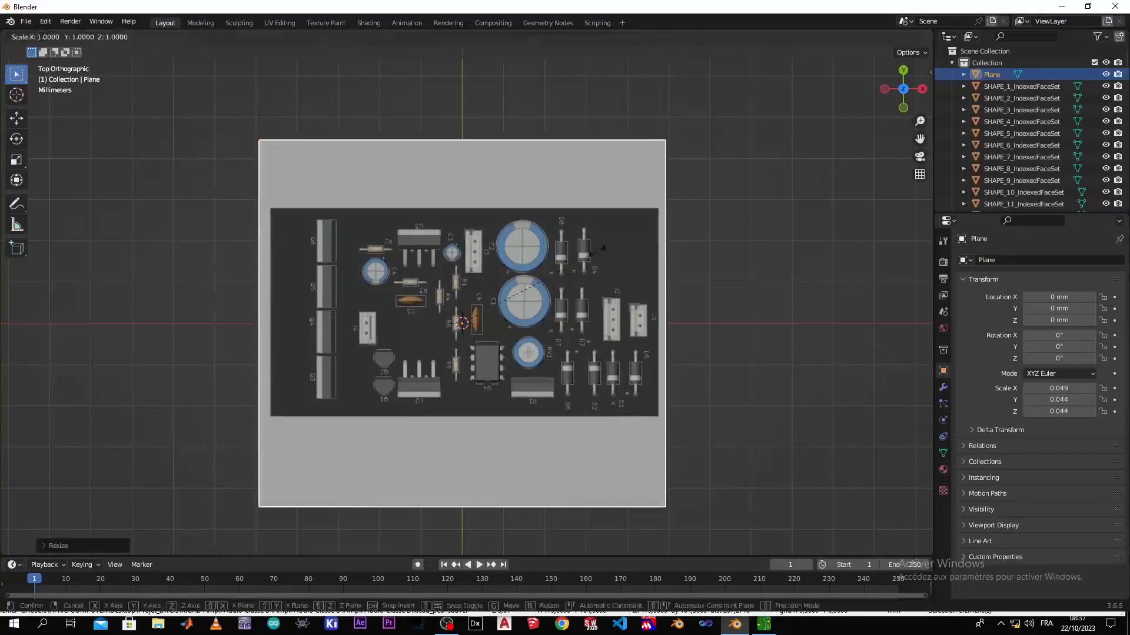
key(y)
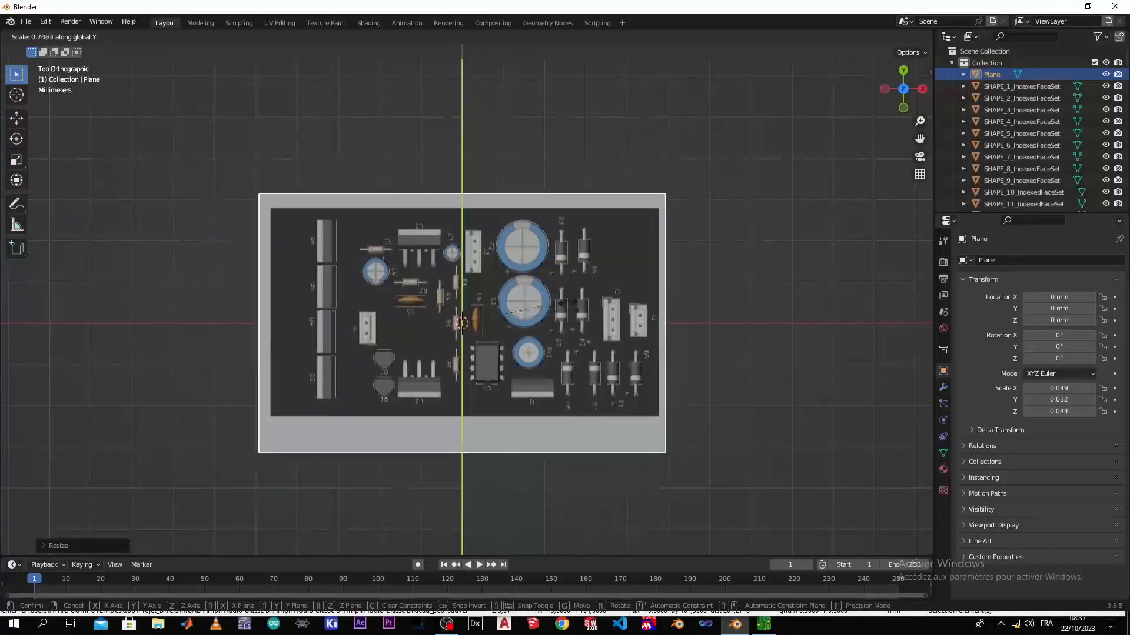
click(561, 318)
Move the plane about 3.14 mm along Y and 0.57 mm along X to centre it under the board
key(g)
key(y)
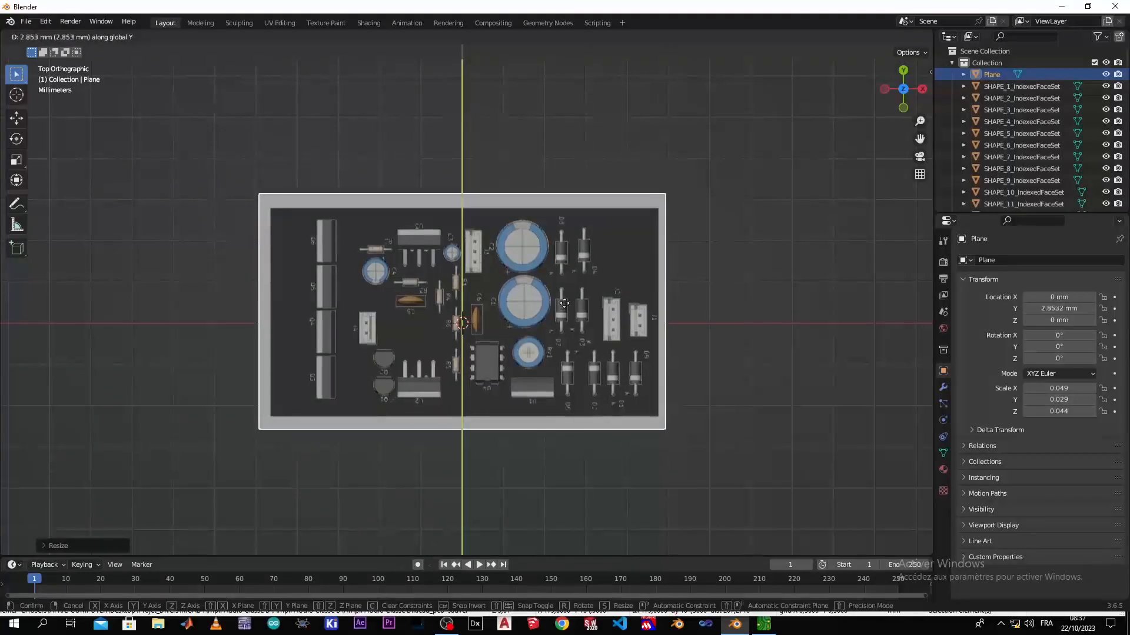
click(565, 306)
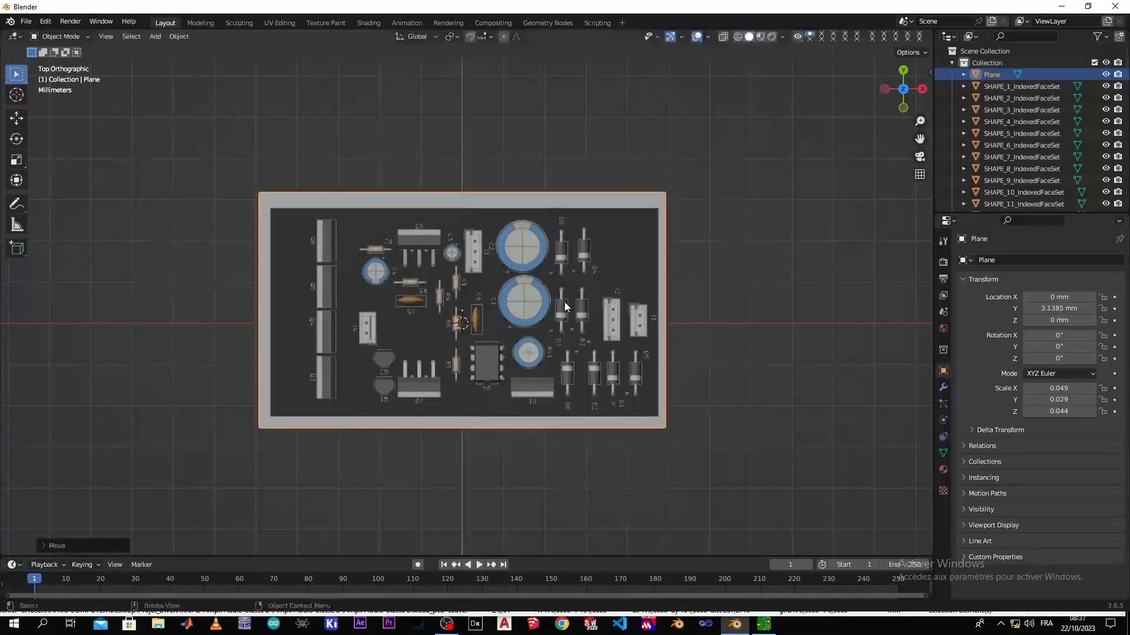
key(g)
key(x)
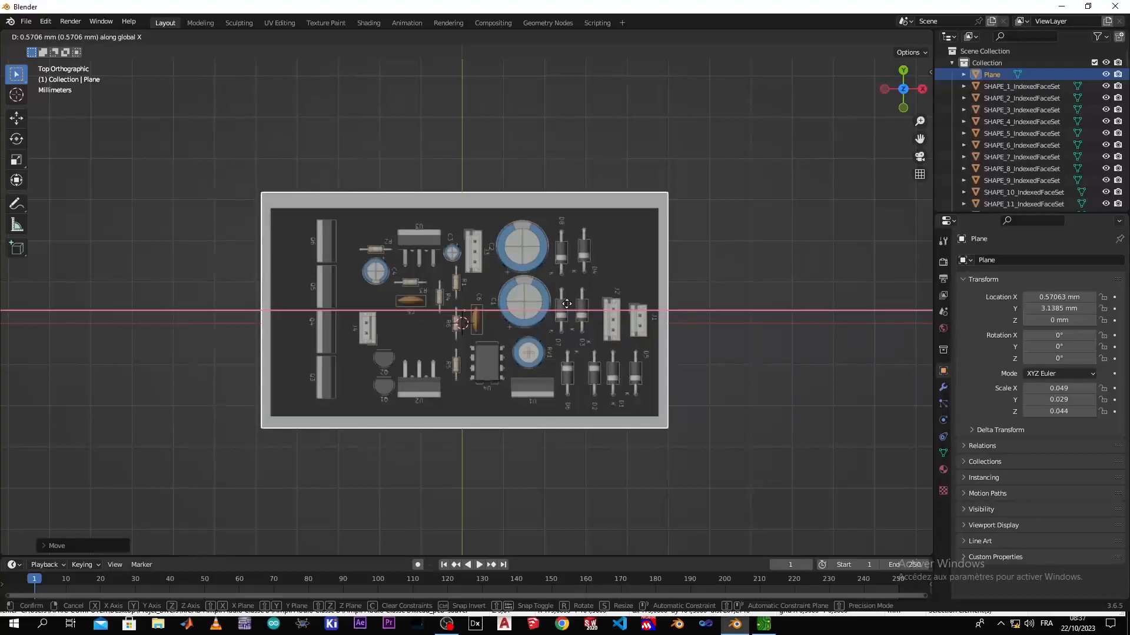
click(567, 304)
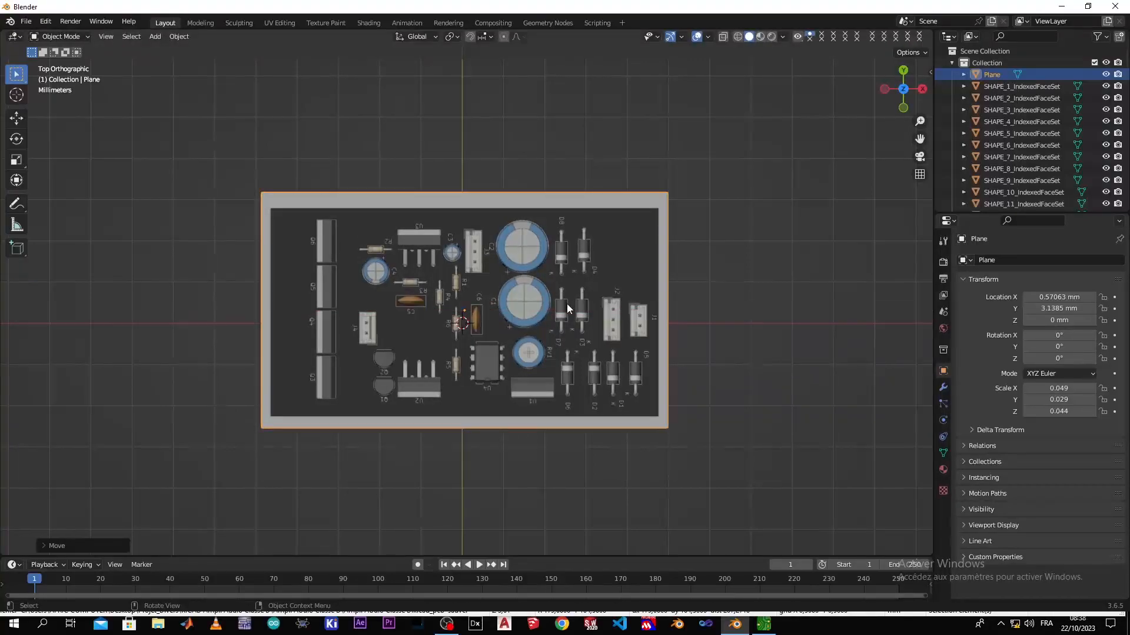
Scale the plane to about 0.028 along Y and shift it about -0.29 mm along Y to even the margins
key(s)
key(y)
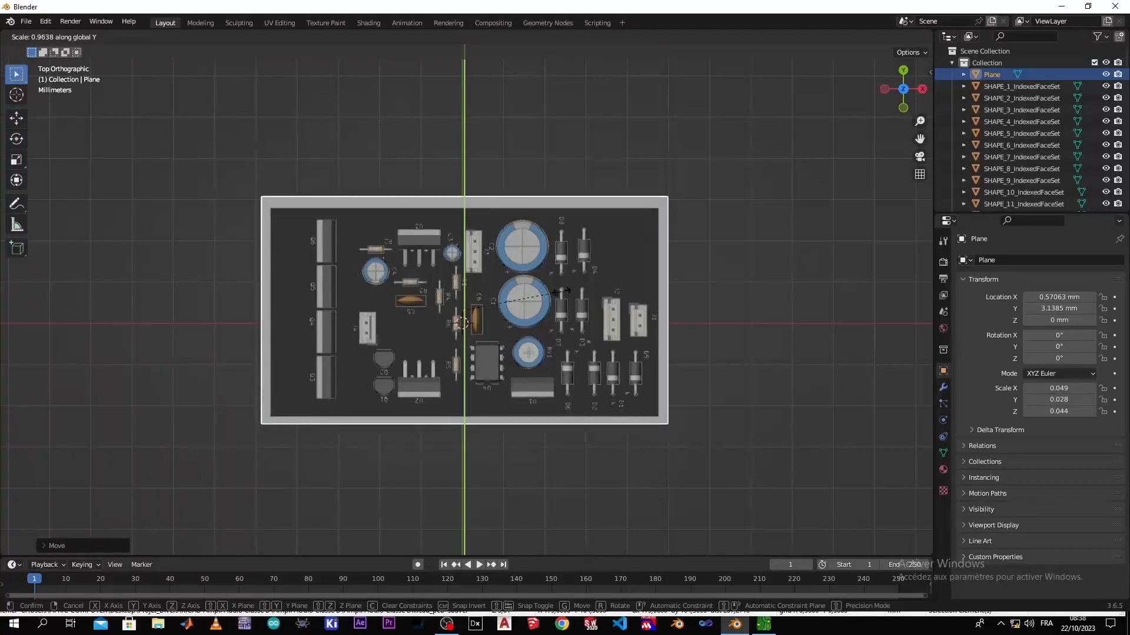
click(562, 291)
key(g)
key(y)
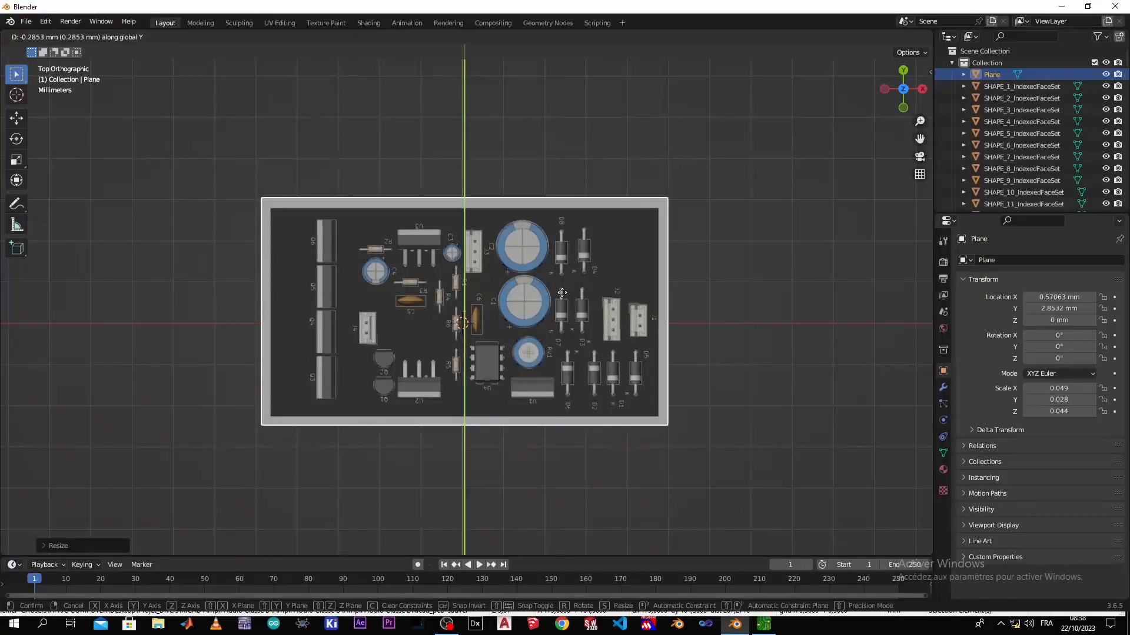
click(561, 293)
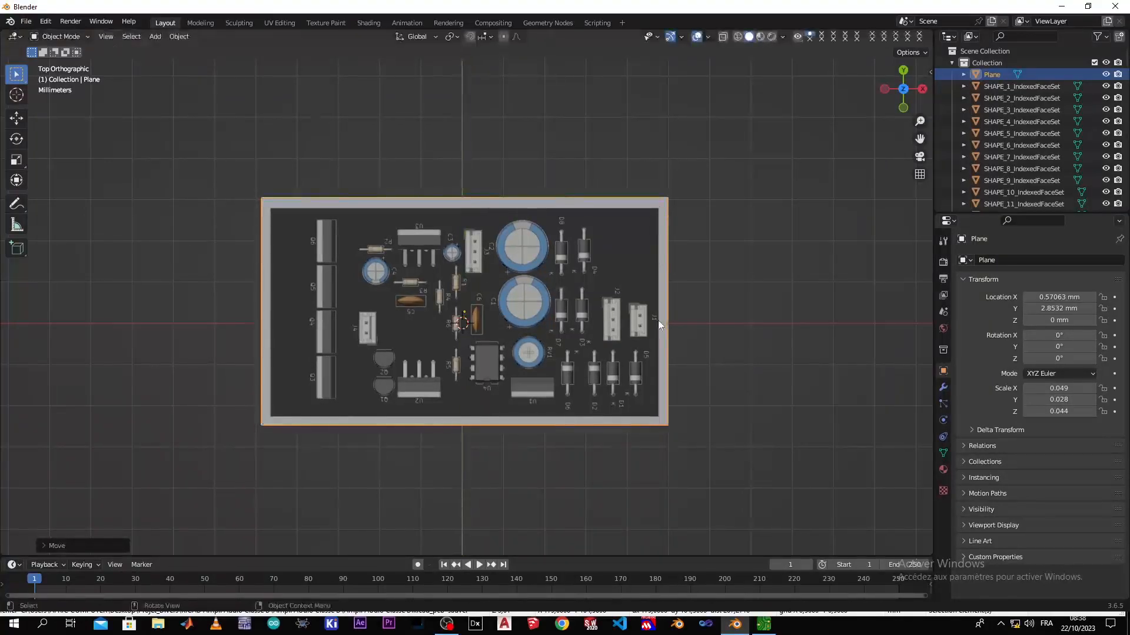
Extrude the whole plane beneath the board upward by 2 mm to give the base its thickness
scroll(663, 330, down, 1)
middle_drag(708, 384, 699, 390)
mouse_move(587, 431)
middle_down()
mouse_move(610, 431)
mouse_move(600, 432)
middle_up()
key(KP_7)
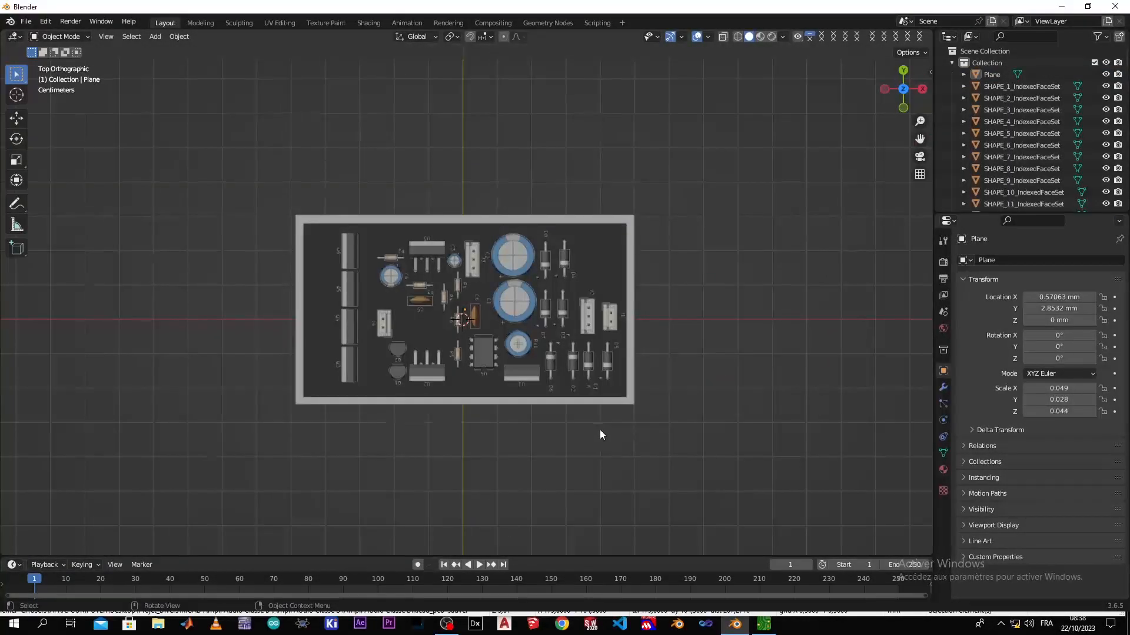
middle_drag(477, 441, 484, 469)
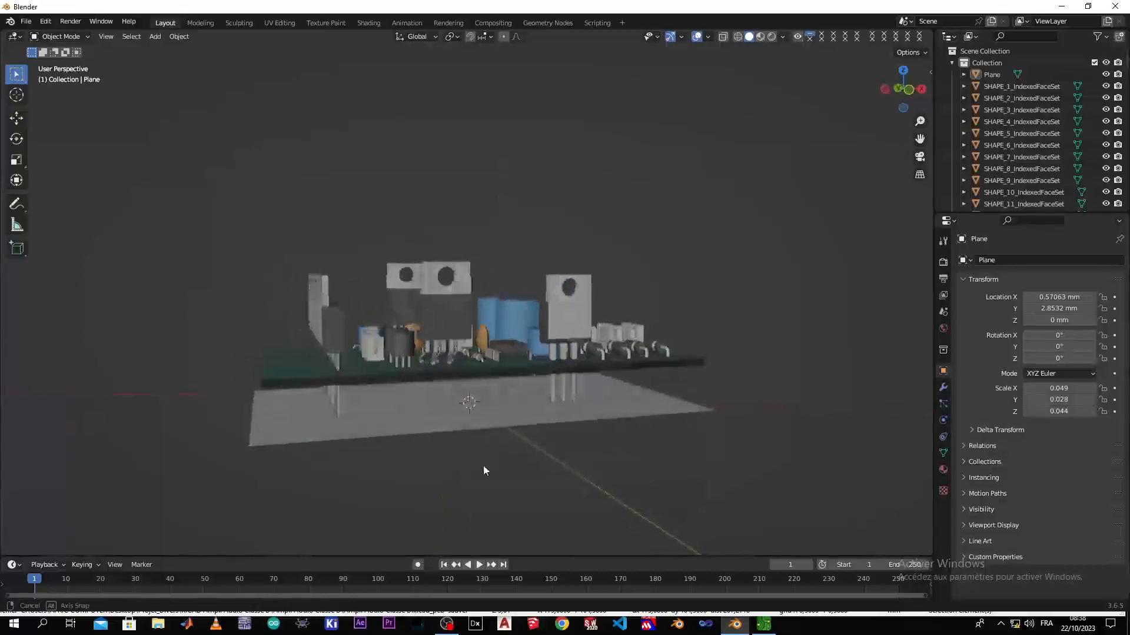
click(450, 417)
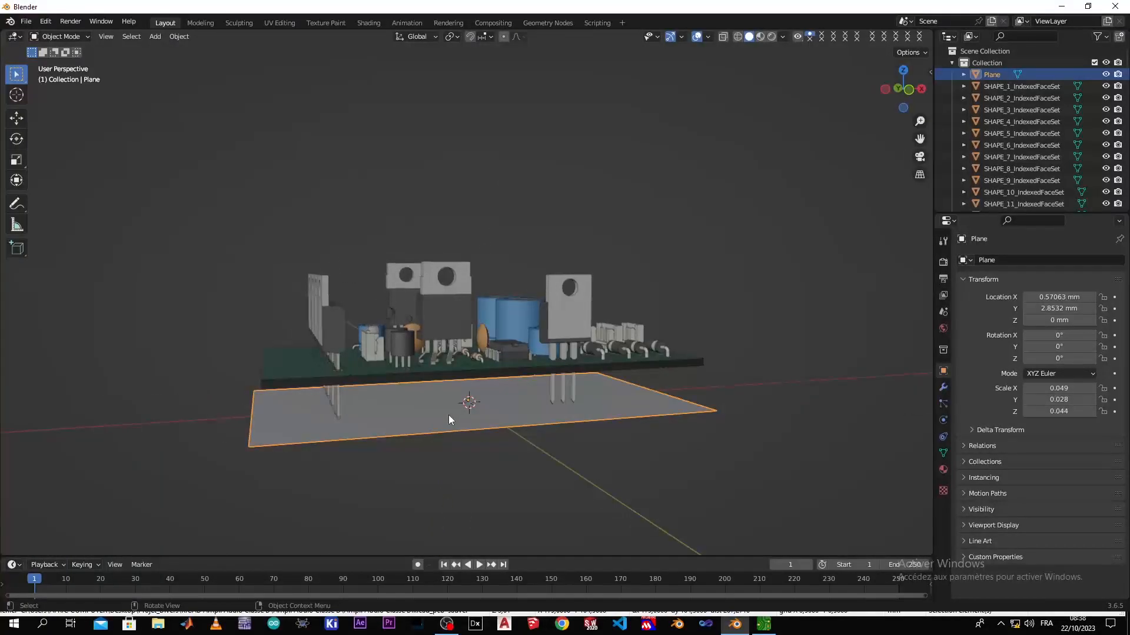
key(Tab)
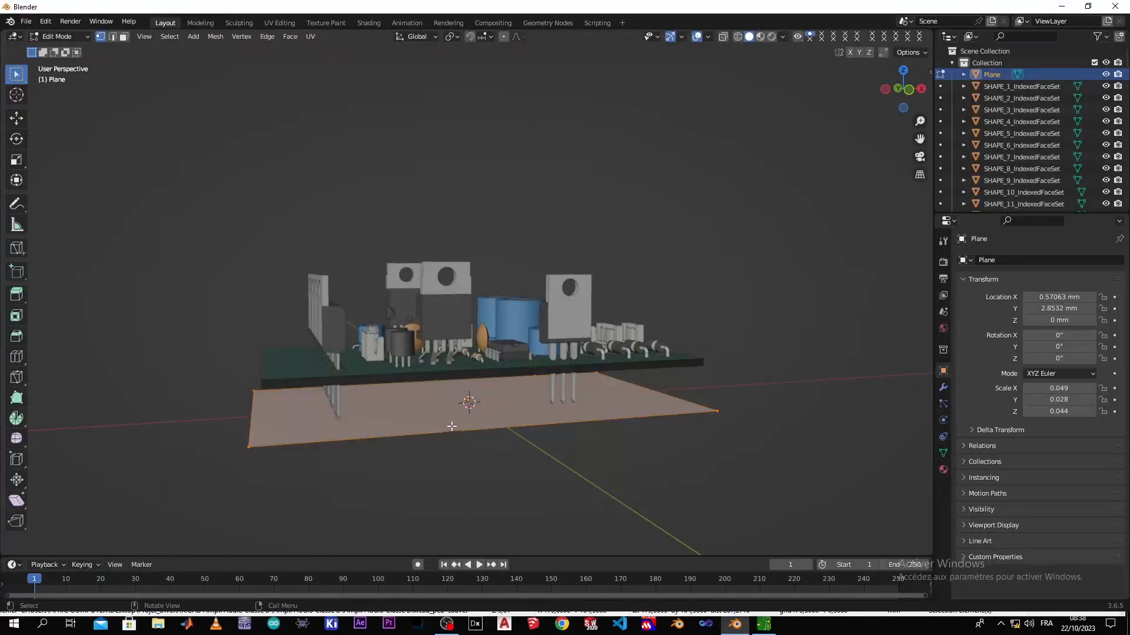
key(e)
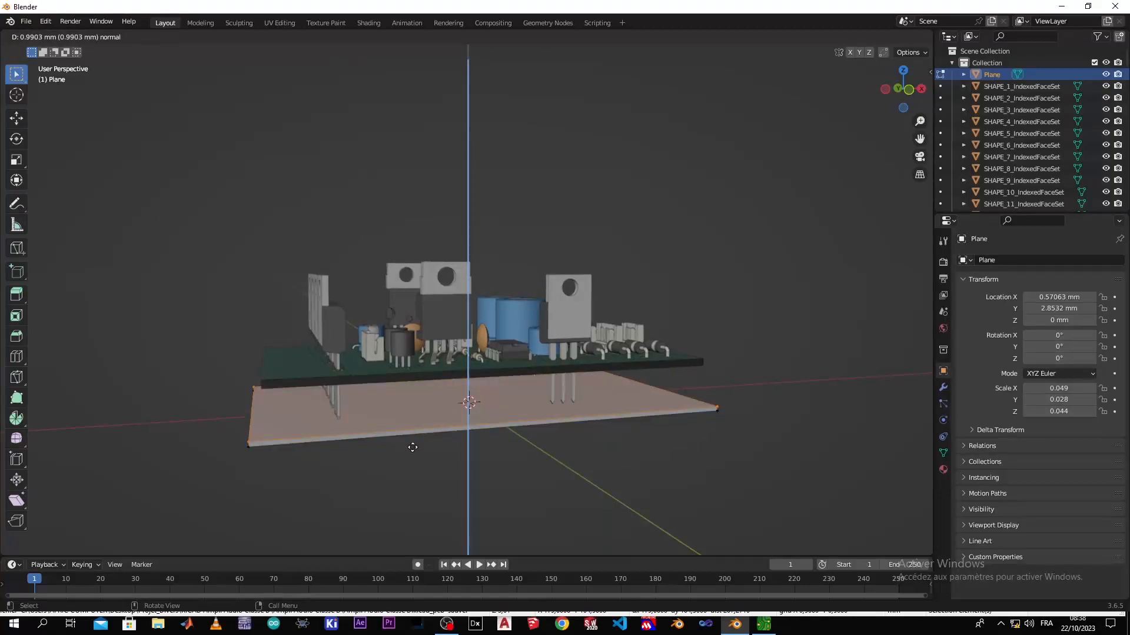
text(2)
key(Return)
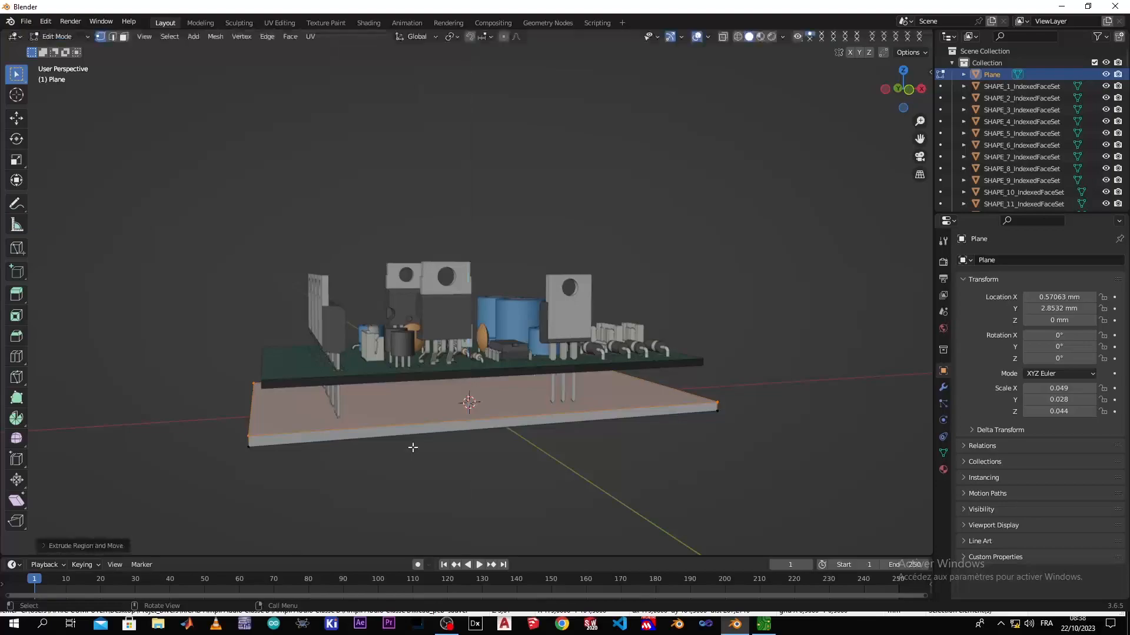
Set snapping to Vertex and turn it on for edits to the base in the top view
middle_drag(484, 438, 359, 479)
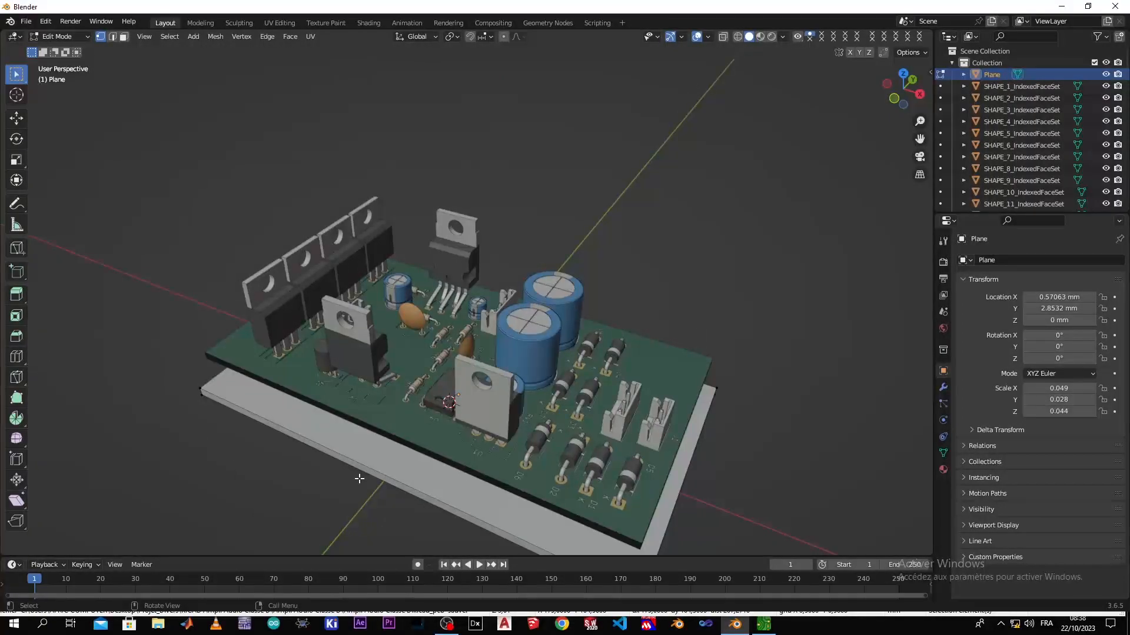
key(KP_7)
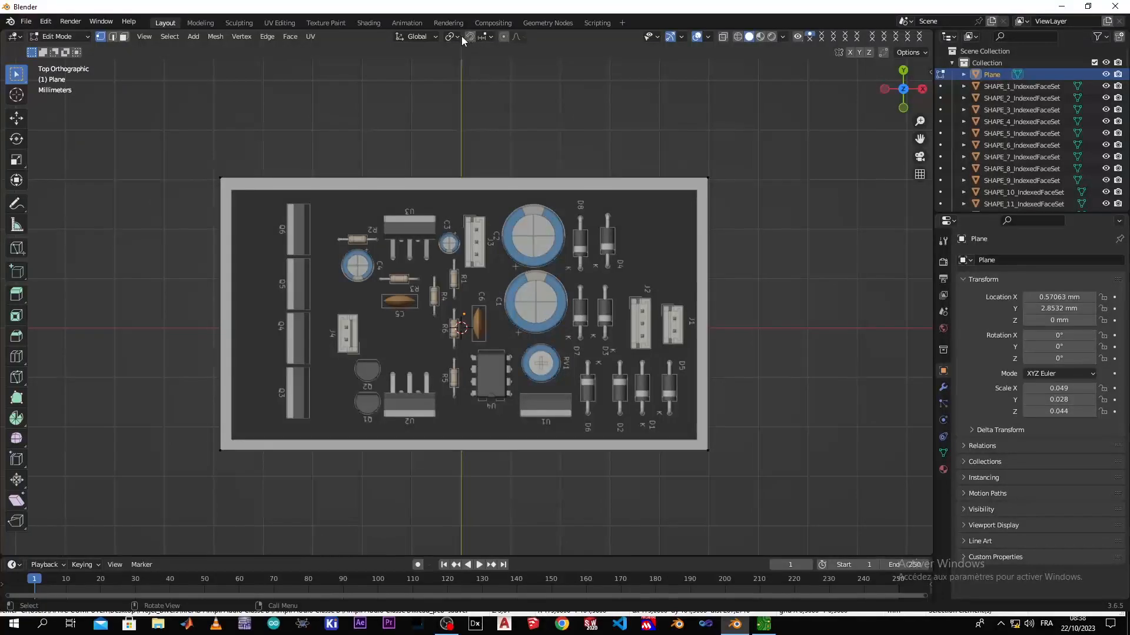
click(488, 36)
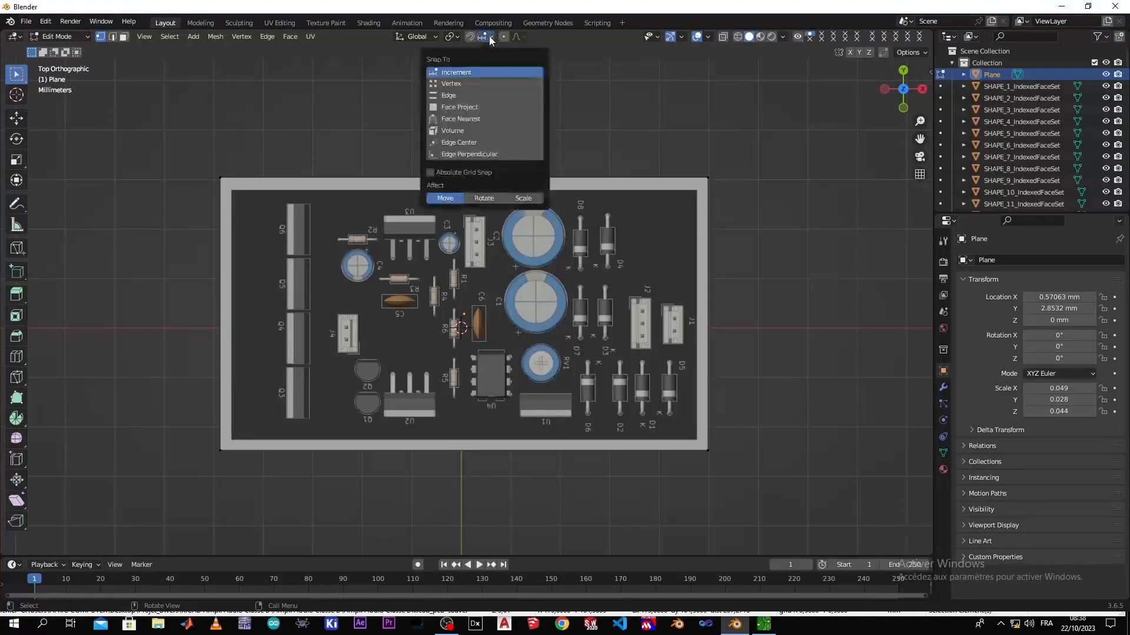
click(482, 85)
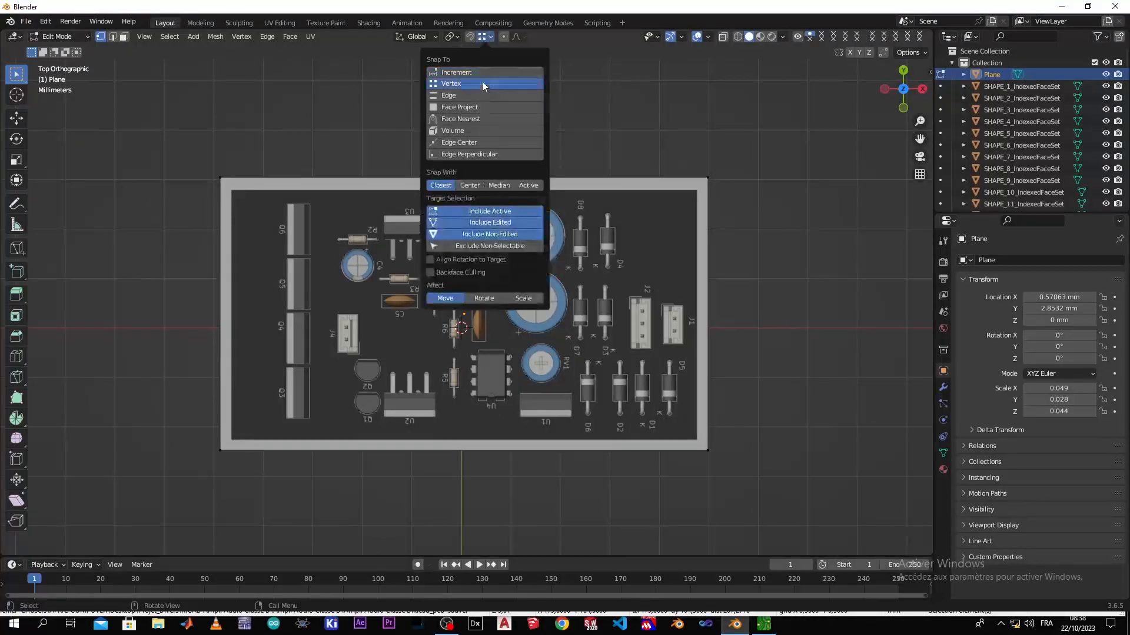
click(469, 37)
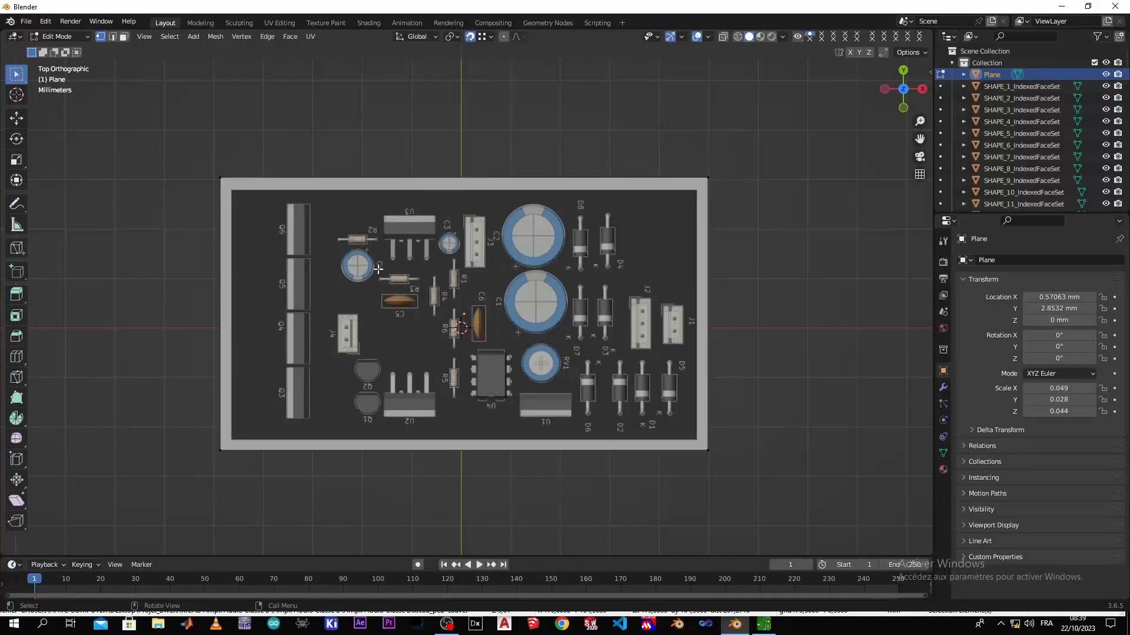
Add two loop cuts parallel to Y on the base, sliding each in line with one short edge of the board
key(ctrl+r)
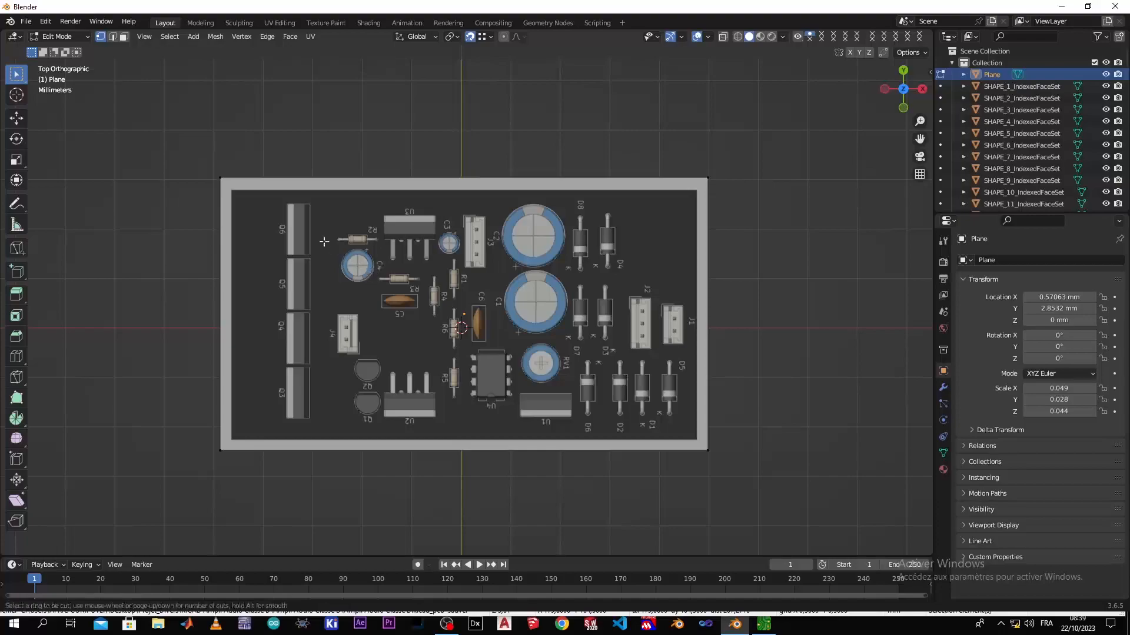
click(304, 199)
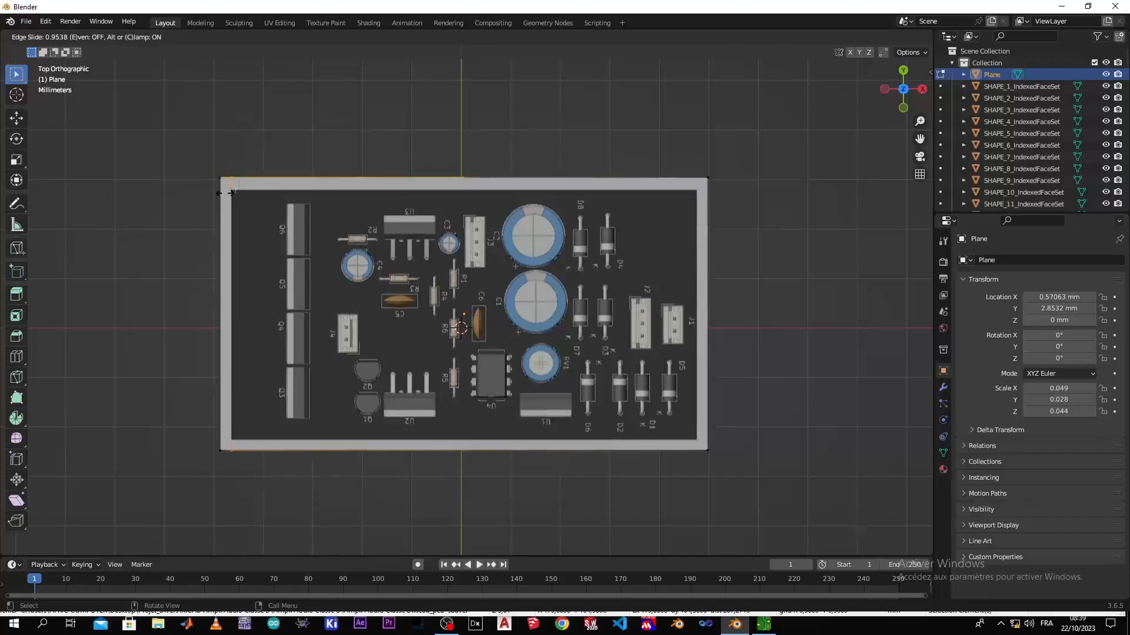
click(231, 193)
key(ctrl+r)
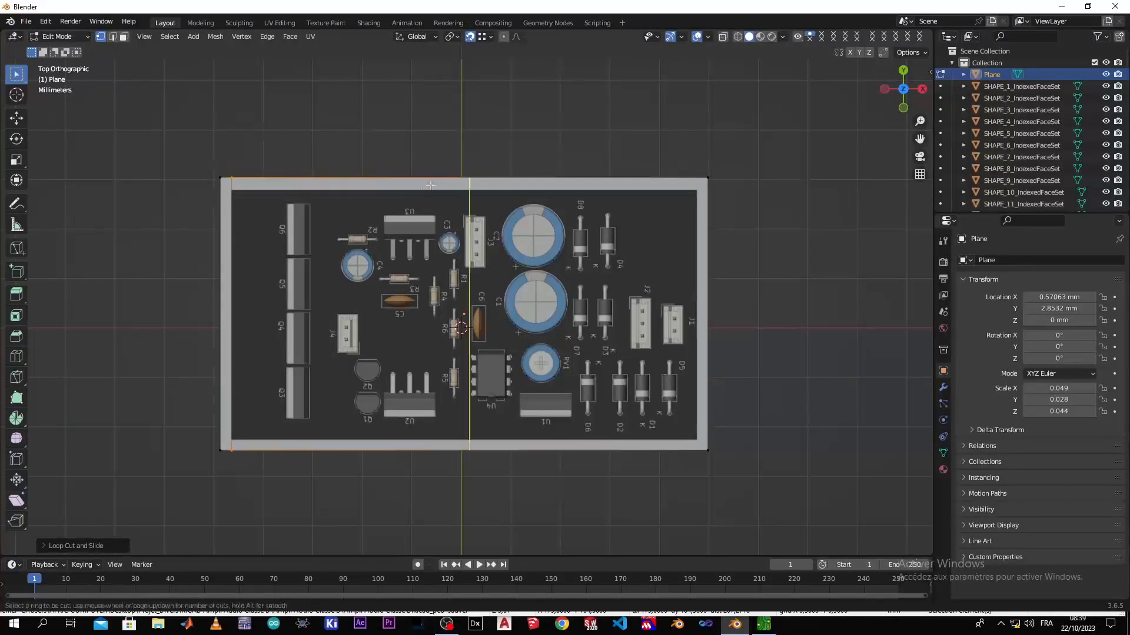
click(538, 191)
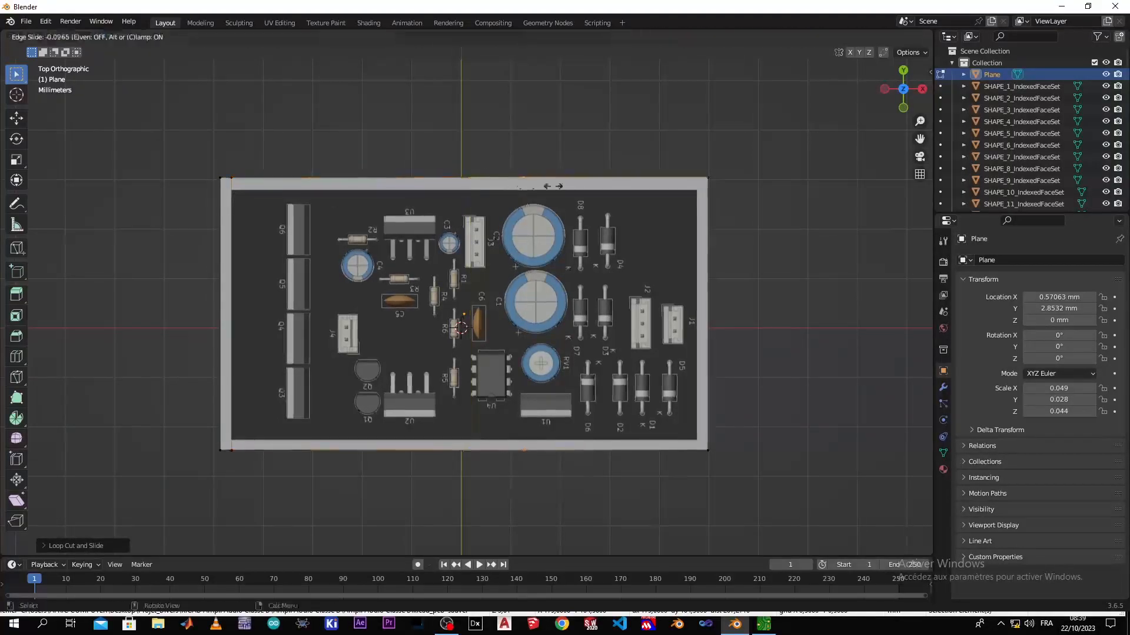
click(699, 192)
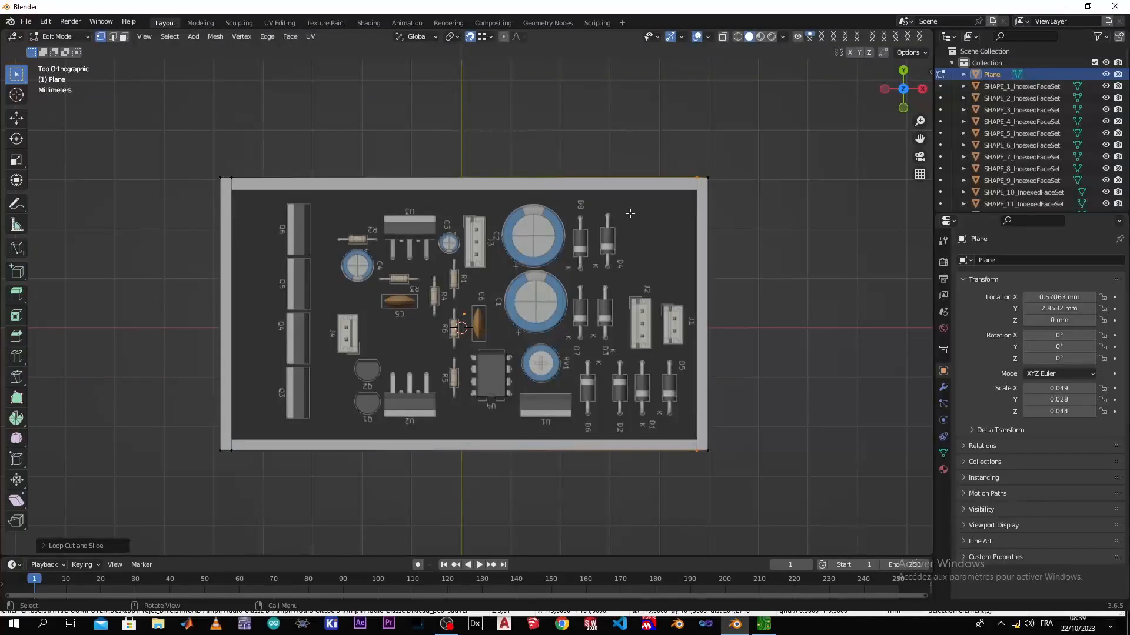
Add two loop cuts parallel to X on the base, sliding each in line with one long edge of the board
key(ctrl+r)
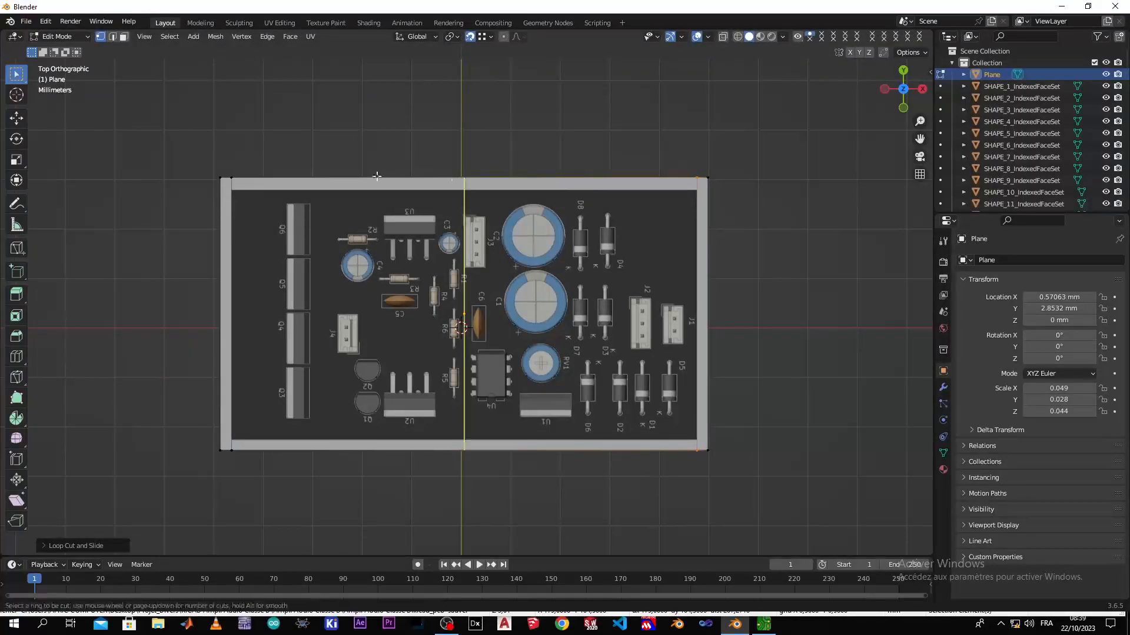
click(230, 303)
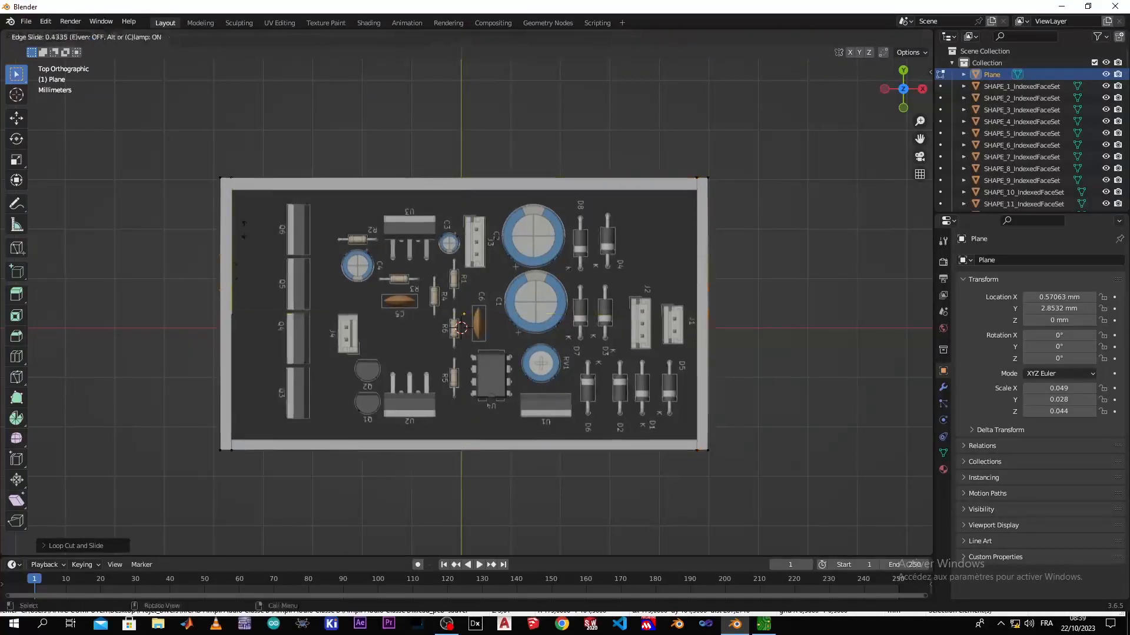
click(231, 176)
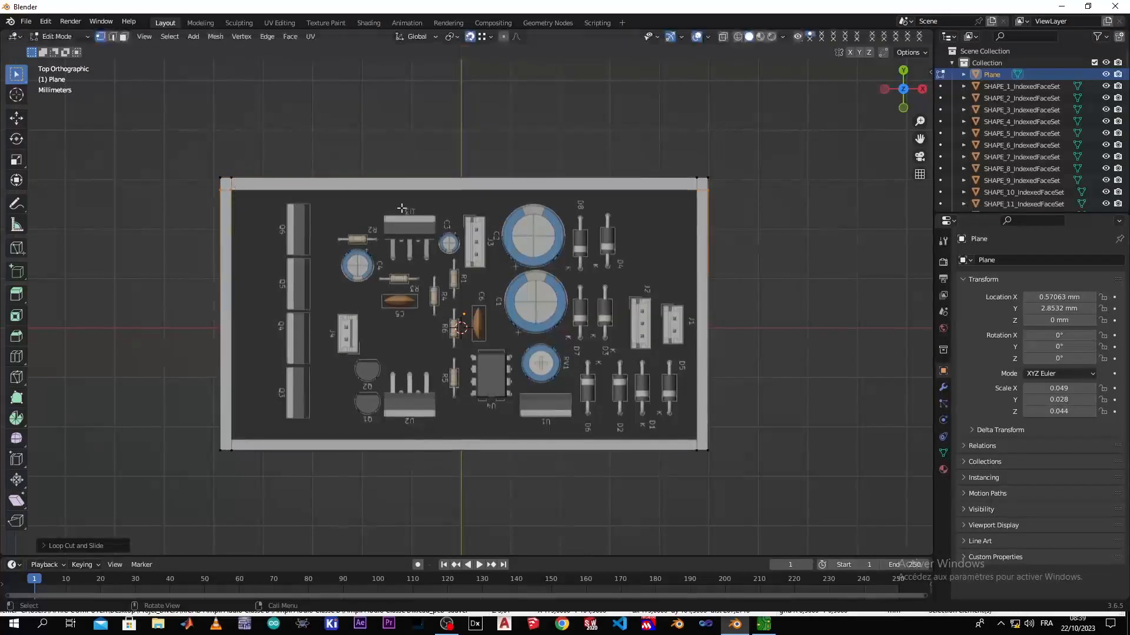
key(ctrl+r)
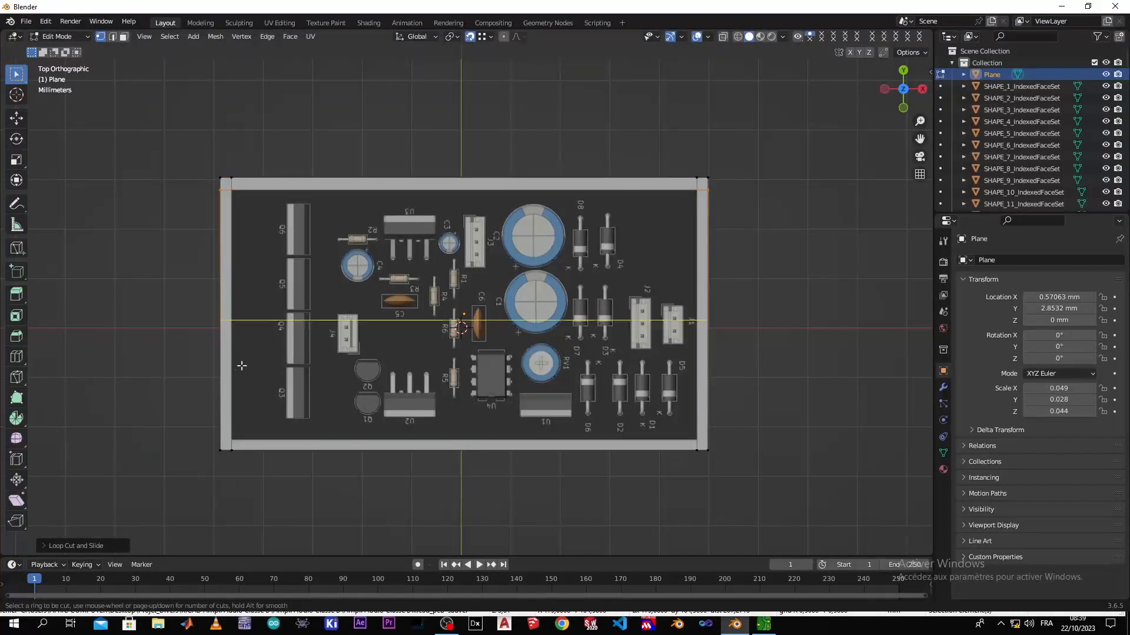
click(229, 342)
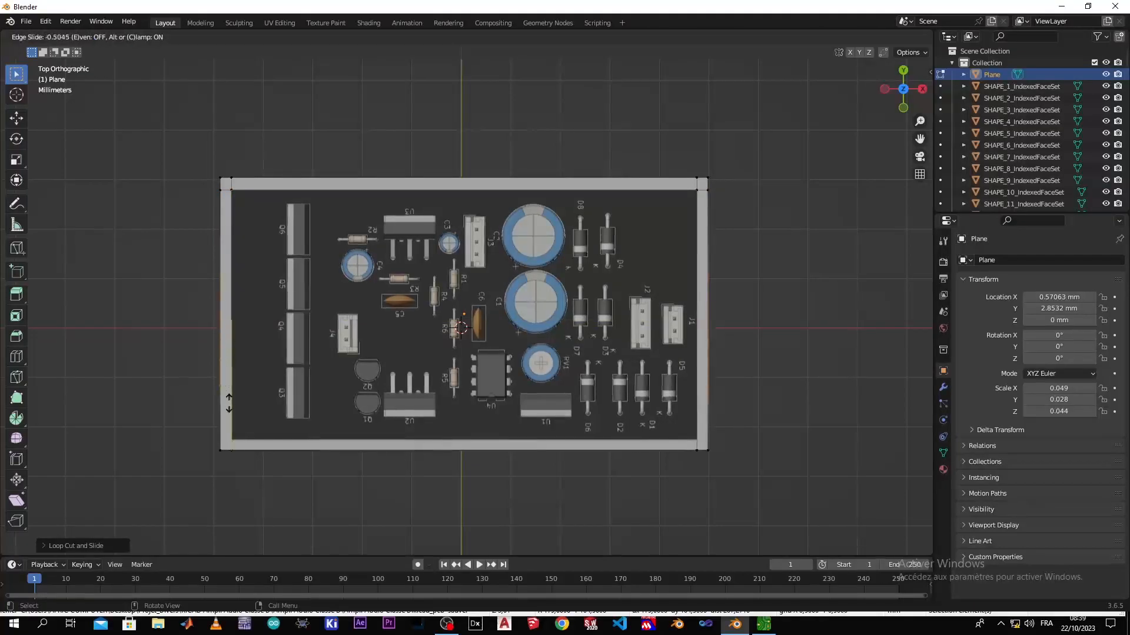
click(238, 433)
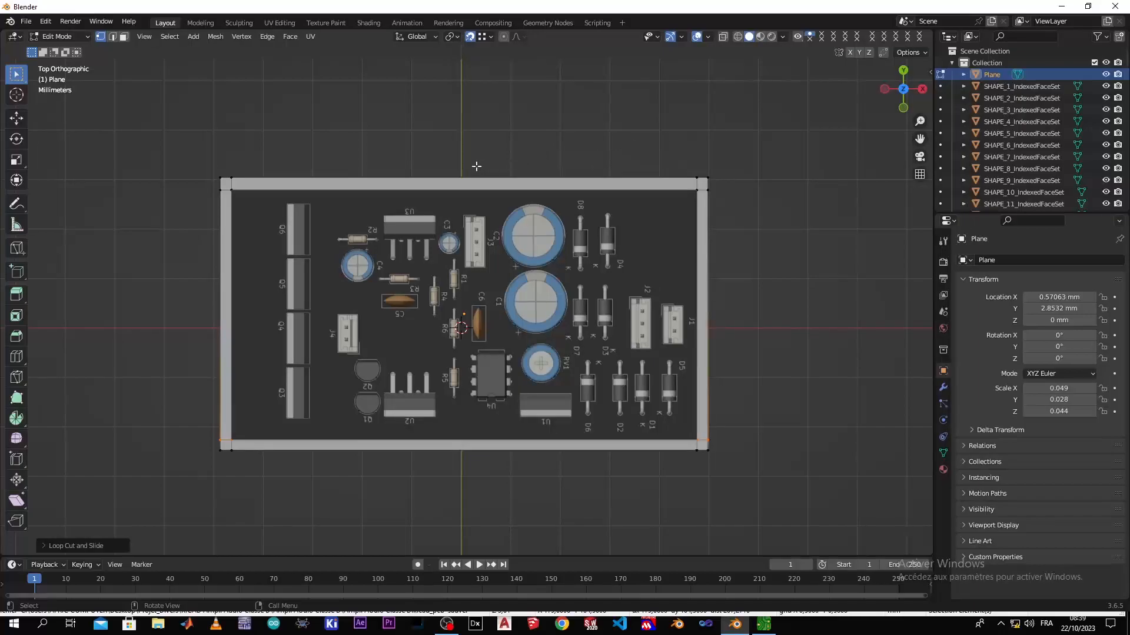
Select the base's top rim faces along both long sides and the short side beside the transistor row, using face selection
click(124, 38)
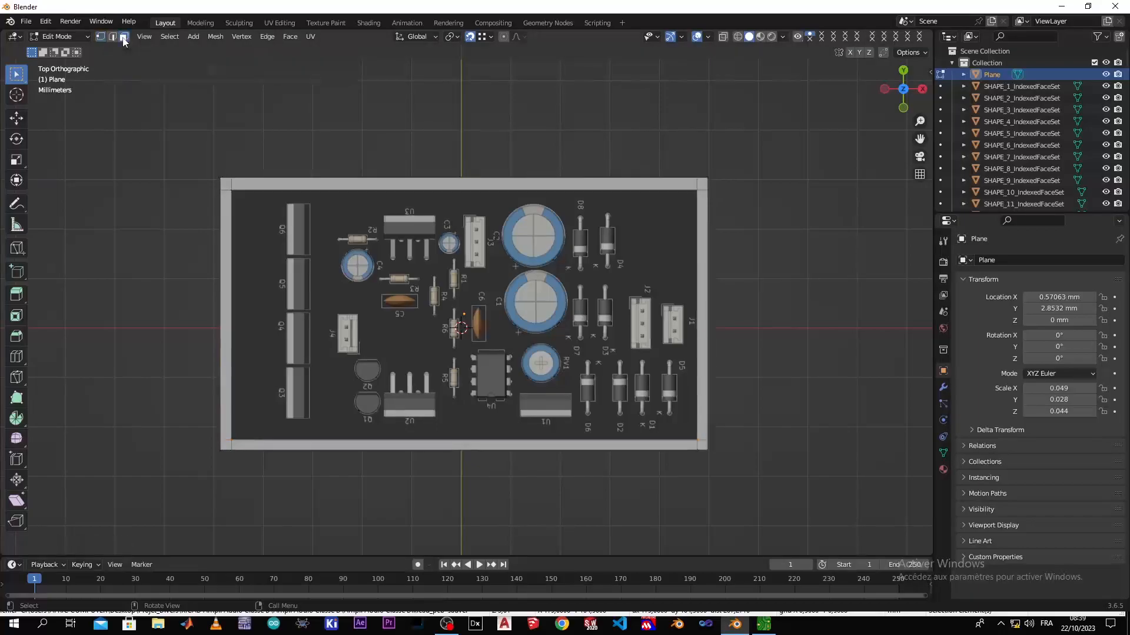
middle_drag(305, 526, 280, 510)
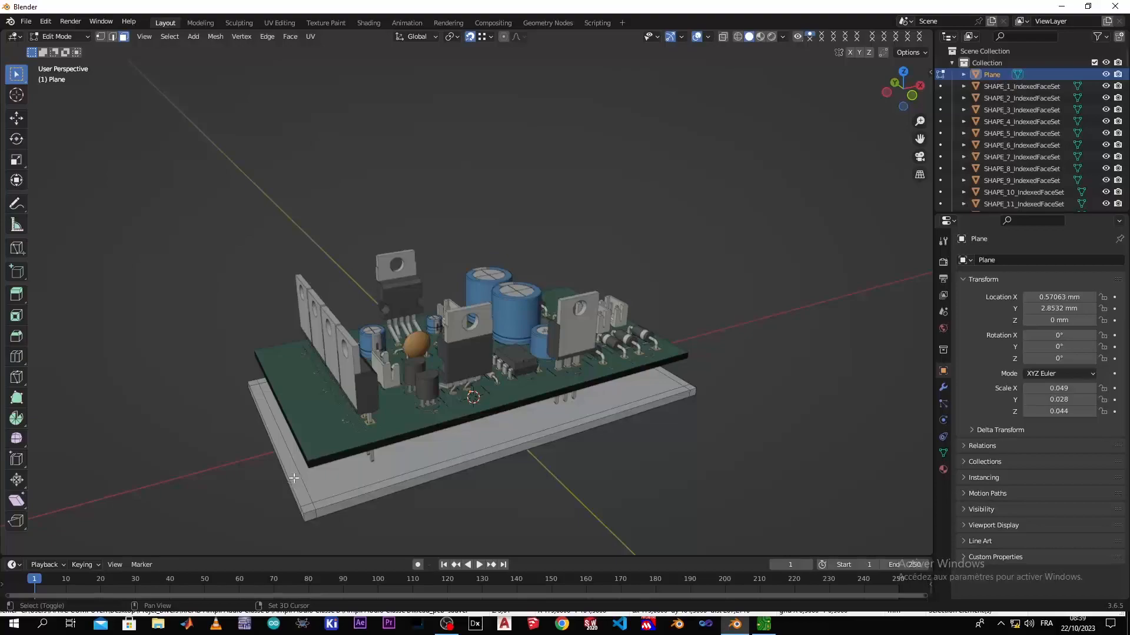
shift+click(294, 478)
shift+click(306, 508)
shift+click(329, 504)
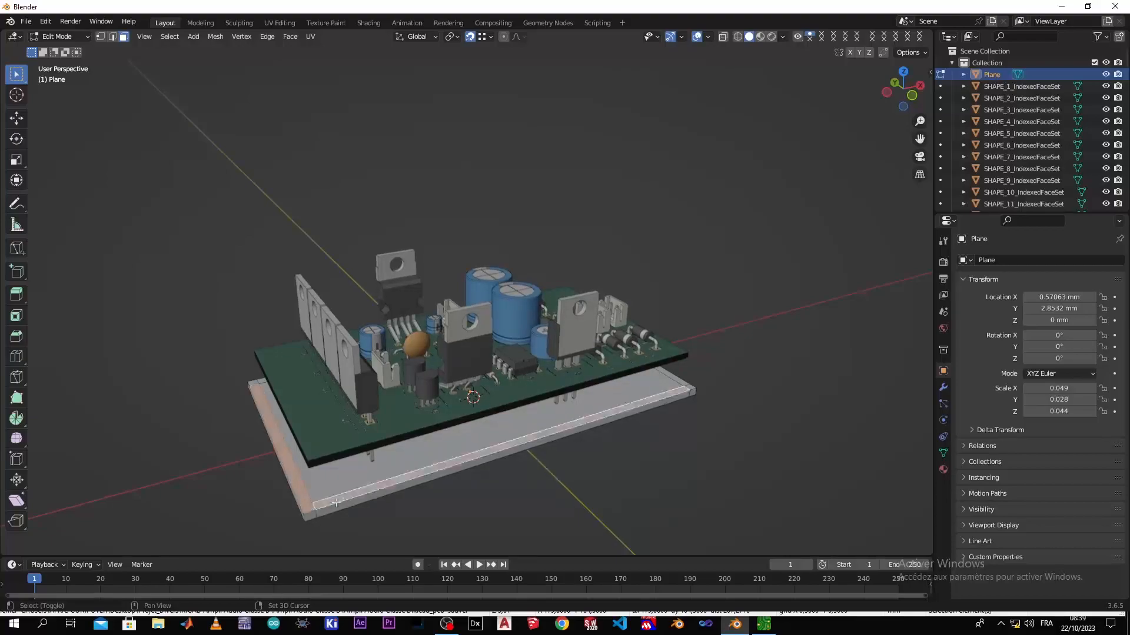
middle_drag(392, 491, 253, 495)
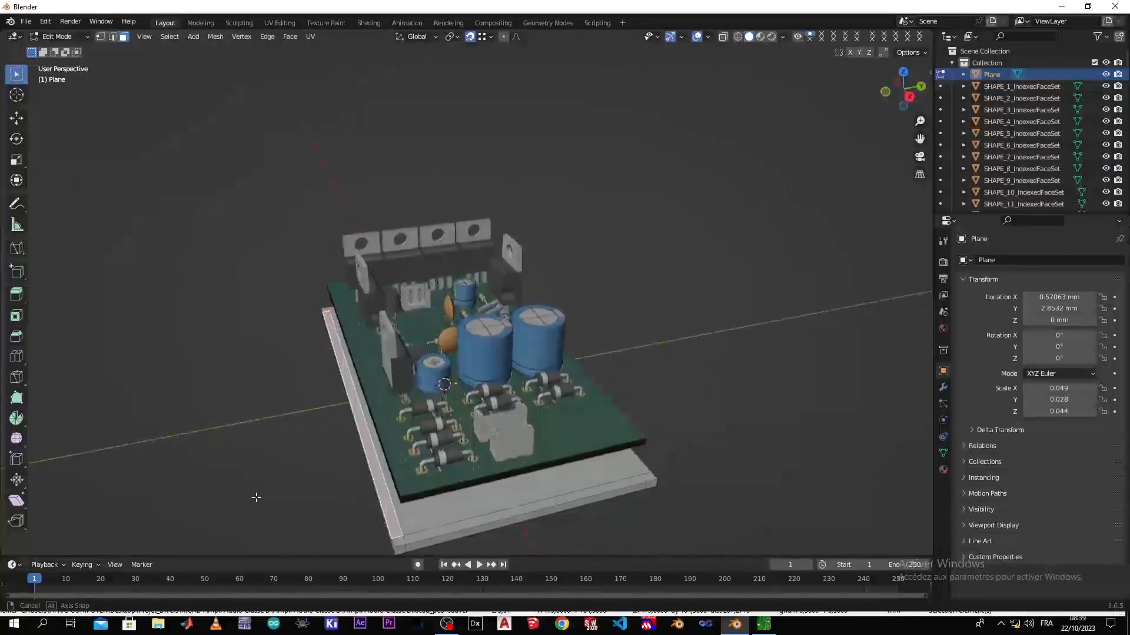
middle_drag(361, 482, 304, 482)
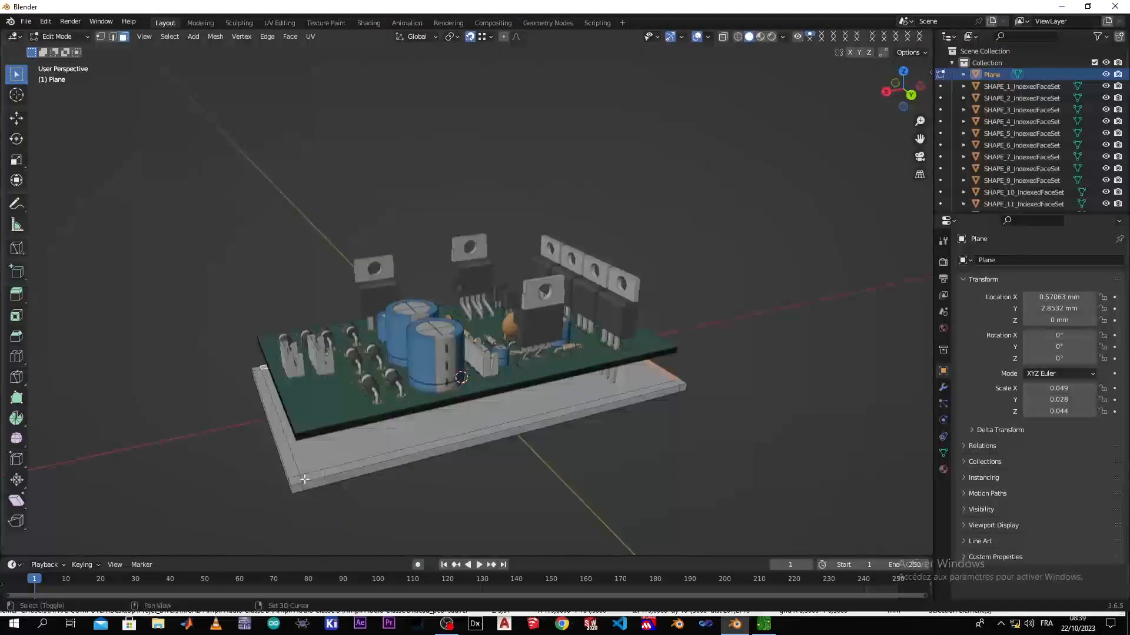
shift+click(648, 406)
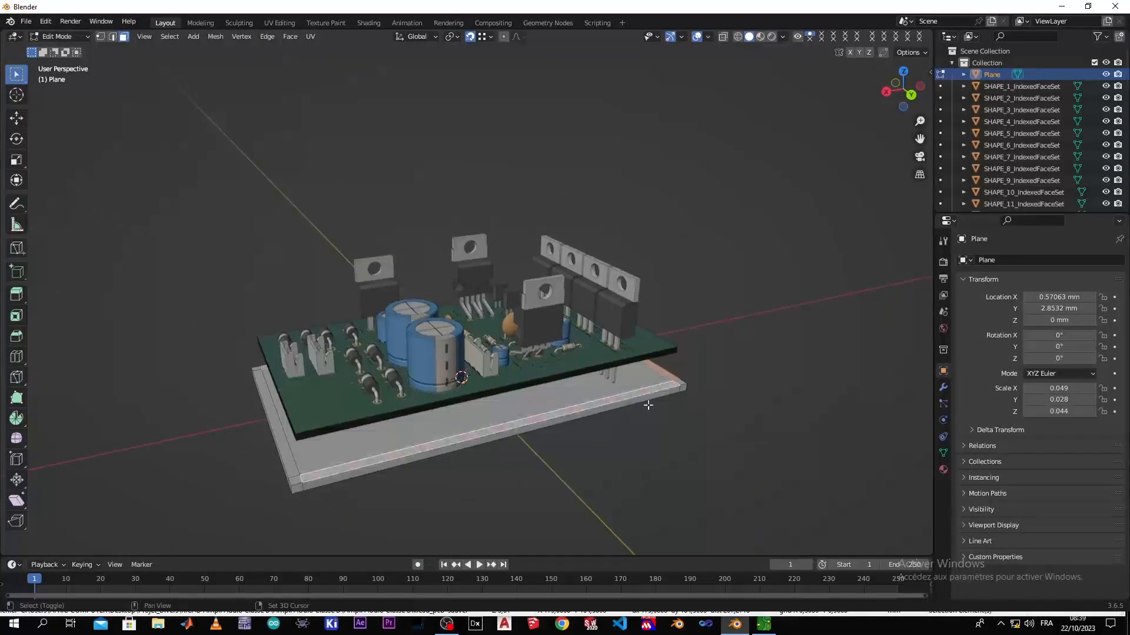
shift+click(682, 381)
scroll(502, 419, down, 3)
middle_drag(464, 433, 623, 437)
scroll(462, 430, up, 3)
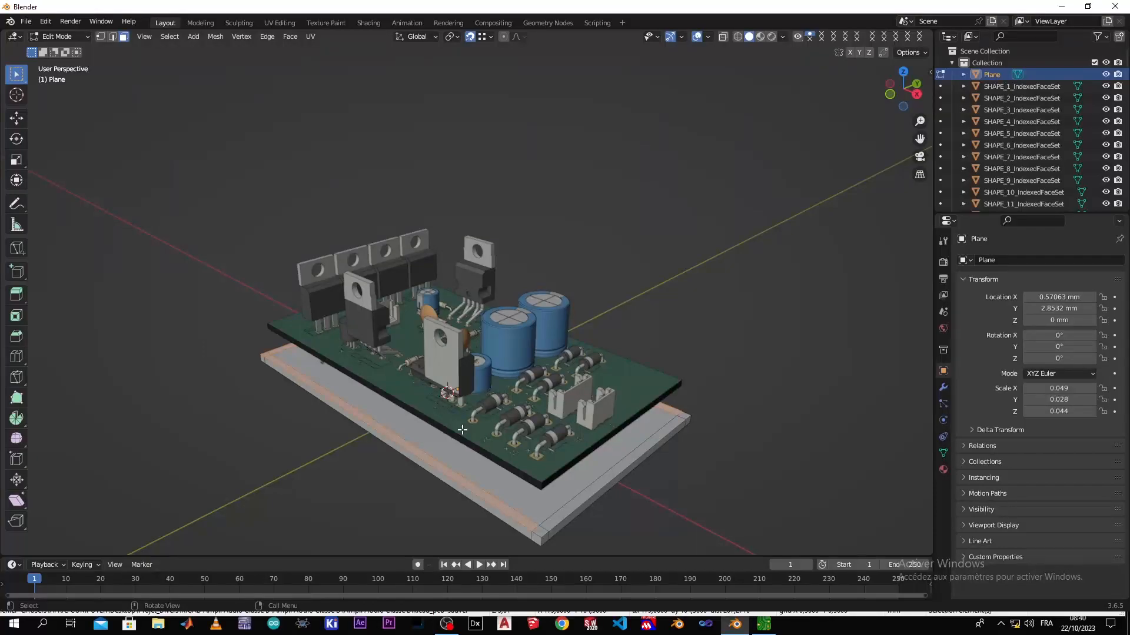
key(KP_1)
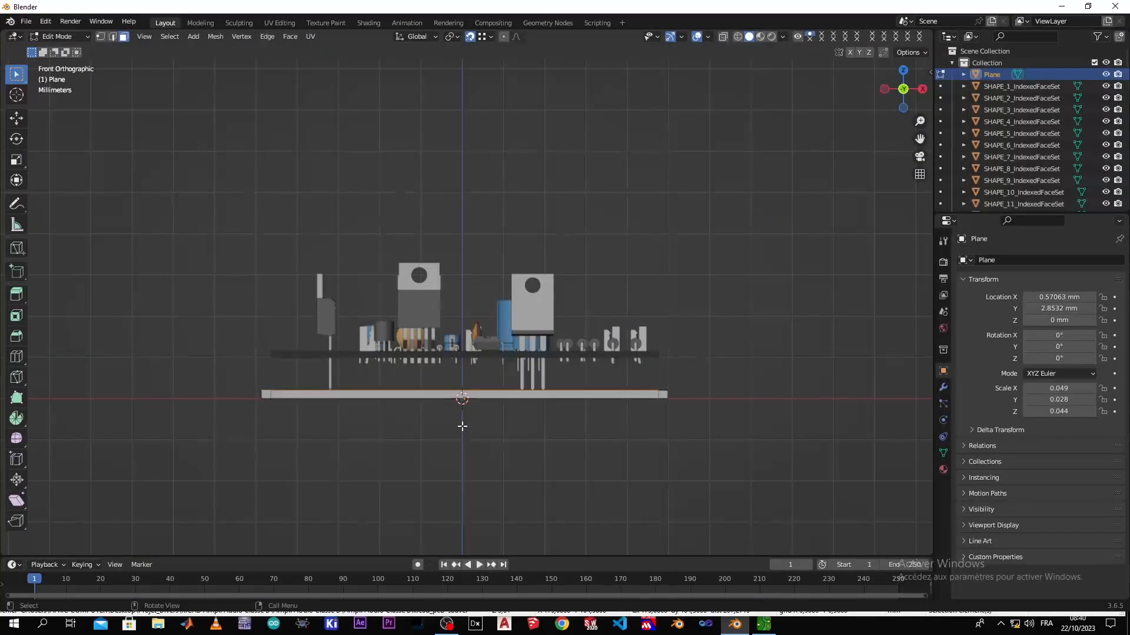
key(e)
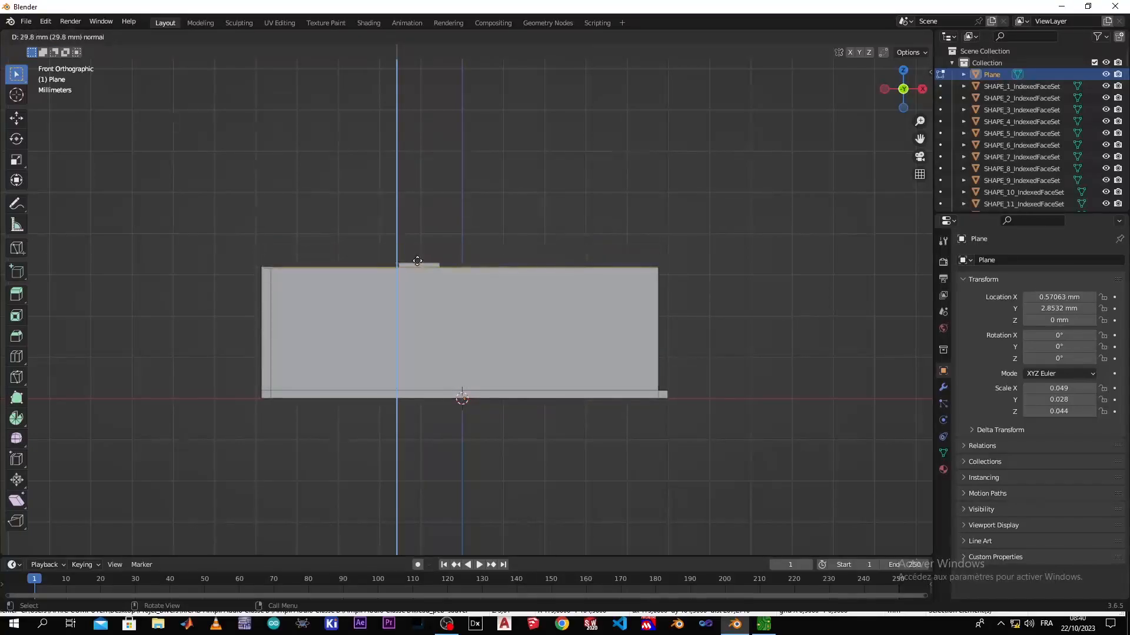
key(Escape)
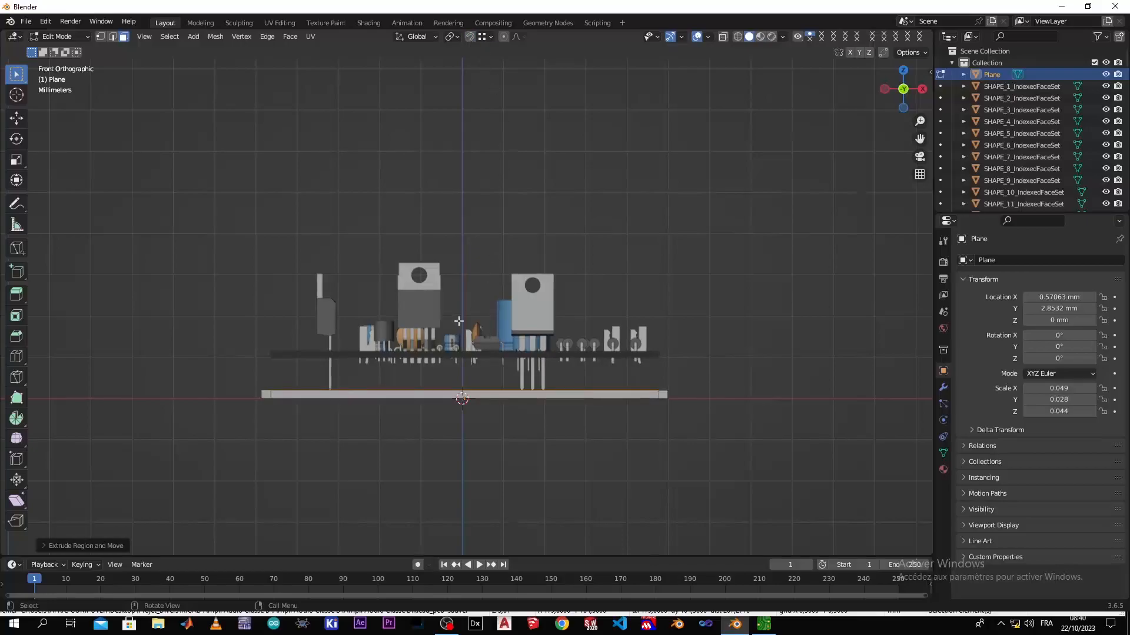
scroll(442, 323, up, 2)
key(e)
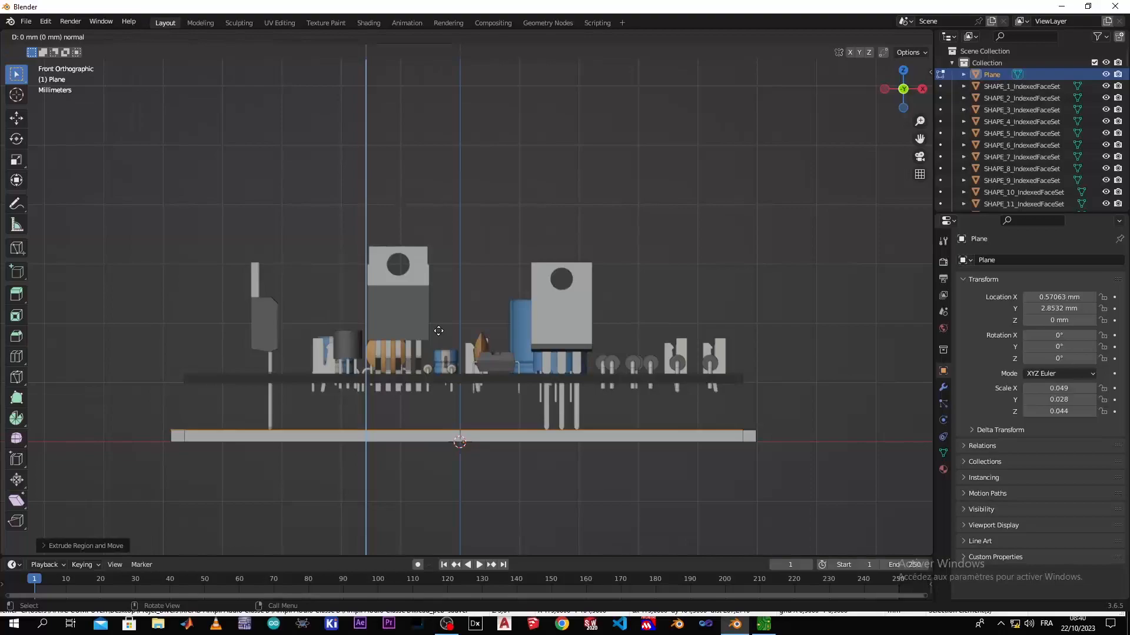
click(438, 331)
Switch the viewport to wireframe shading
key(z)
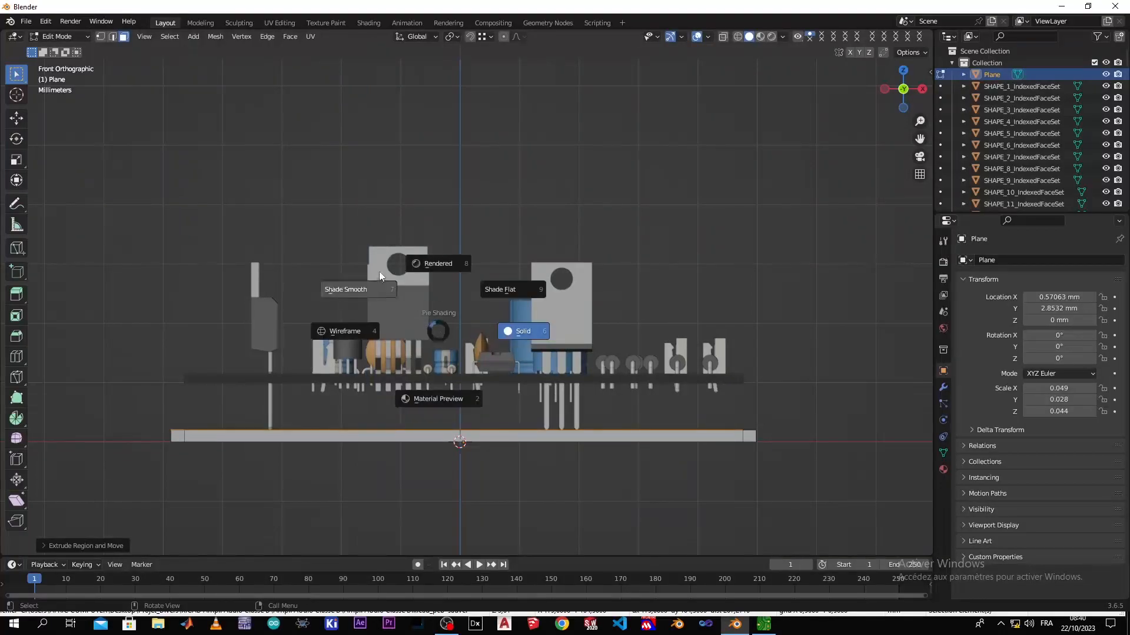
click(355, 338)
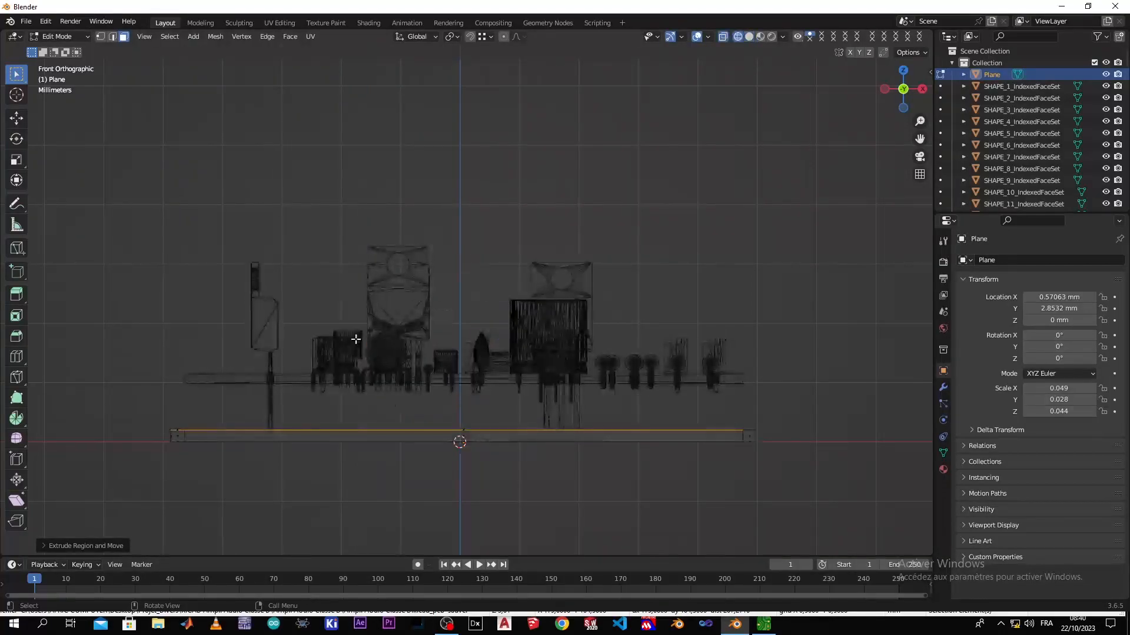
Extrude the selected rim faces upward about 32.9 mm to form the two long walls and one short wall
key(e)
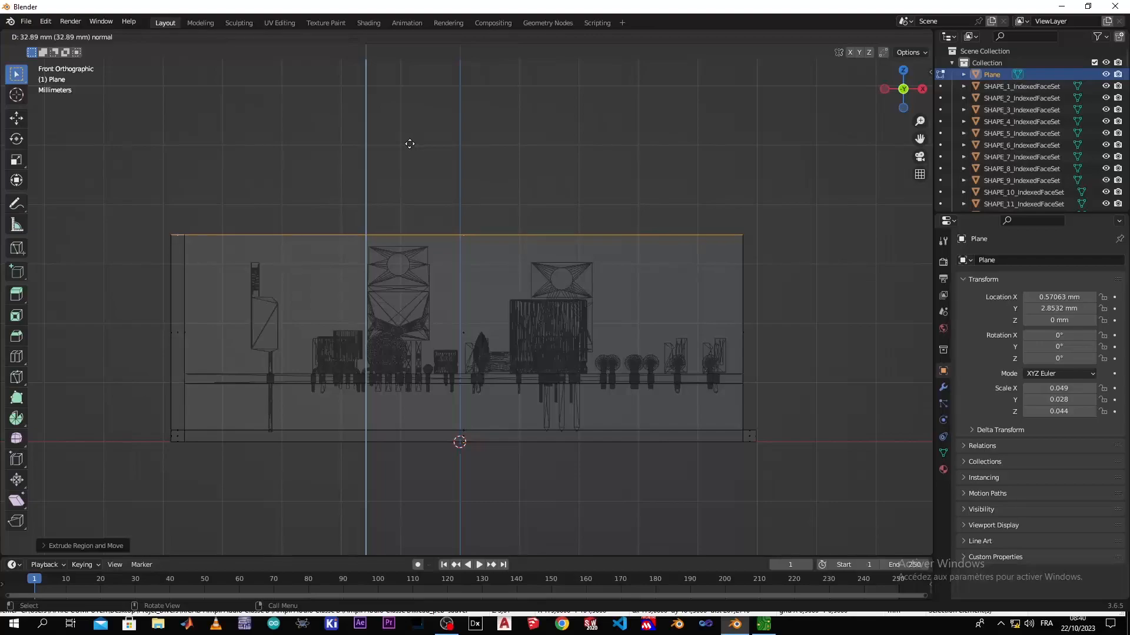
click(410, 143)
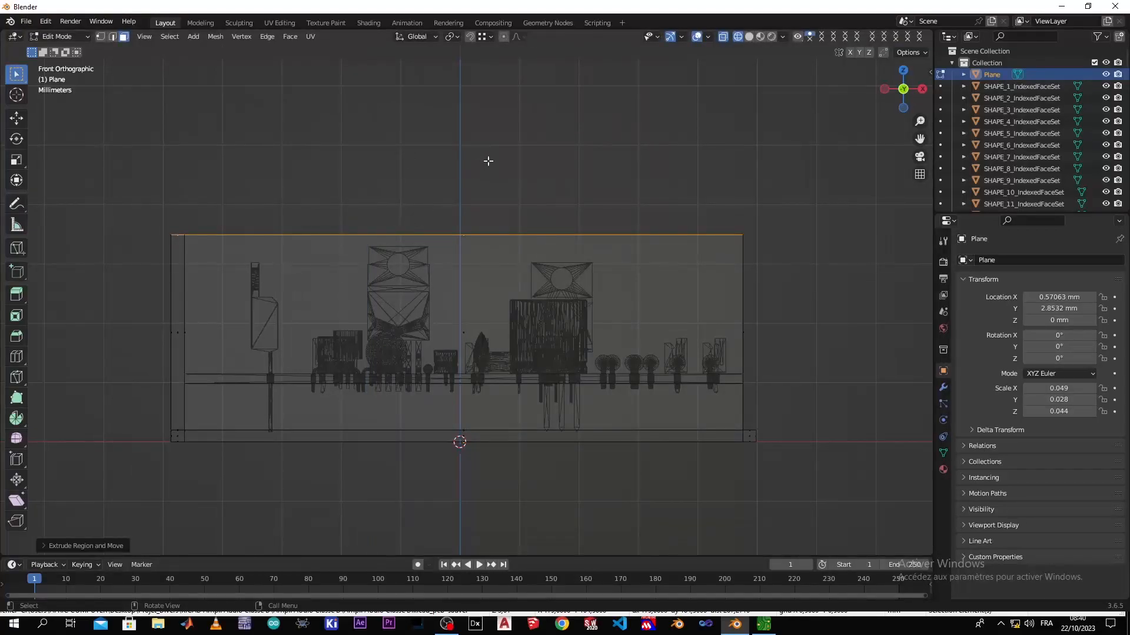
middle_drag(585, 174, 585, 138)
click(585, 138)
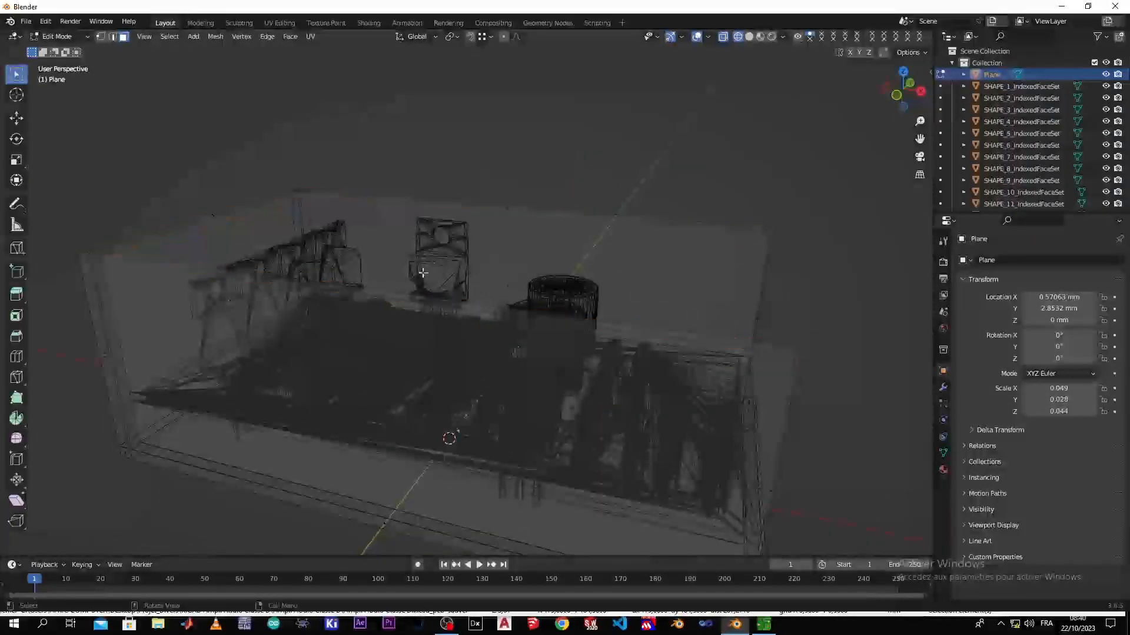
scroll(361, 323, down, 2)
mouse_move(361, 323)
middle_down()
mouse_move(367, 338)
mouse_move(383, 333)
mouse_move(355, 330)
mouse_move(351, 341)
middle_up()
middle_drag(461, 332, 506, 277)
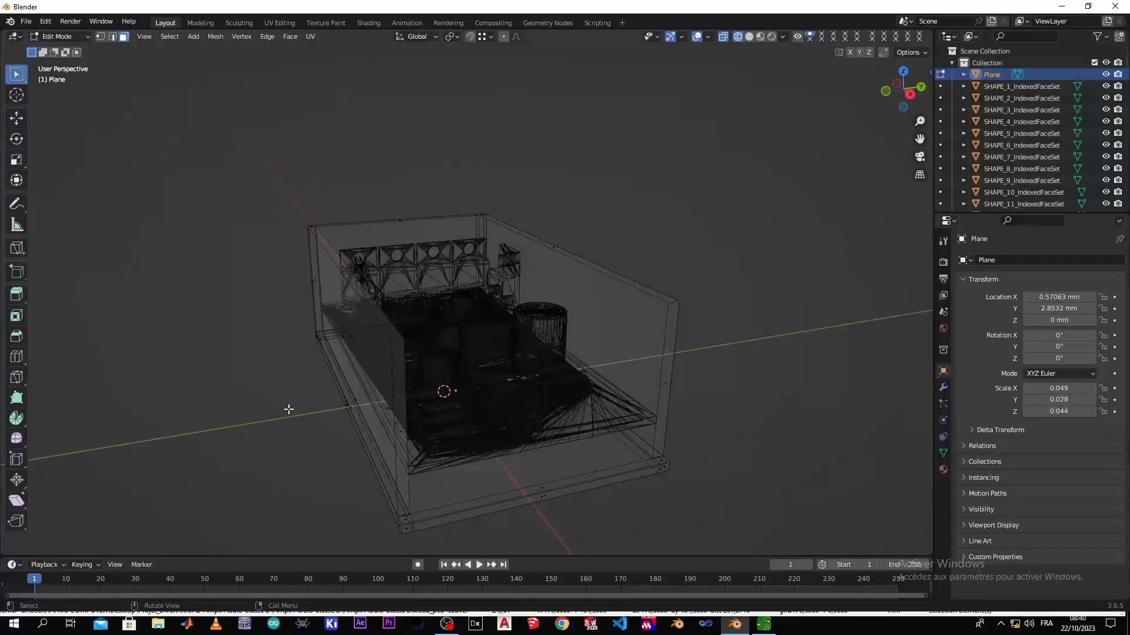
key(KP_1)
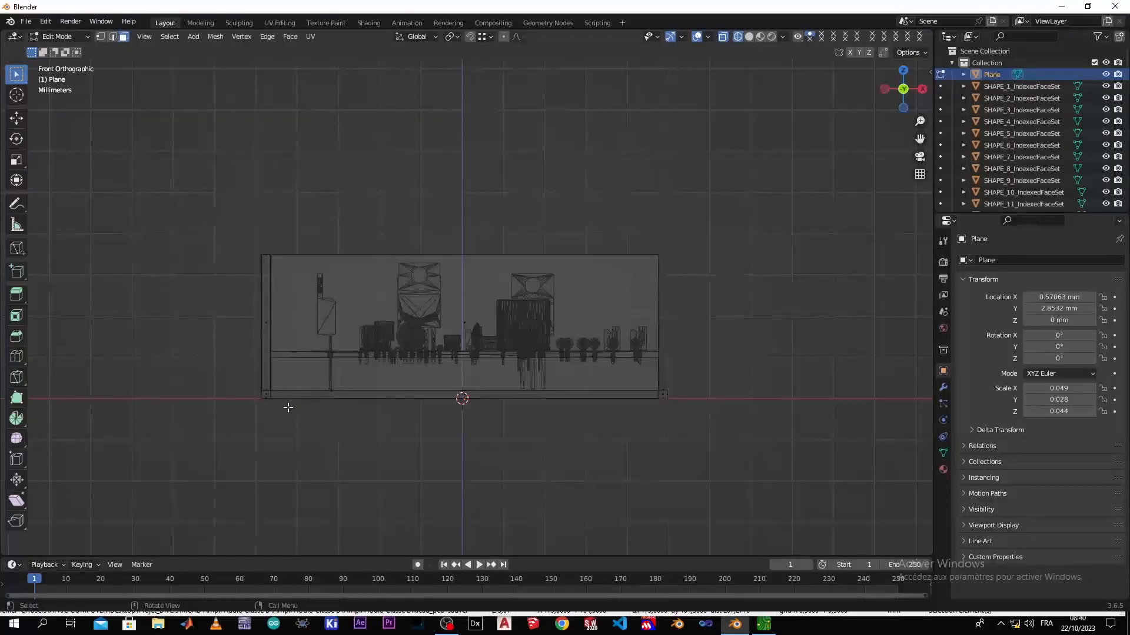
key(ctrl+r)
click(408, 268)
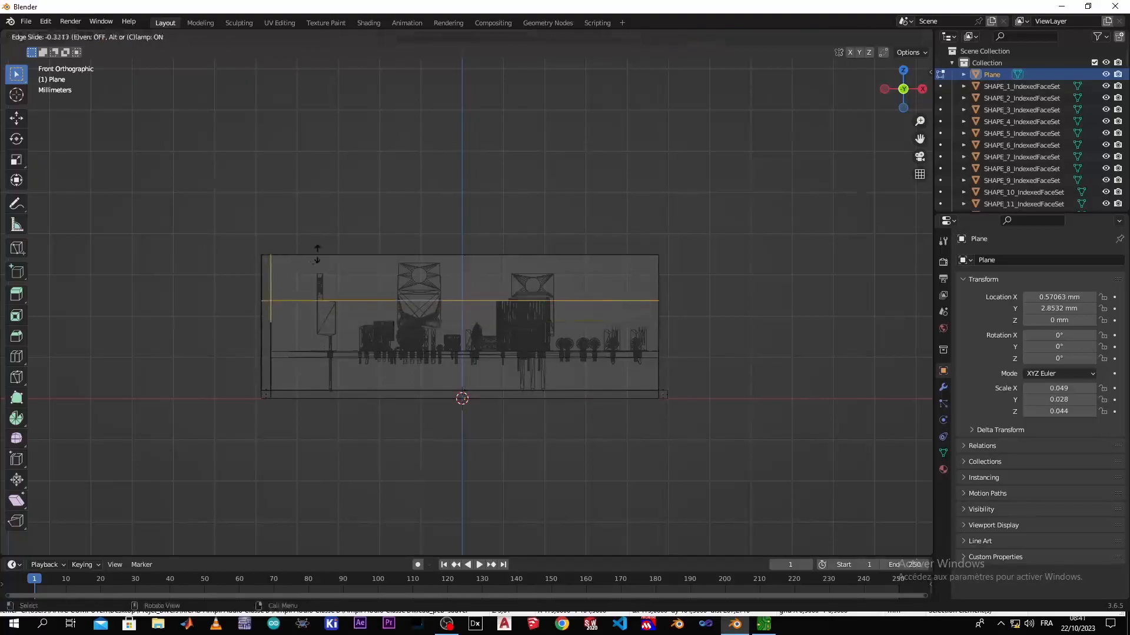
right_click(408, 266)
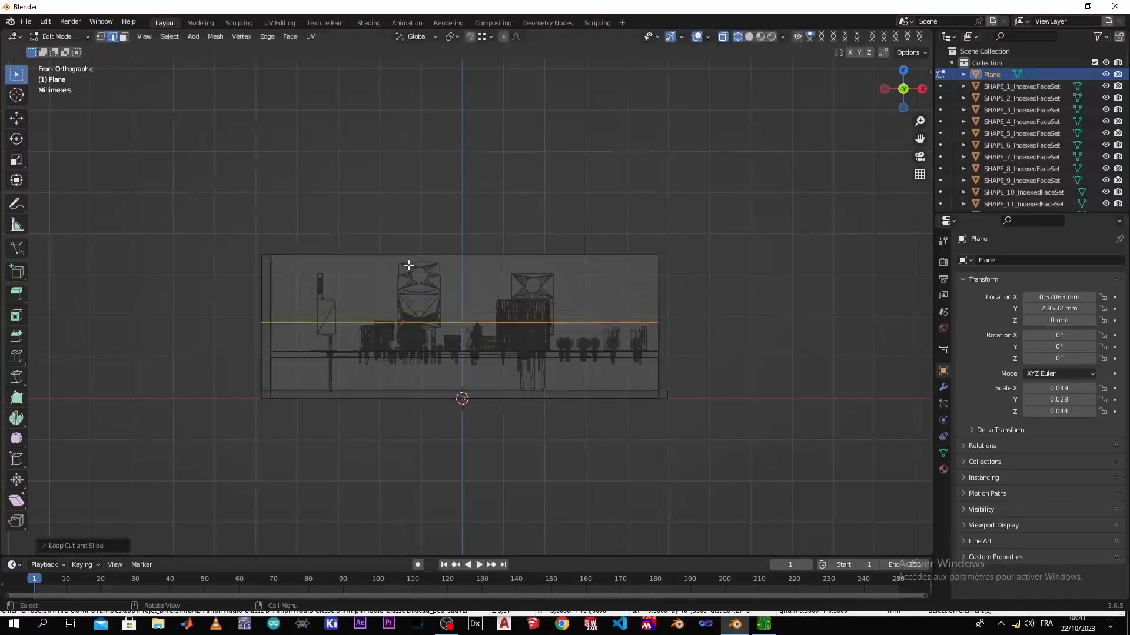
key(ctrl+z)
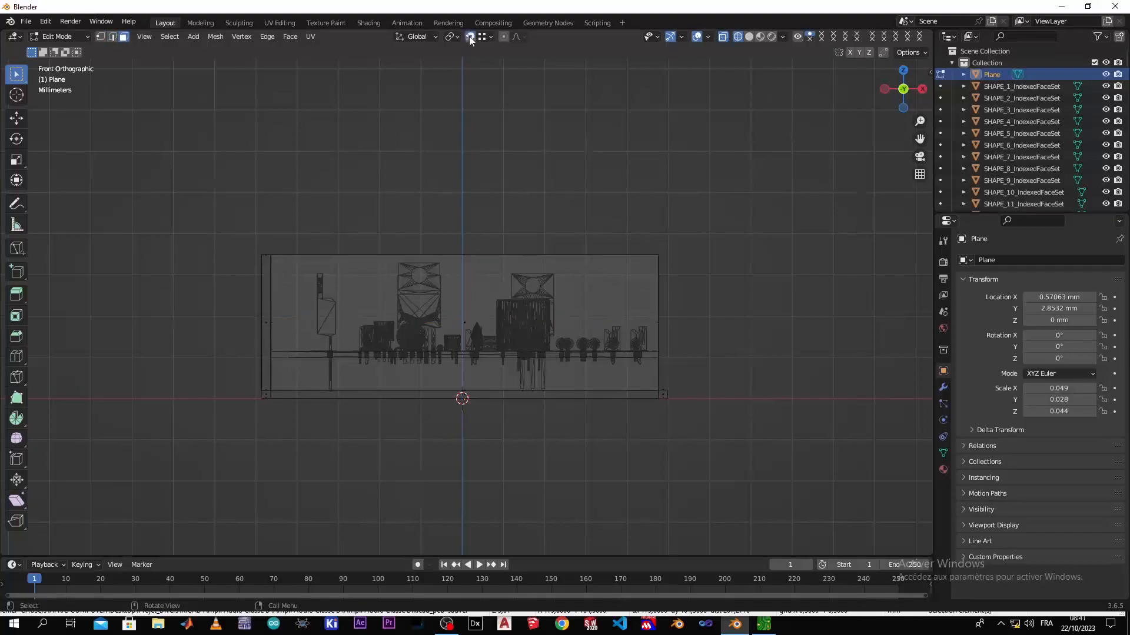
Add a horizontal loop cut around the walls, snapped level with the top of the tallest component, and switch to solid shading
key(ctrl+r)
click(273, 313)
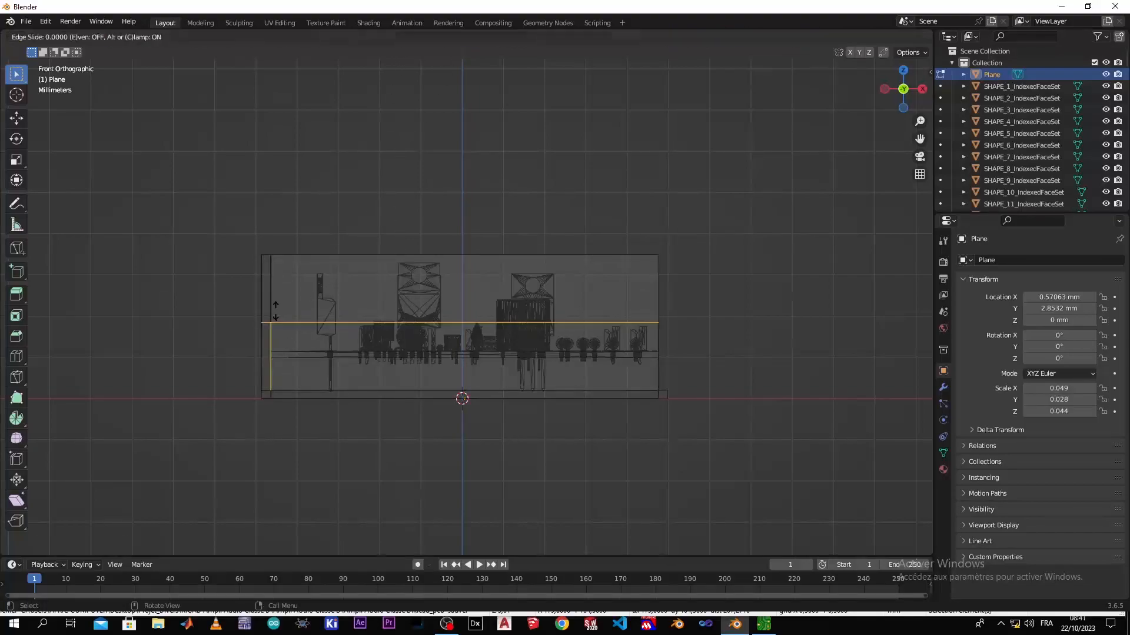
click(400, 256)
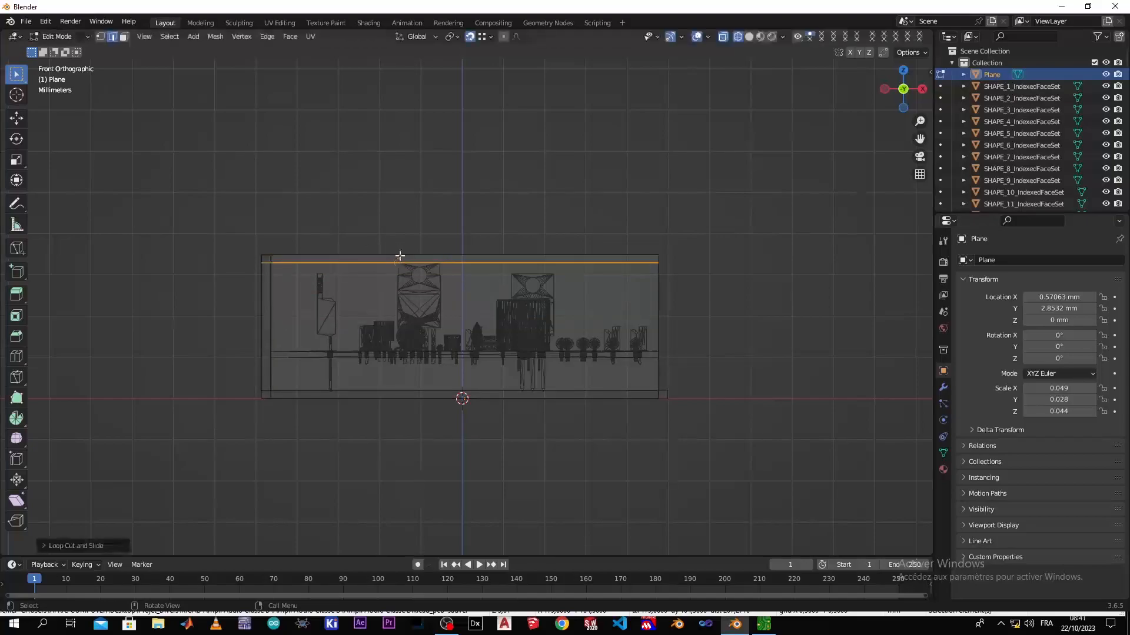
click(552, 220)
middle_drag(571, 222, 418, 253)
key(z)
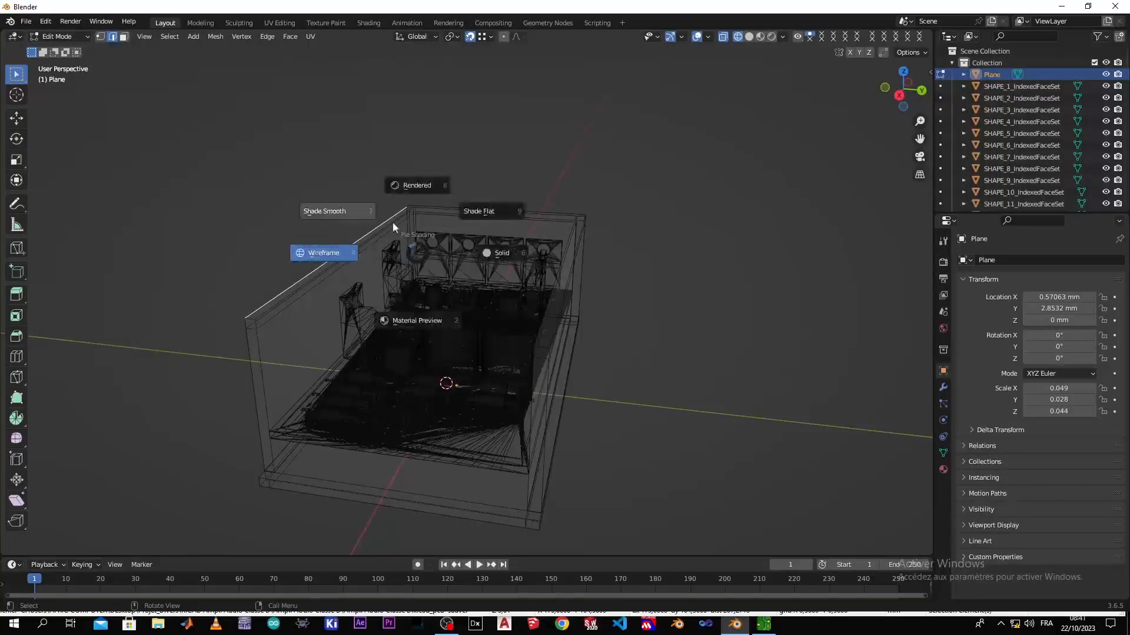
click(504, 257)
middle_drag(412, 312, 365, 294)
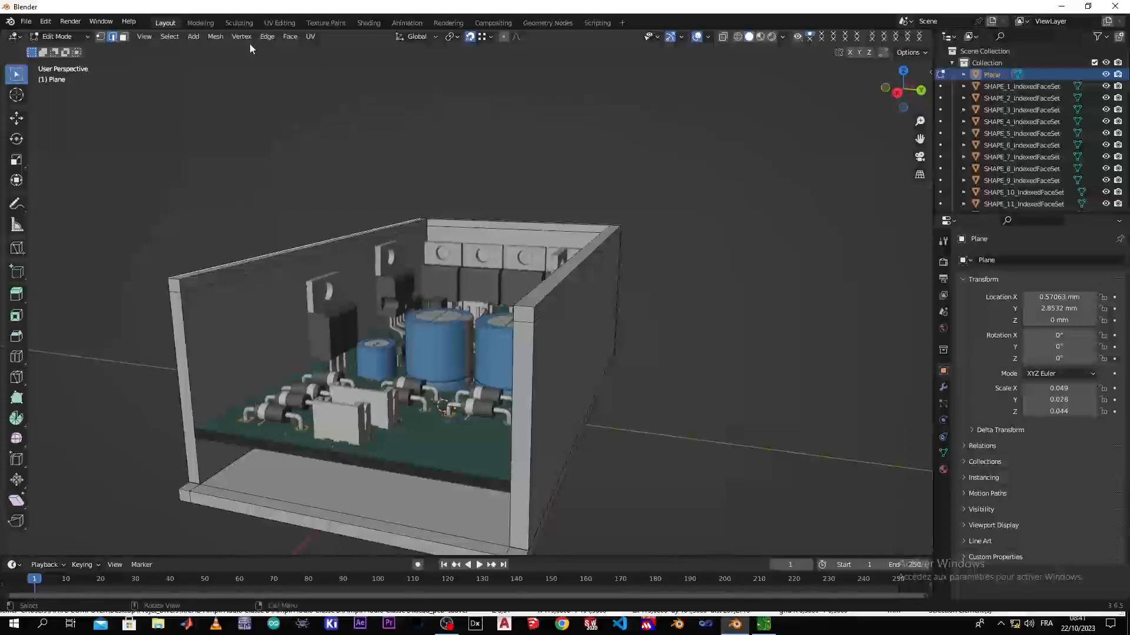
Select the upper inner strips of the two long walls and bridge the faces to form the enclosure's roof
middle_drag(216, 105, 386, 181)
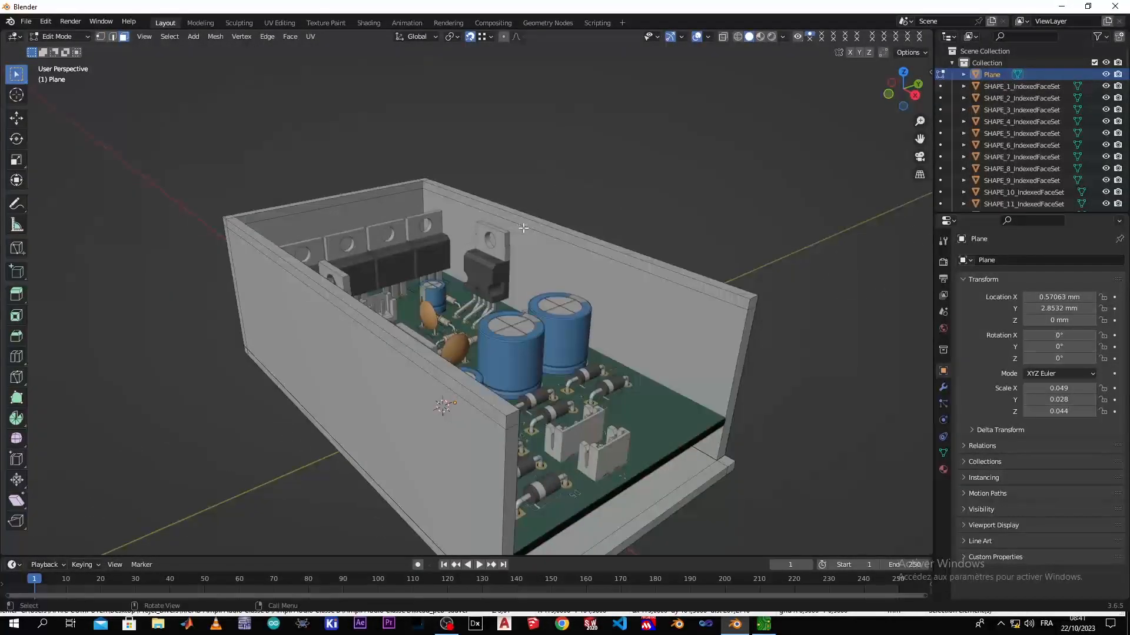
middle_drag(538, 230, 423, 263)
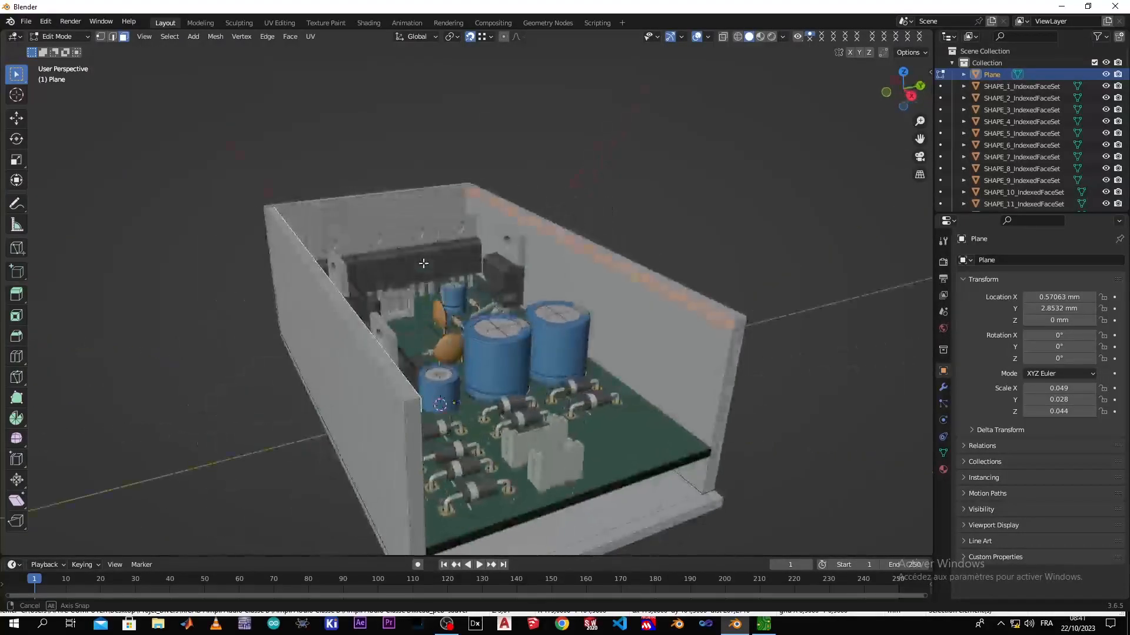
right_click(423, 263)
mouse_move(426, 263)
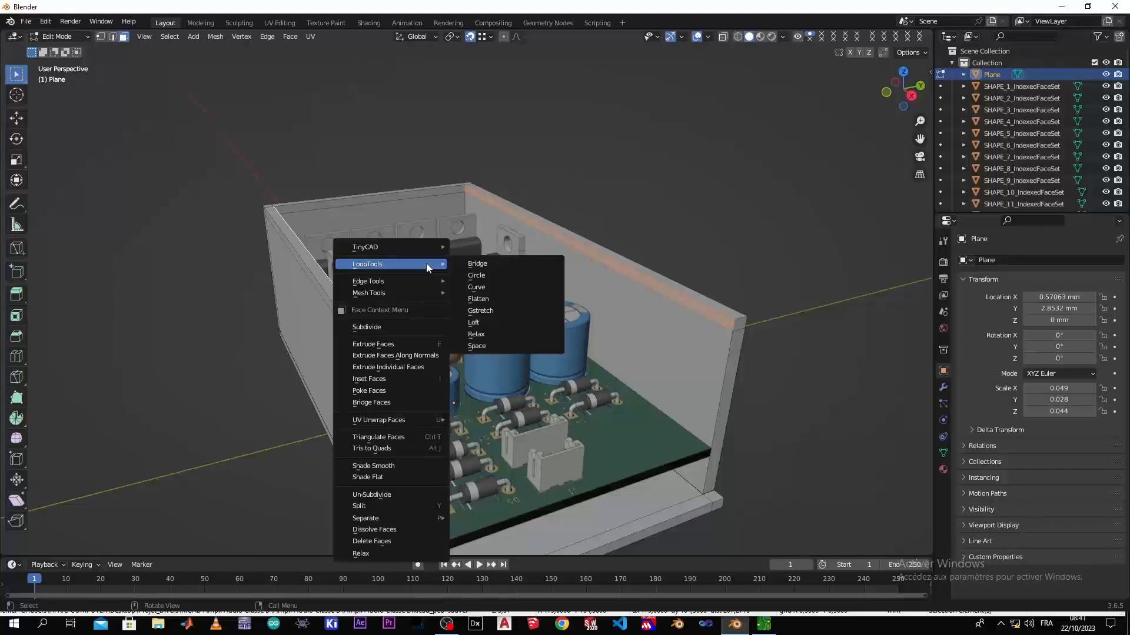
click(404, 403)
middle_drag(500, 431, 463, 432)
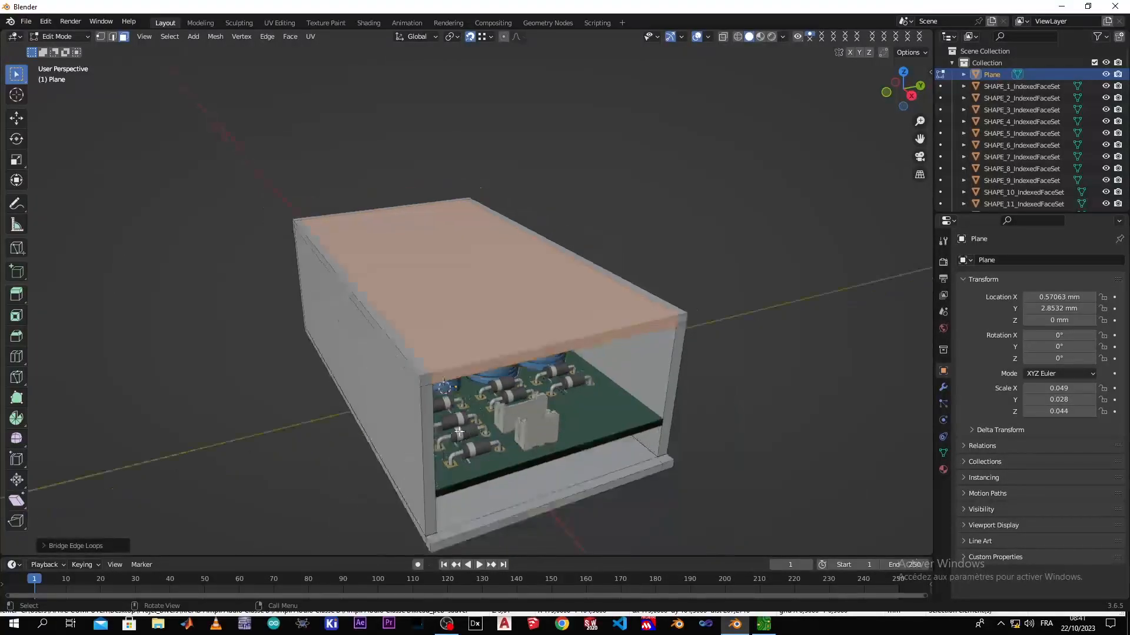
middle_drag(390, 399, 639, 478)
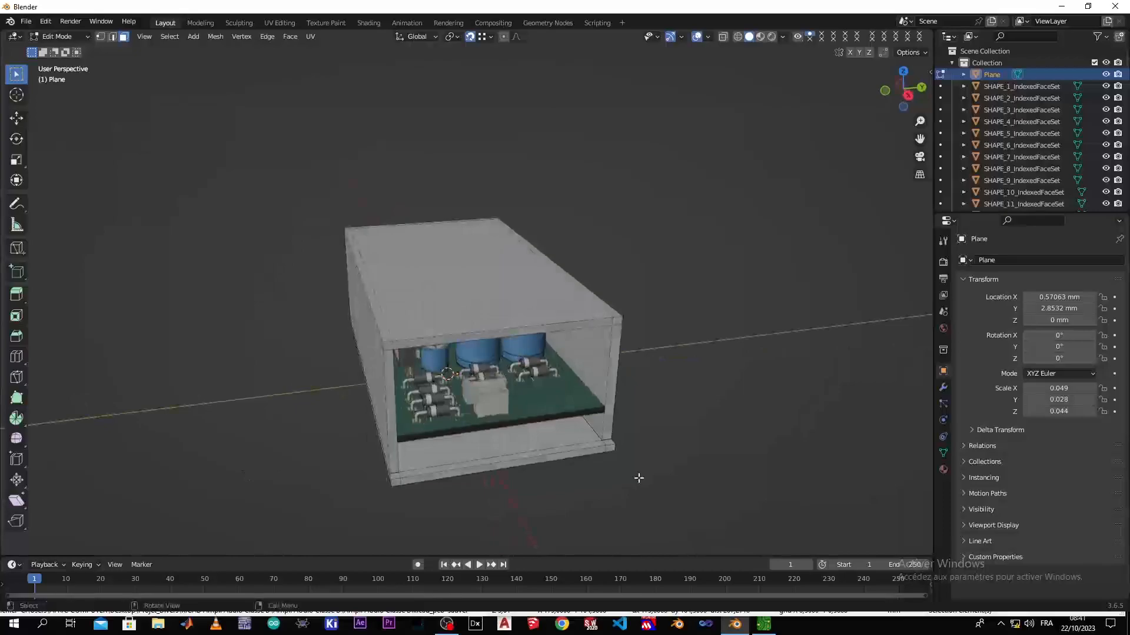
Examine the roofed enclosure from several sides and inside, checking how the board and components fit at the open end
mouse_move(426, 435)
middle_down()
mouse_move(249, 416)
mouse_move(384, 389)
mouse_move(441, 425)
mouse_move(467, 365)
mouse_move(465, 432)
mouse_move(440, 423)
middle_up()
middle_drag(514, 426, 539, 425)
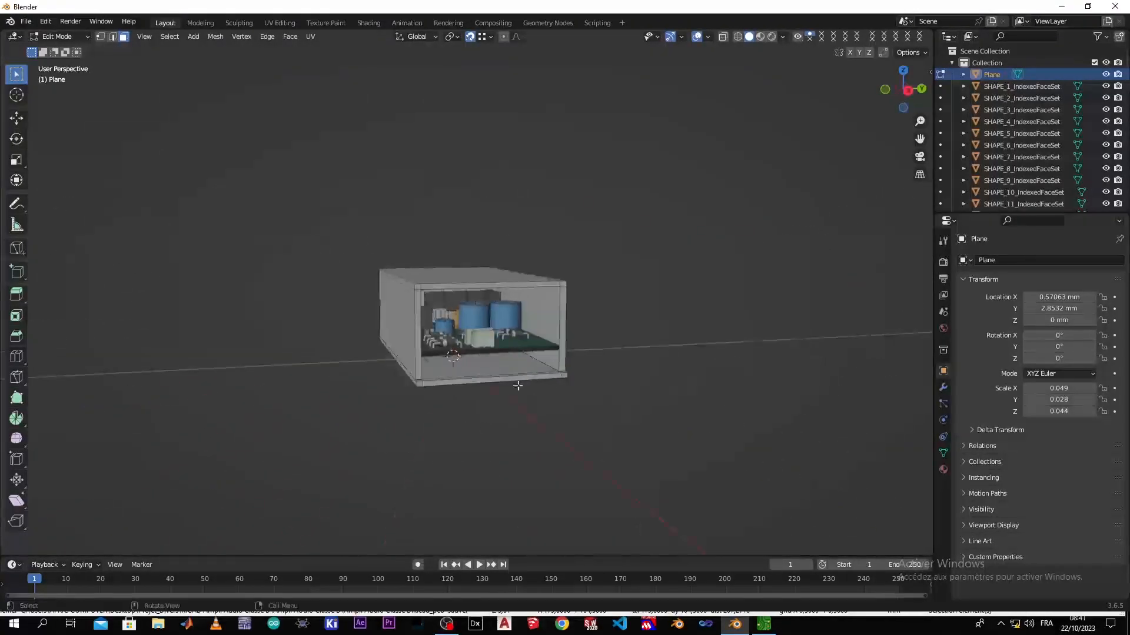
scroll(518, 389, up, 8)
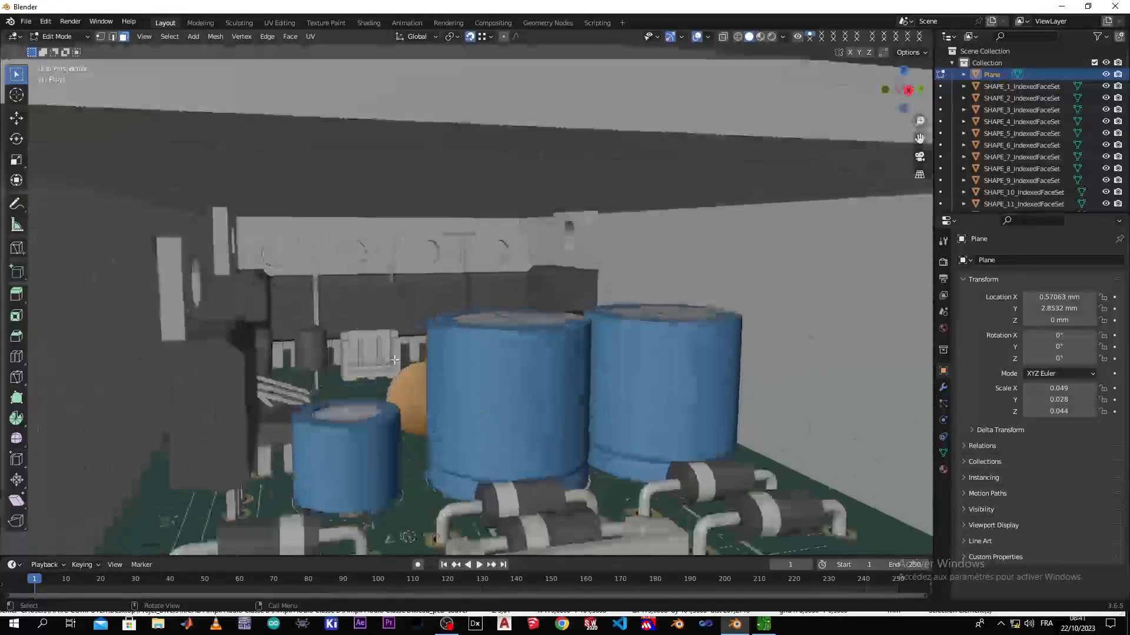
scroll(394, 360, up, 2)
scroll(394, 359, down, 4)
middle_drag(292, 383, 390, 458)
scroll(285, 410, down, 4)
scroll(356, 495, up, 3)
scroll(355, 494, down, 3)
middle_drag(456, 422, 498, 424)
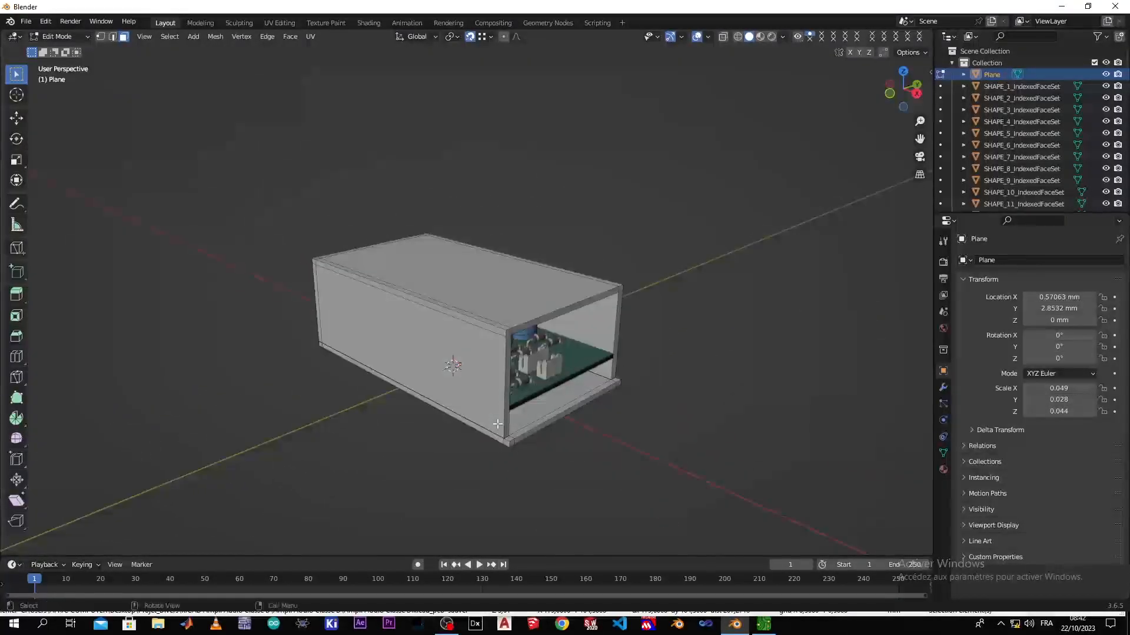
key(Tab)
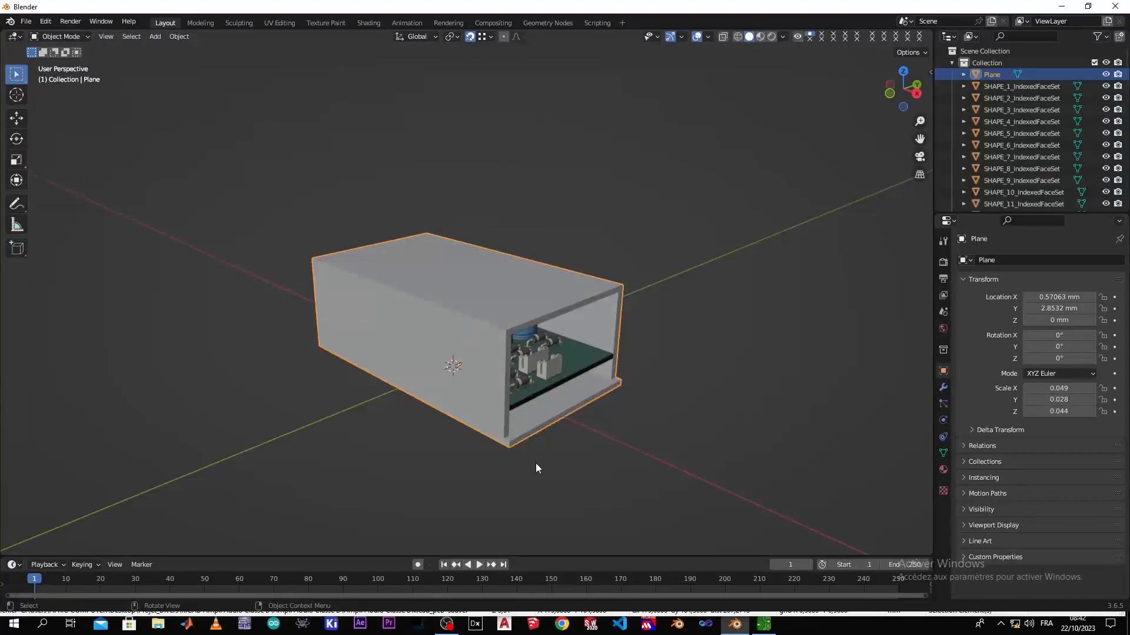
scroll(517, 457, up, 2)
key(Tab)
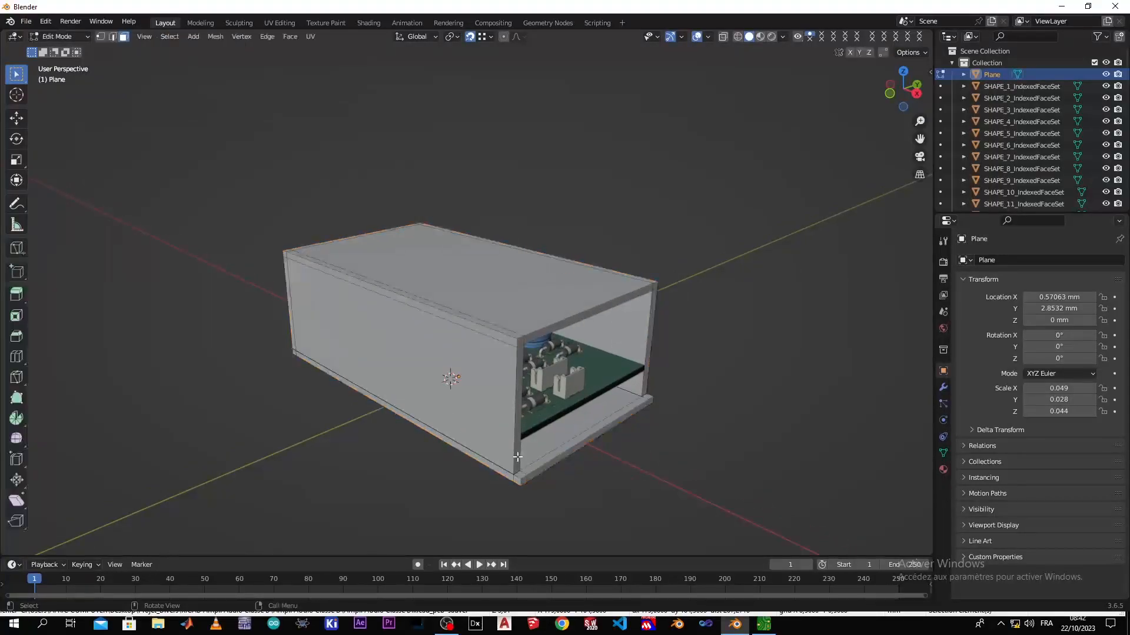
middle_drag(513, 454, 366, 381)
scroll(372, 473, up, 4)
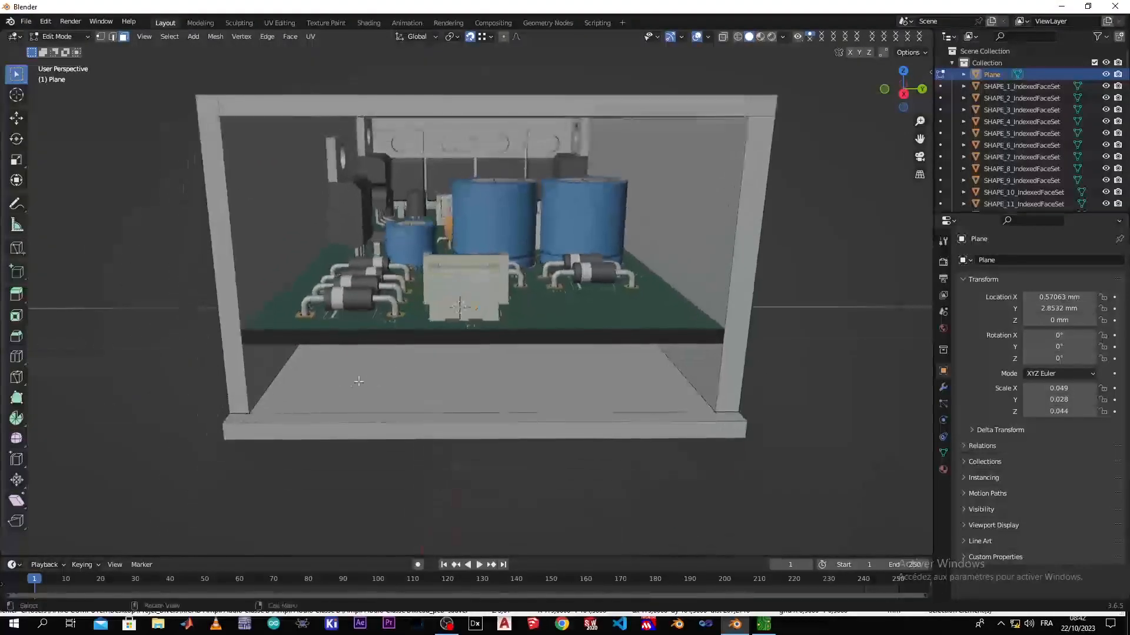
click(315, 380)
right_click(326, 368)
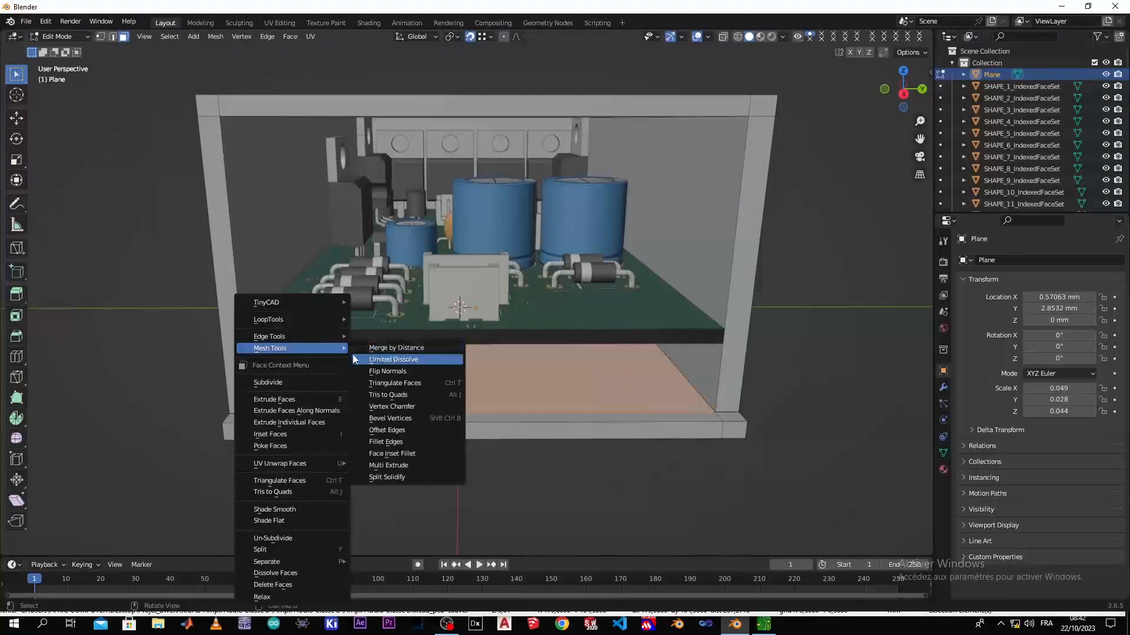
key(Escape)
middle_drag(313, 395, 265, 331)
click(272, 447)
Add two horizontal loop cuts around the walls, one level with the board's upper surface and one with its underside
scroll(333, 348, up, 2)
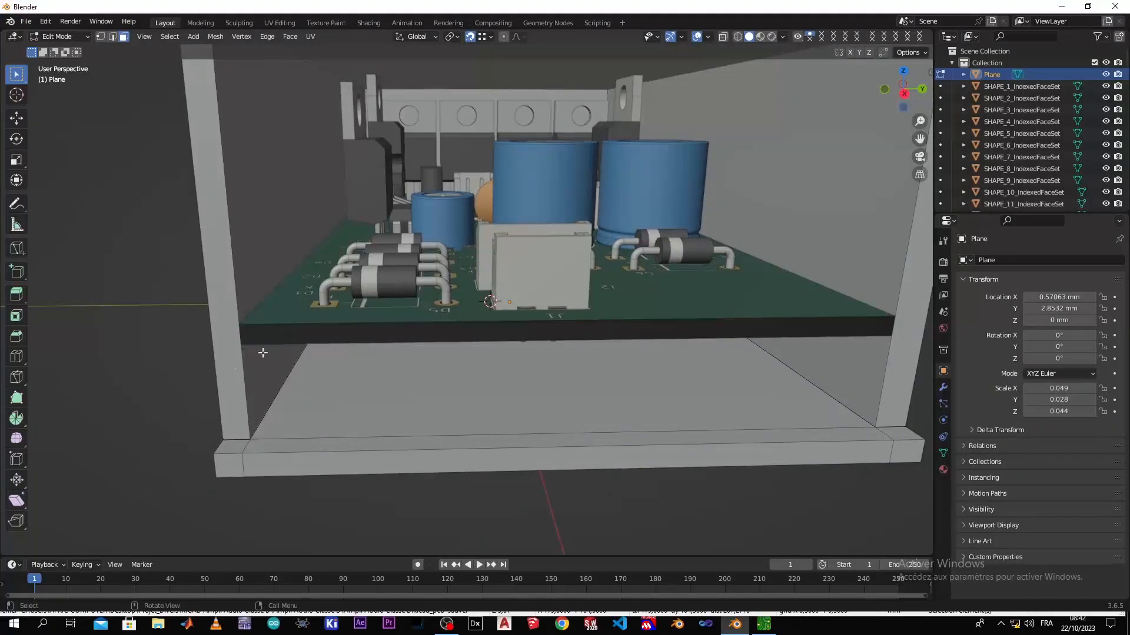
scroll(841, 330, down, 2)
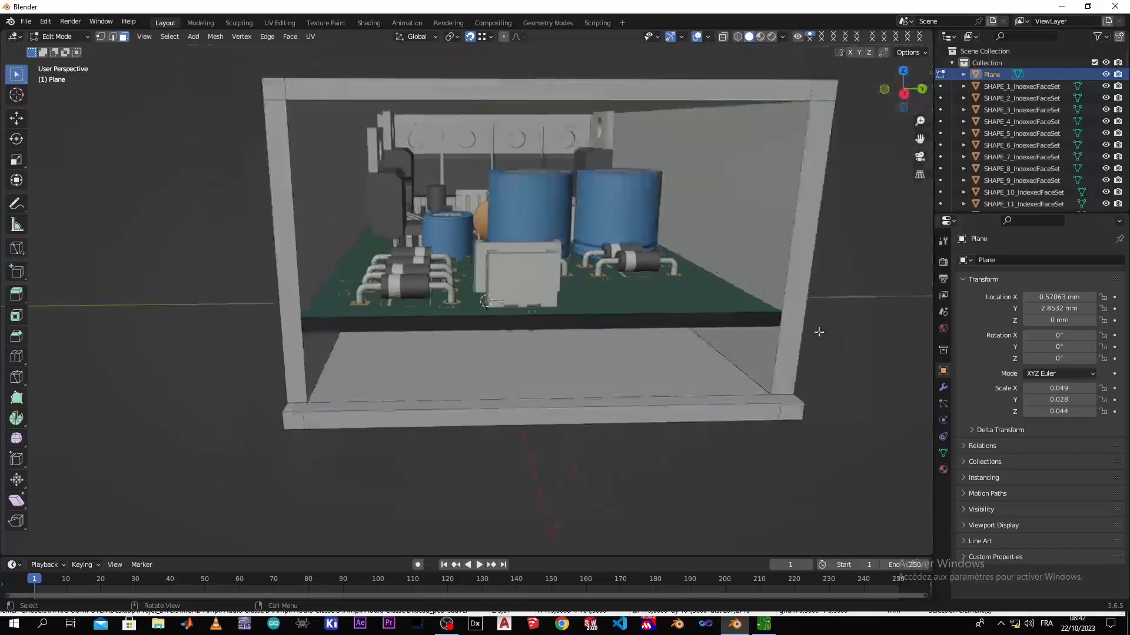
middle_drag(681, 342, 542, 334)
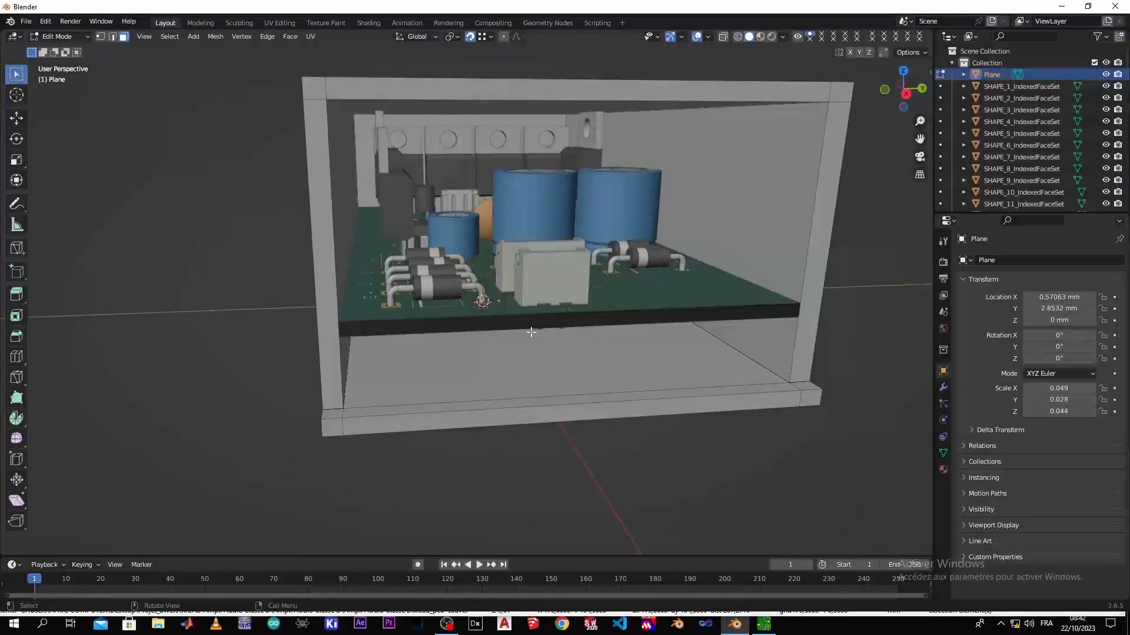
middle_drag(459, 338, 432, 333)
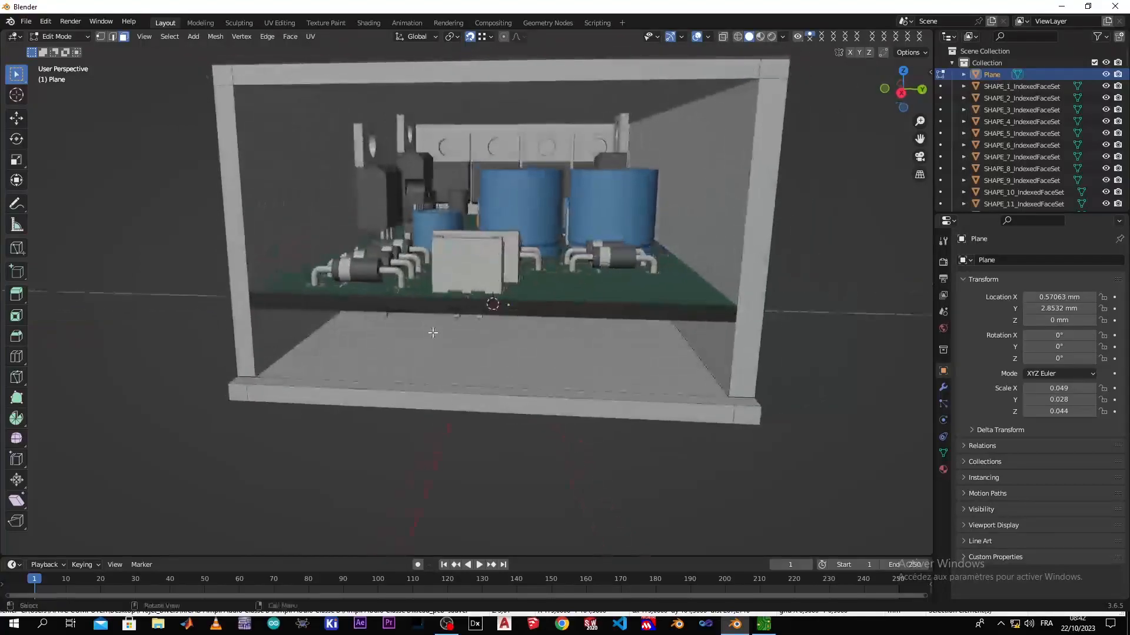
key(ctrl+r)
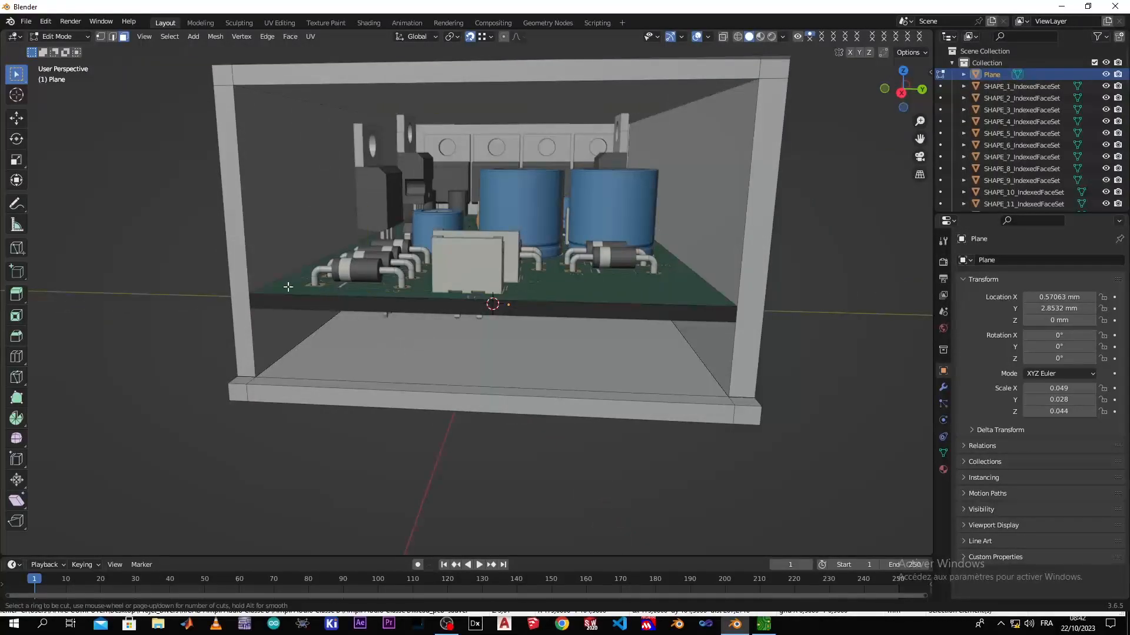
click(256, 287)
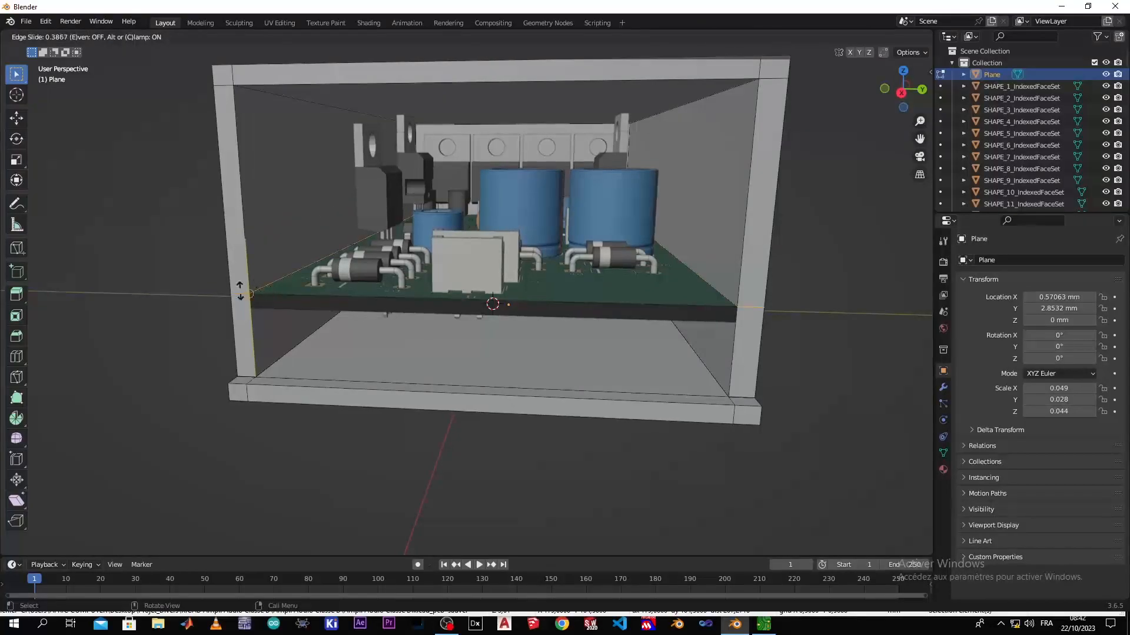
click(240, 291)
key(ctrl+r)
click(248, 321)
click(253, 308)
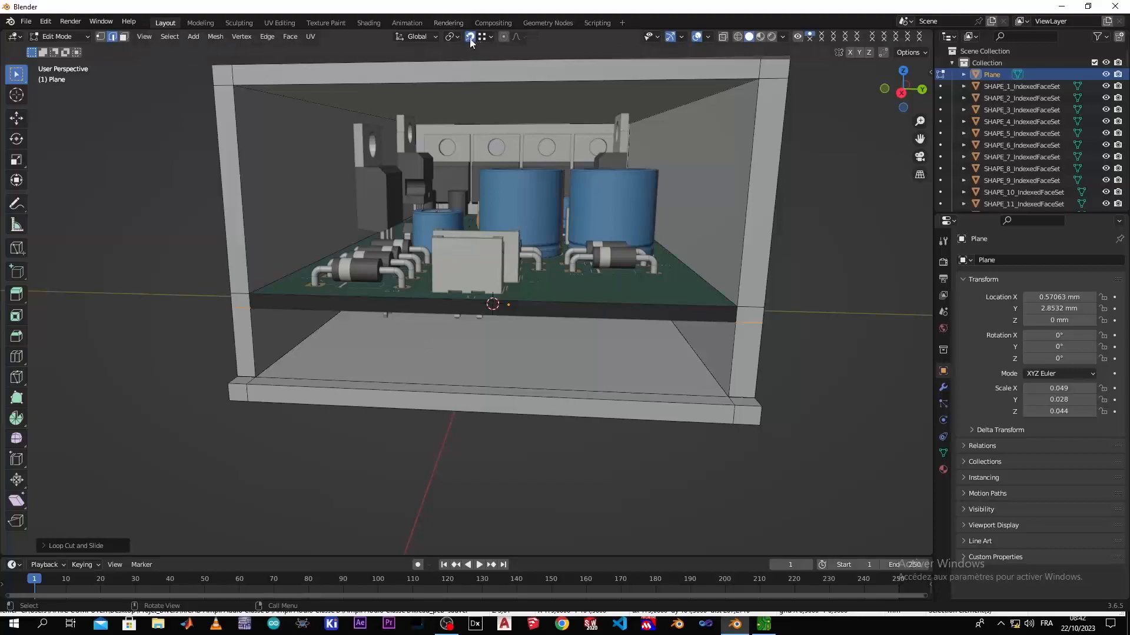
Add a horizontal loop cut around the walls at the board's upper surface and raise it 1 mm along Z
key(ctrl+r)
click(225, 277)
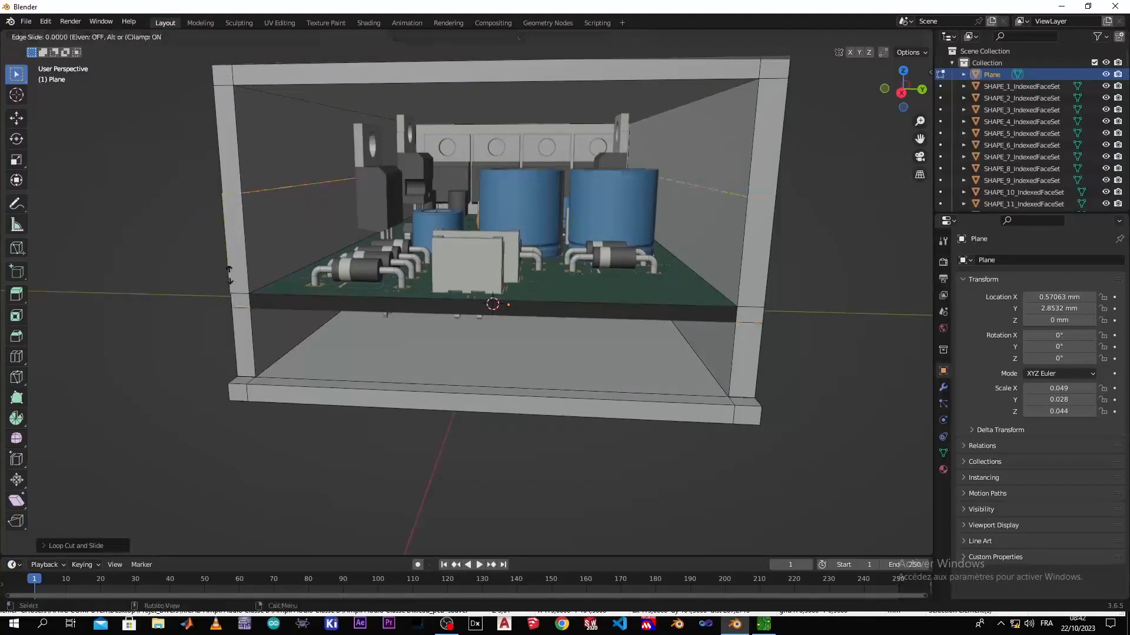
click(256, 381)
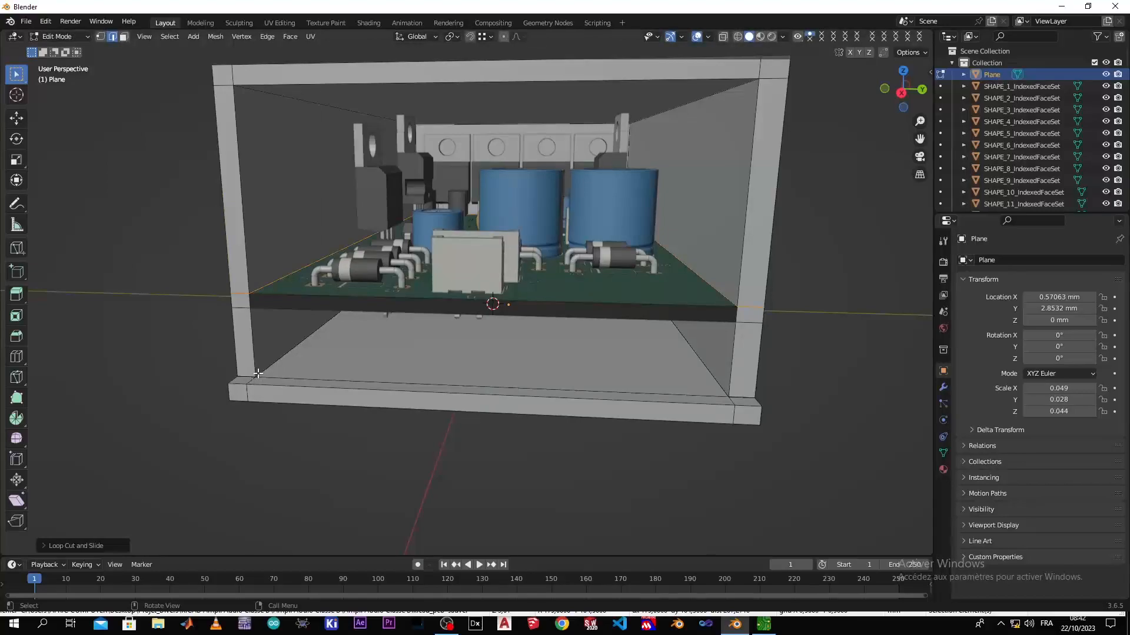
key(g)
key(z)
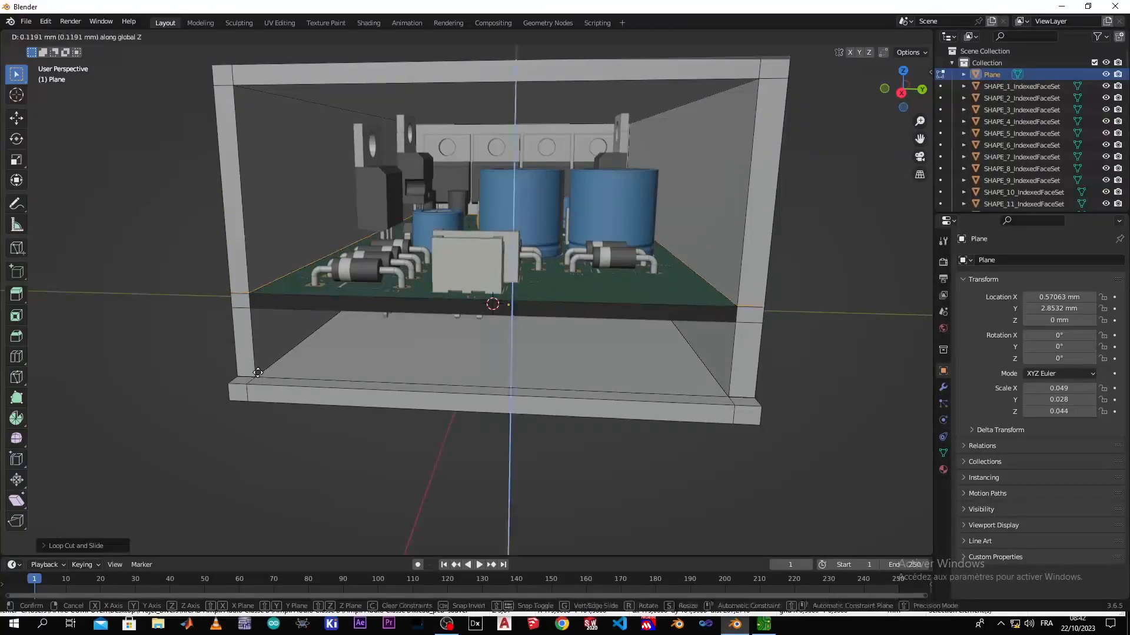
text(2)
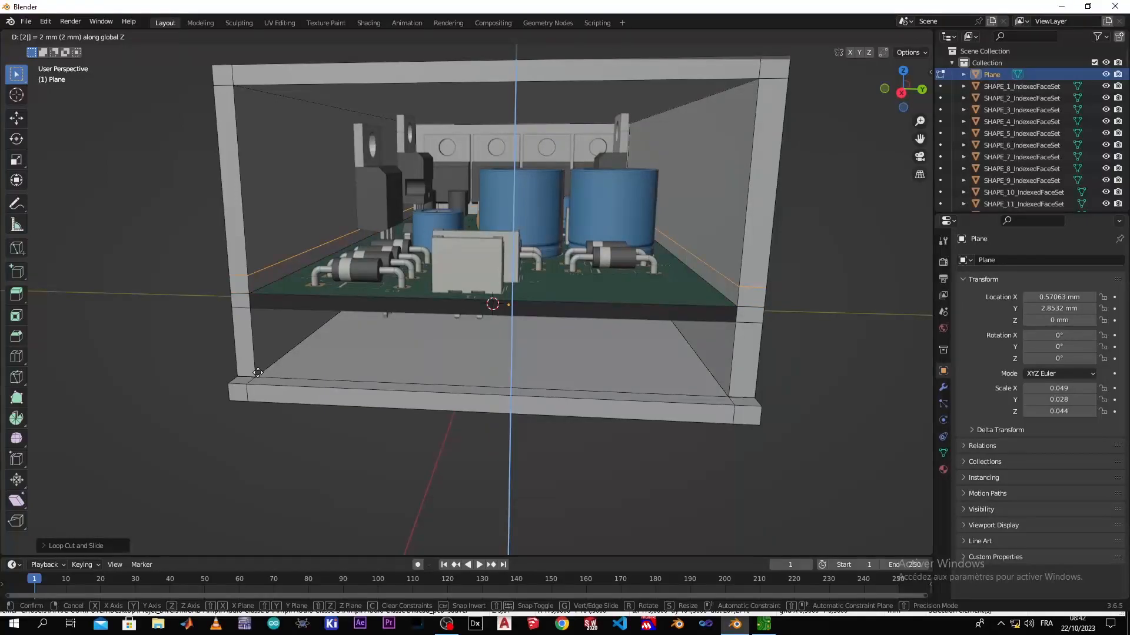
key(BackSpace)
text(1)
key(Return)
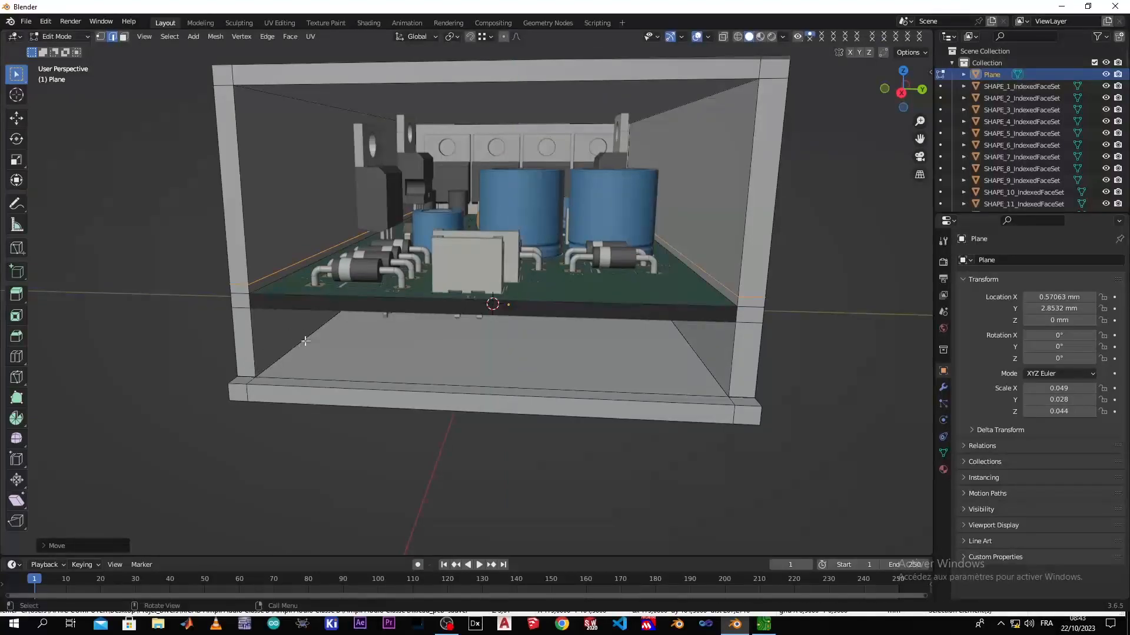
Add a horizontal loop cut around the walls at the board's underside and move it -1 mm along Z
key(ctrl+r)
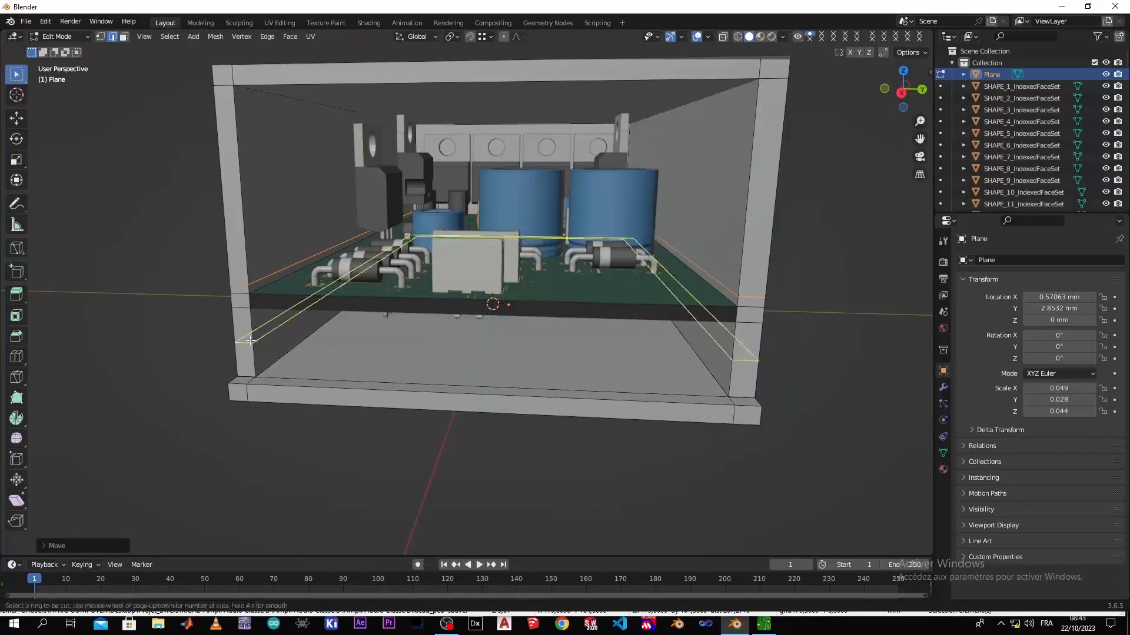
click(251, 341)
click(245, 298)
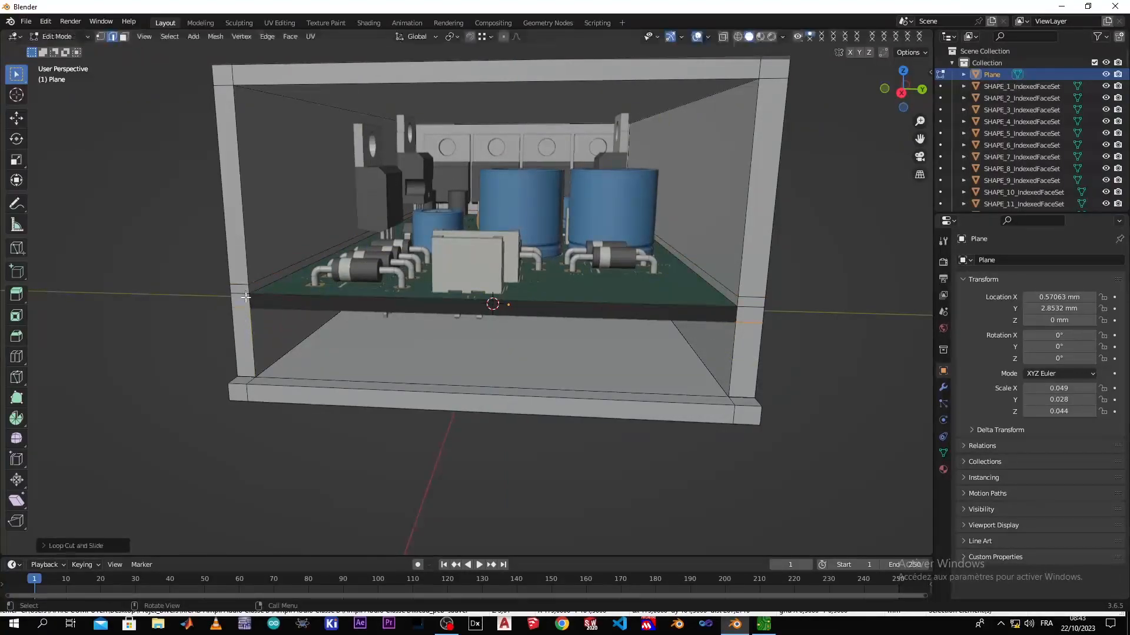
text(gz)
text(-1)
key(Return)
Select the four narrow inner wall strips above and below the board edges and extrude them inward as individual faces by about 43 mm
mouse_move(327, 381)
middle_down()
mouse_move(343, 348)
mouse_move(335, 376)
mouse_move(306, 376)
middle_up()
scroll(270, 370, up, 2)
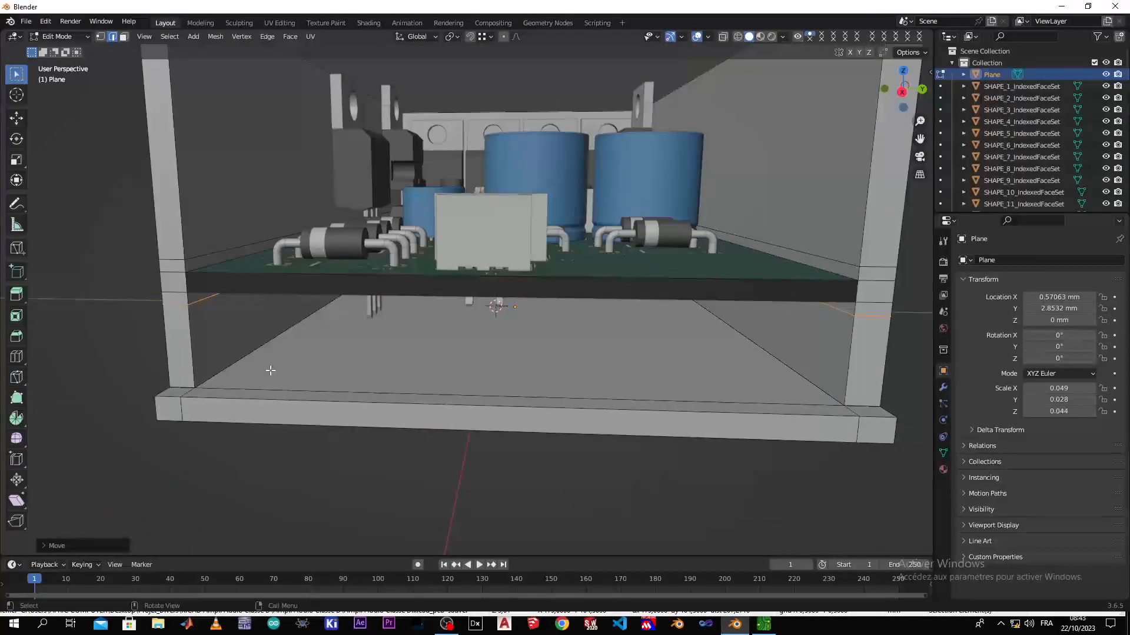
click(125, 38)
middle_drag(214, 334, 148, 255)
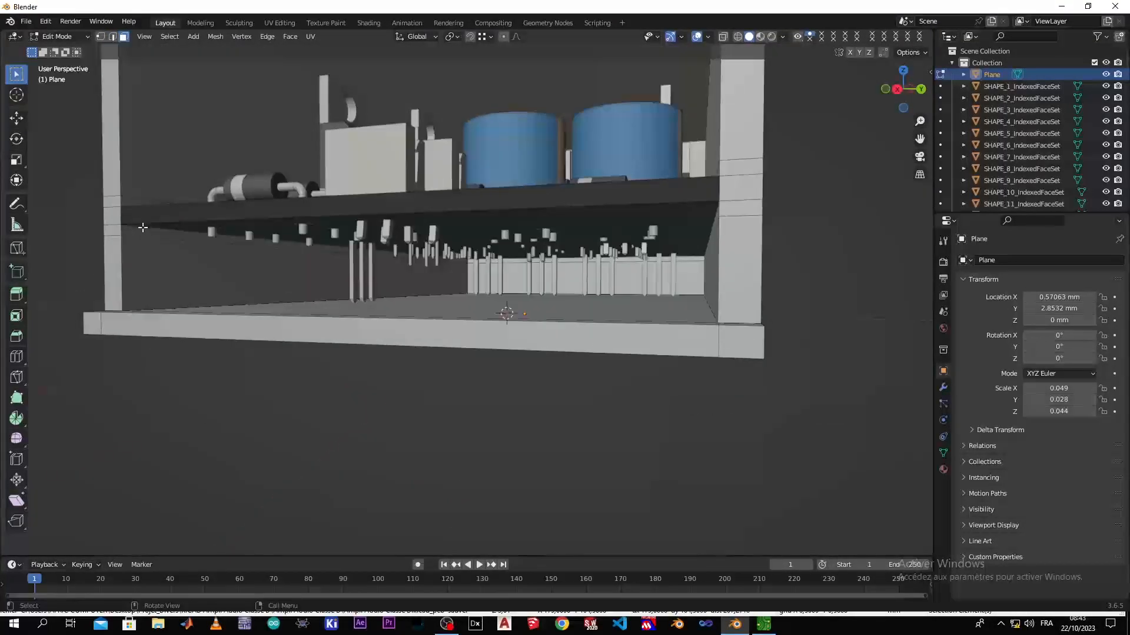
click(135, 236)
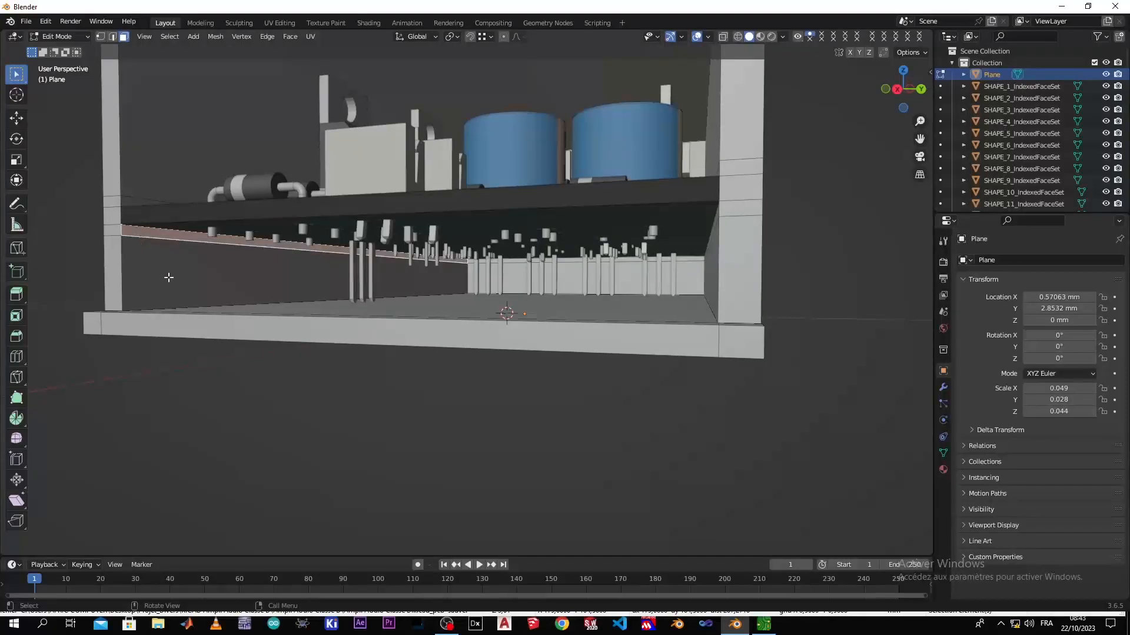
mouse_move(200, 304)
middle_down()
mouse_move(214, 313)
mouse_move(210, 302)
middle_up()
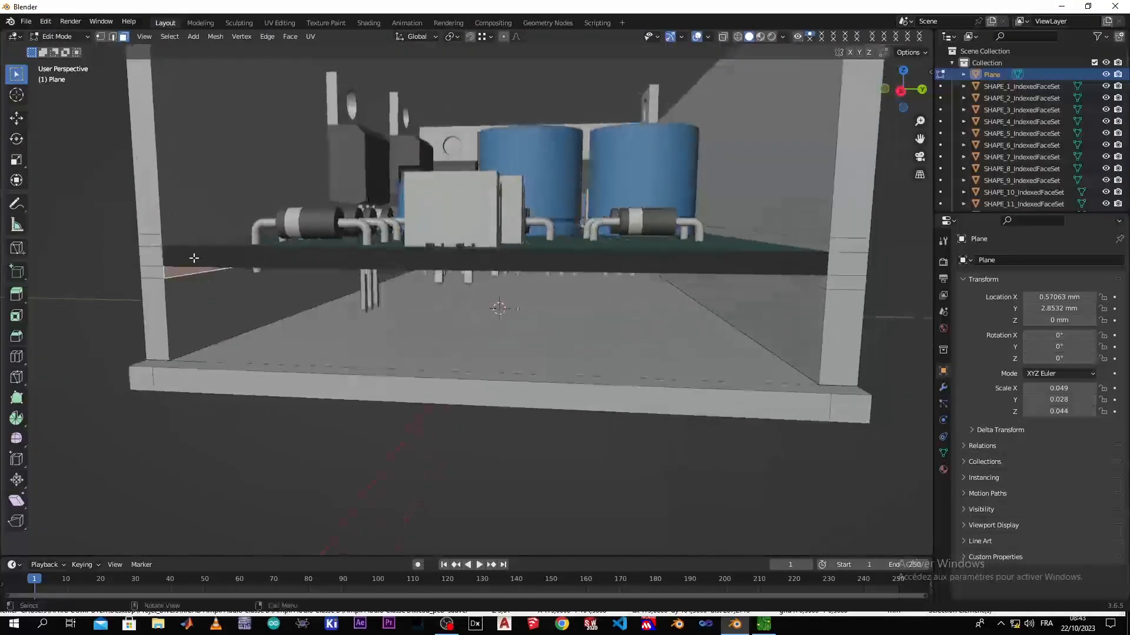
shift+click(180, 240)
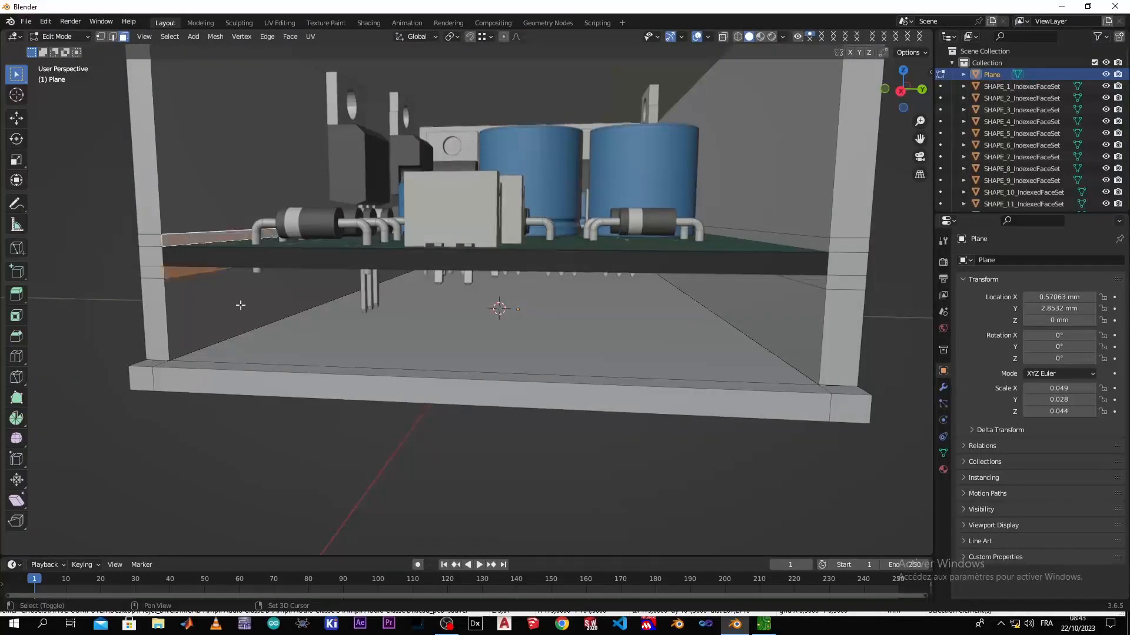
shift+click(814, 242)
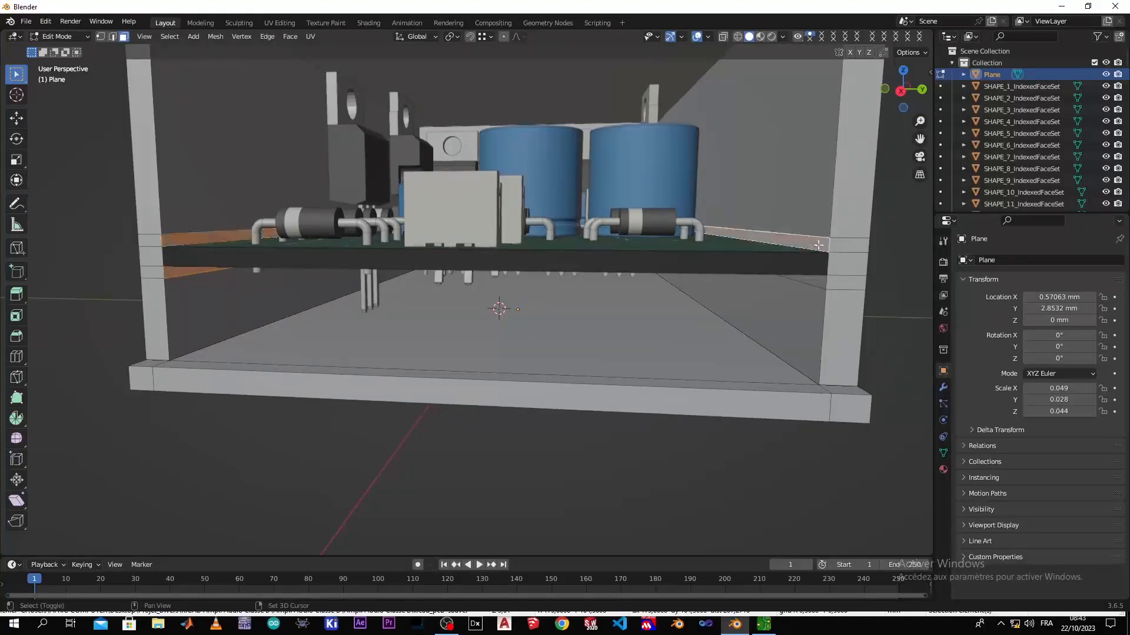
shift+click(818, 283)
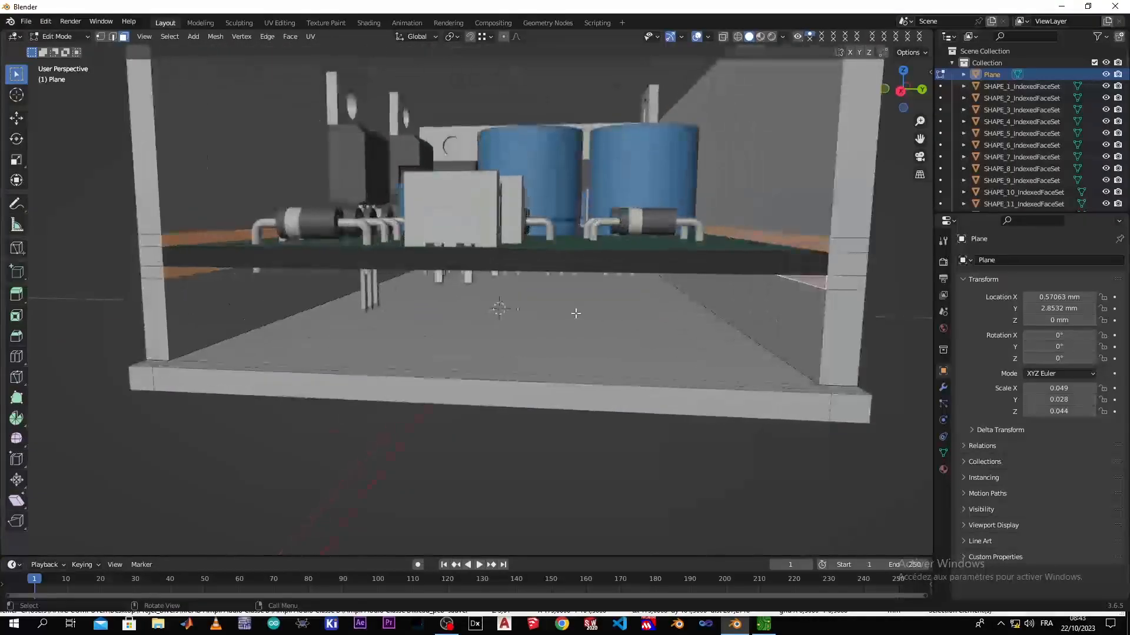
right_click(575, 313)
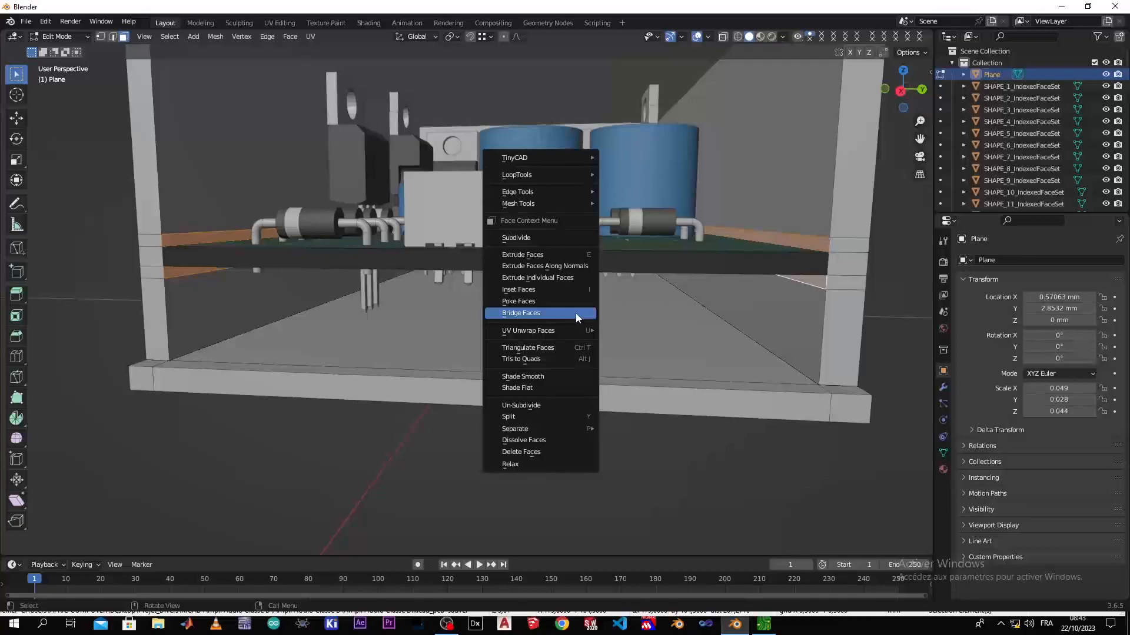
click(564, 278)
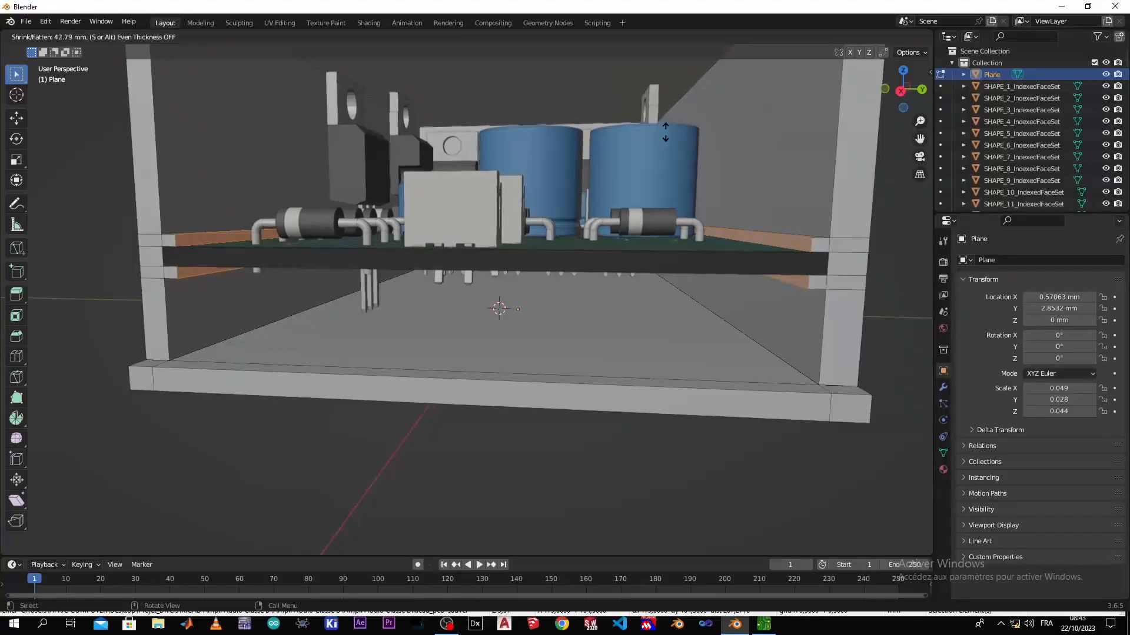
click(666, 133)
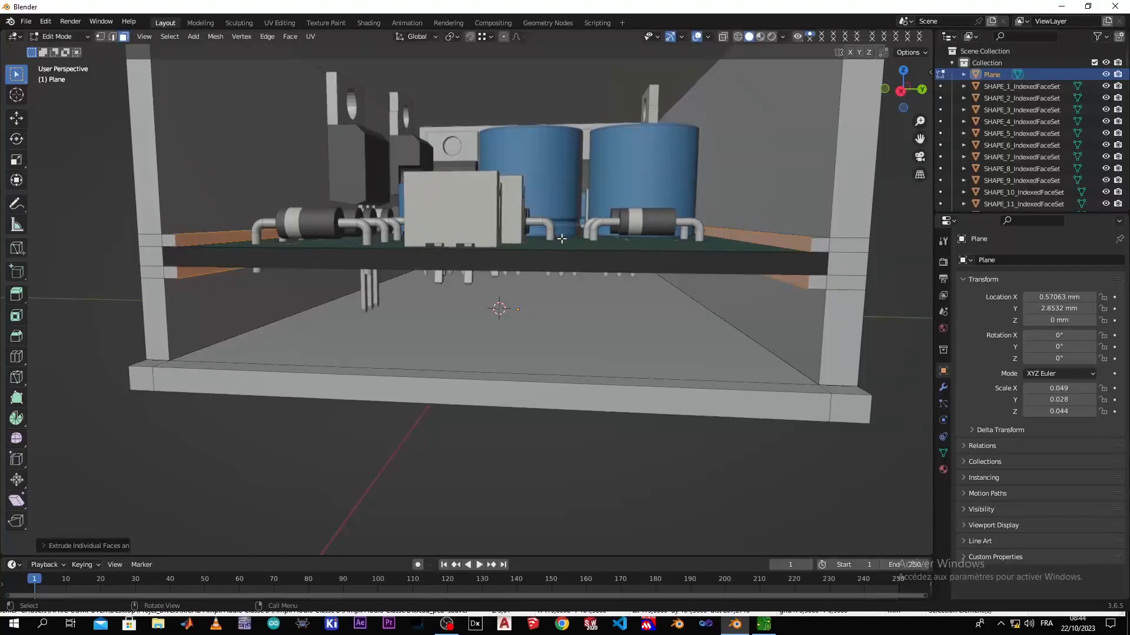
Examine the enclosure in Object Mode with nothing selected, checking how the new rails hold the board on both sides
scroll(562, 240, down, 5)
mouse_move(457, 315)
middle_down()
mouse_move(477, 308)
mouse_move(473, 355)
mouse_move(471, 329)
mouse_move(434, 330)
mouse_move(496, 323)
mouse_move(467, 331)
middle_up()
key(Tab)
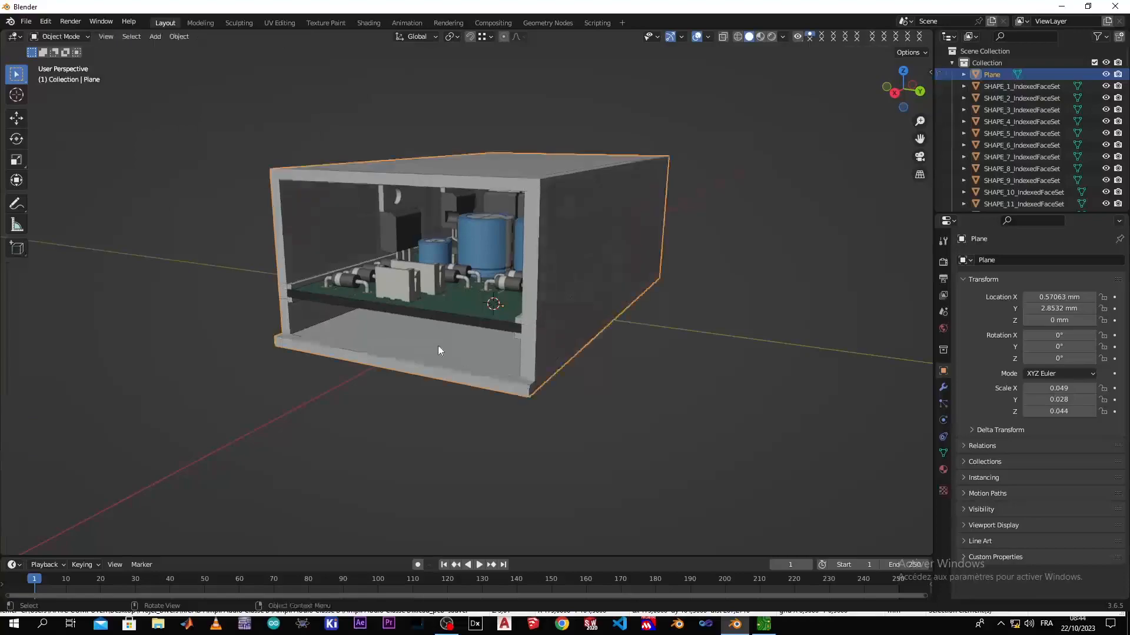
click(309, 398)
middle_drag(306, 400, 349, 390)
scroll(320, 384, up, 4)
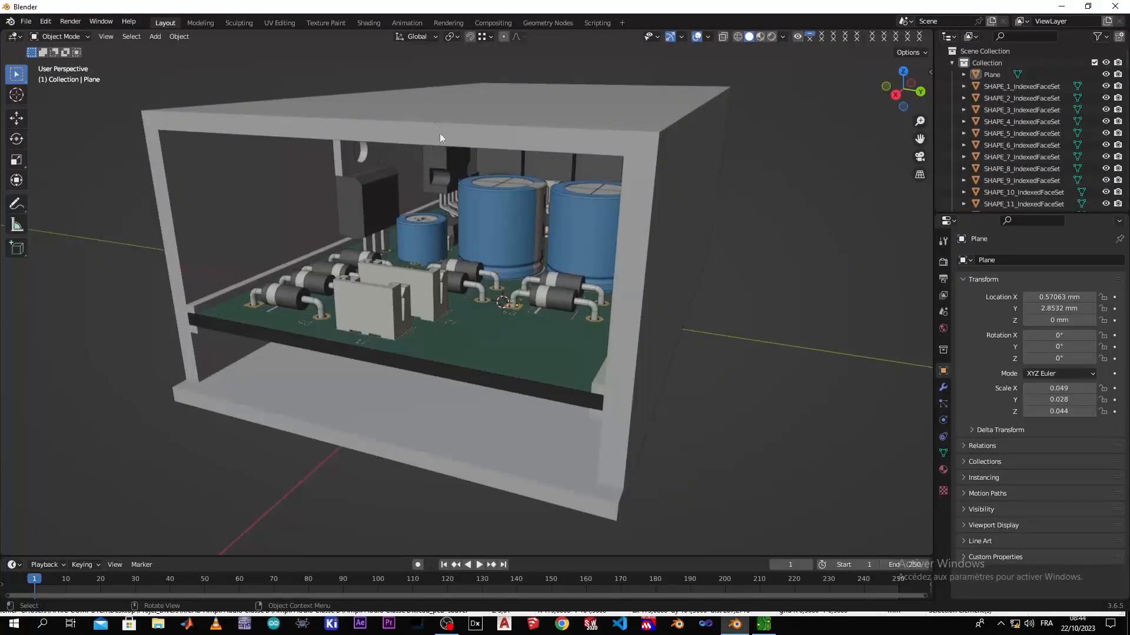
middle_drag(191, 372, 220, 358)
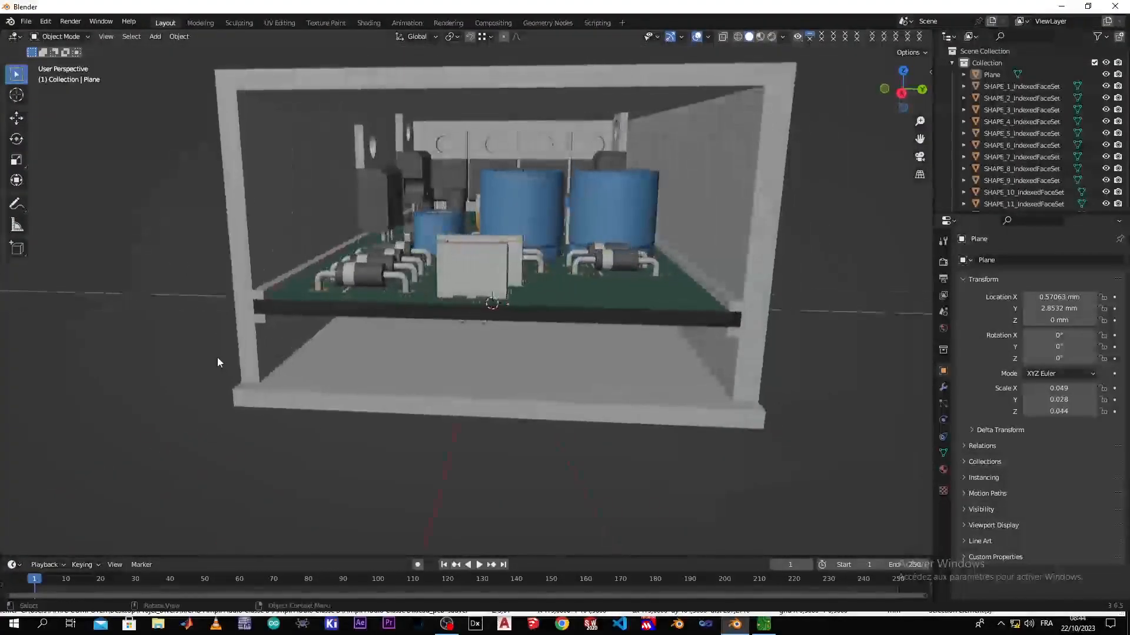
Select the small upper face at the base's front corner in Edit Mode and snap the 3D cursor to it
click(262, 373)
key(Tab)
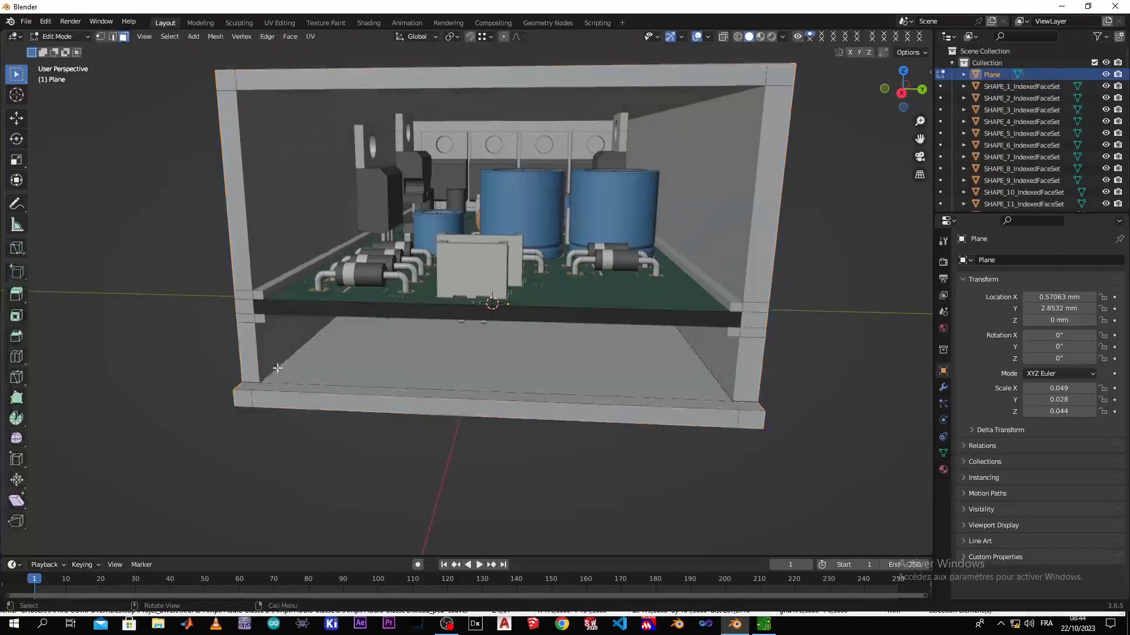
mouse_move(273, 388)
middle_down()
mouse_move(201, 388)
mouse_move(265, 395)
middle_up()
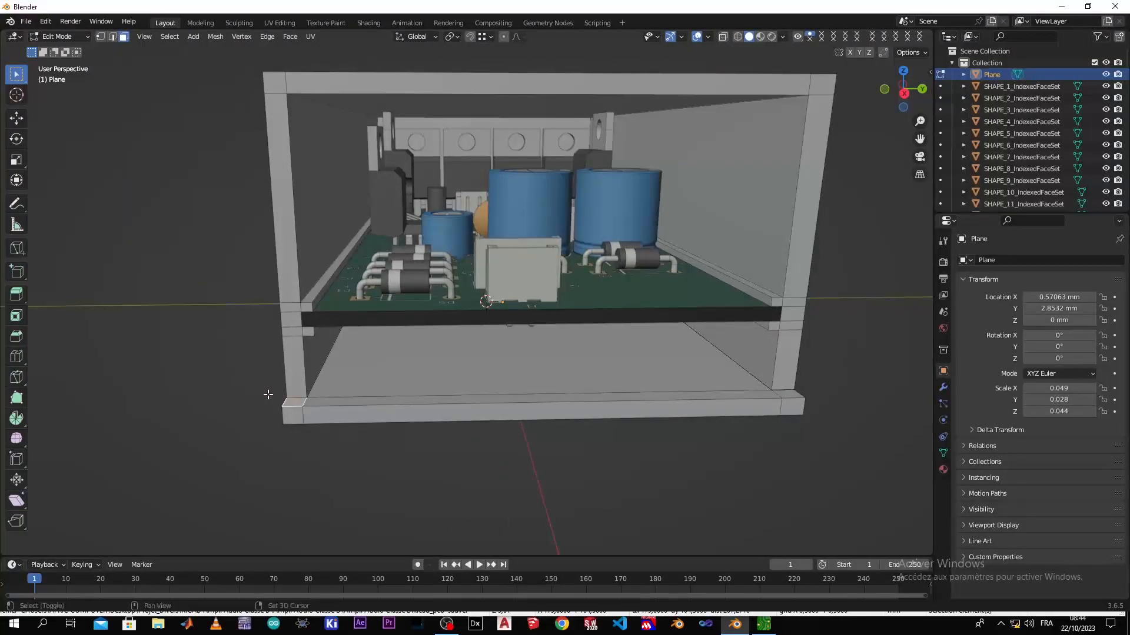
key(shift+s)
click(277, 459)
Add a cube at the 3D cursor in Object Mode and scale it down to about 0.005
middle_drag(295, 449, 419, 437)
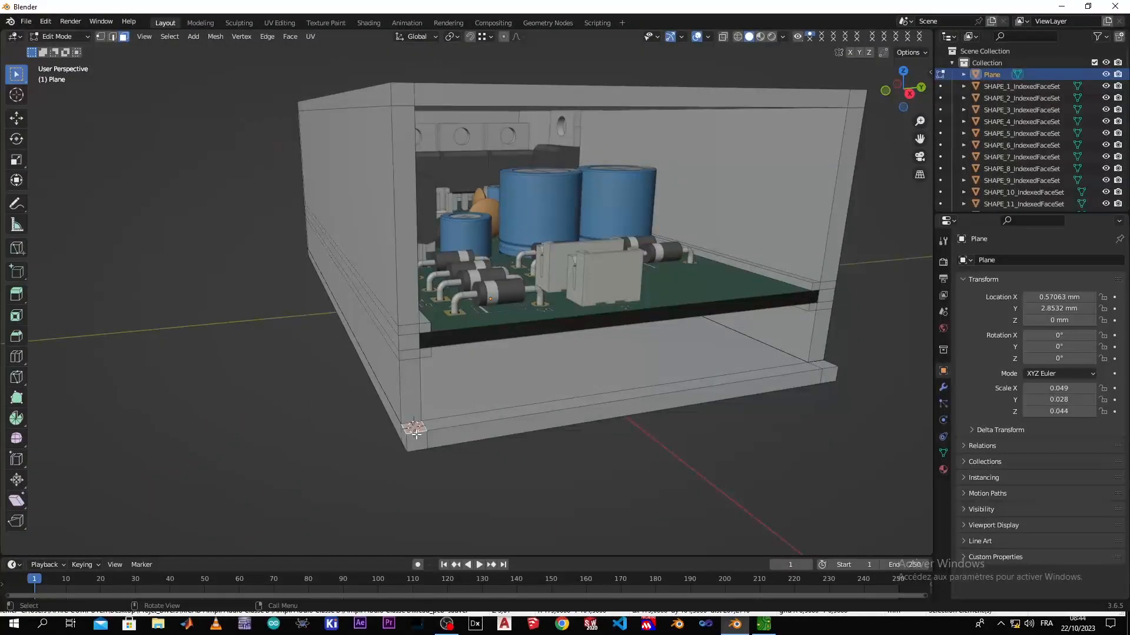
key(Tab)
middle_drag(419, 433, 371, 432)
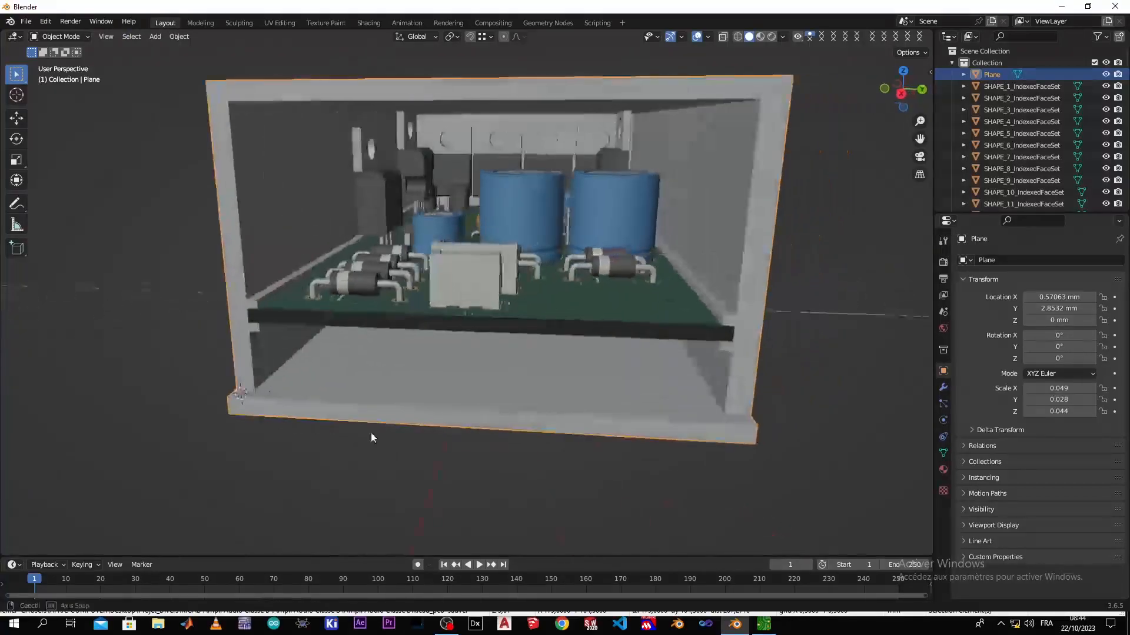
key(shift+a)
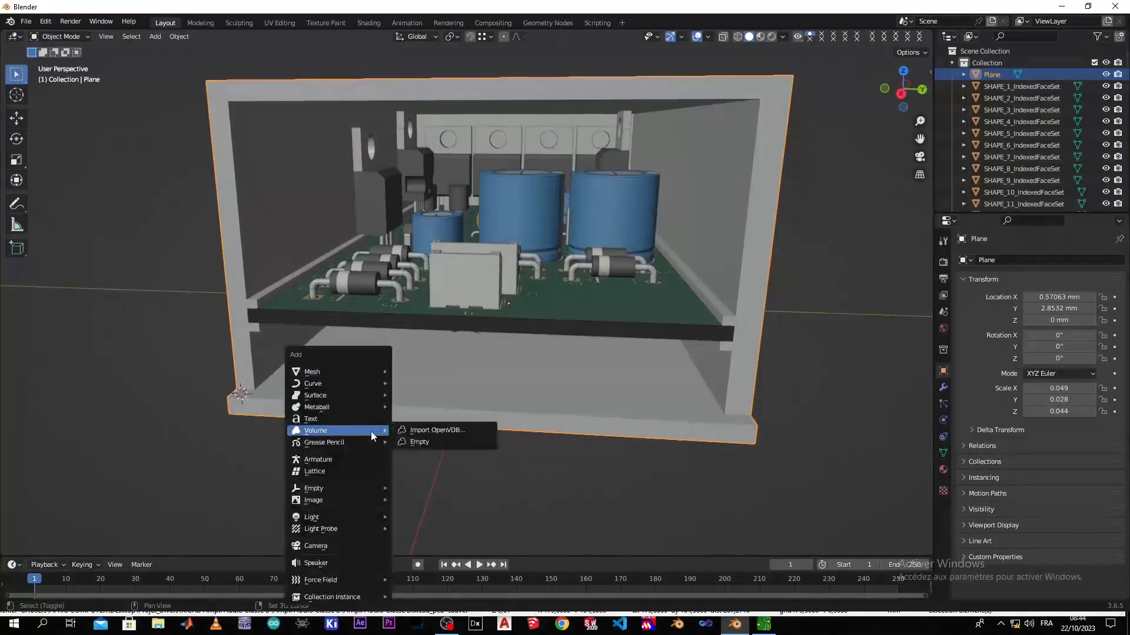
mouse_move(375, 377)
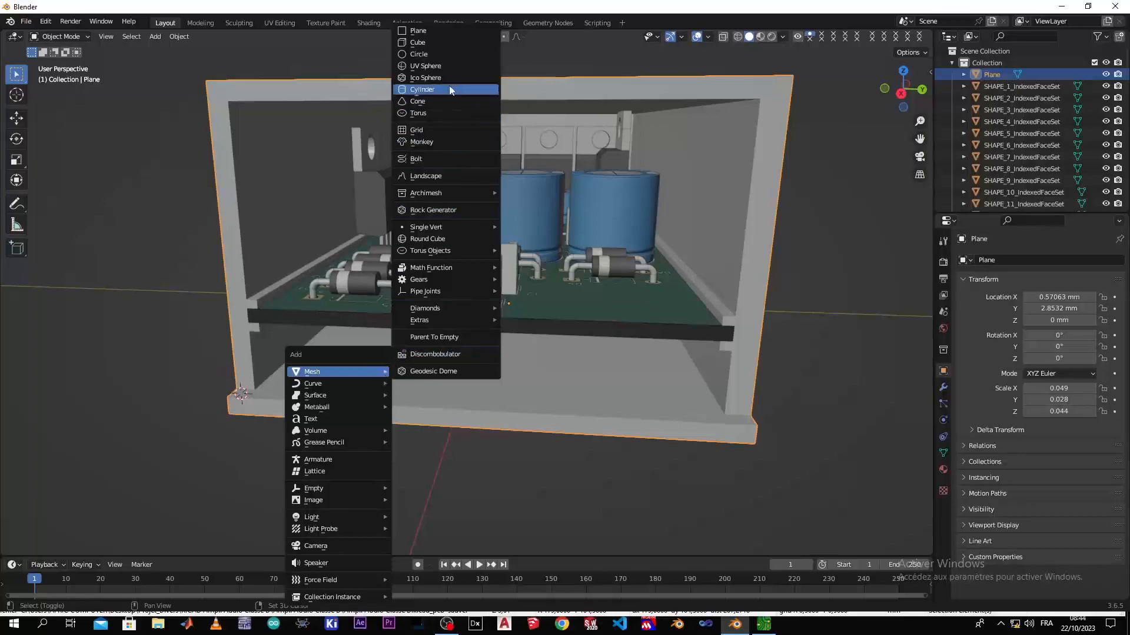
click(460, 44)
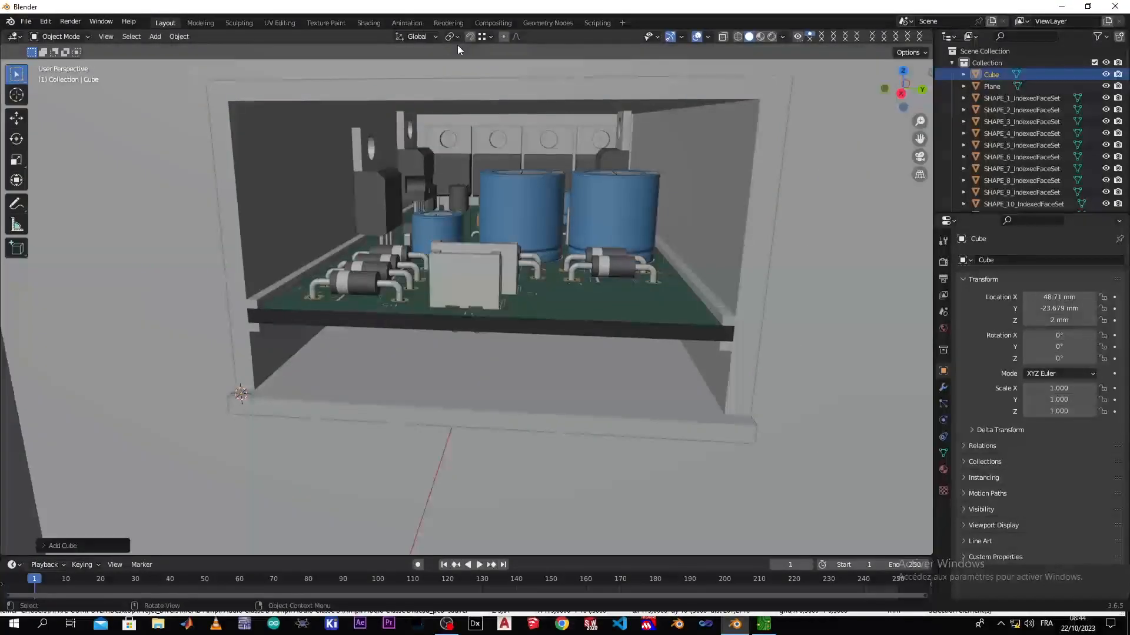
key(s)
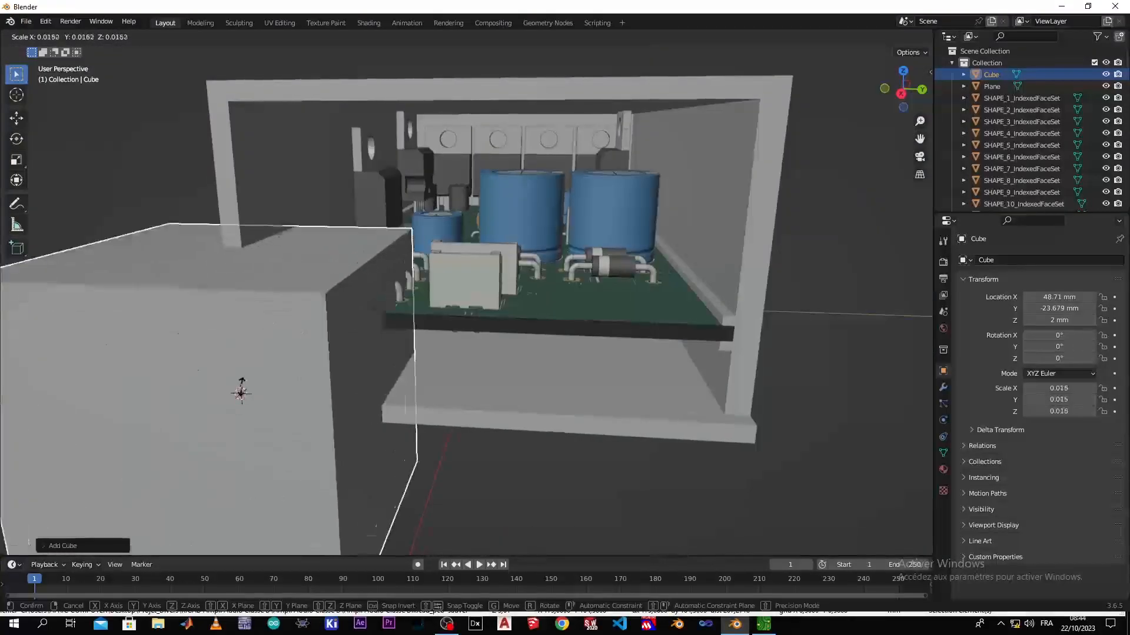
click(241, 393)
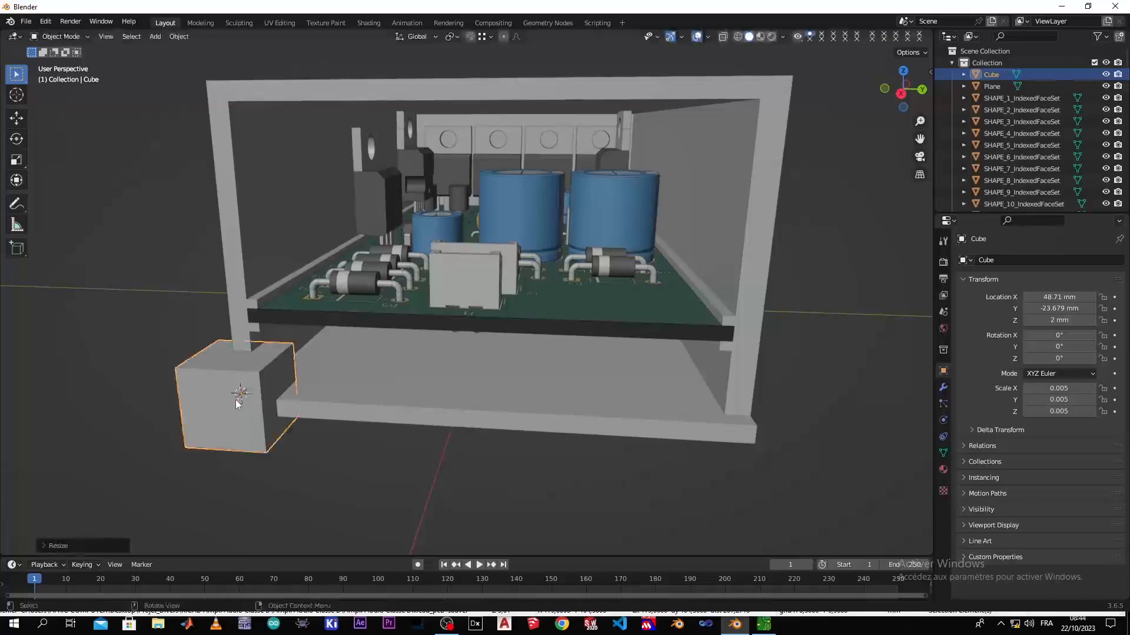
Shrink the cube further to a scale of about 0.000815 so it fits within the wall thickness at the base corner
scroll(236, 408, up, 3)
key(KP_Decimal)
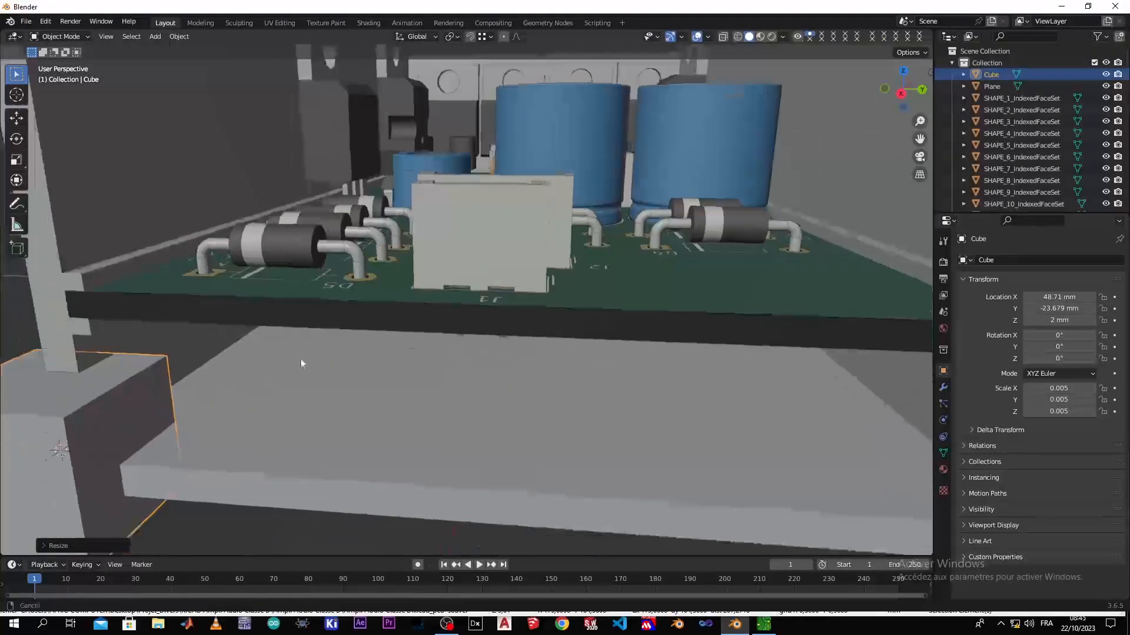
key(s)
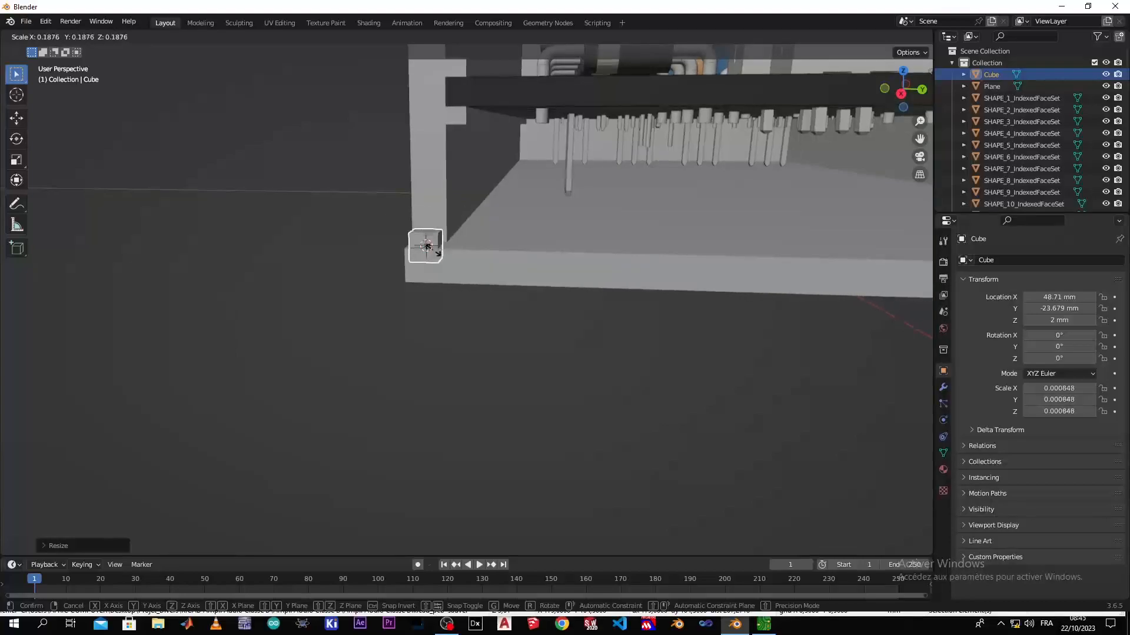
click(434, 251)
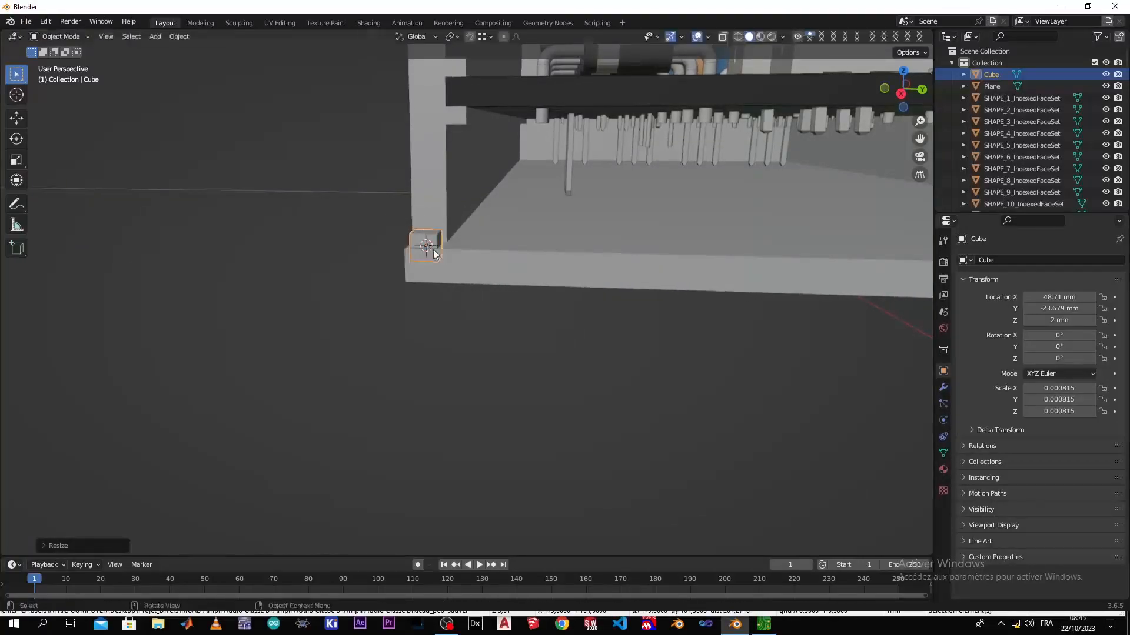
In wireframe right view, scale the corner cube up to about 0.001 so it matches the side wall's thickness
key(z)
click(340, 250)
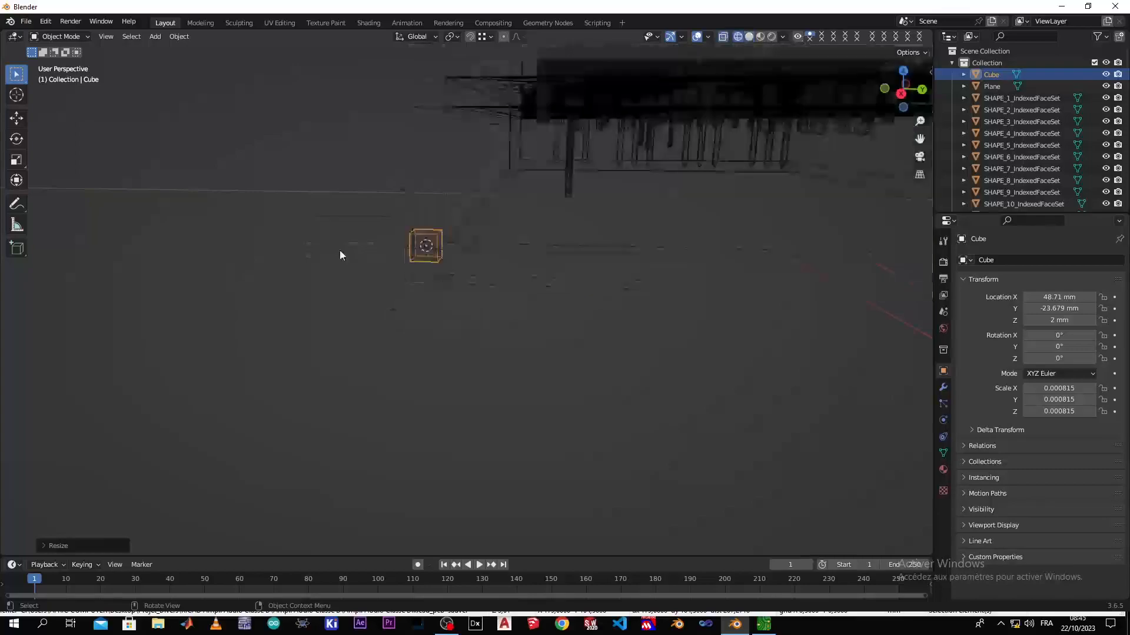
scroll(385, 266, up, 5)
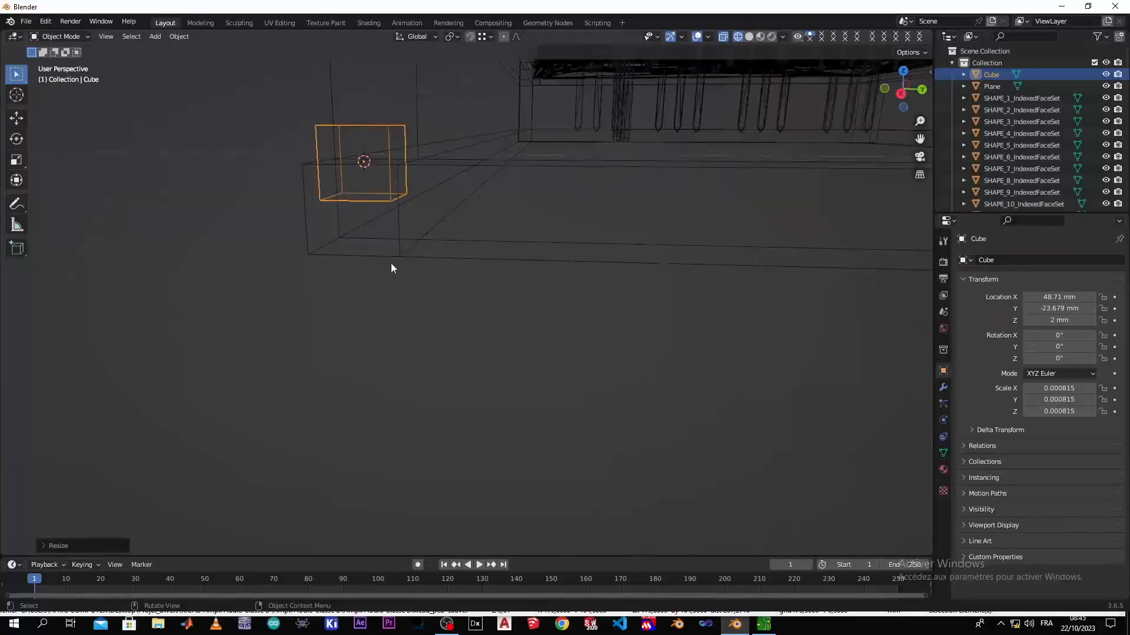
key(KP_3)
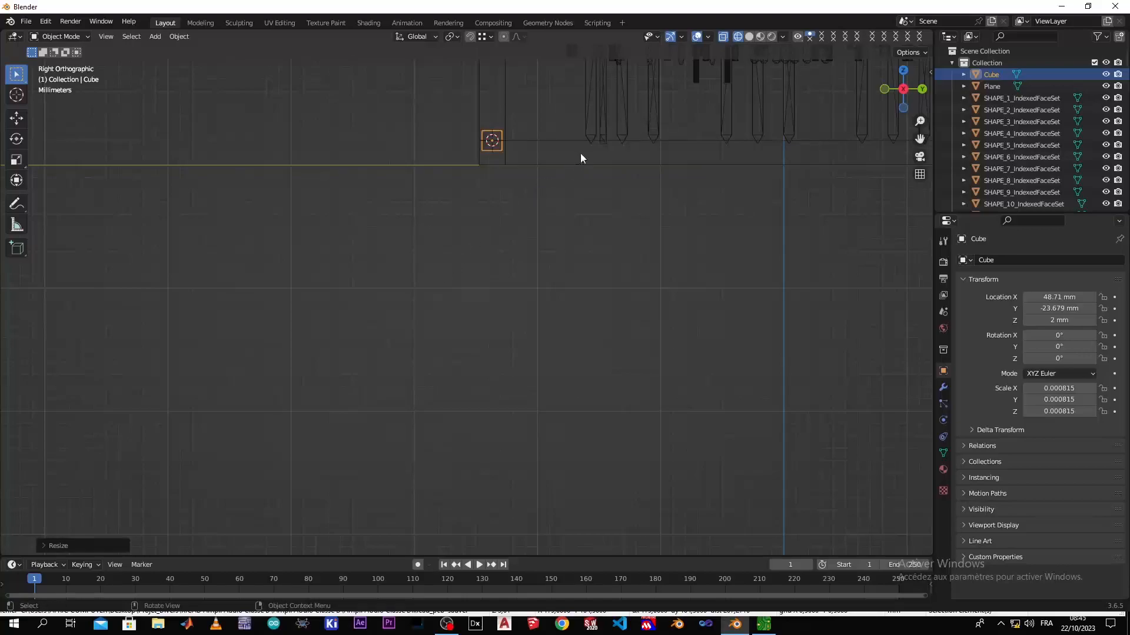
shift+middle_drag(603, 123, 371, 351)
scroll(256, 395, up, 4)
mouse_move(256, 400)
shift+middle_down()
mouse_move(410, 341)
mouse_move(608, 321)
shift+middle_up()
shift+middle_drag(308, 356, 468, 291)
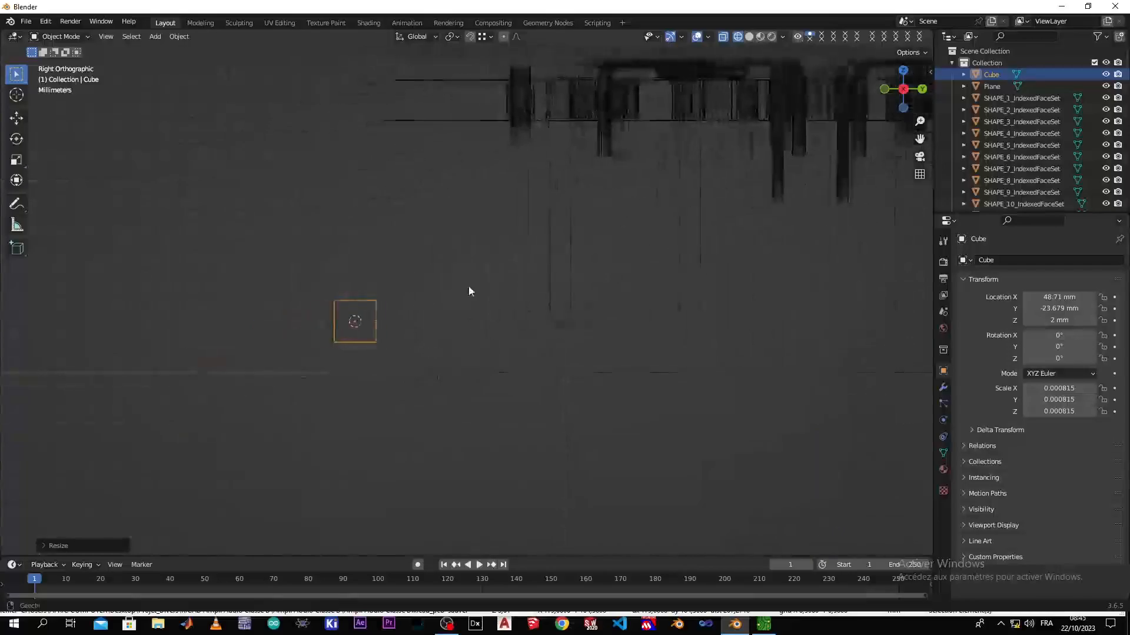
scroll(398, 326, up, 2)
key(s)
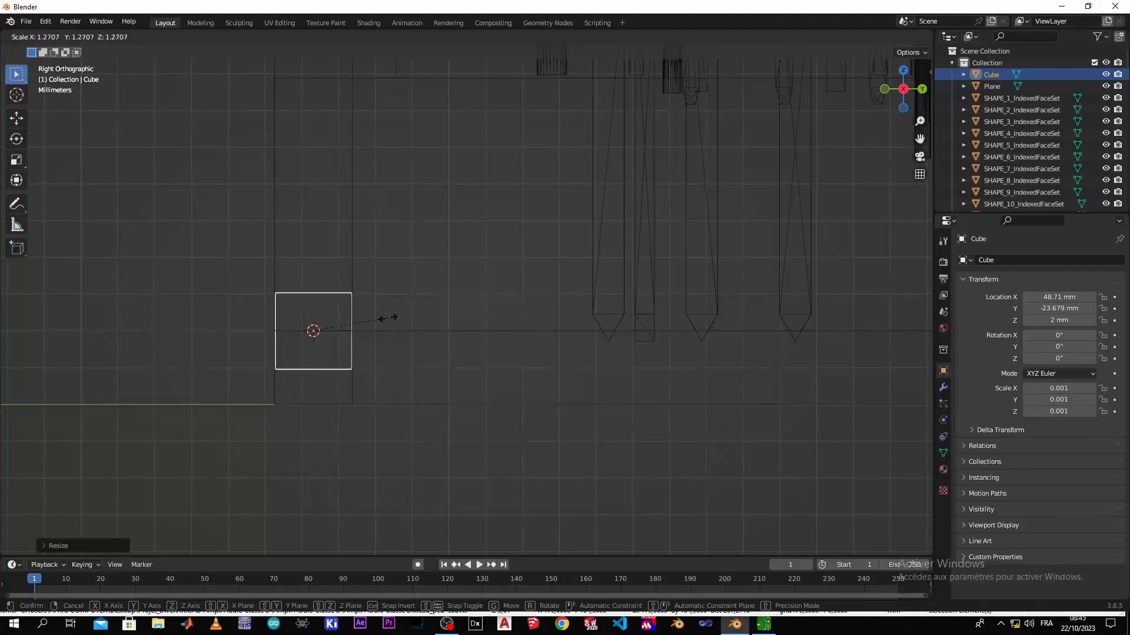
click(388, 318)
Move the cube up along Z to about 3.075 mm so it rests on the base's upper surface
scroll(388, 318, down, 4)
scroll(390, 317, up, 3)
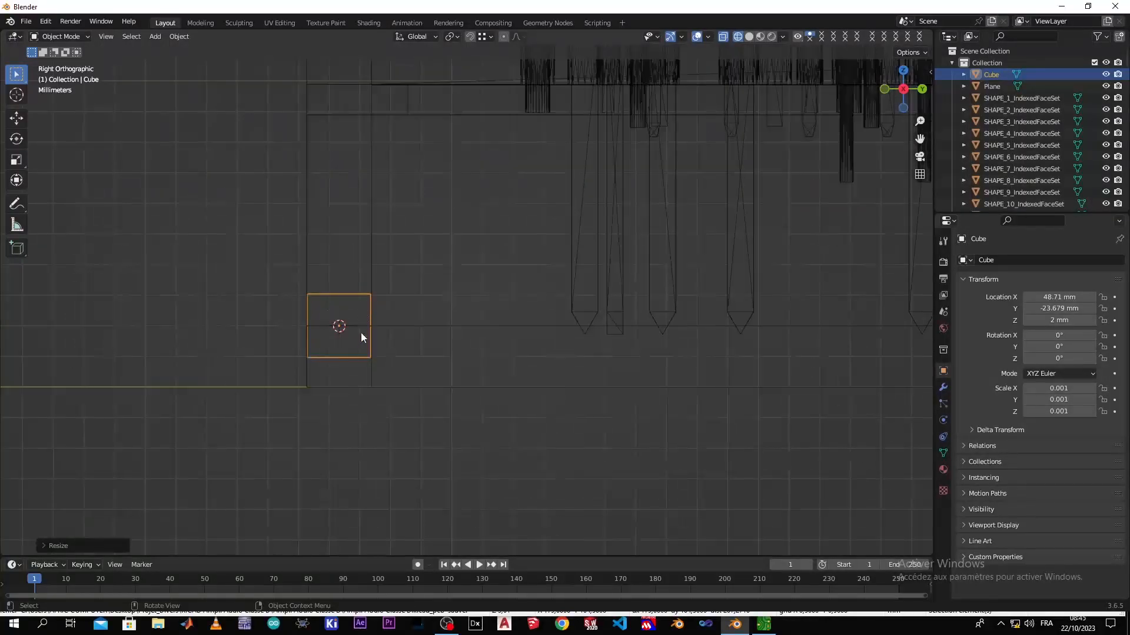
key(g)
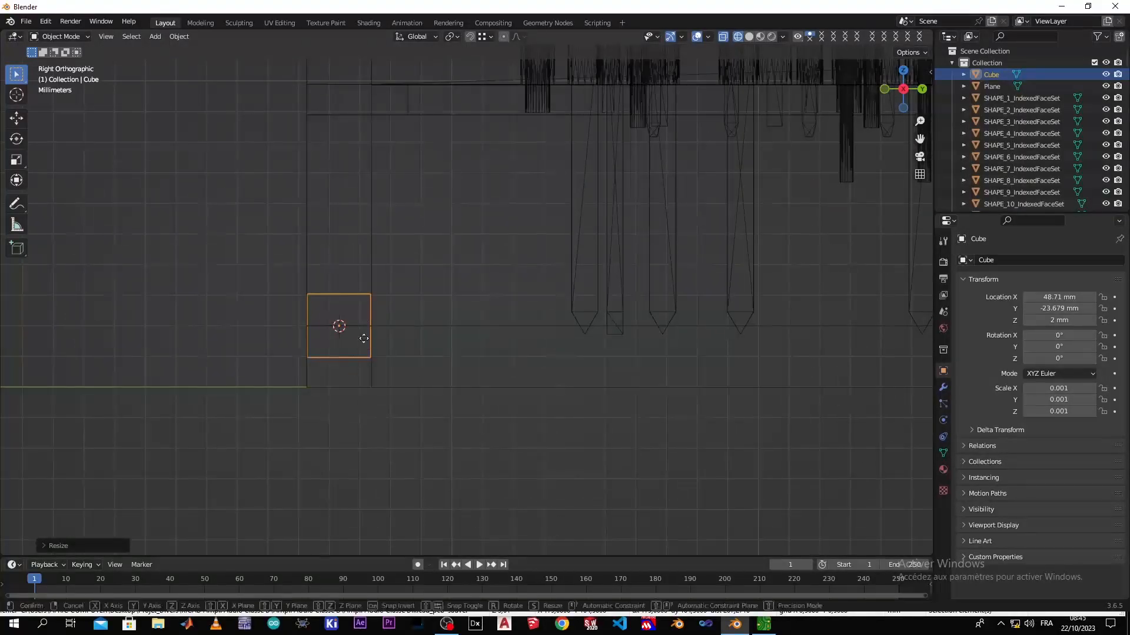
key(z)
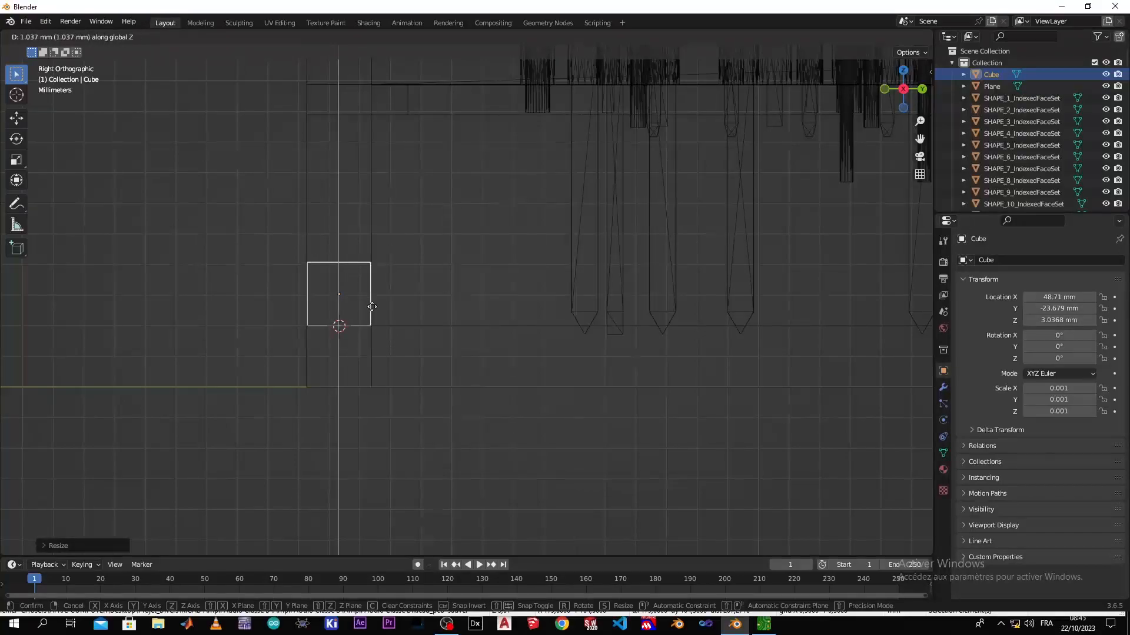
click(372, 306)
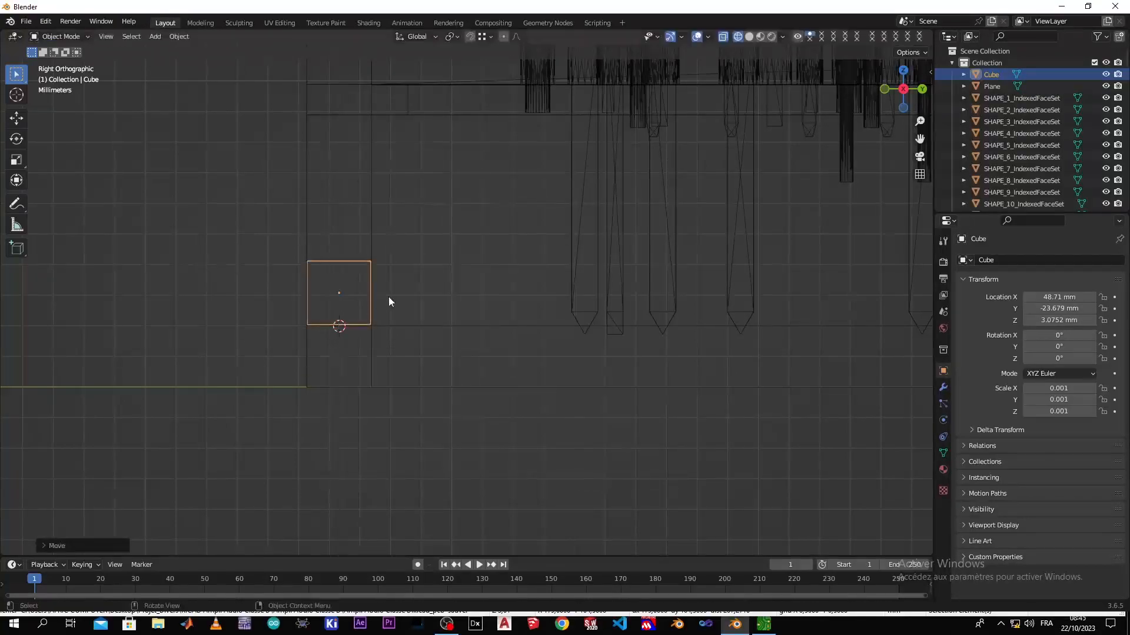
click(228, 318)
scroll(300, 327, down, 2)
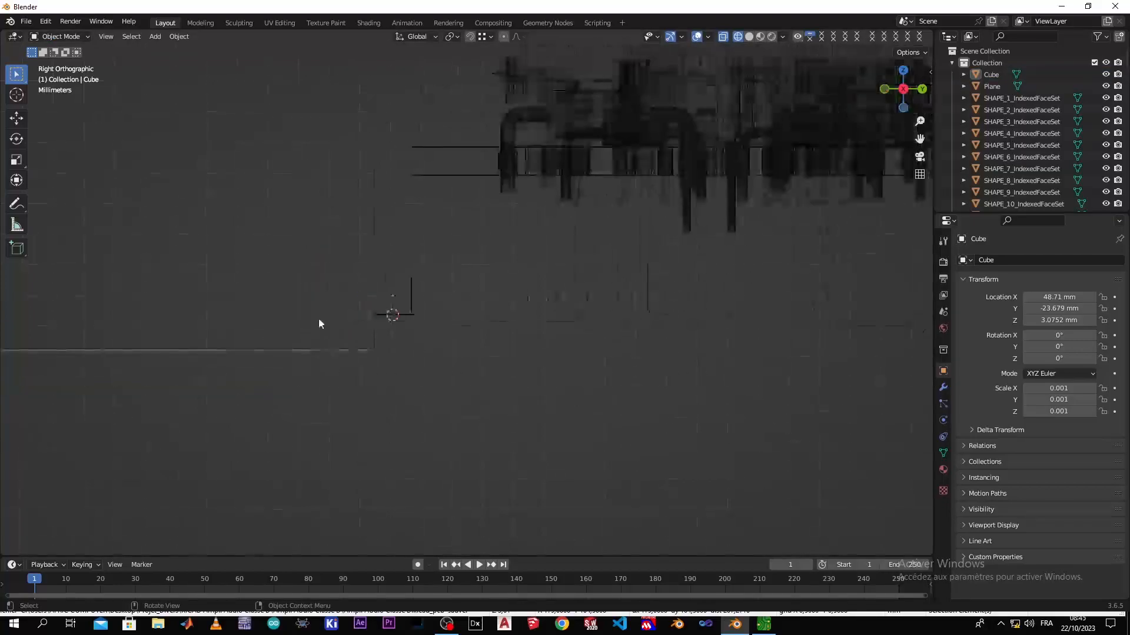
Enter Edit Mode on the corner cube and select its side face pointing towards the opposite wall
click(387, 280)
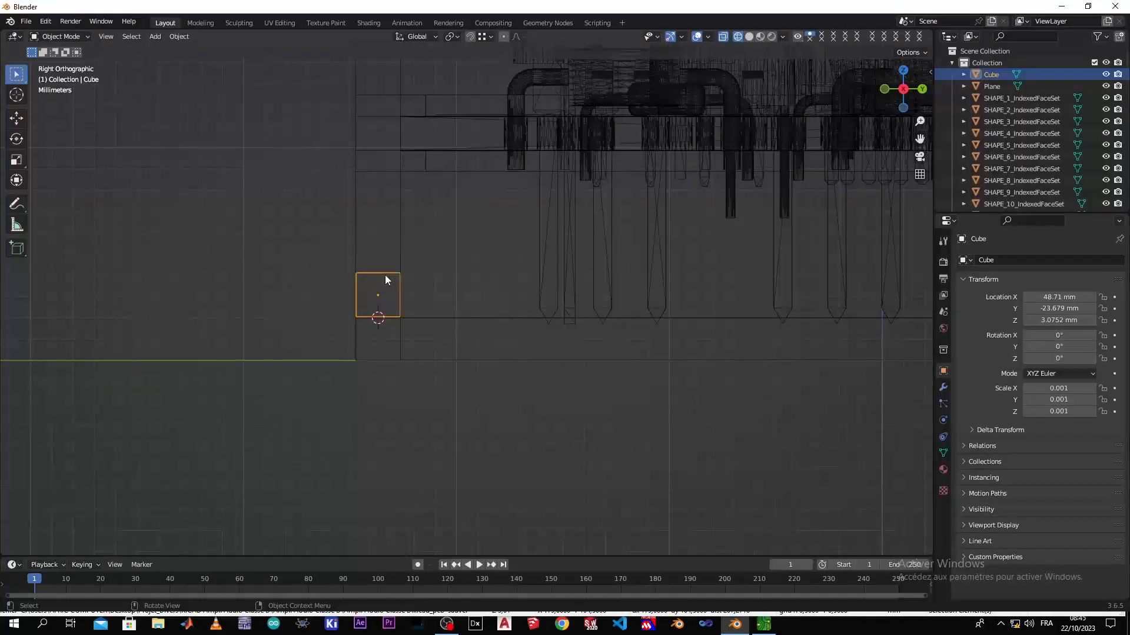
key(Tab)
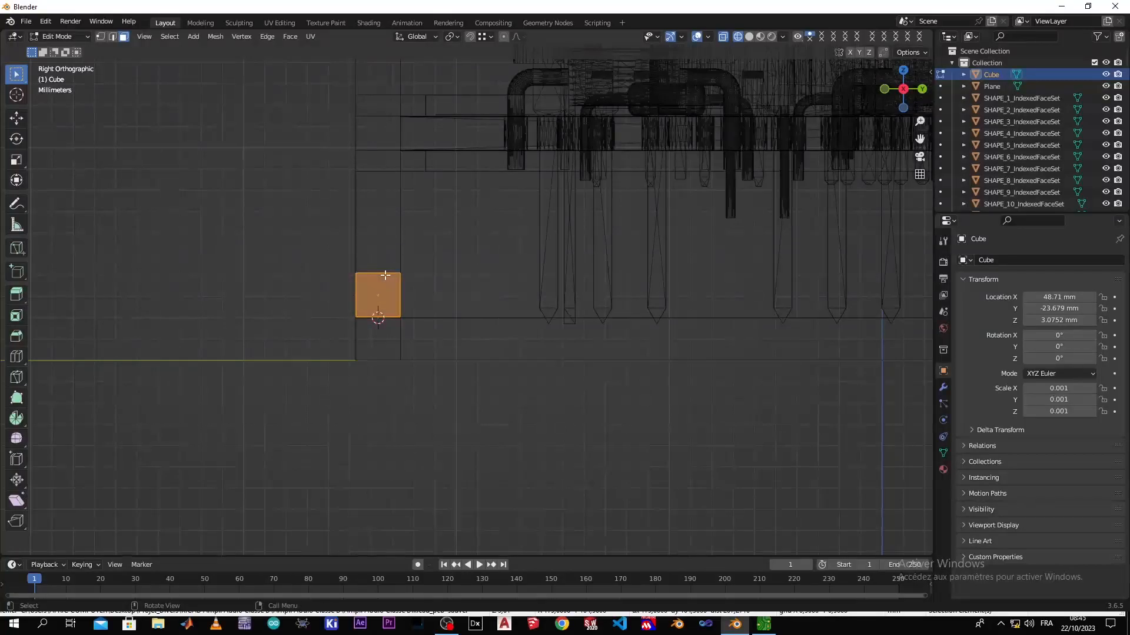
key(z)
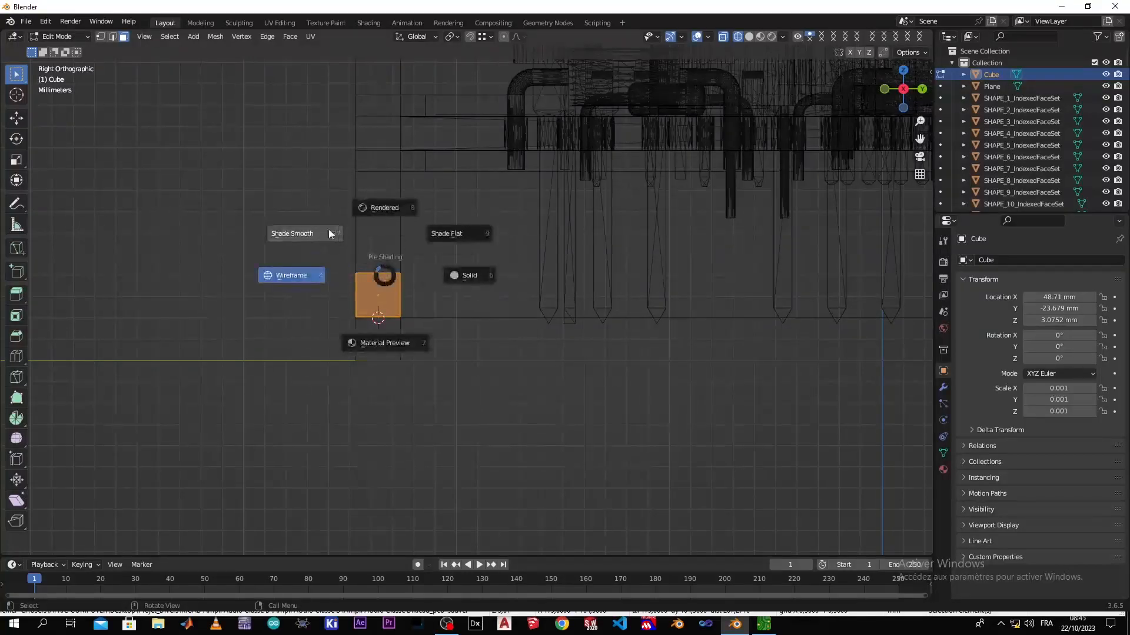
click(450, 277)
scroll(562, 313, down, 8)
middle_drag(562, 313, 431, 389)
key(z)
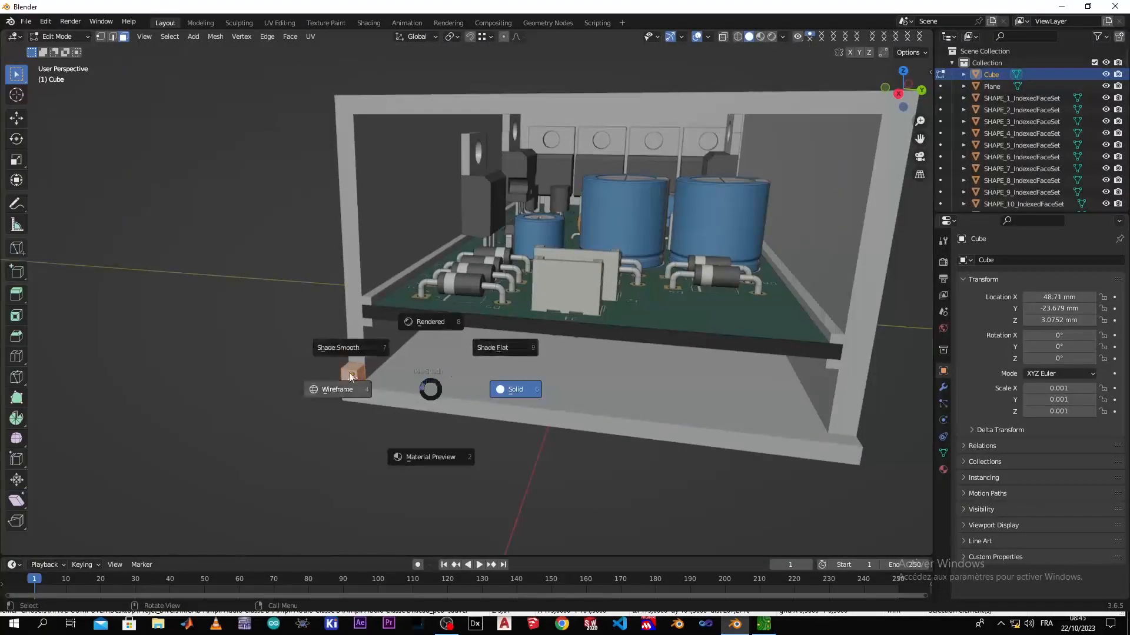
click(336, 388)
key(KP_3)
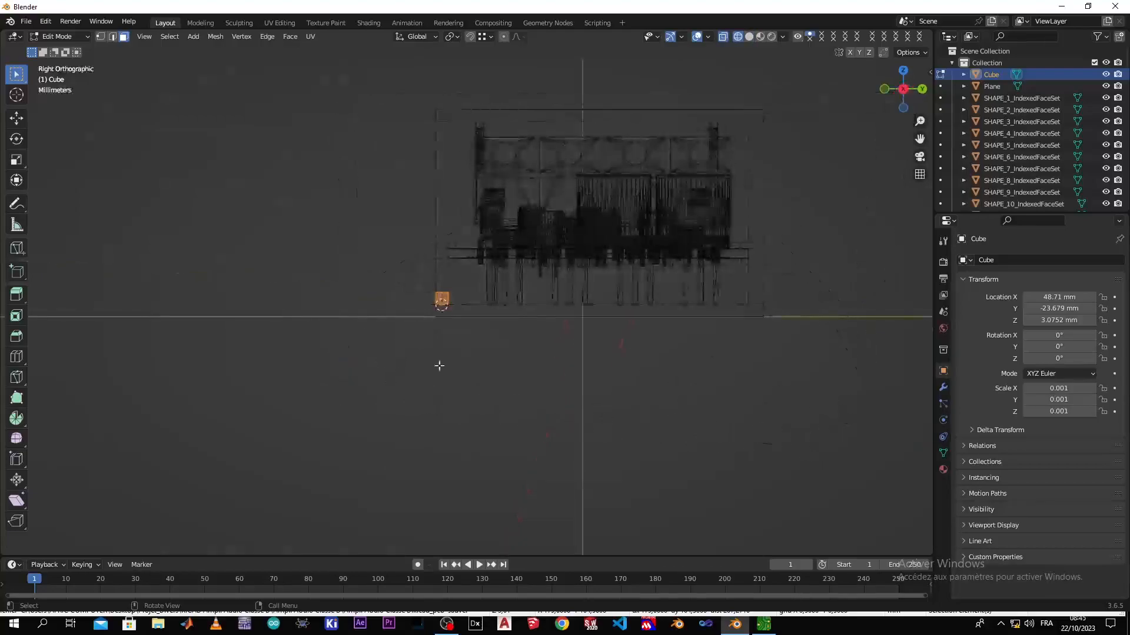
scroll(512, 303, up, 3)
middle_drag(498, 307, 302, 357)
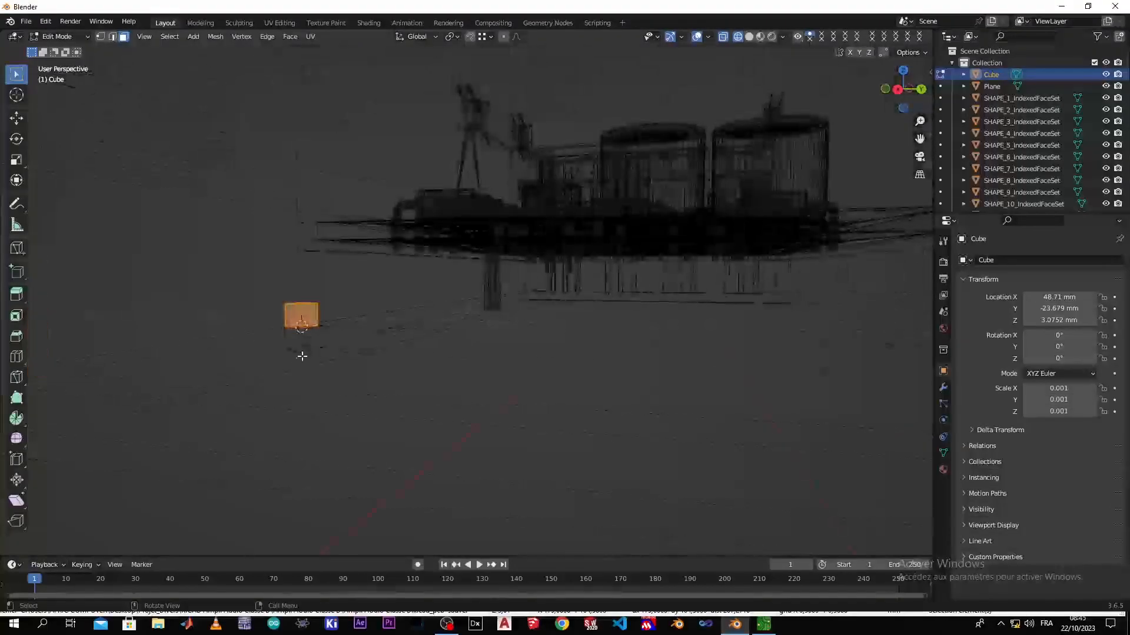
click(311, 311)
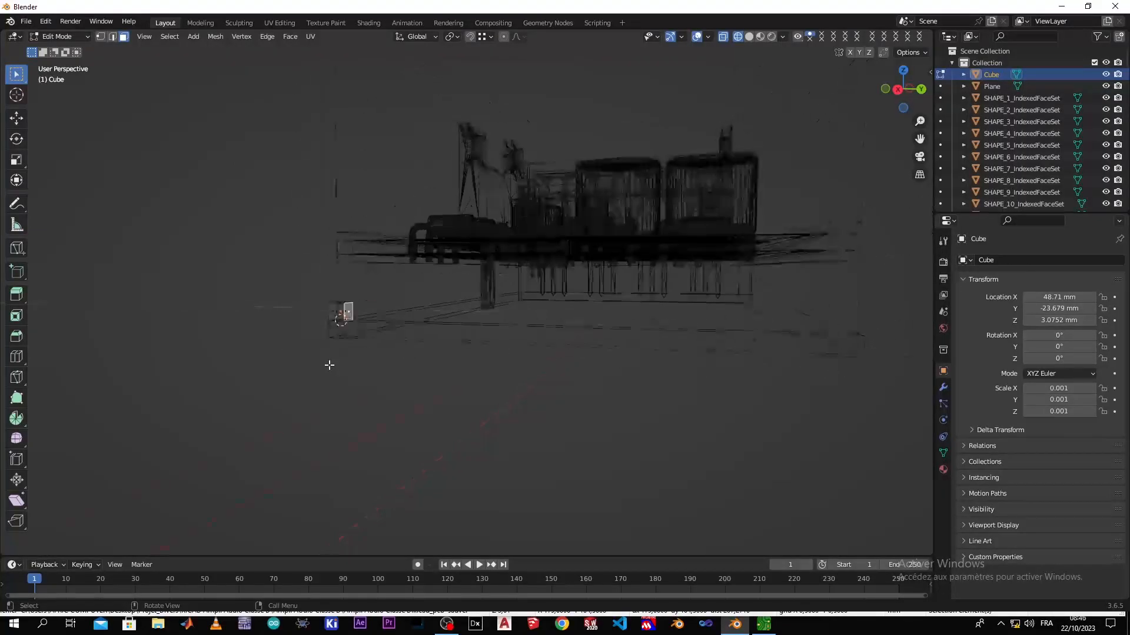
Extrude the selected face about 53.04 mm in wireframe right view, across the enclosure's open front to the opposite wall's outer side
key(z)
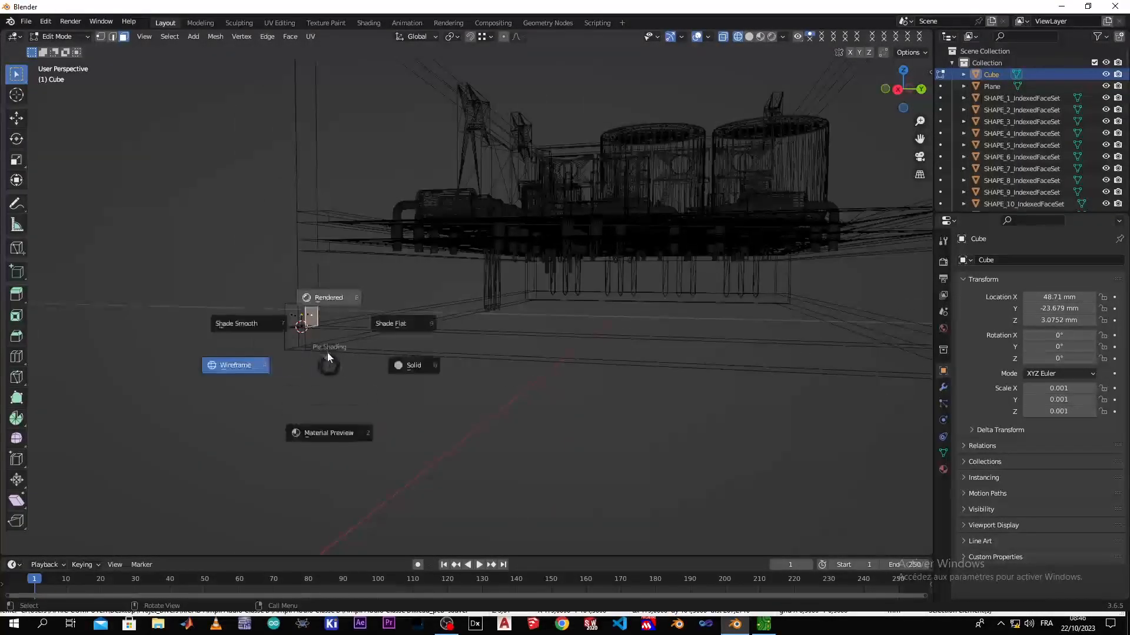
click(421, 363)
scroll(563, 333, down, 4)
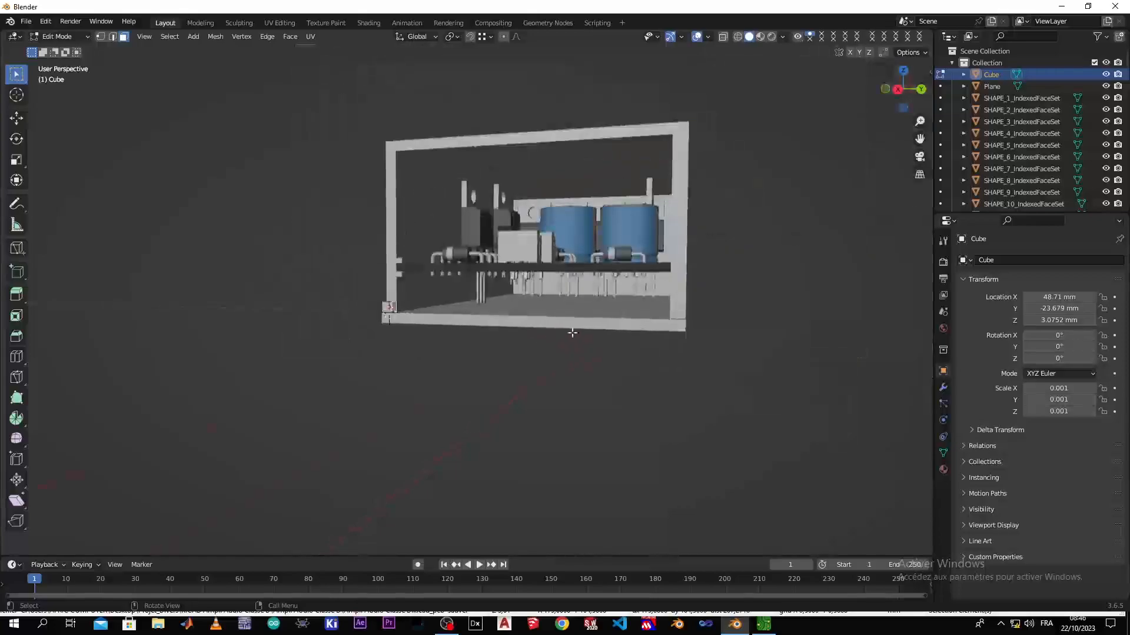
scroll(644, 321, up, 1)
key(z)
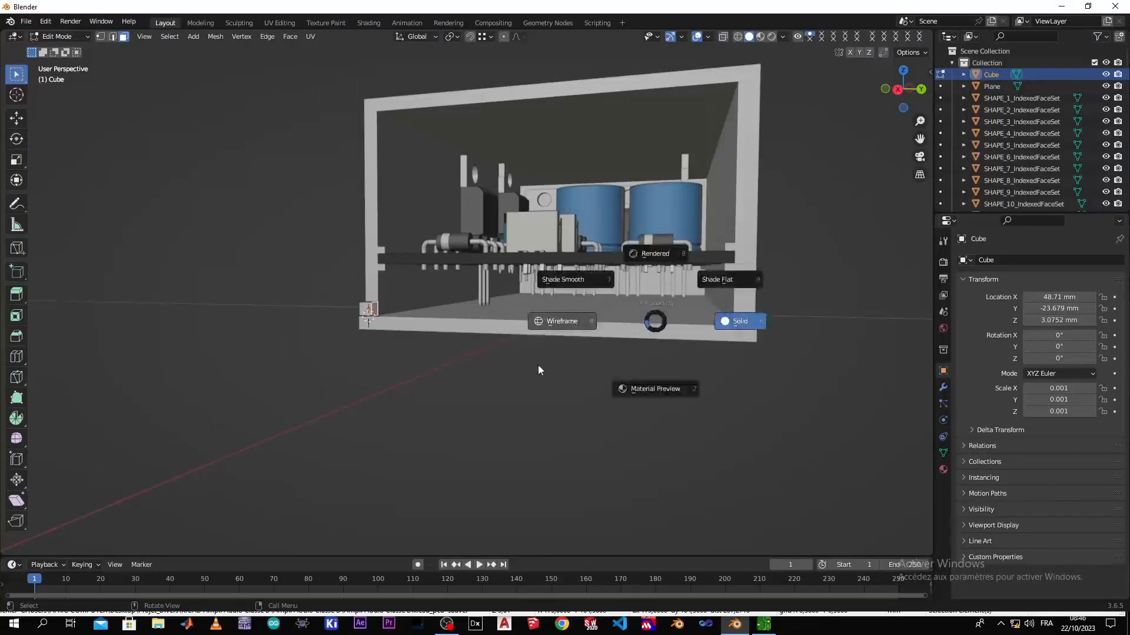
click(589, 326)
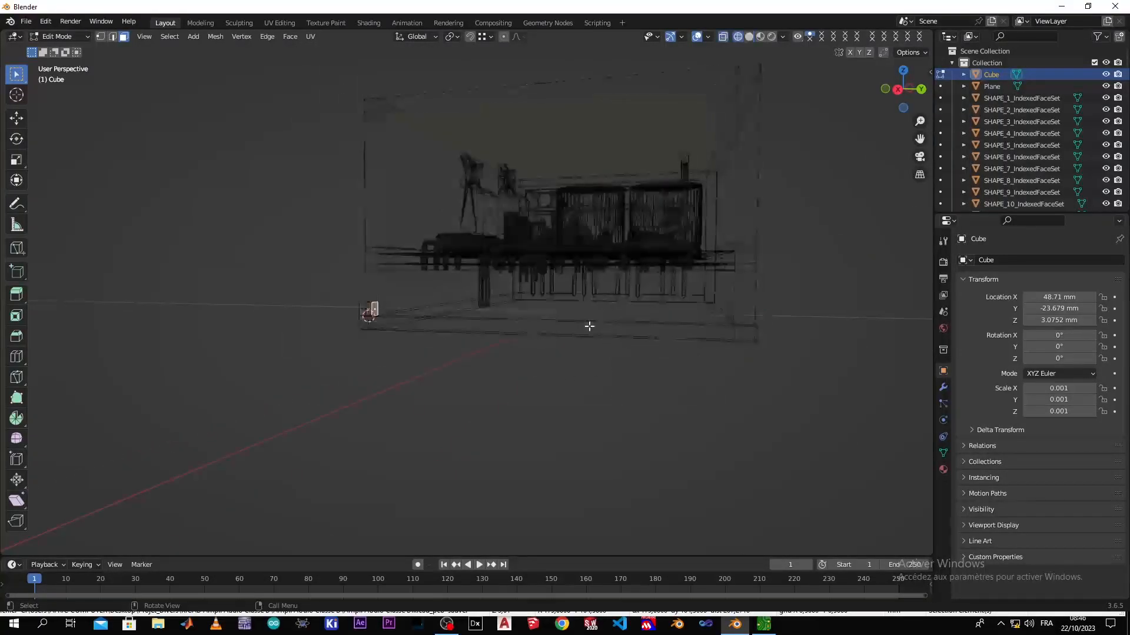
key(KP_3)
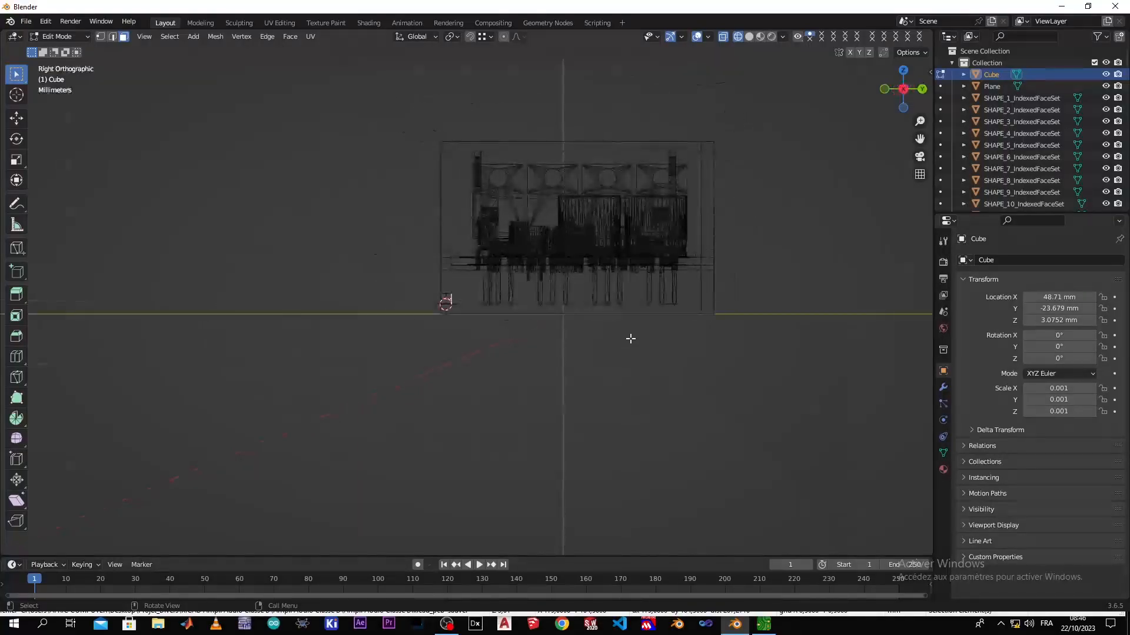
scroll(686, 298, up, 4)
shift+middle_drag(758, 272, 514, 314)
key(e)
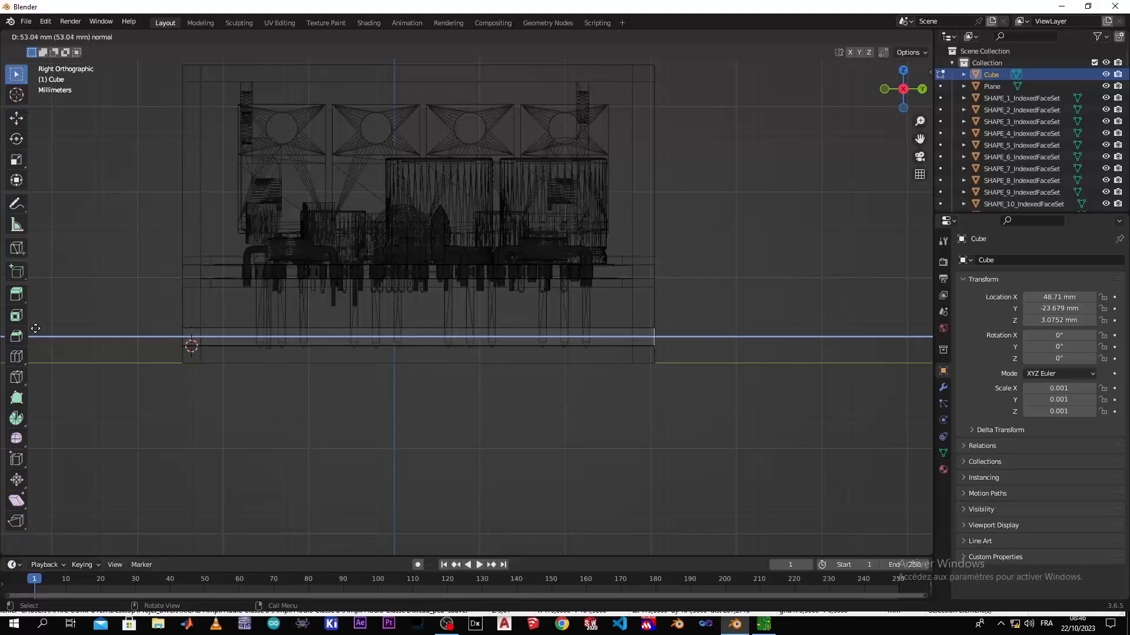
click(35, 329)
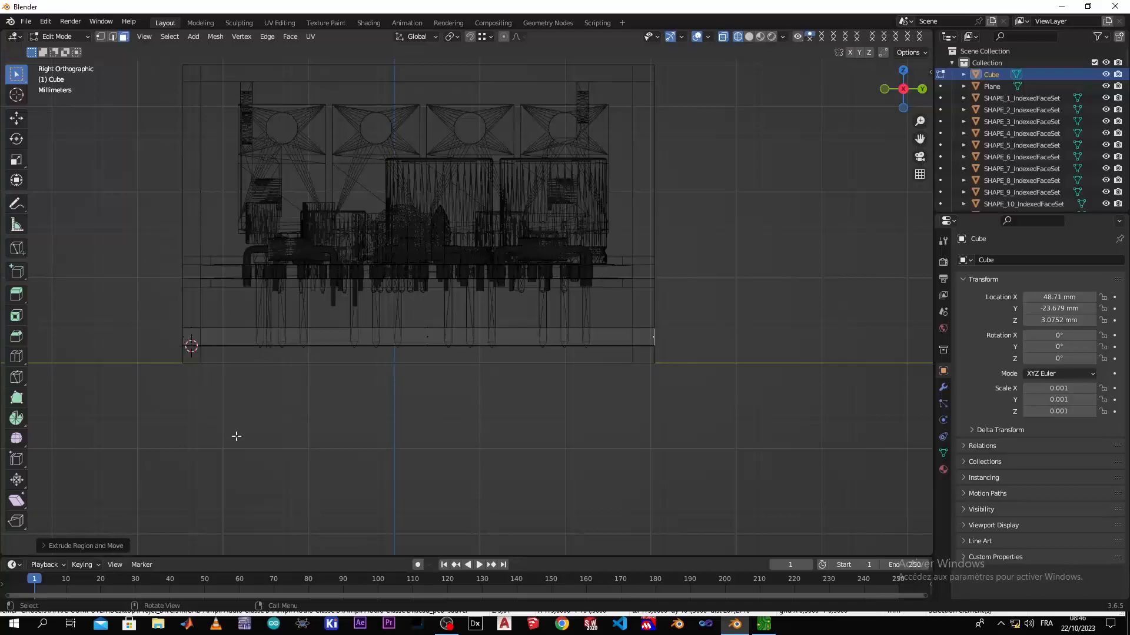
In solid shading, select both upper faces of the front bar, the long one and the small one at the corner
key(z)
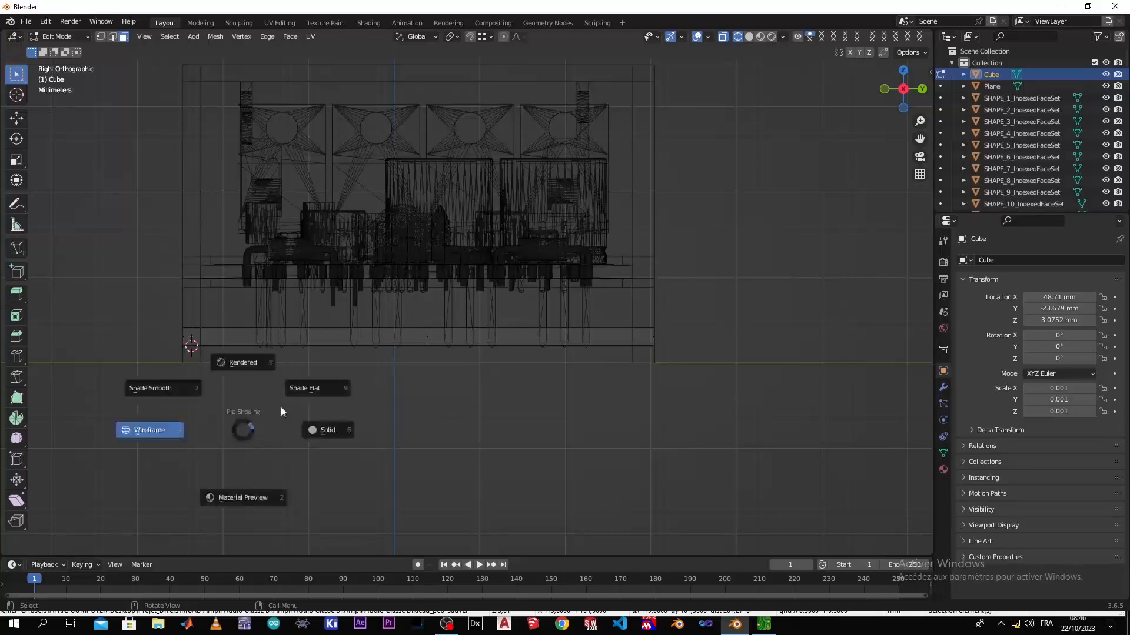
click(329, 430)
middle_drag(354, 393, 355, 419)
scroll(356, 419, down, 4)
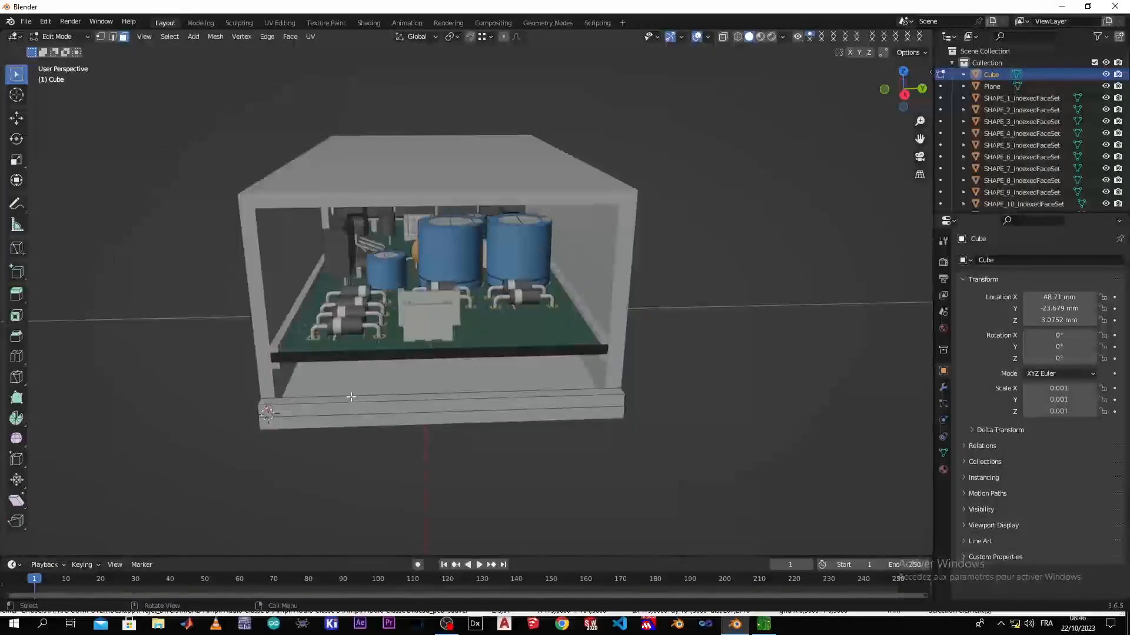
click(352, 399)
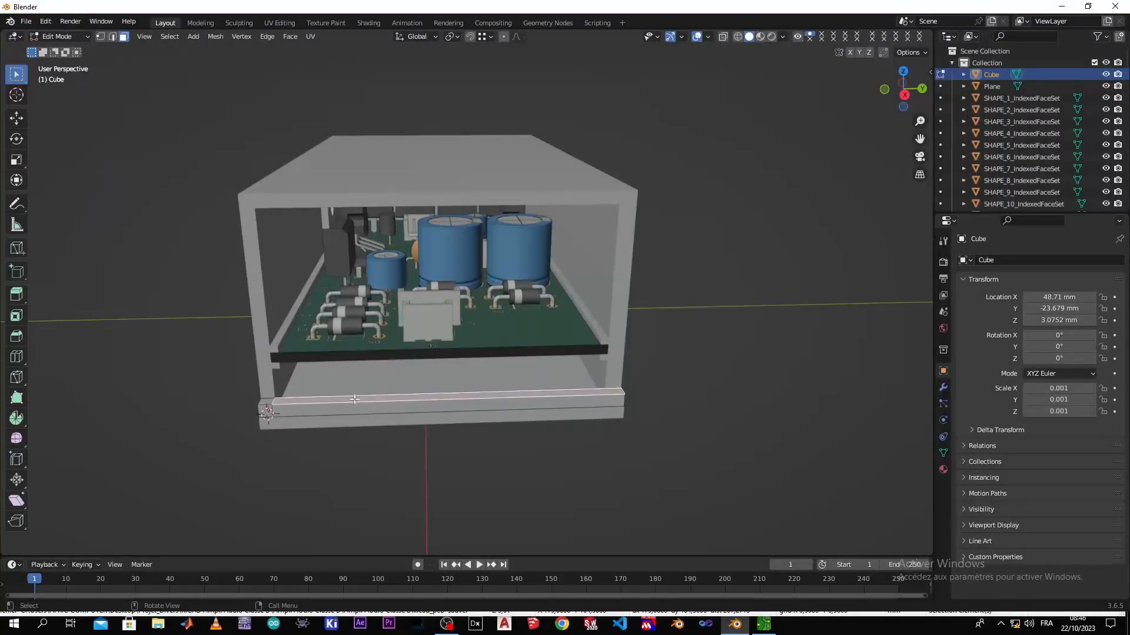
shift+click(265, 403)
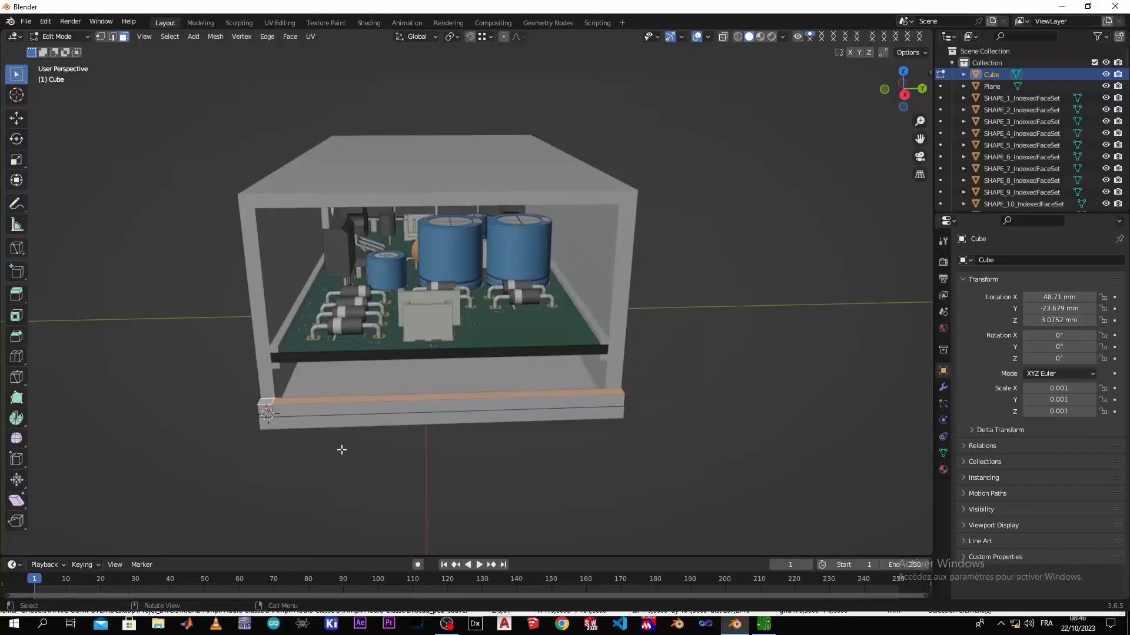
Extrude the bar's upper faces vertically in wireframe front view up to the roof's upper edge to form the front panel
key(z)
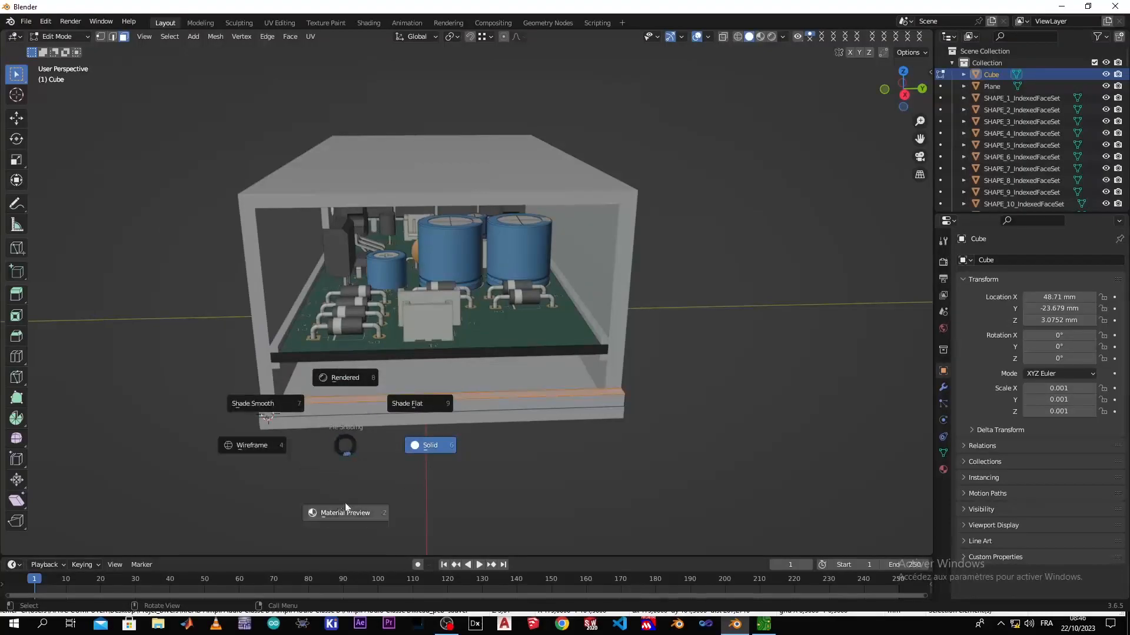
click(260, 453)
key(KP_1)
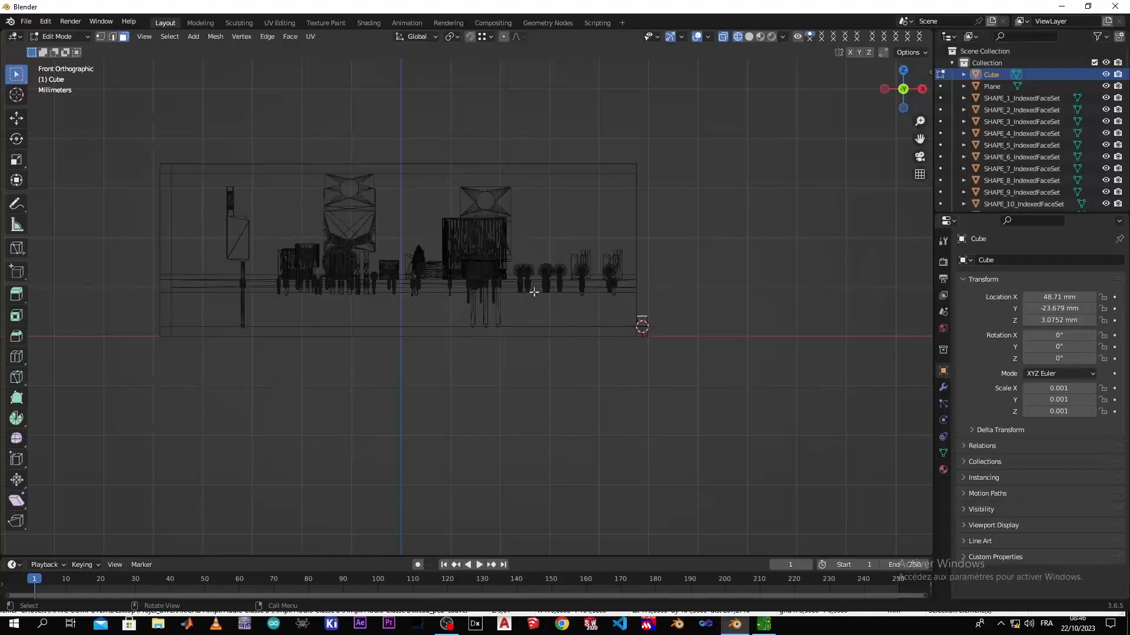
scroll(528, 295, up, 5)
shift+middle_drag(659, 270, 78, 282)
scroll(315, 281, down, 1)
scroll(368, 273, down, 2)
key(e)
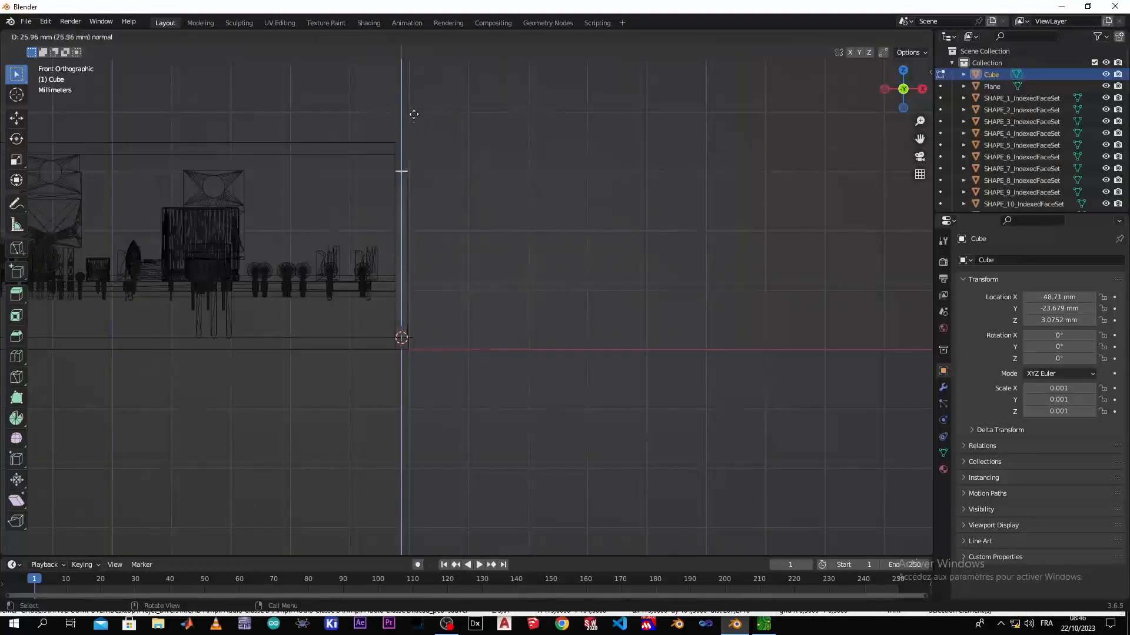
click(409, 90)
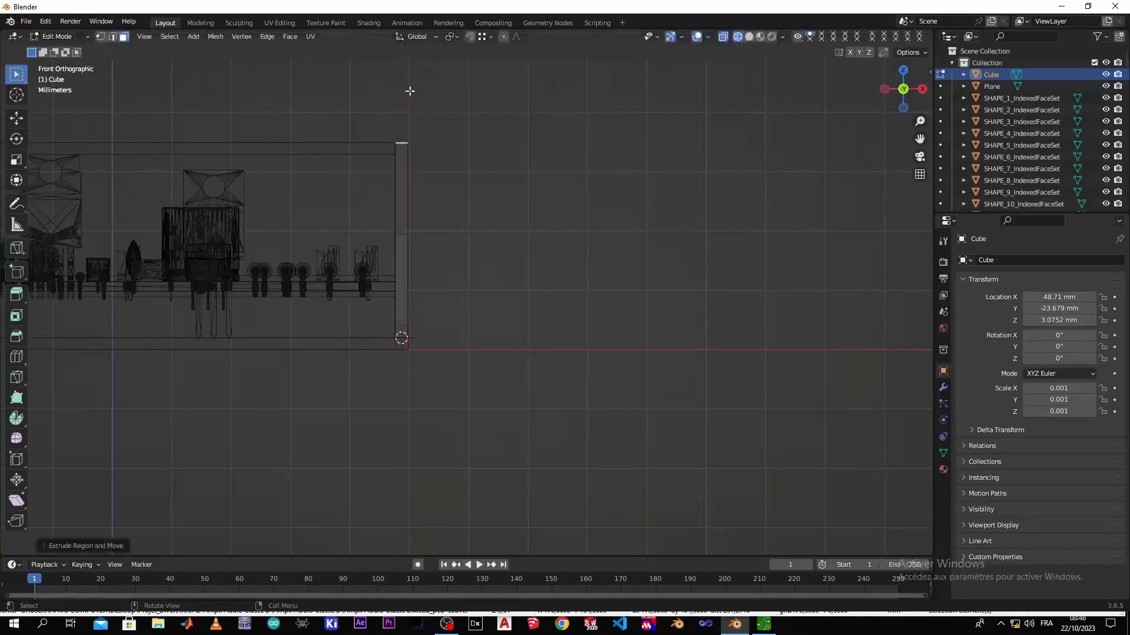
middle_drag(459, 169, 311, 290)
middle_drag(377, 258, 391, 245)
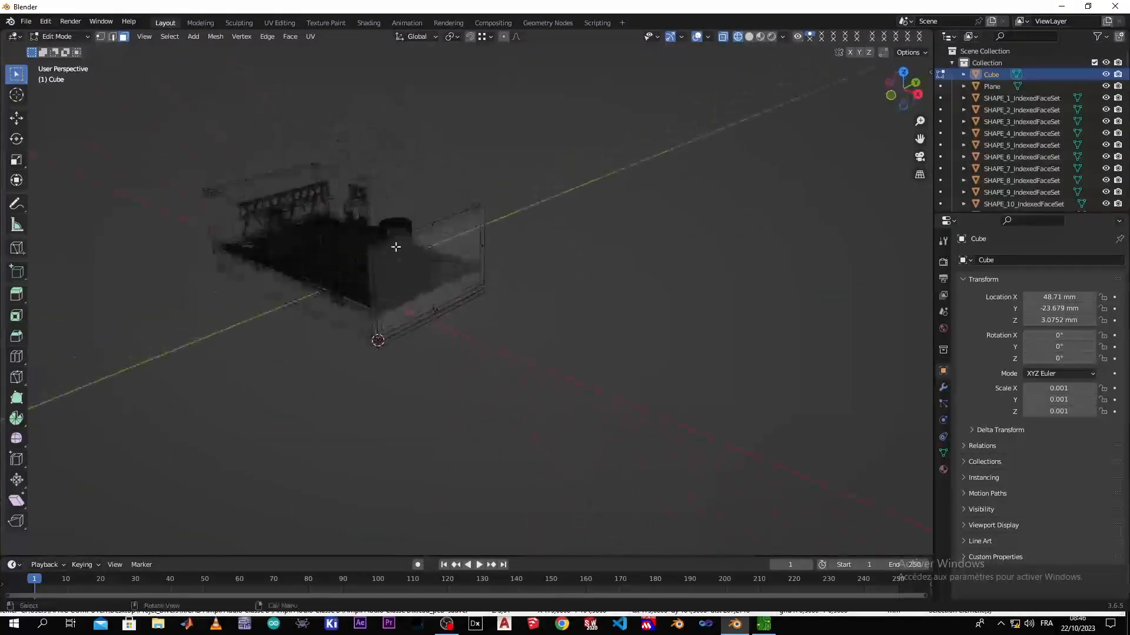
key(Tab)
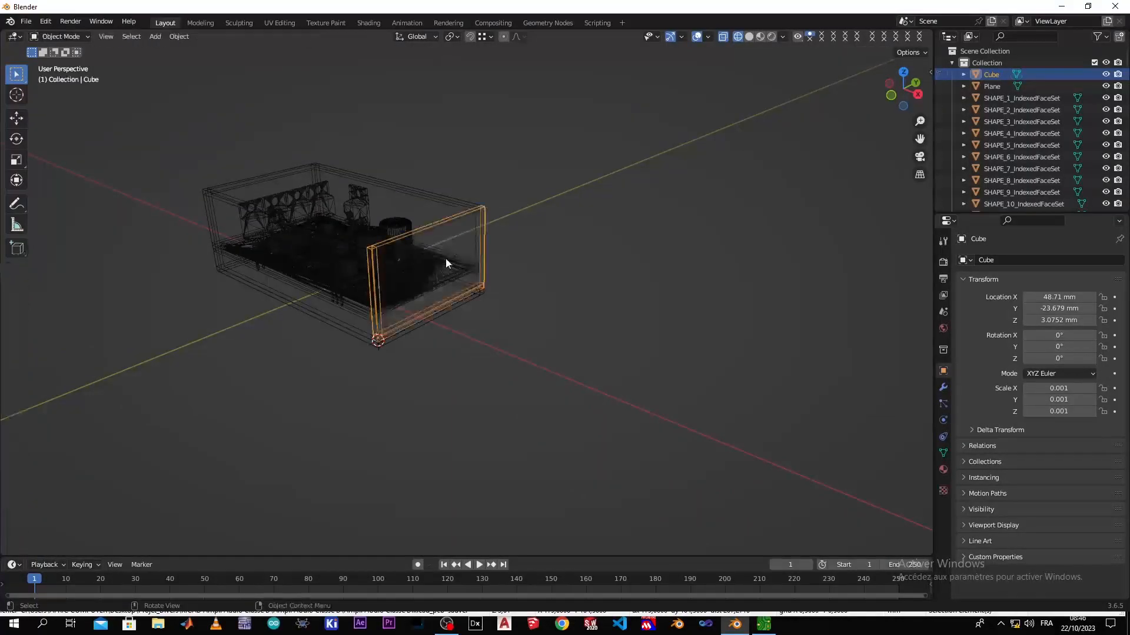
key(Tab)
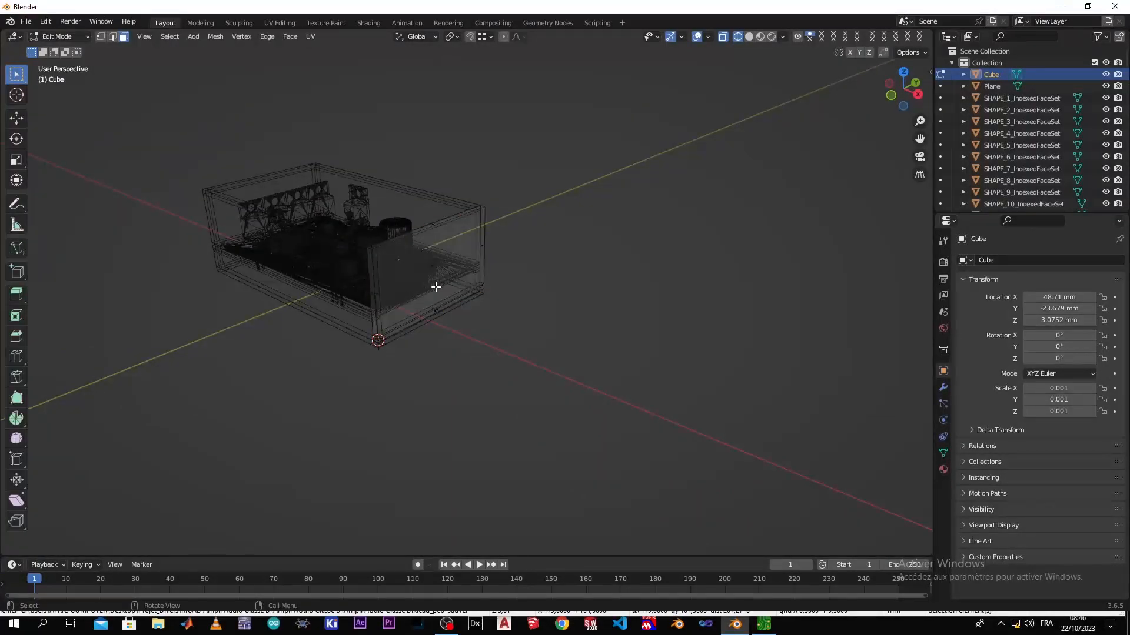
Switch back to solid shading, leave Edit Mode and hide the front panel to expose the enclosure's open front
key(z)
click(560, 271)
middle_drag(484, 276, 361, 316)
scroll(473, 332, up, 4)
click(361, 315)
click(340, 365)
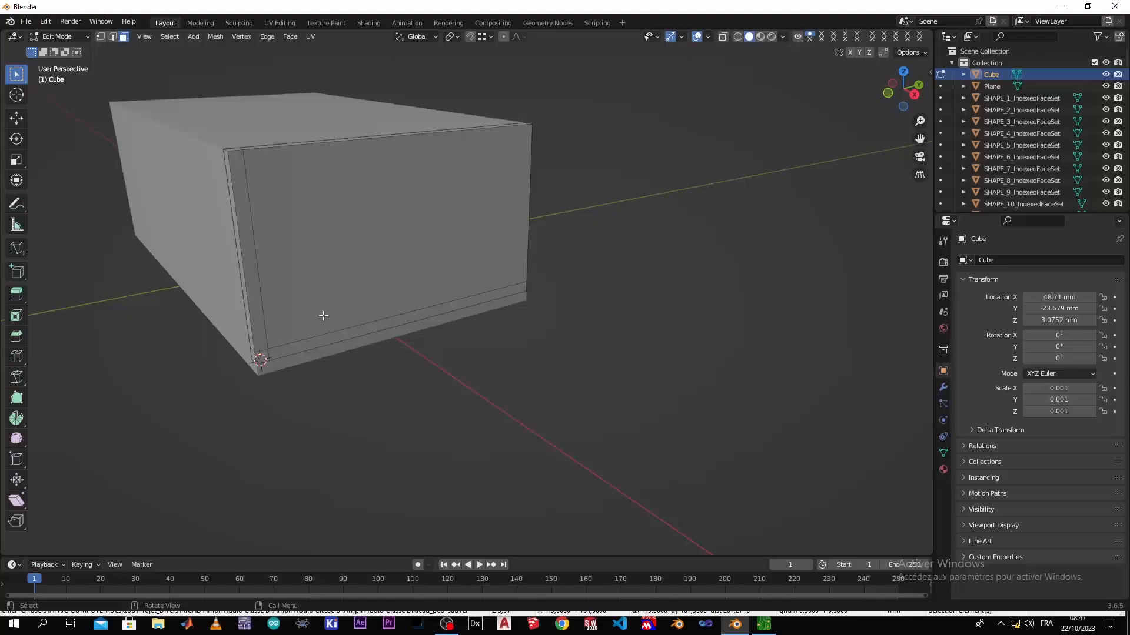
key(Tab)
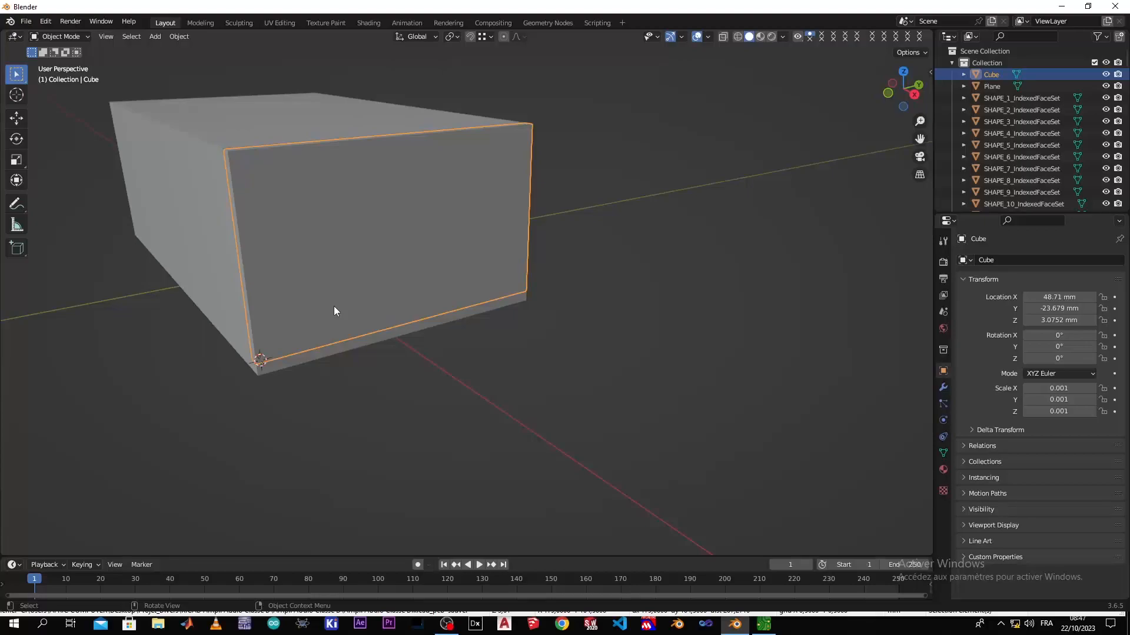
key(h)
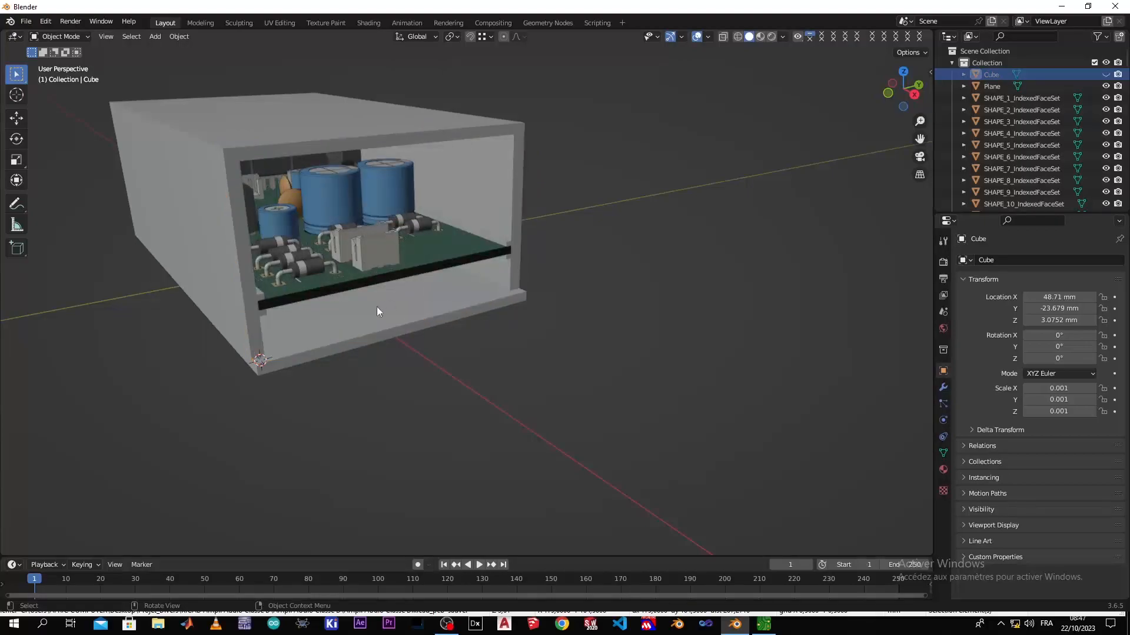
Select the enclosure body and enter Edit Mode with its open front and floor in close view
click(377, 307)
middle_drag(354, 351, 286, 358)
key(Tab)
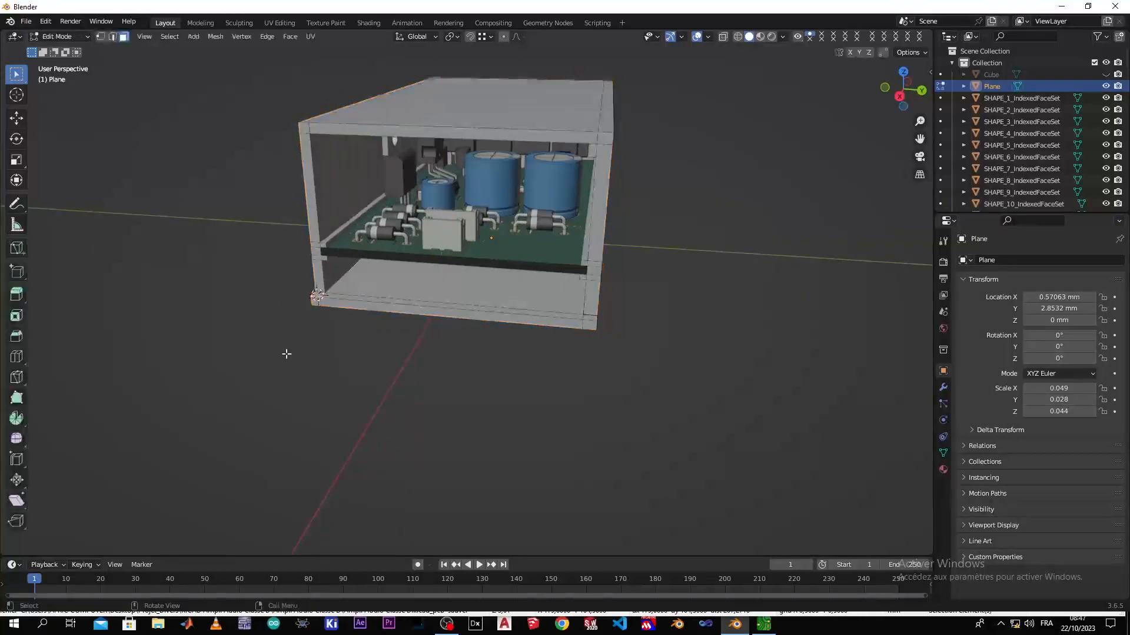
scroll(285, 353, up, 6)
middle_drag(280, 313, 338, 320)
scroll(263, 328, up, 3)
middle_drag(306, 355, 340, 359)
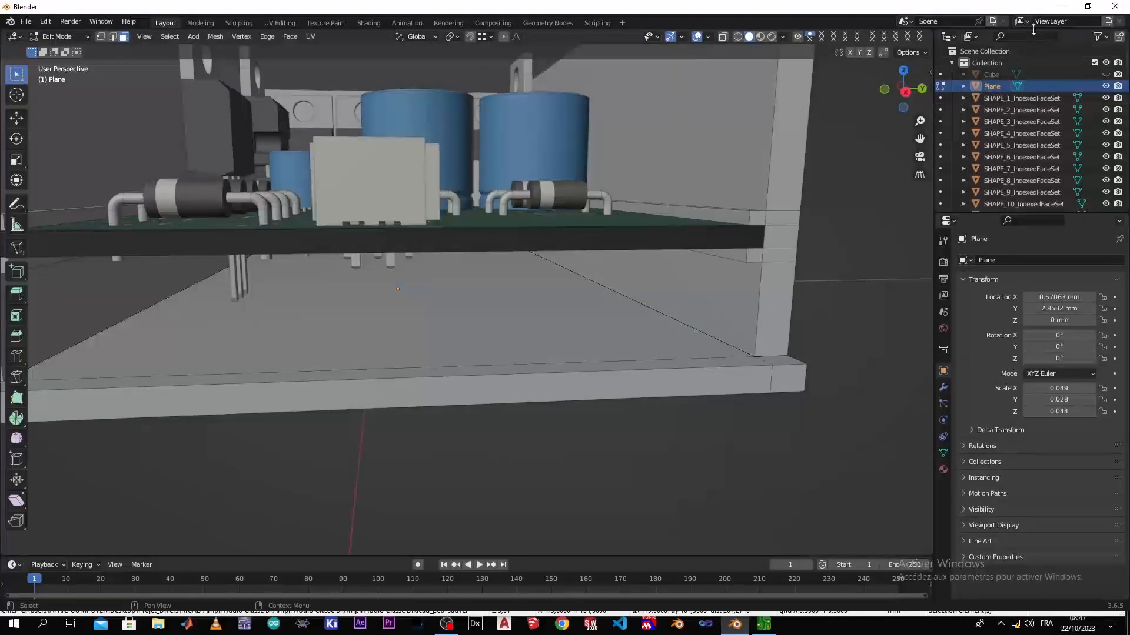
drag(1036, 6, 1035, 14)
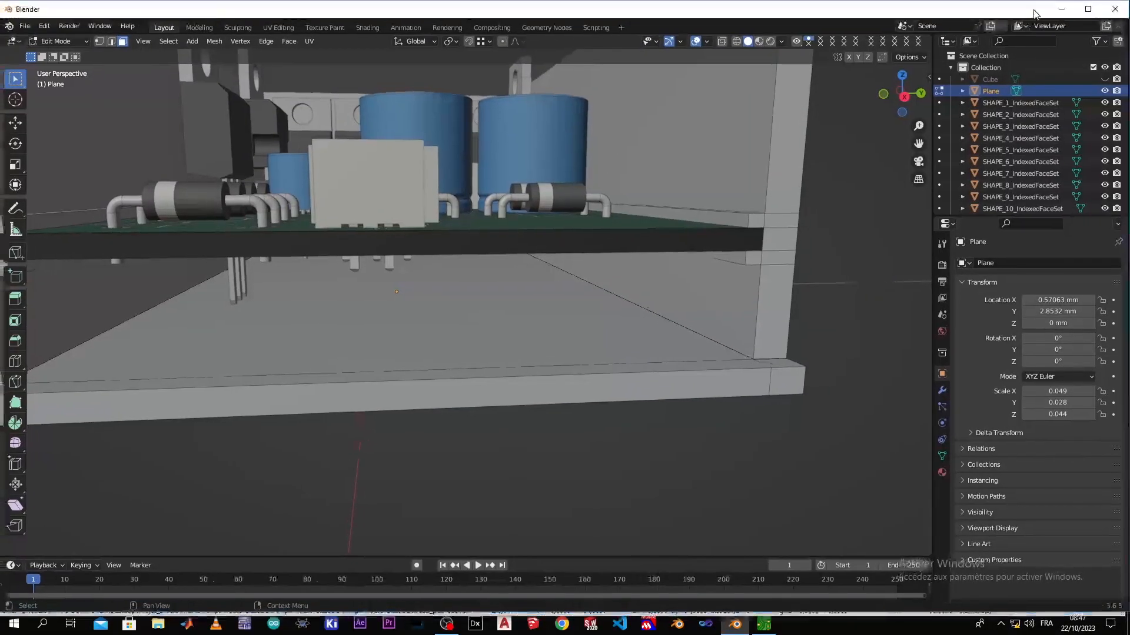
click(1088, 9)
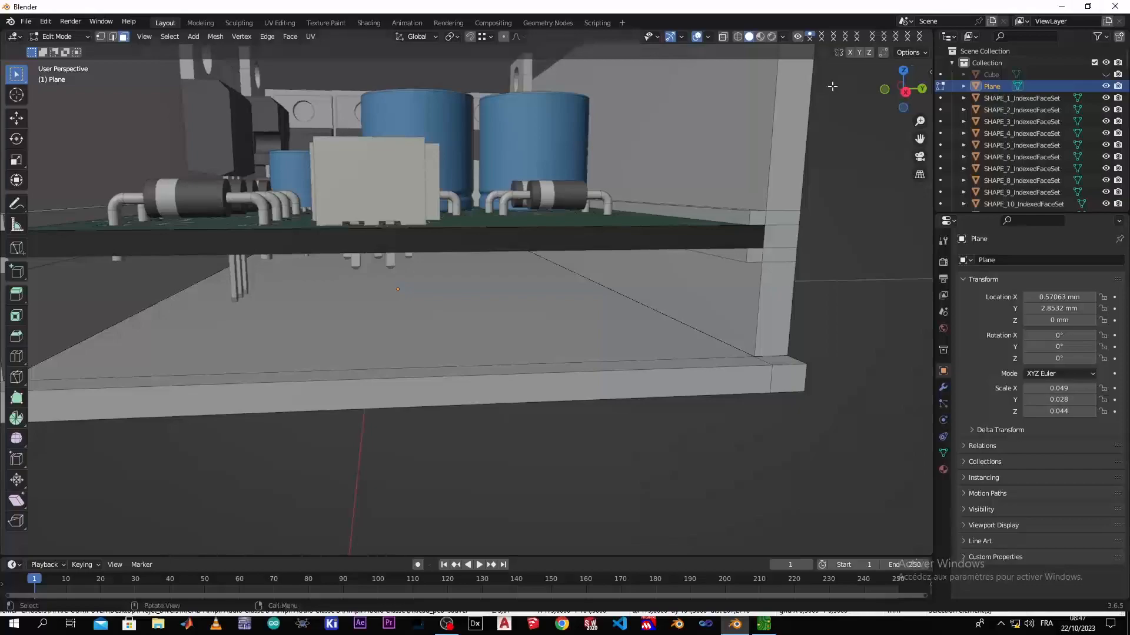
click(1084, 7)
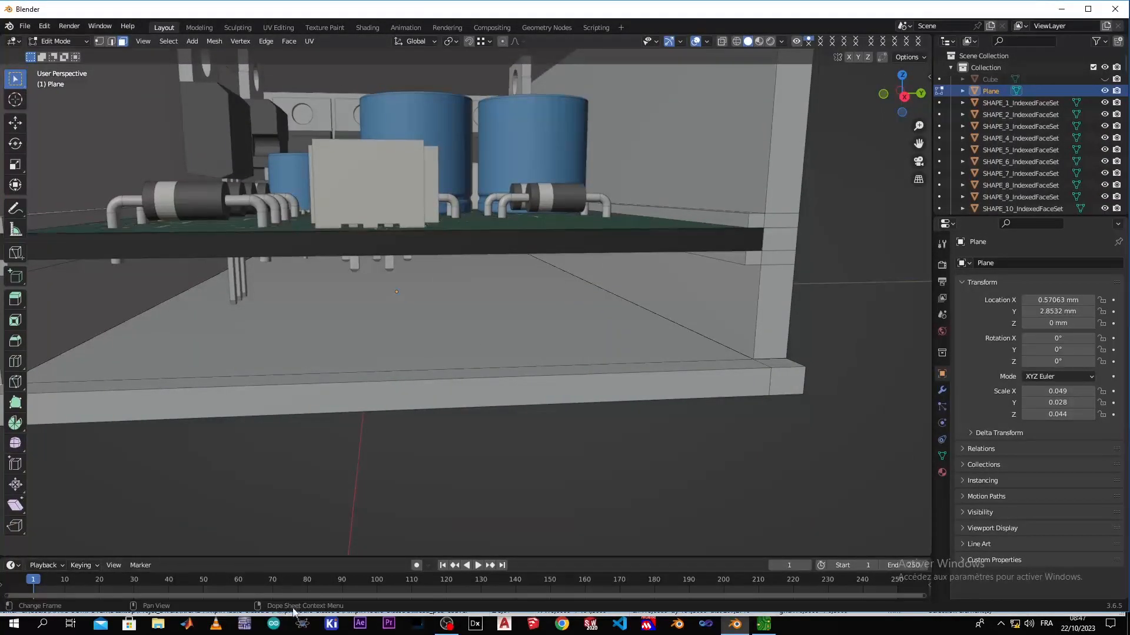
mouse_move(299, 612)
mouse_down()
mouse_move(294, 594)
mouse_move(283, 612)
mouse_up()
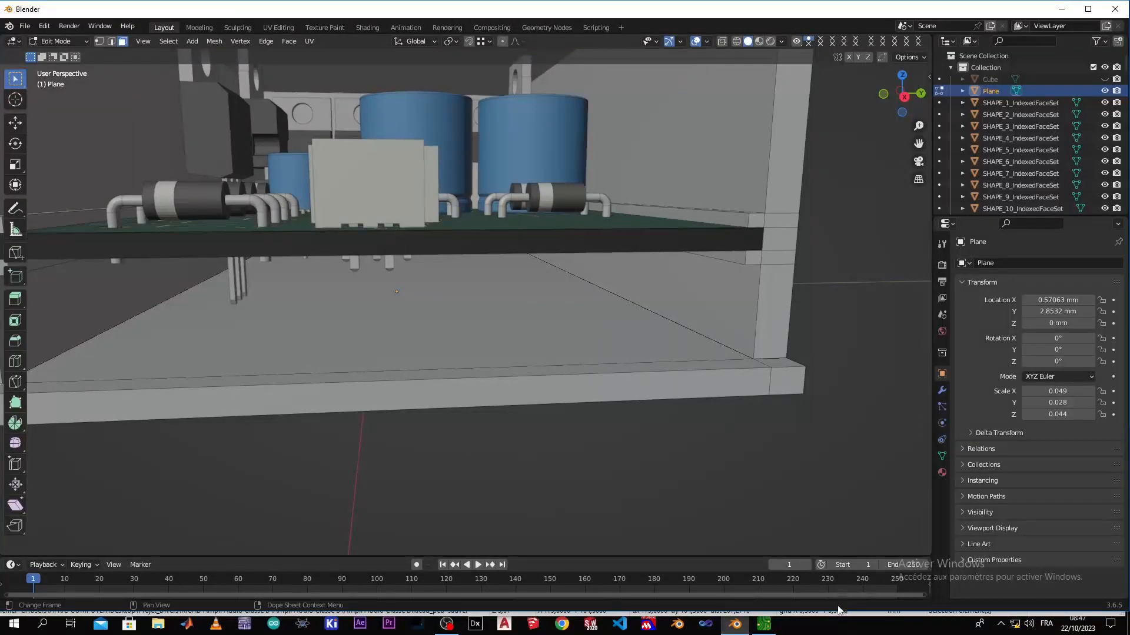
drag(840, 601, 837, 612)
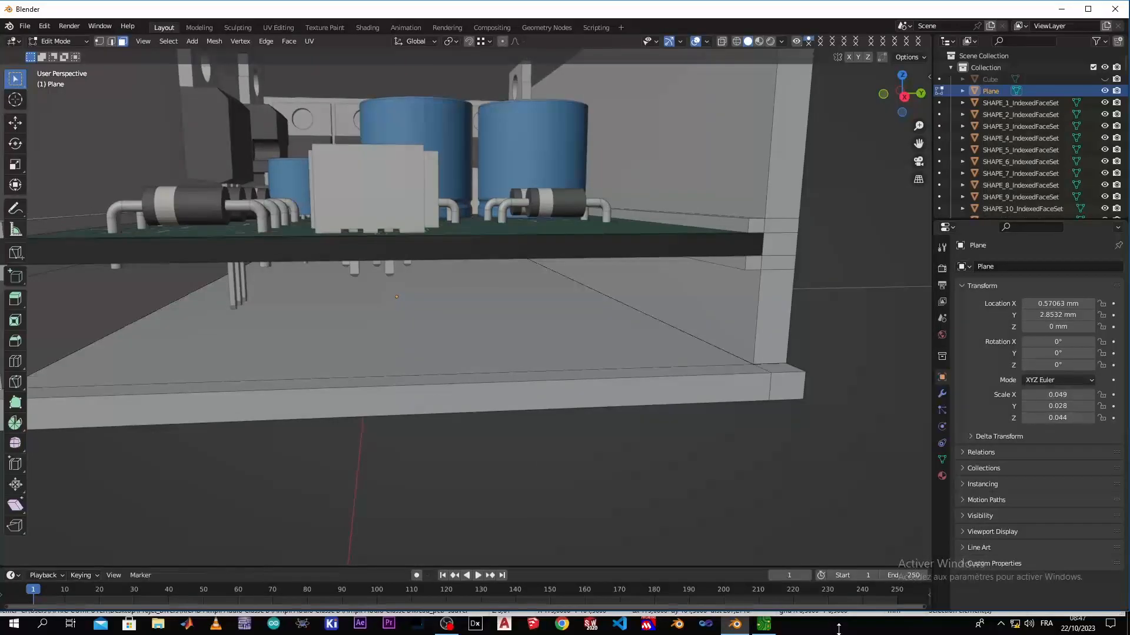
Add a loop cut around the enclosure's walls and floor, slid close behind the open front with an edge slide of about -0.84
middle_drag(279, 406, 240, 403)
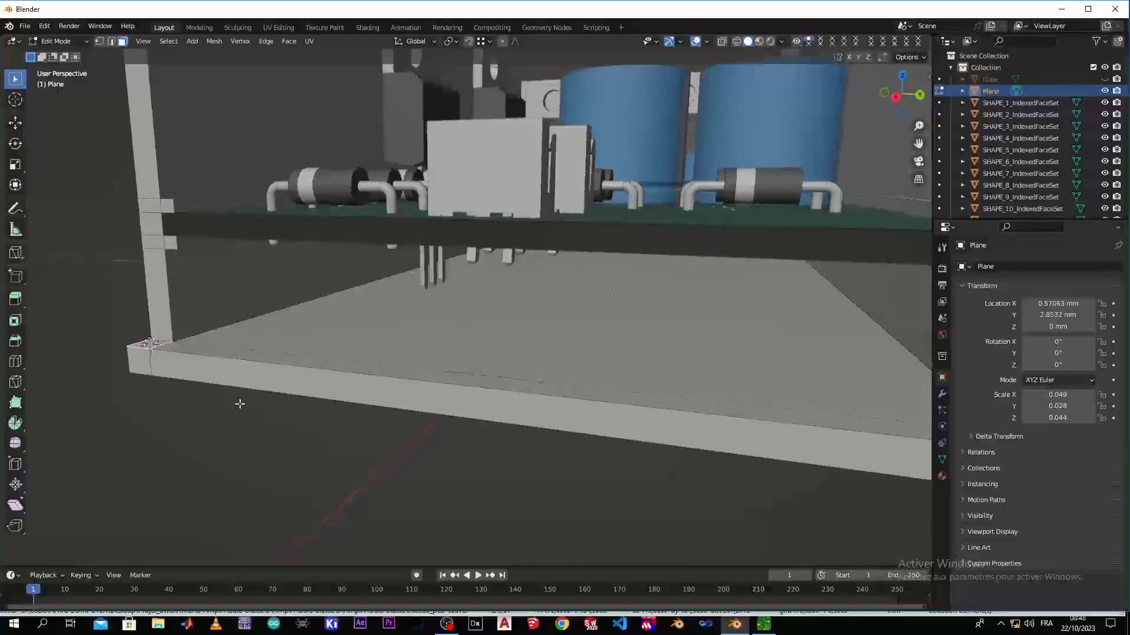
key(ctrl+r)
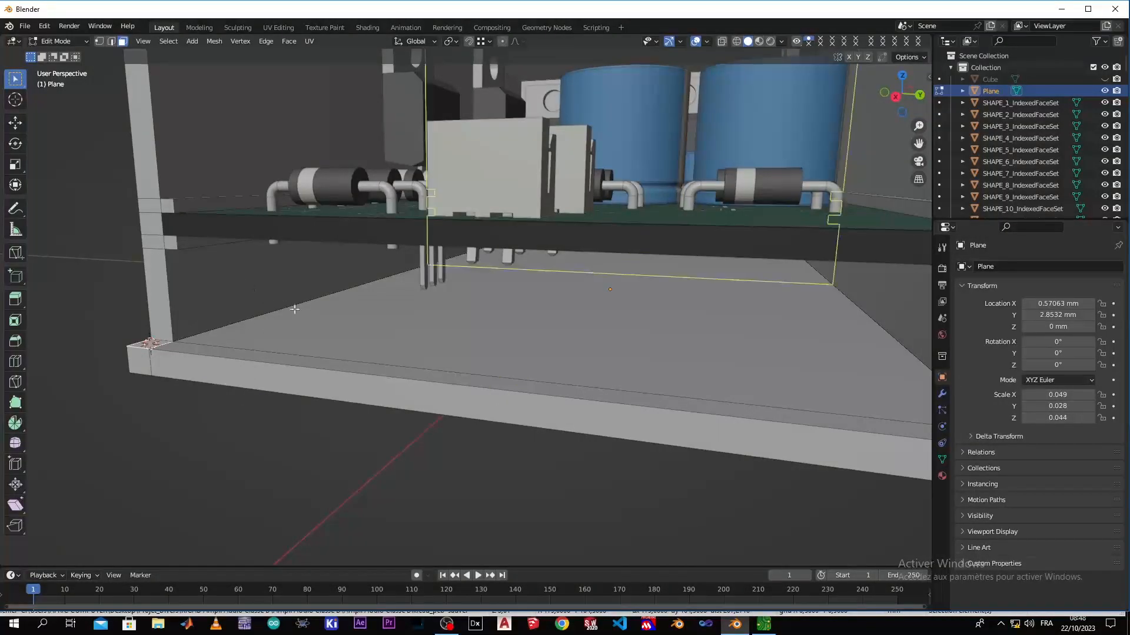
click(377, 287)
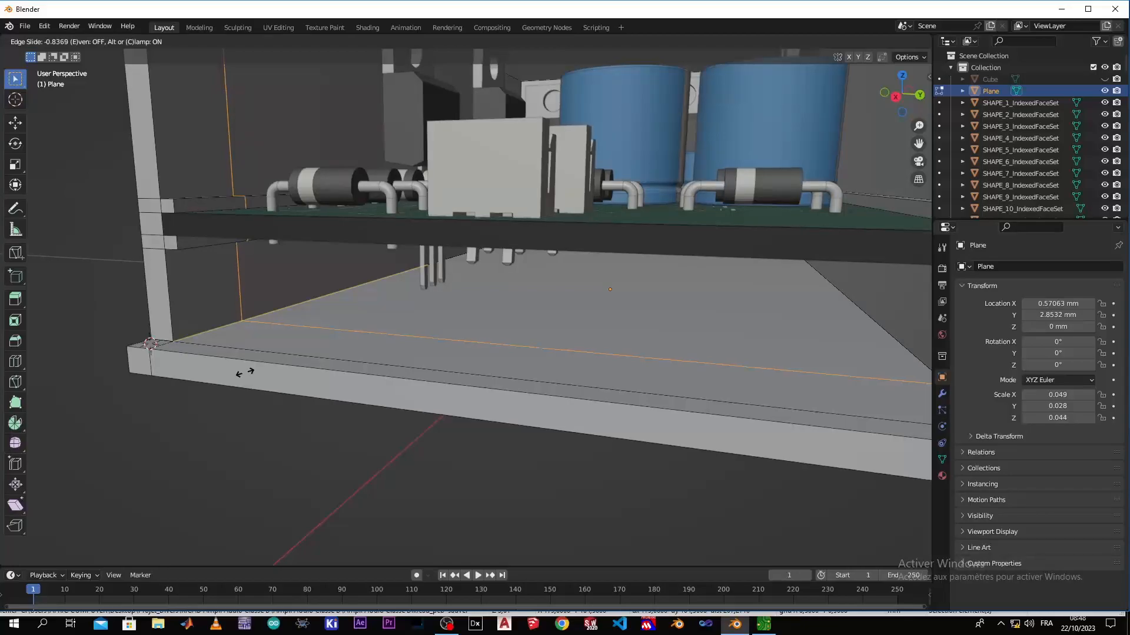
click(241, 380)
middle_drag(241, 380, 346, 450)
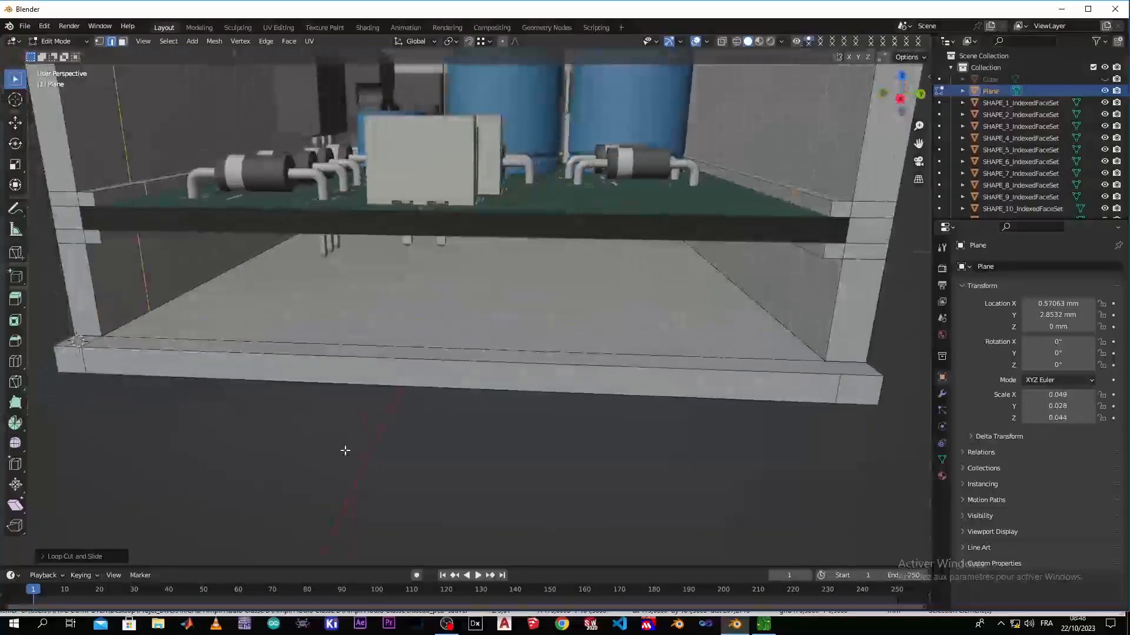
Add a lengthwise loop cut along the enclosure floor and bevel it into two edge loops near the side walls
key(ctrl+r)
click(163, 319)
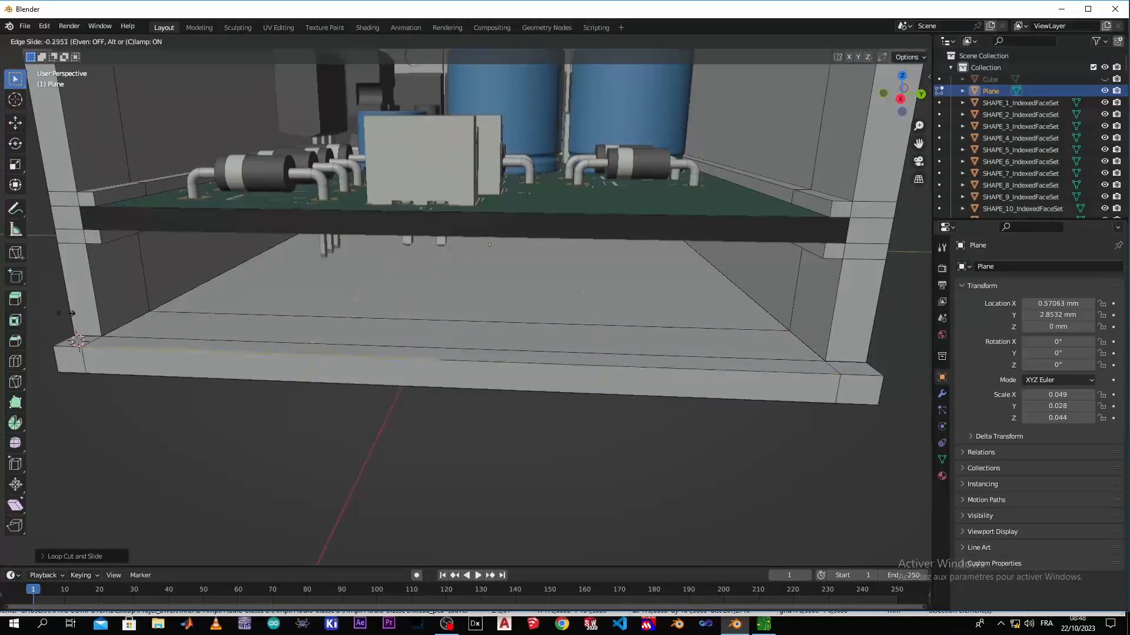
click(58, 314)
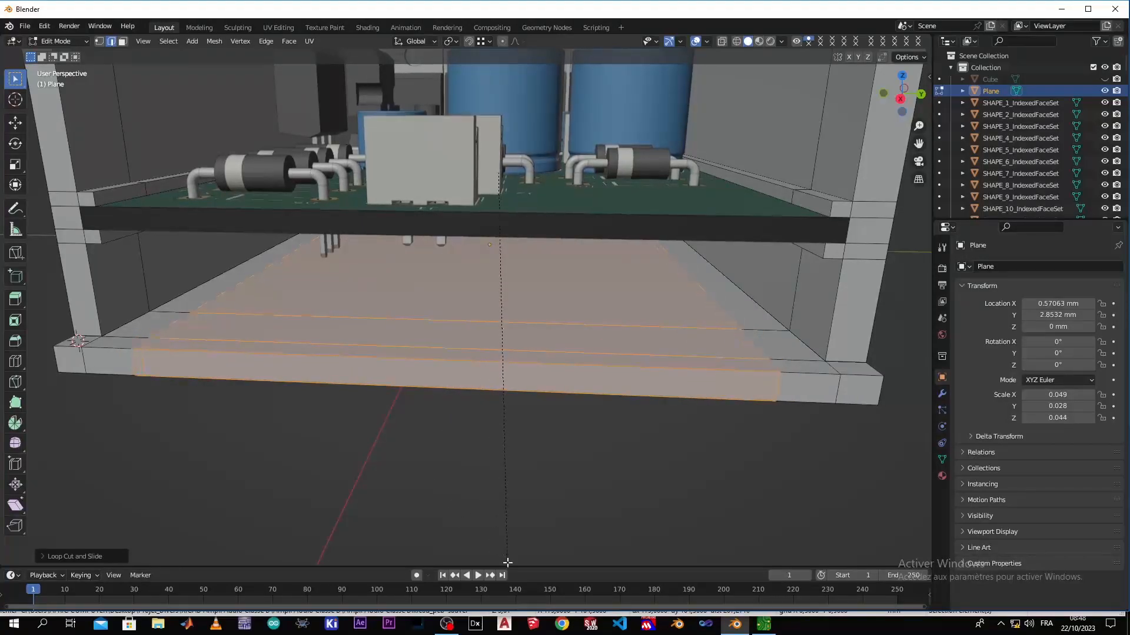
click(508, 560)
click(637, 514)
Undo and redo the floor bevel slightly narrower, keeping one edge loop near each side wall
middle_drag(602, 481, 406, 470)
scroll(404, 475, up, 4)
key(a)
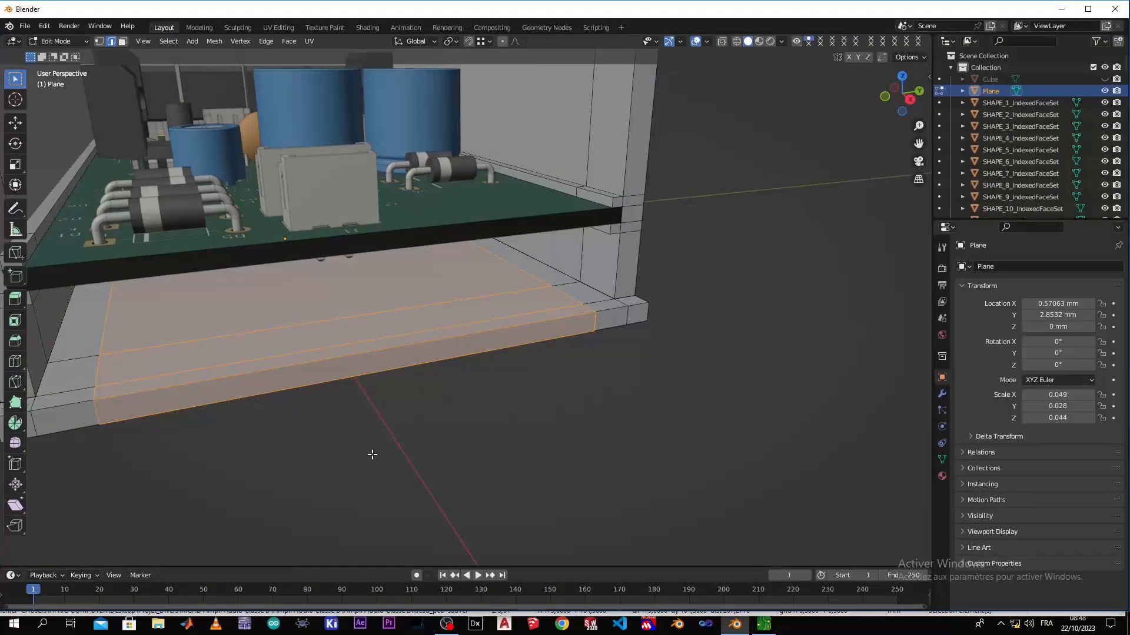
key(ctrl+z)
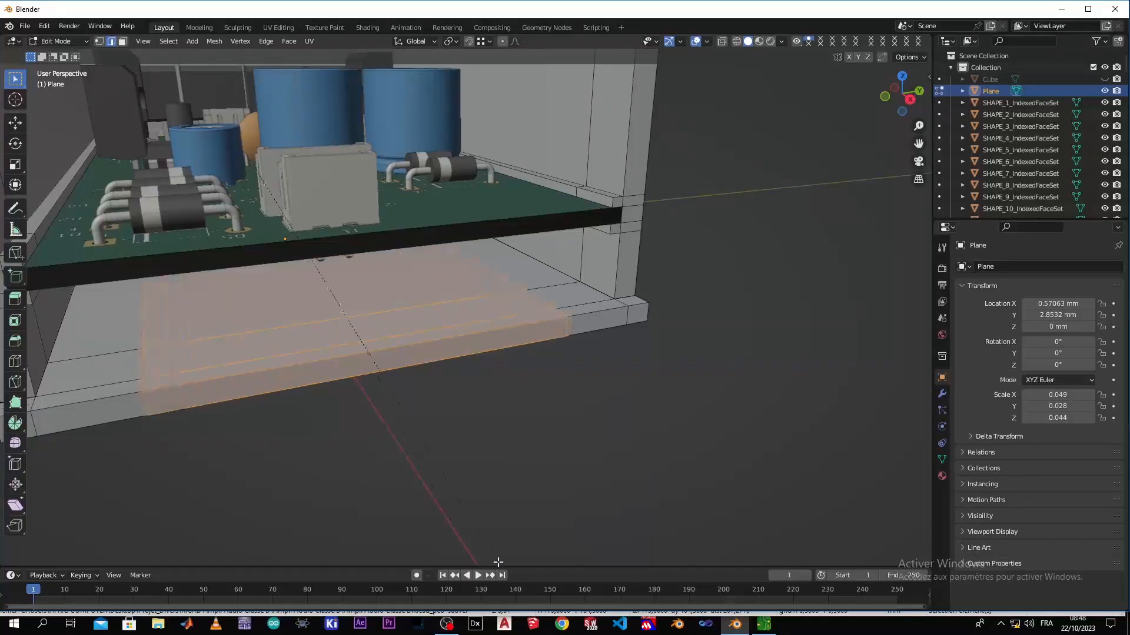
click(510, 64)
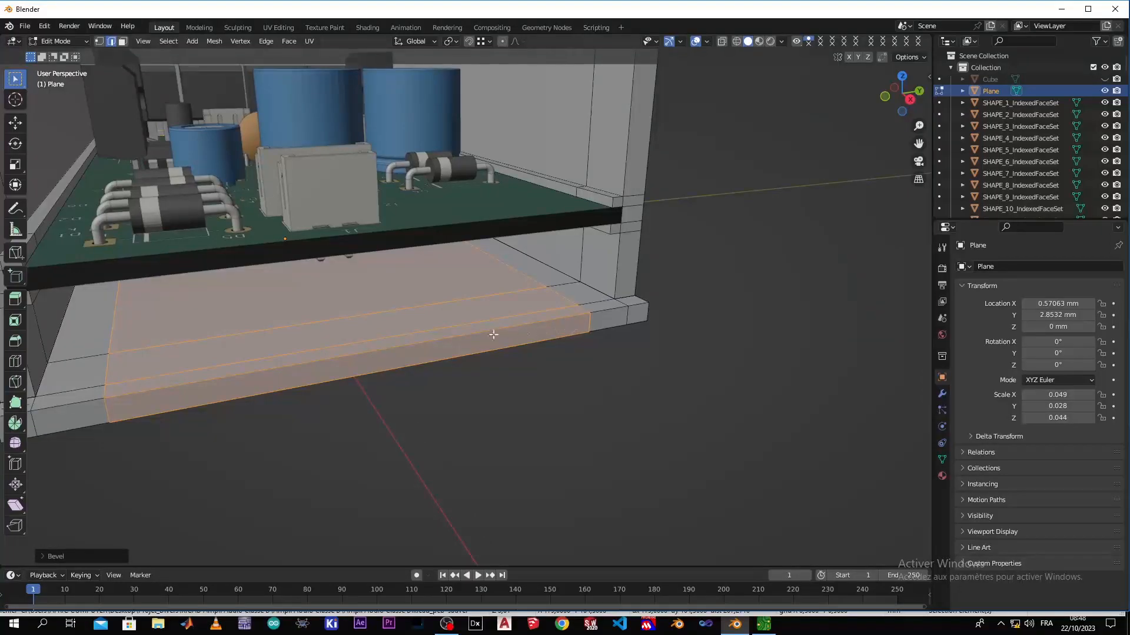
click(487, 379)
In face select mode, select the two front corner faces of the floor and extrude them upward about 5.4 mm as blocks
middle_drag(434, 378, 261, 343)
click(153, 343)
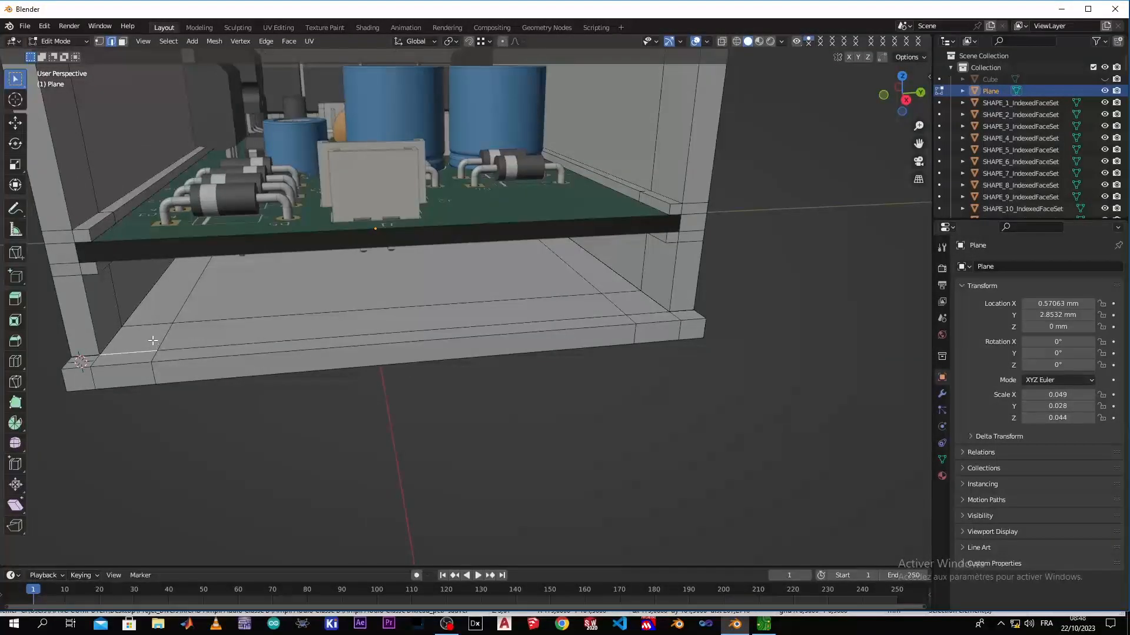
click(125, 42)
click(140, 340)
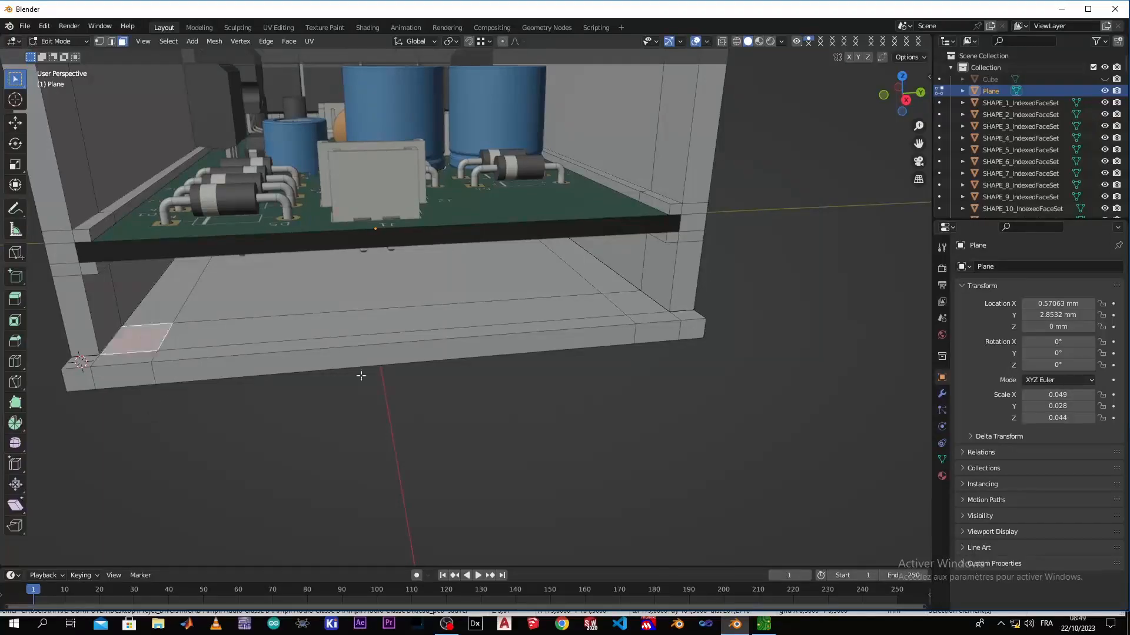
click(638, 304)
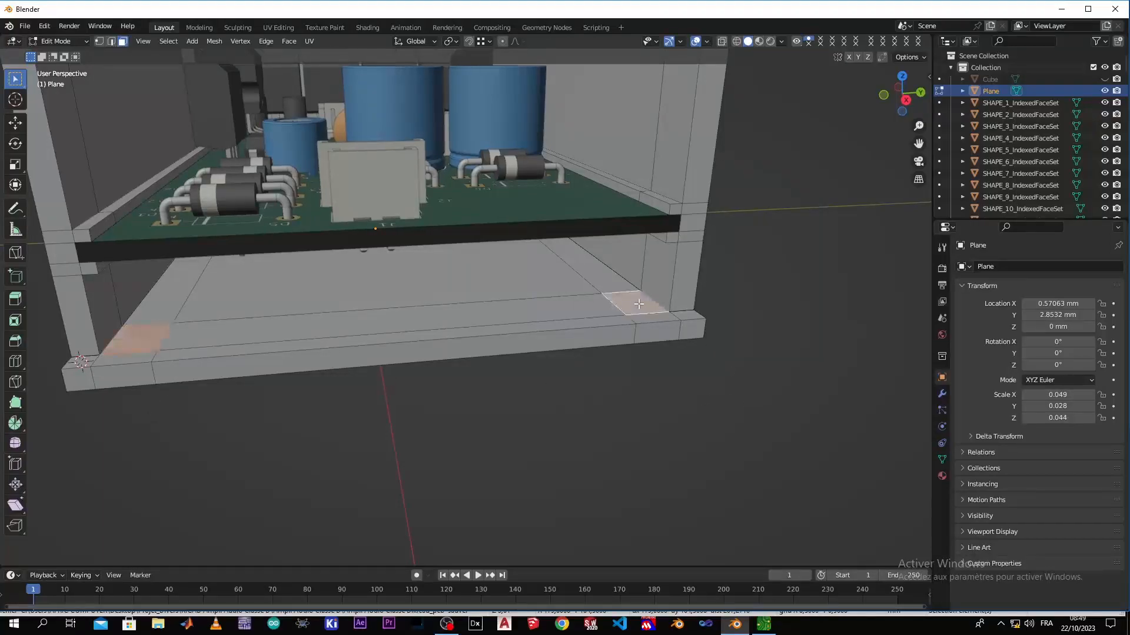
key(e)
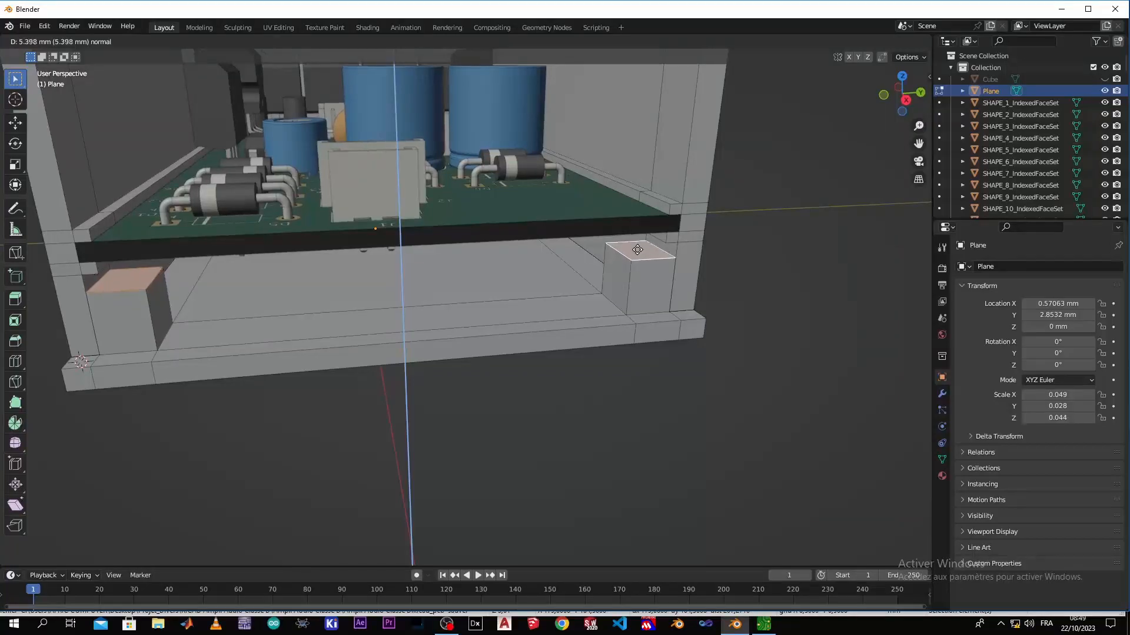
click(636, 251)
Select the front face of the corner block on the negative Y side and snap the 3D cursor to its centre
middle_drag(501, 347, 324, 319)
scroll(324, 320, up, 3)
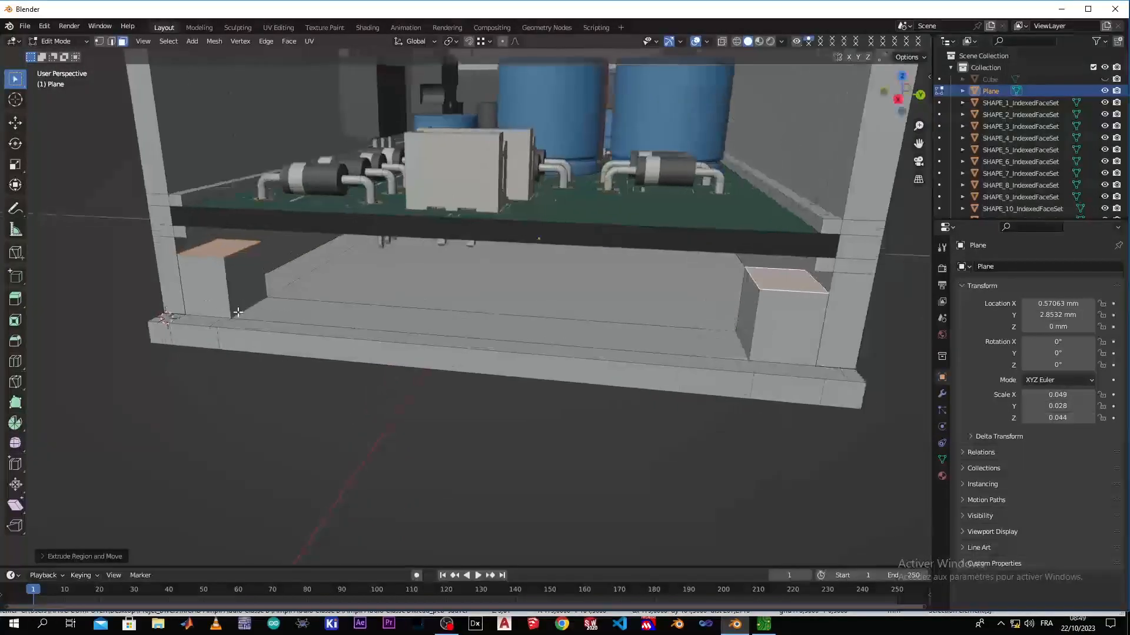
shift+middle_drag(413, 377, 492, 384)
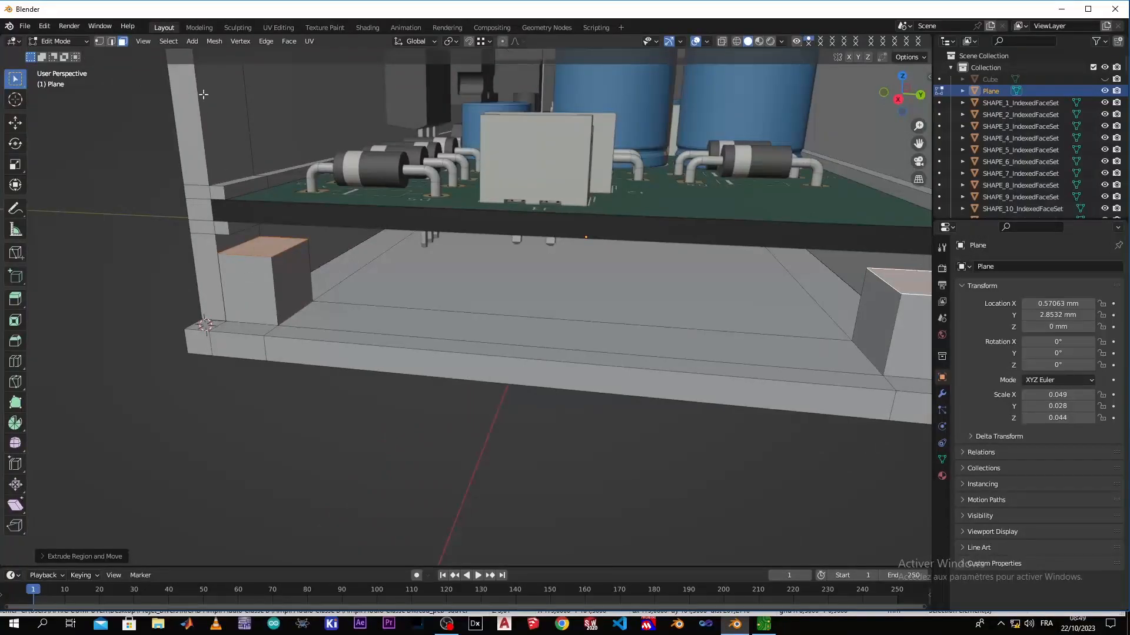
click(243, 290)
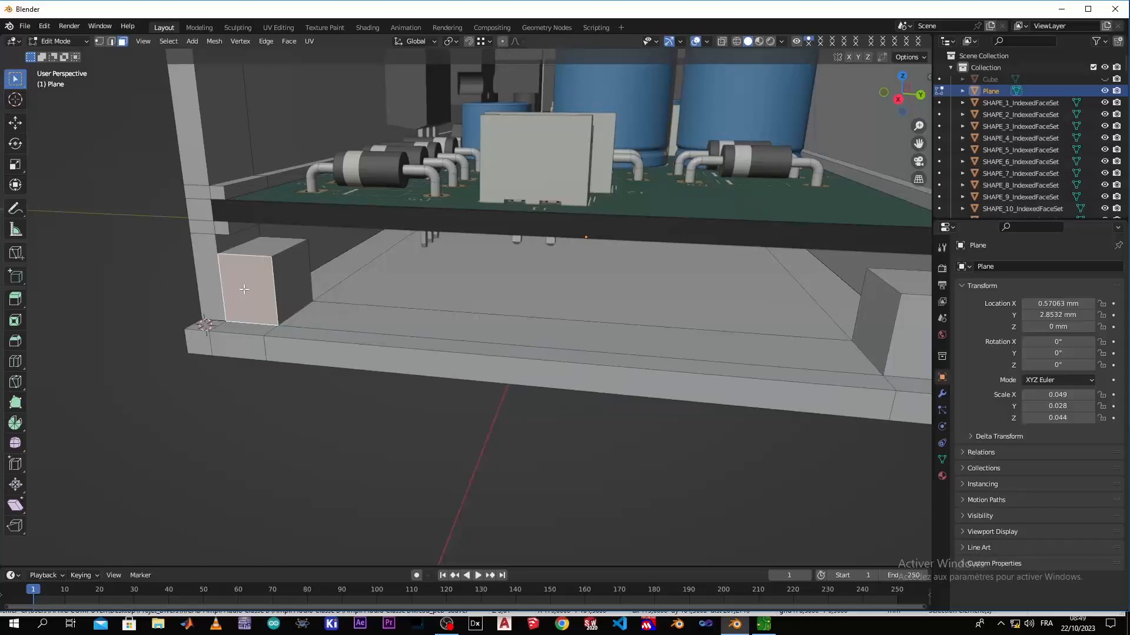
key(shift+s)
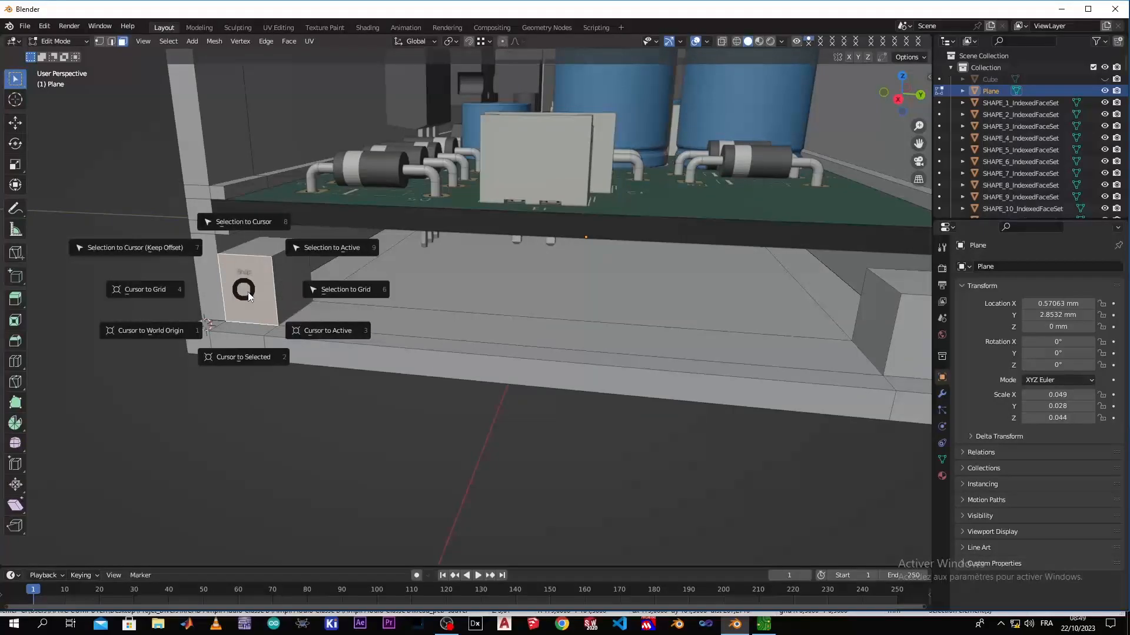
click(251, 360)
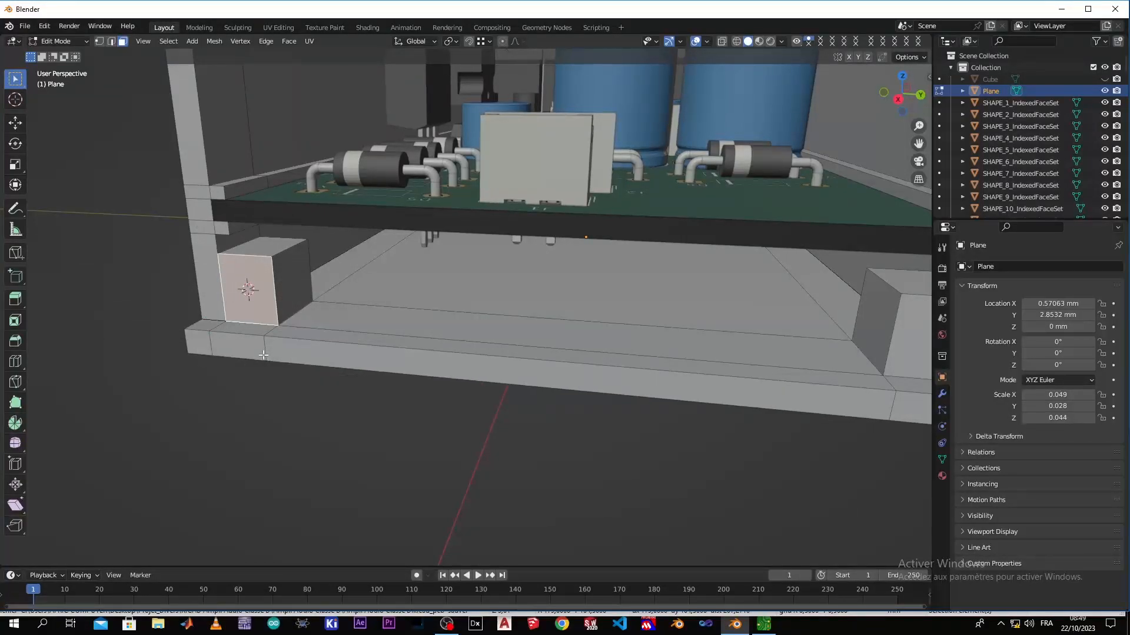
Return to Object Mode and add a Bolt mesh at the 3D cursor
key(Tab)
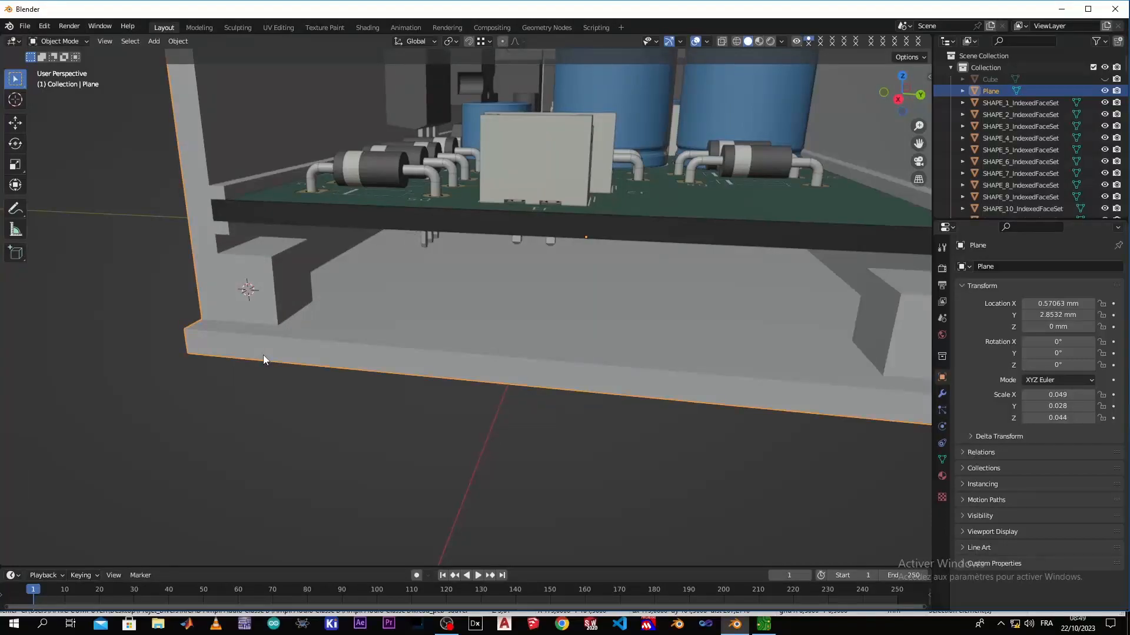
key(shift+a)
mouse_move(263, 355)
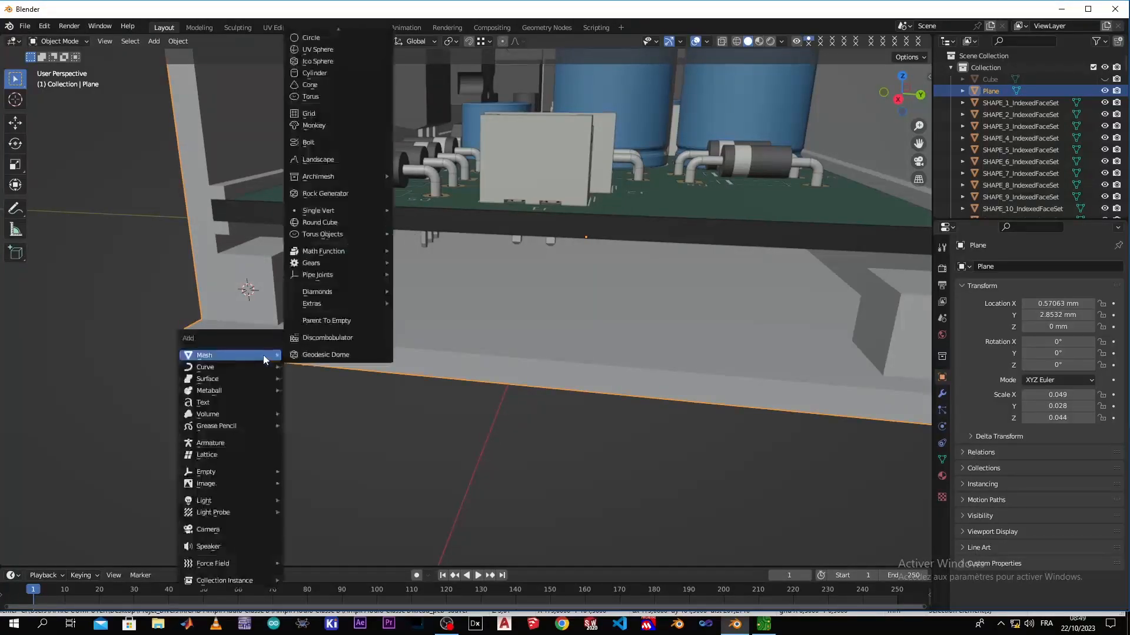
click(330, 144)
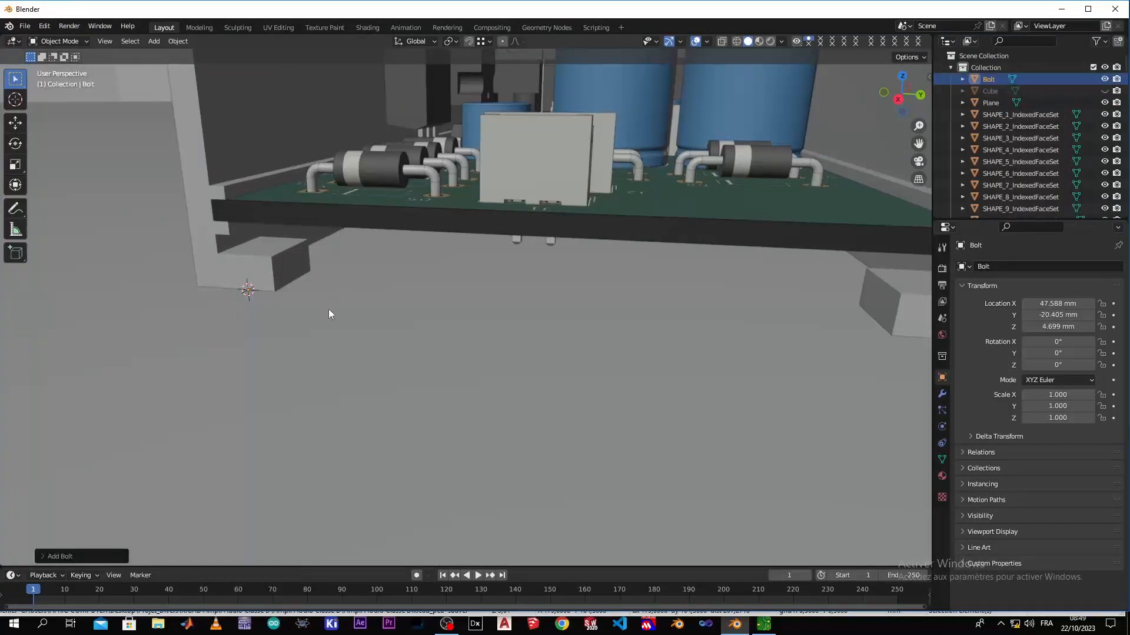
Scale the bolt down uniformly in several passes to about 0.000975 so it fits the corner block
scroll(328, 310, down, 10)
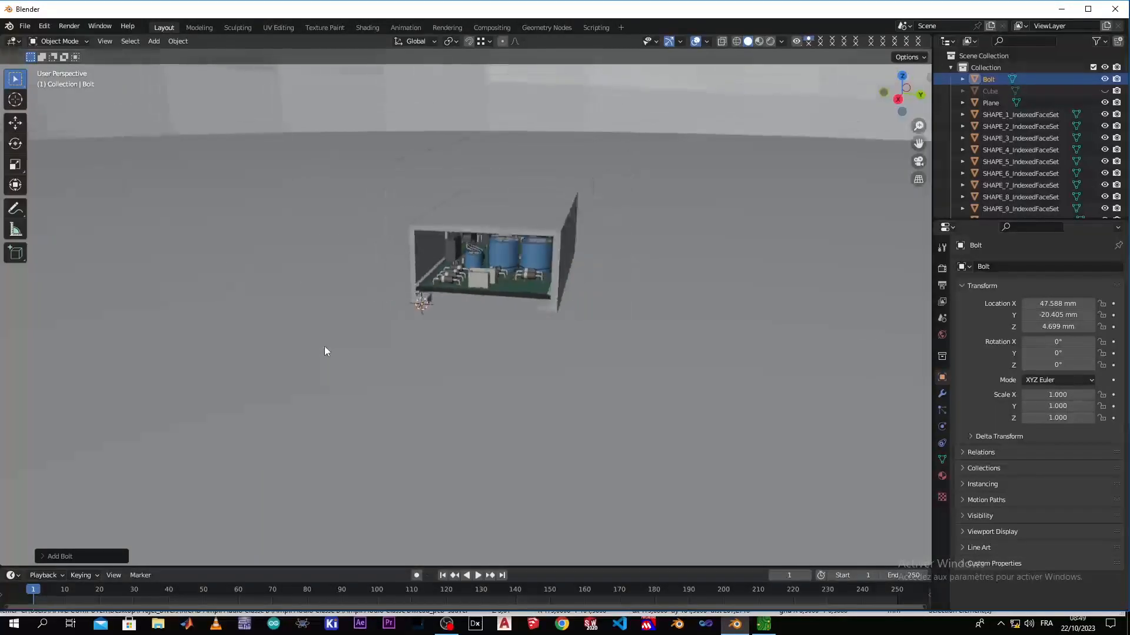
key(s)
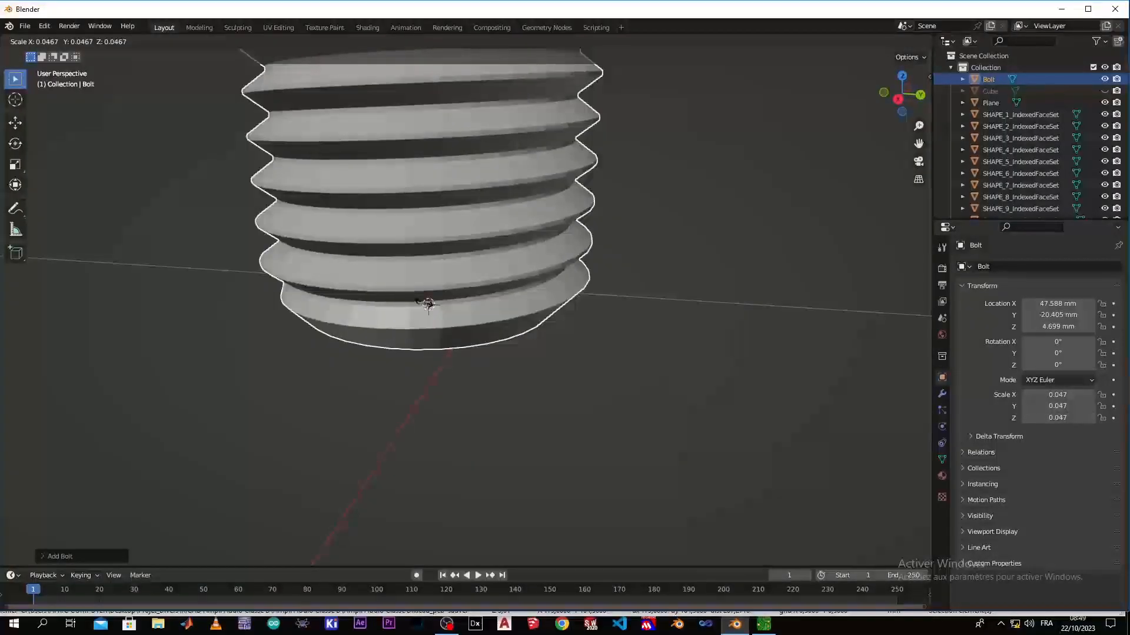
click(427, 301)
scroll(426, 298, down, 3)
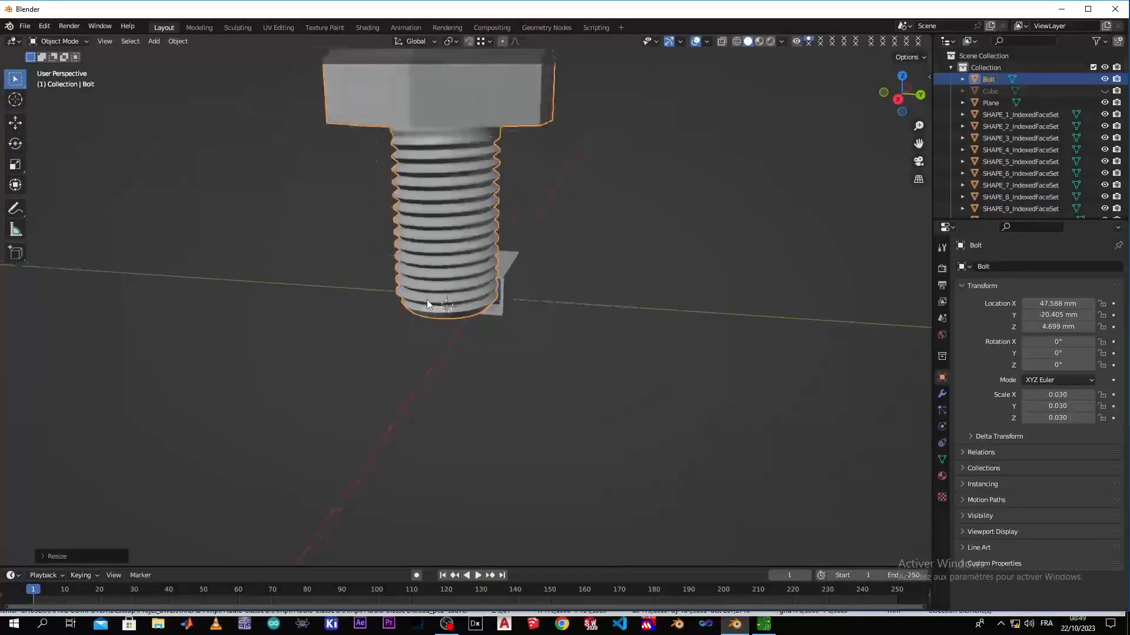
key(s)
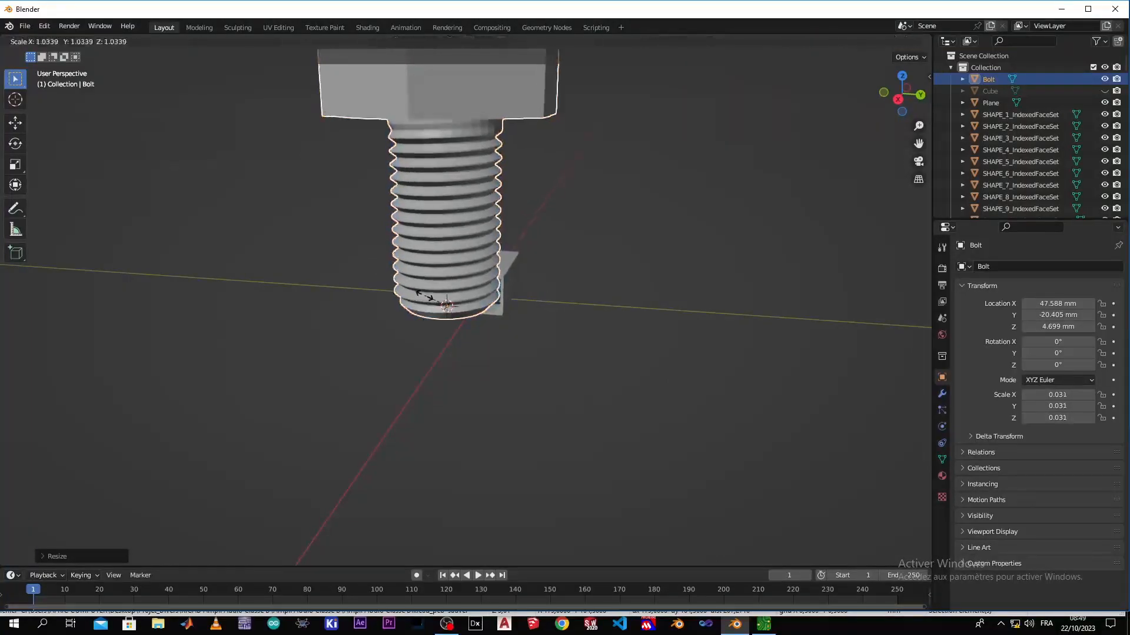
click(448, 301)
scroll(440, 302, up, 4)
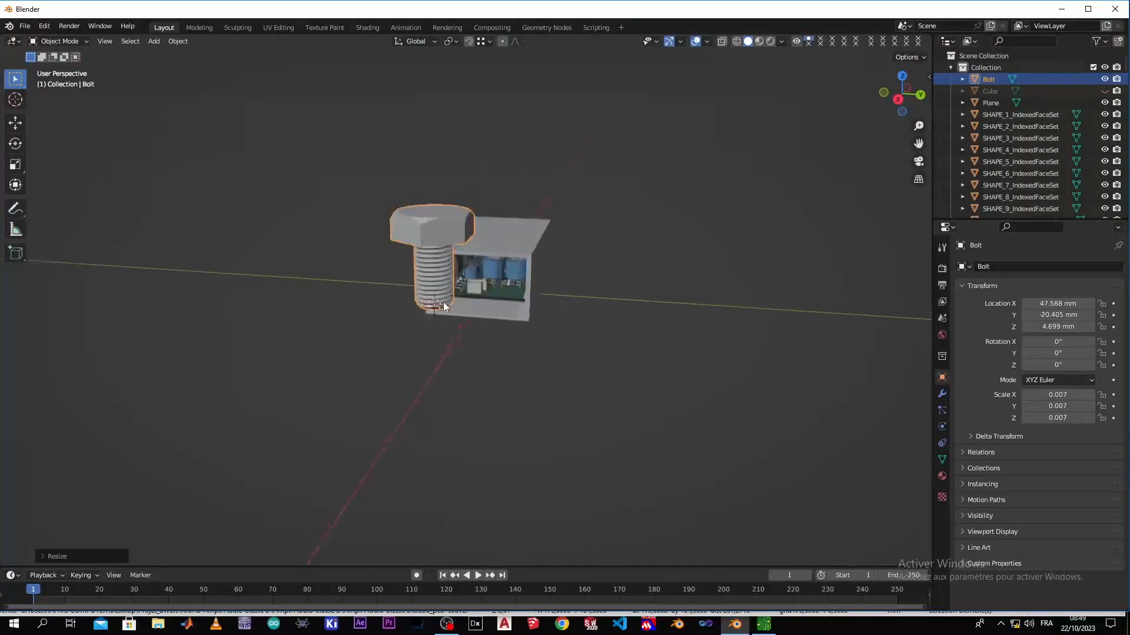
key(s)
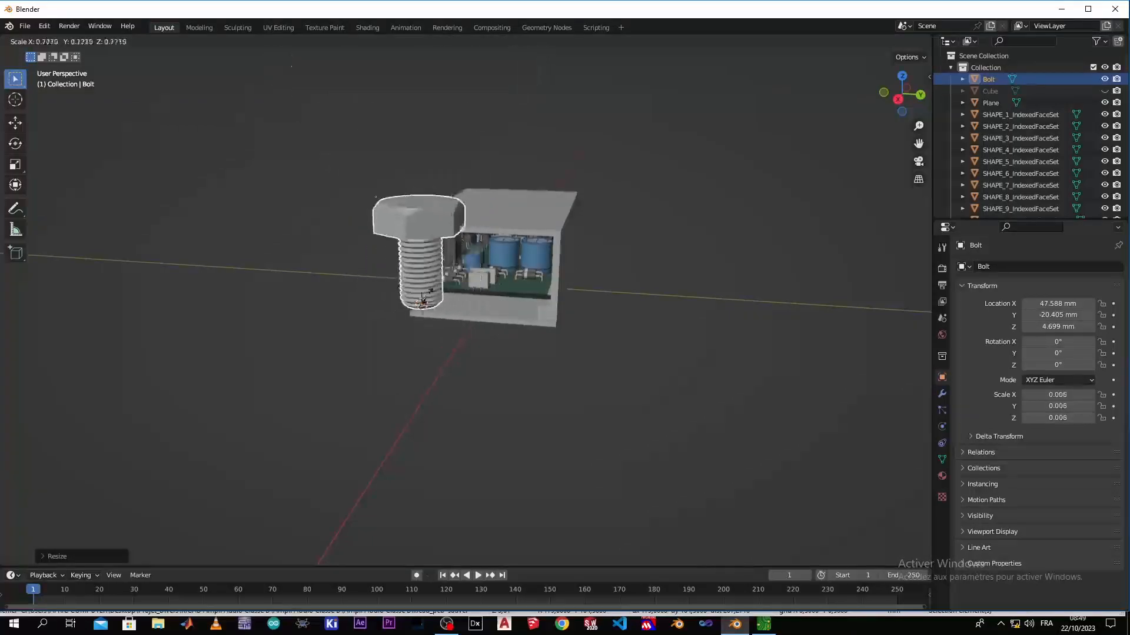
click(422, 294)
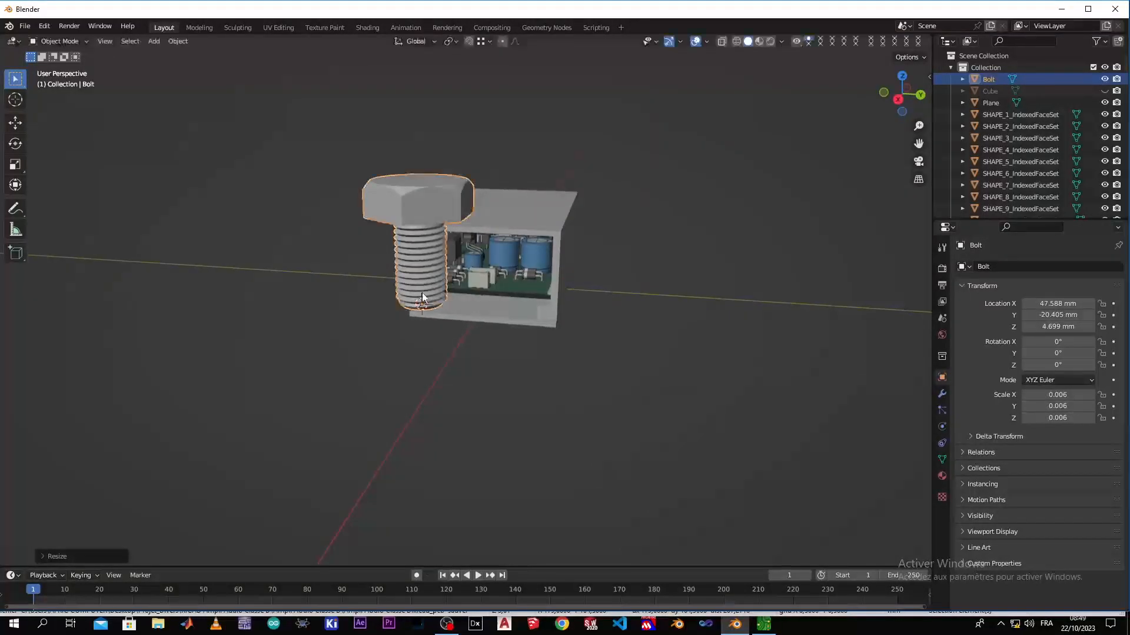
scroll(411, 308, up, 3)
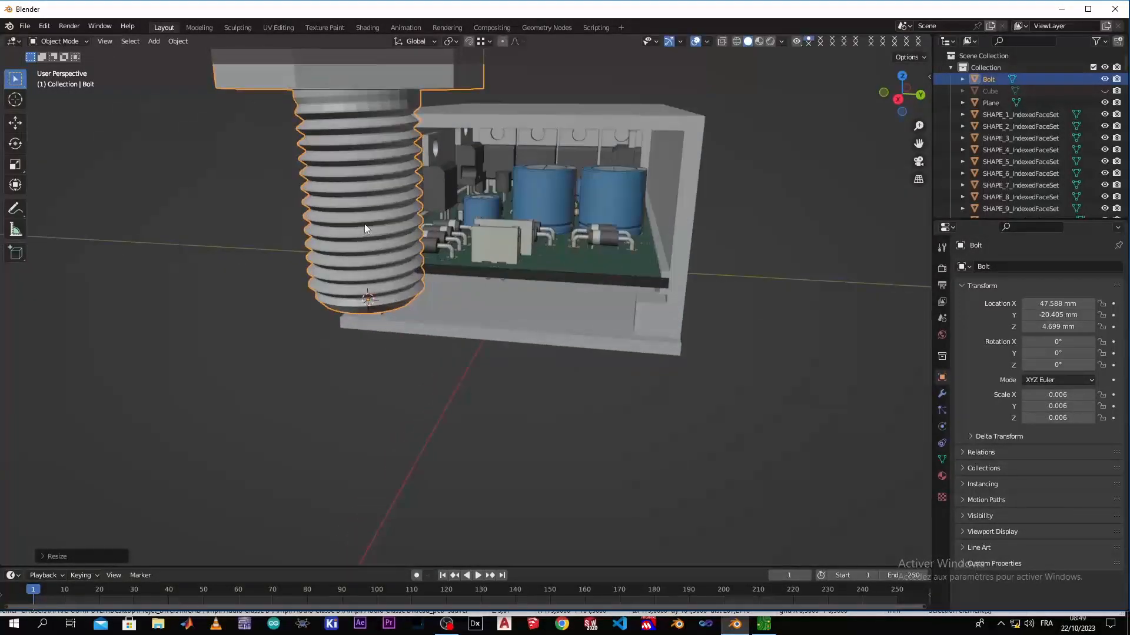
key(s)
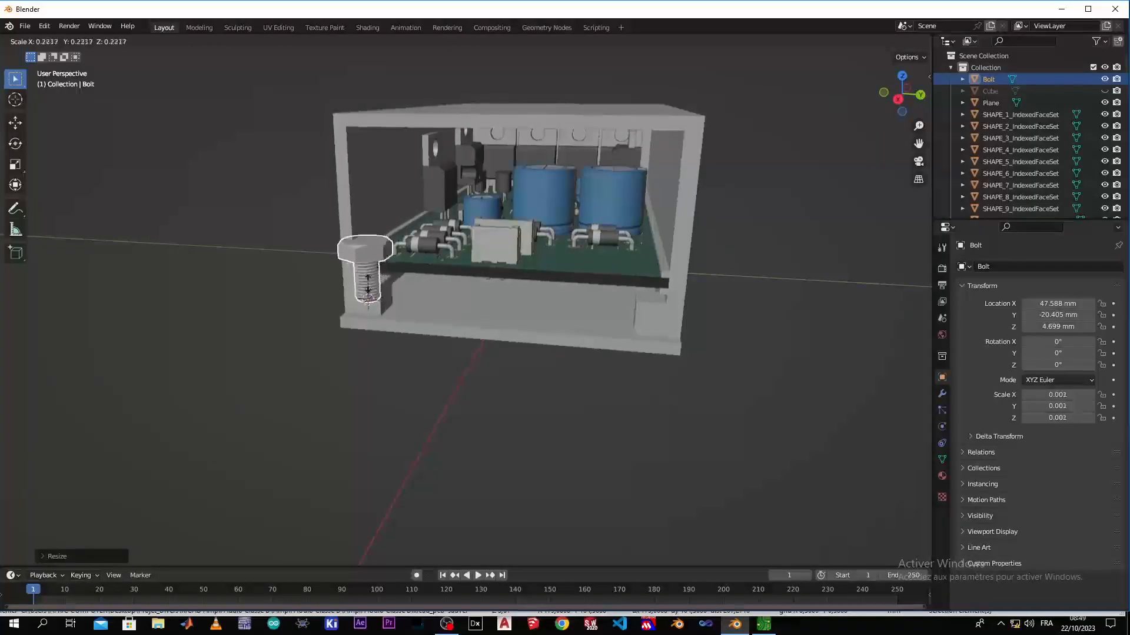
click(366, 296)
Rotate the bolt 90° about the global Y axis
scroll(366, 296, up, 3)
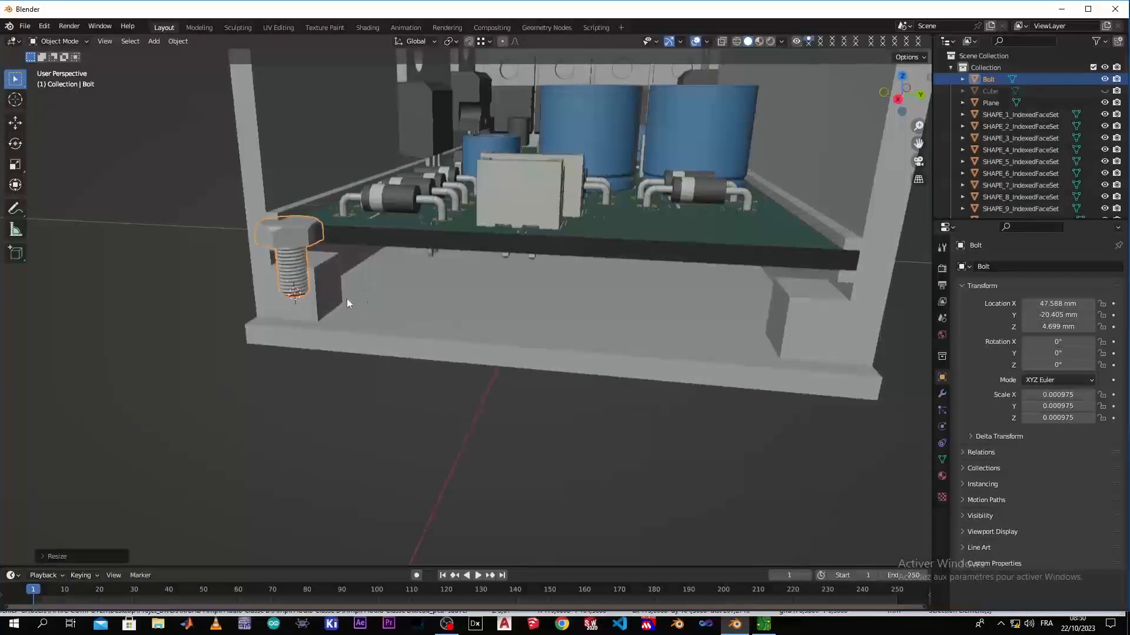
key(r)
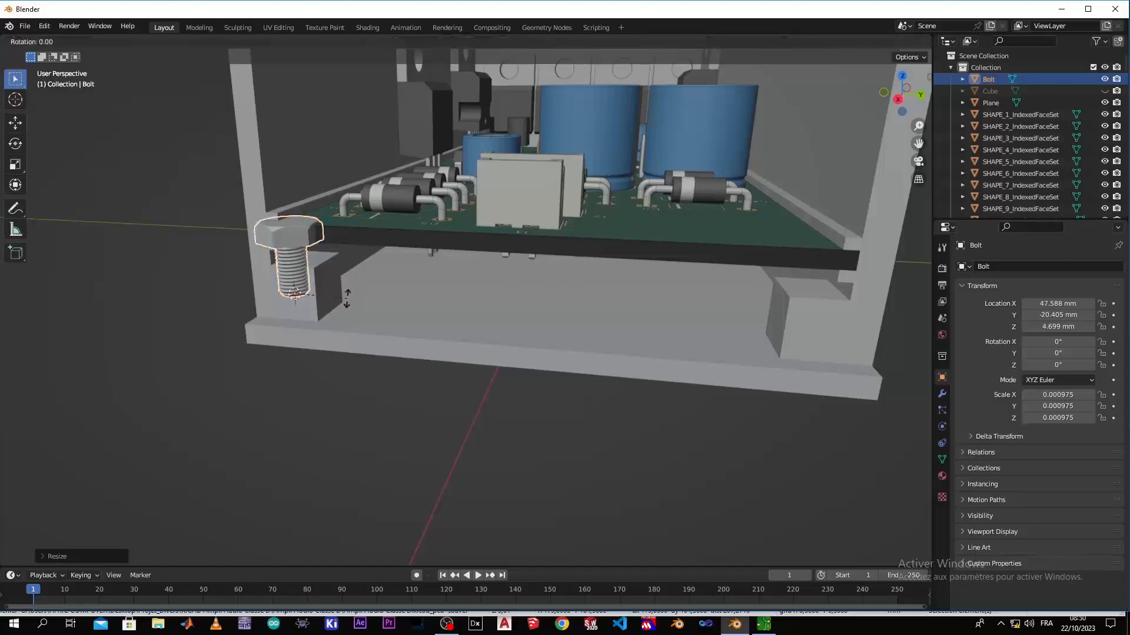
text(y)
text(90)
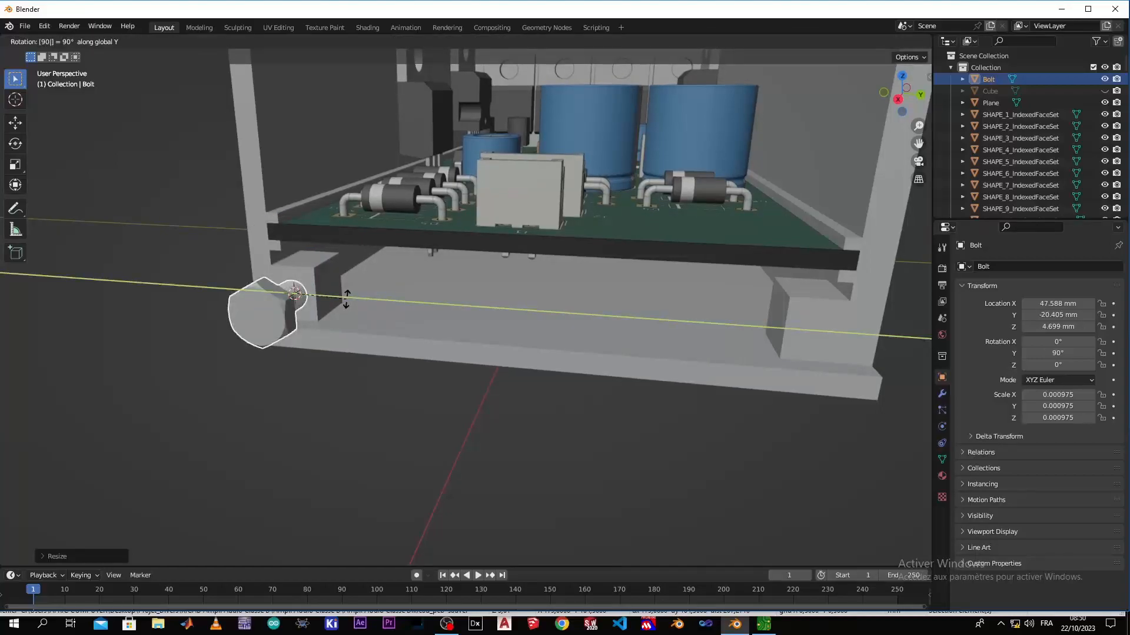
key(Return)
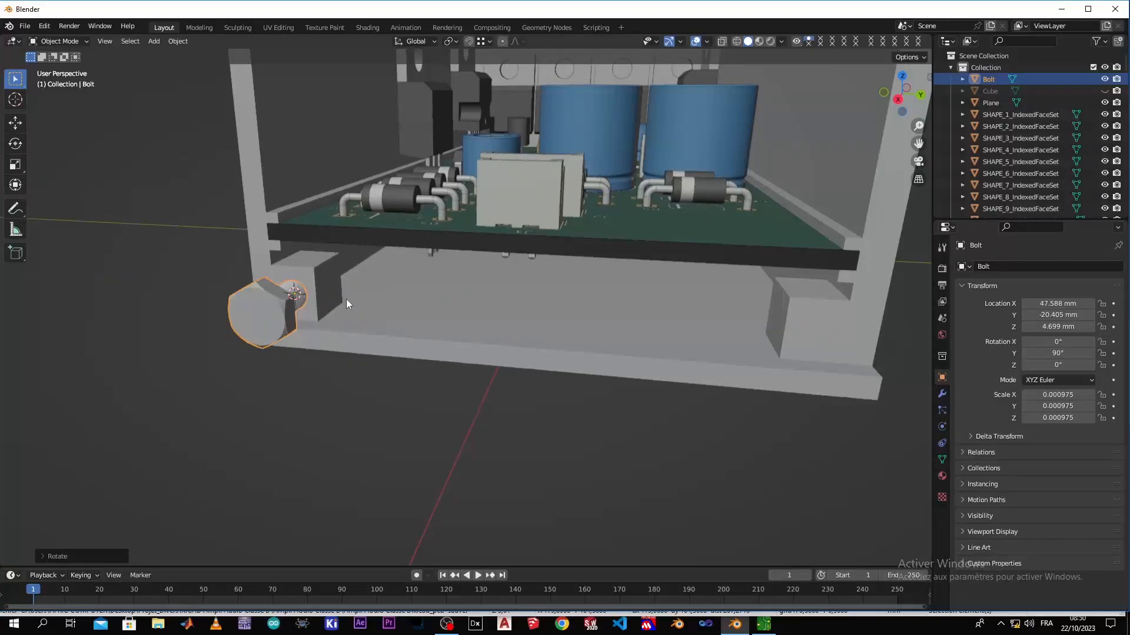
In the enclosure's Edit Mode, snap the 3D cursor to the front face of the positive Y corner block, and return to Object Mode
scroll(346, 299, up, 3)
scroll(295, 313, down, 2)
middle_drag(296, 314, 364, 326)
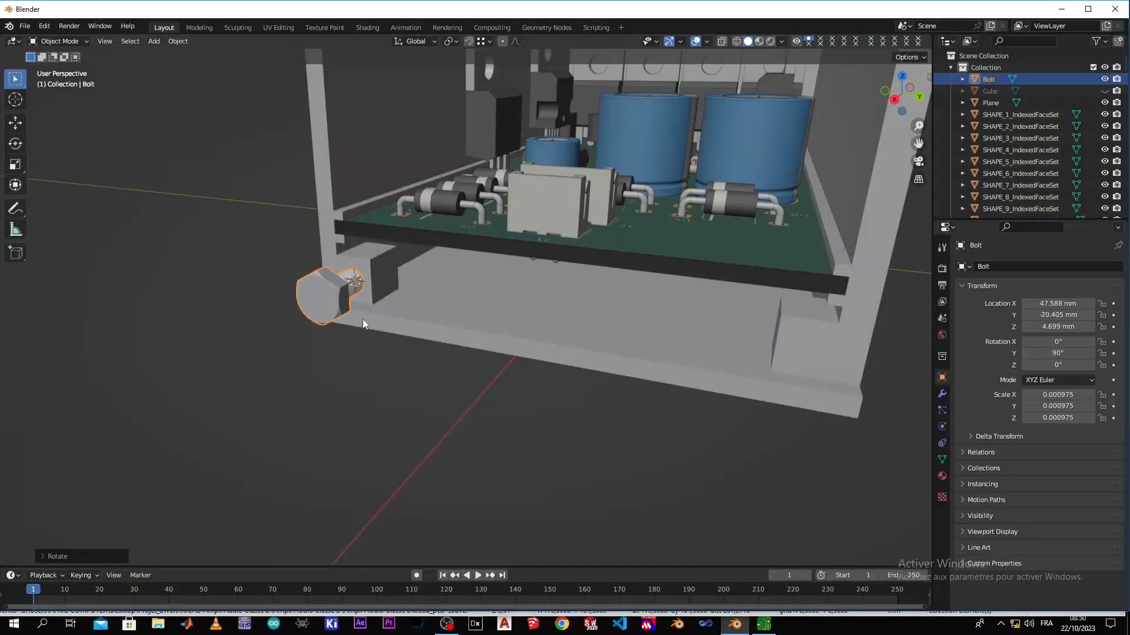
scroll(362, 319, down, 2)
scroll(376, 319, up, 3)
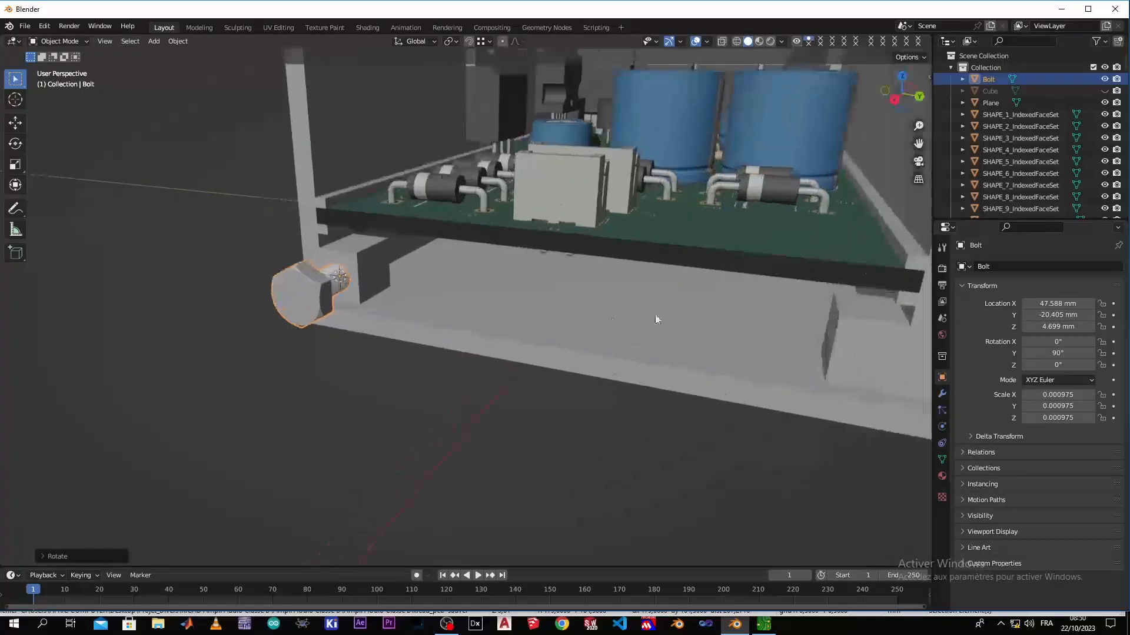
click(613, 353)
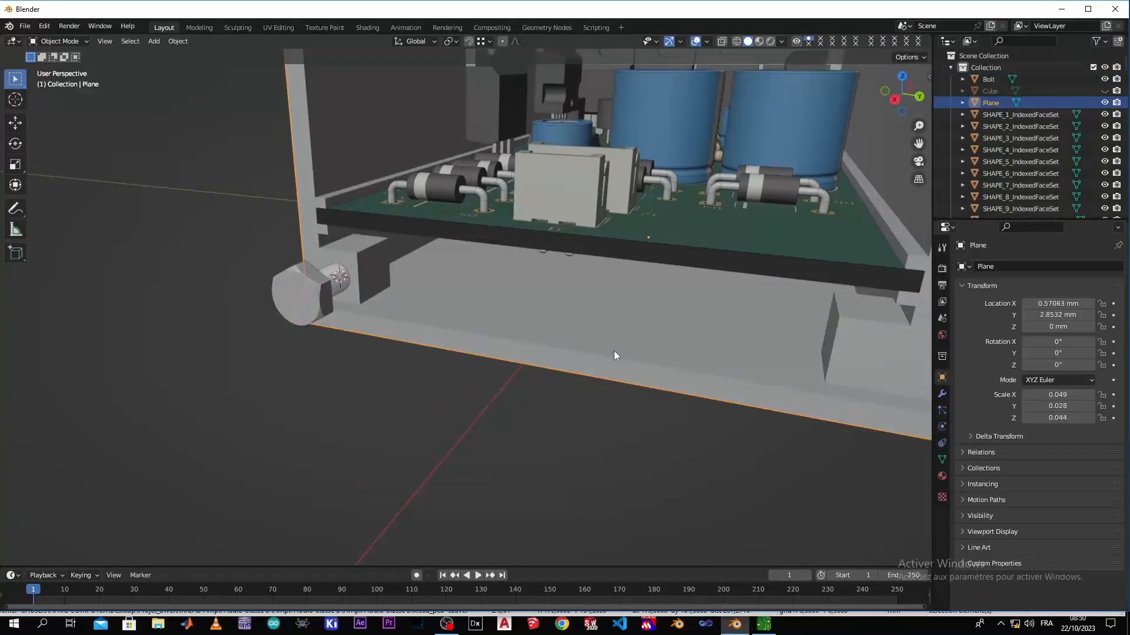
key(Tab)
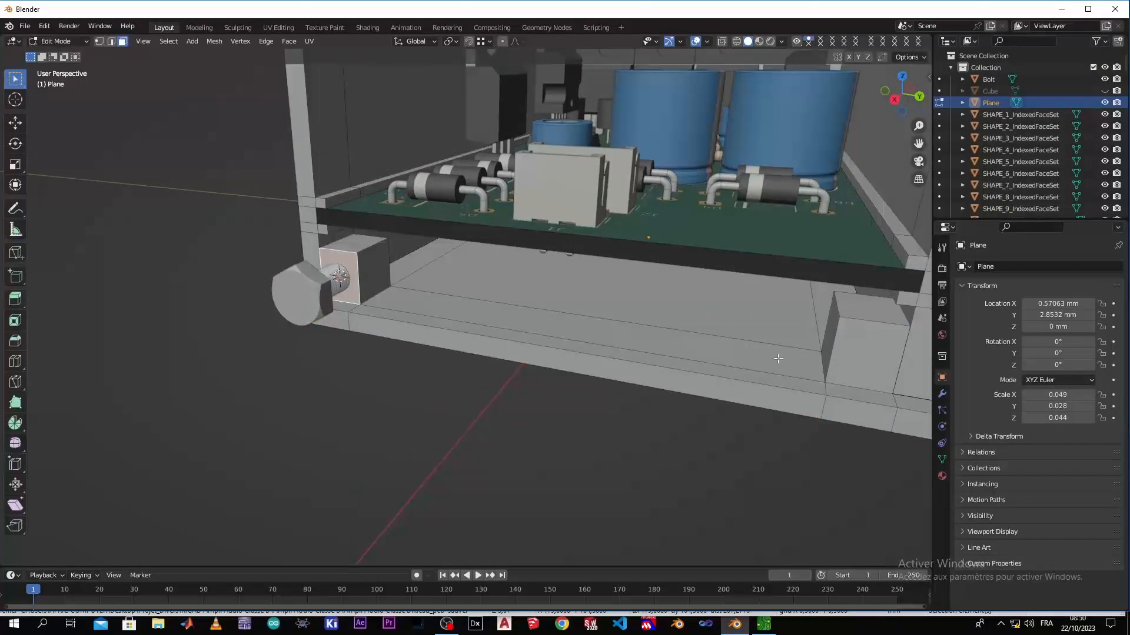
click(871, 360)
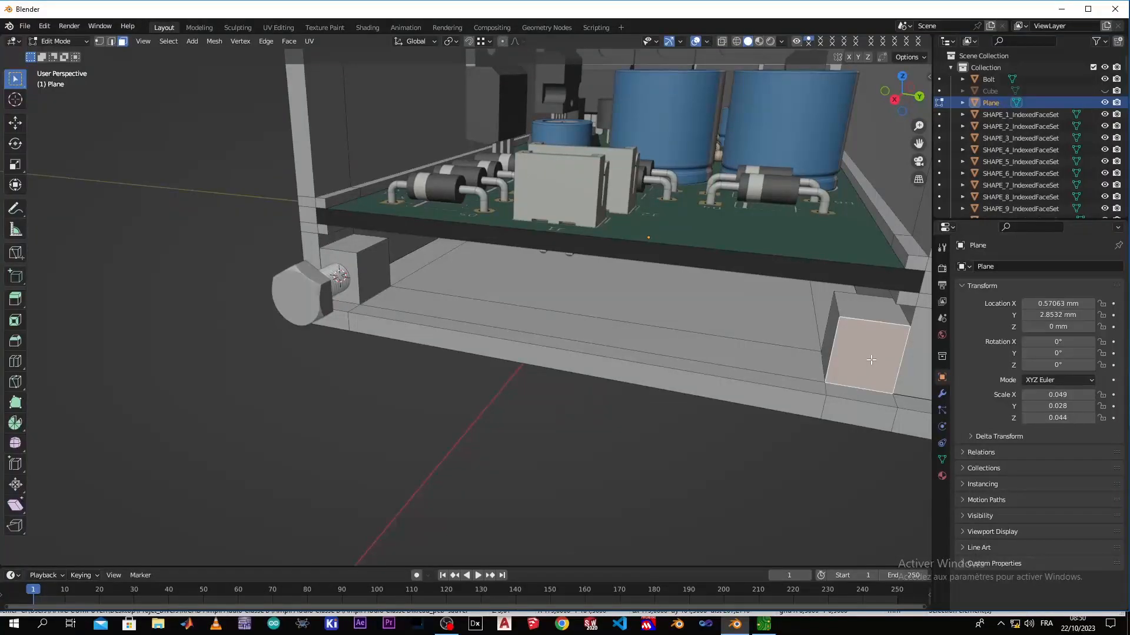
key(shift+s)
click(891, 426)
key(Tab)
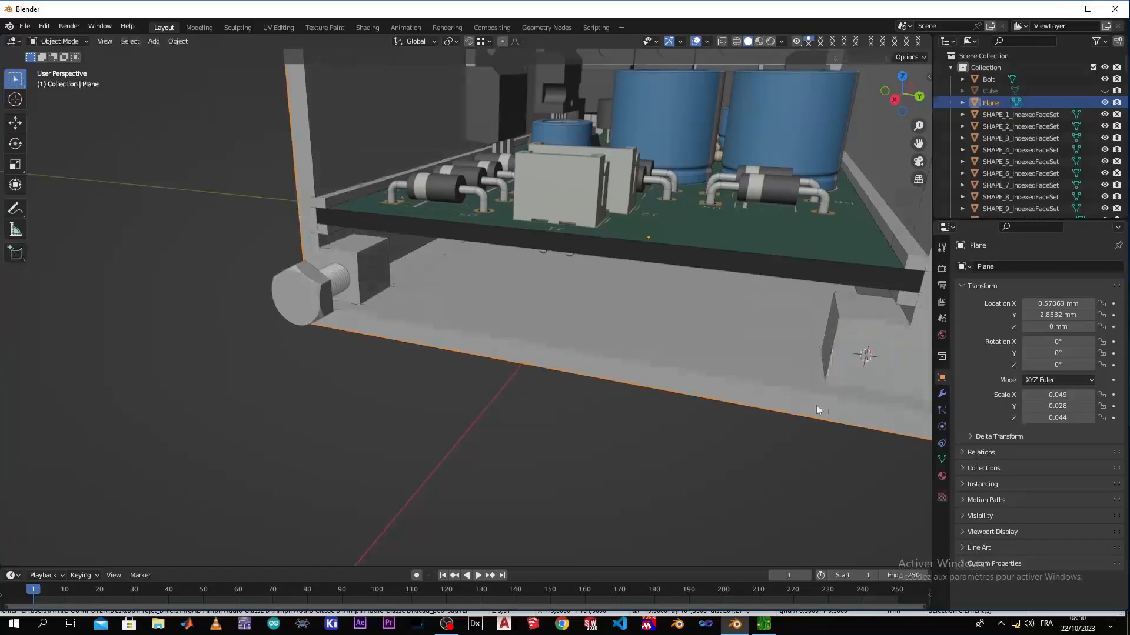
Duplicate the bolt and move the copy about 17.6 mm along the global Y axis
middle_drag(631, 370, 585, 373)
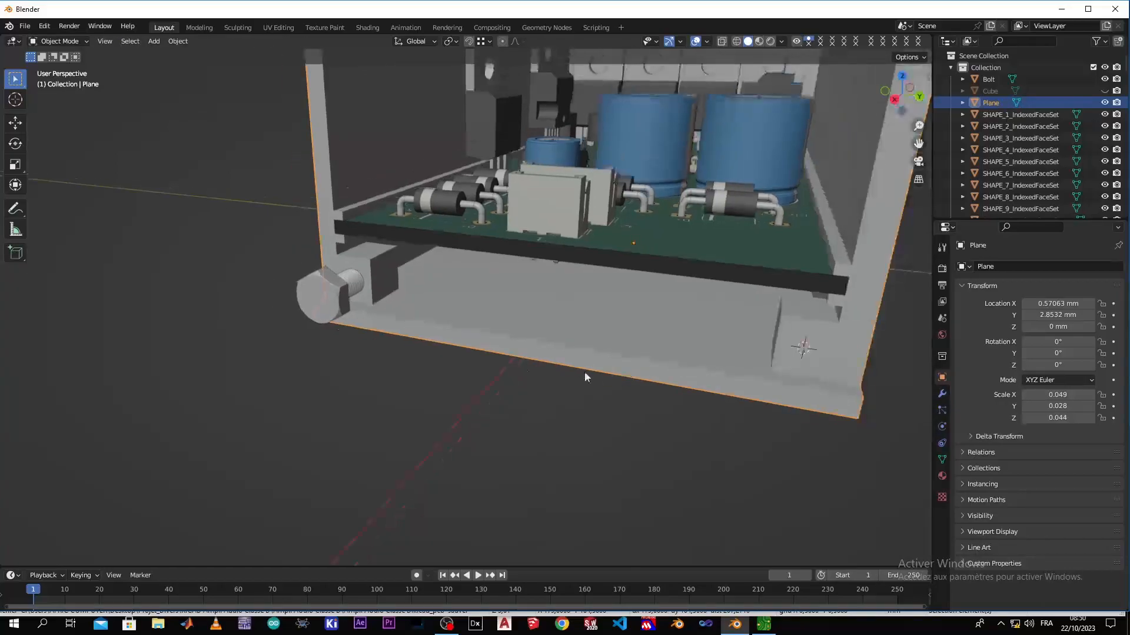
click(335, 308)
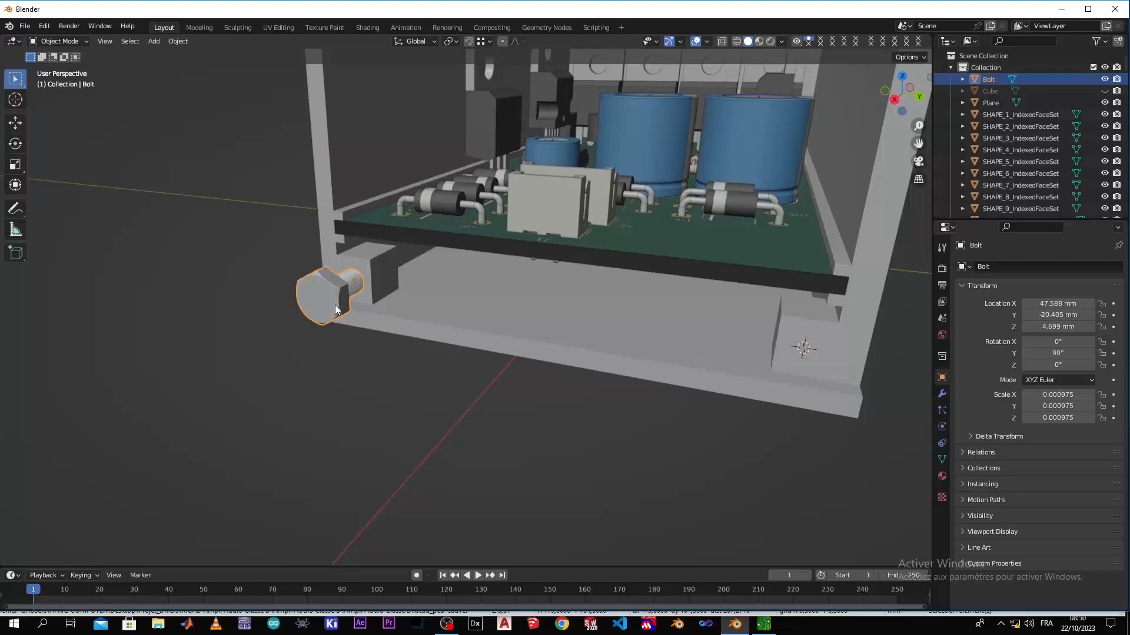
key(shift+d)
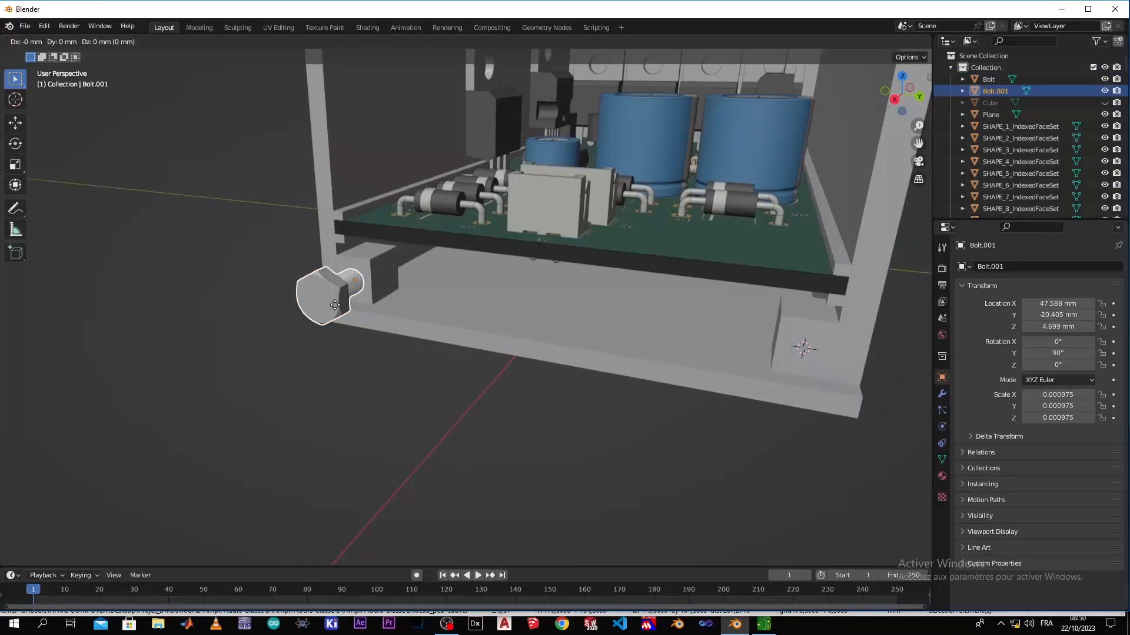
key(x)
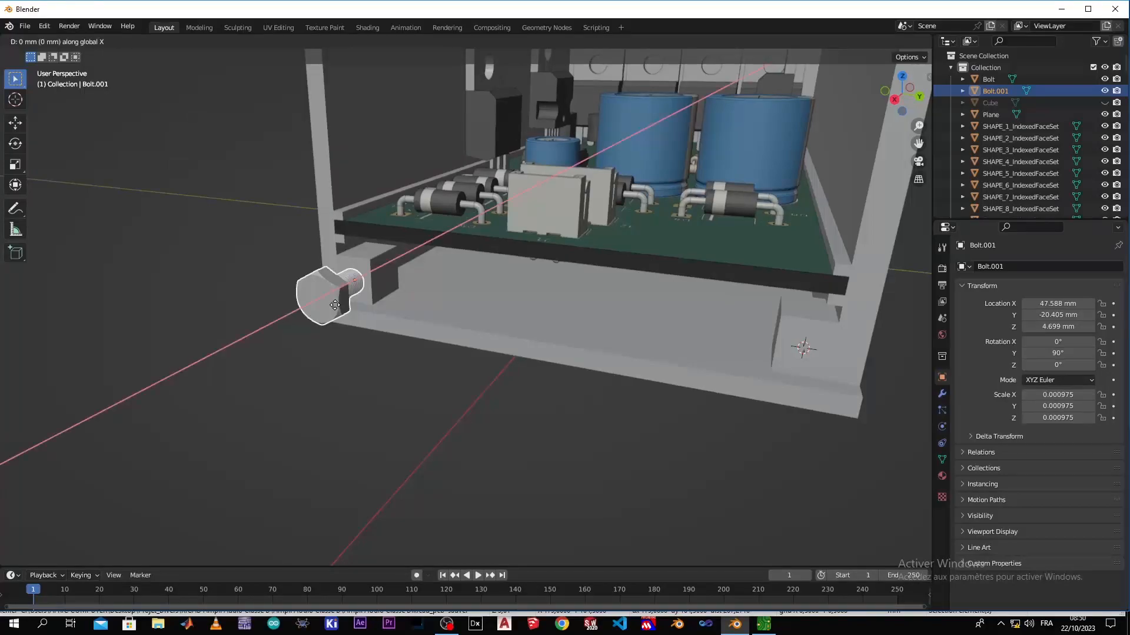
key(y)
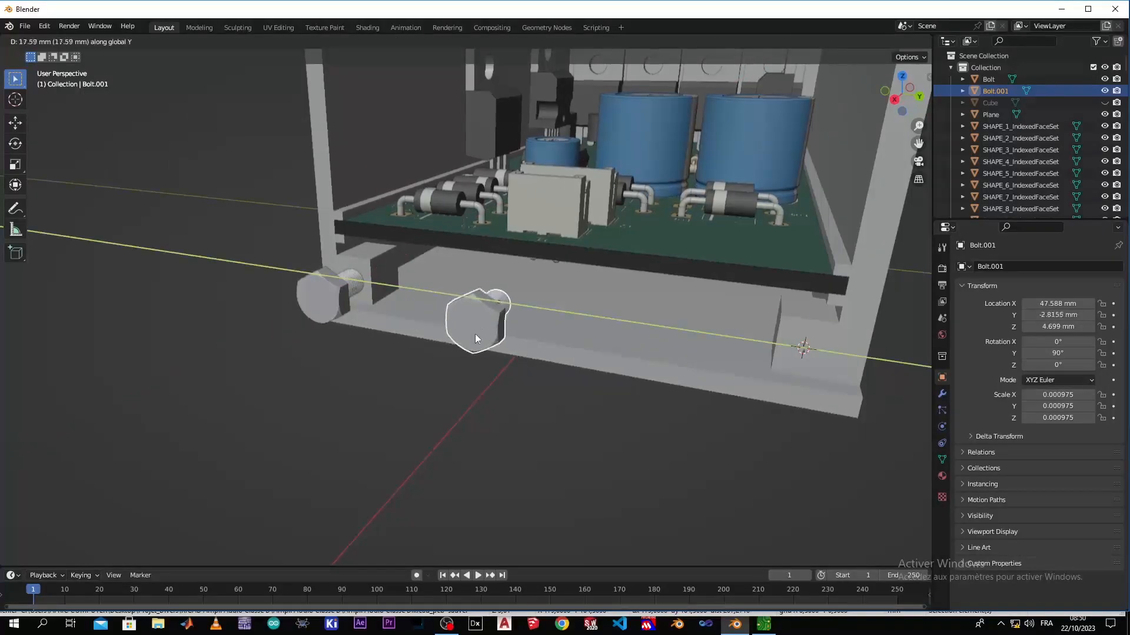
click(475, 334)
Snap the duplicated bolt to the 3D cursor with Keep Offset and clear the selection
mouse_move(588, 400)
middle_down()
mouse_move(483, 390)
mouse_move(581, 401)
middle_up()
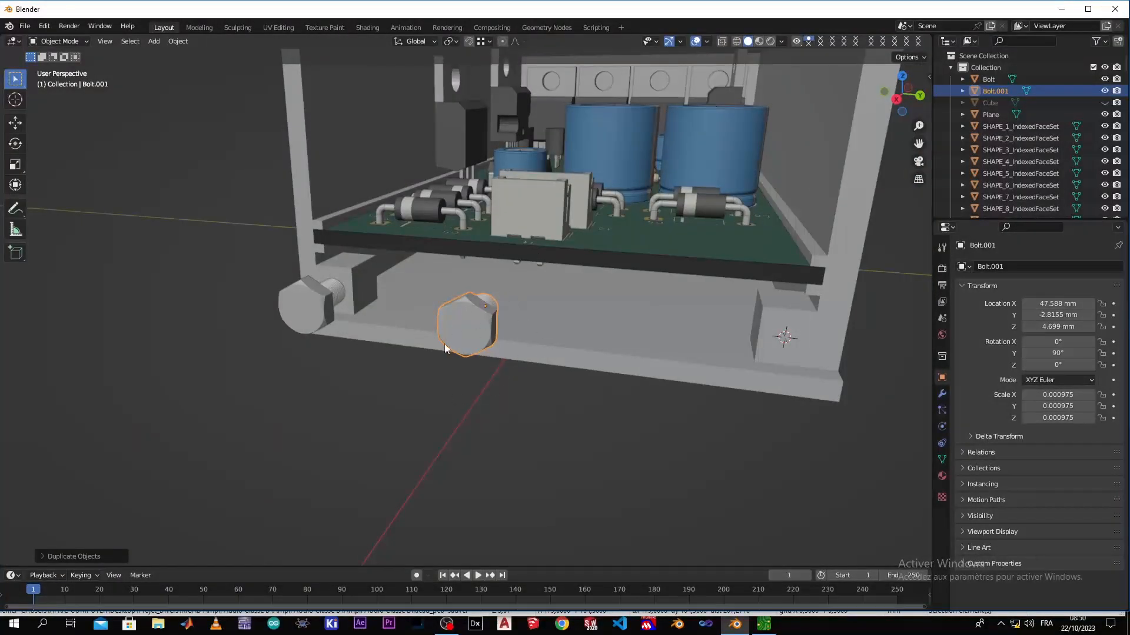
key(shift+s)
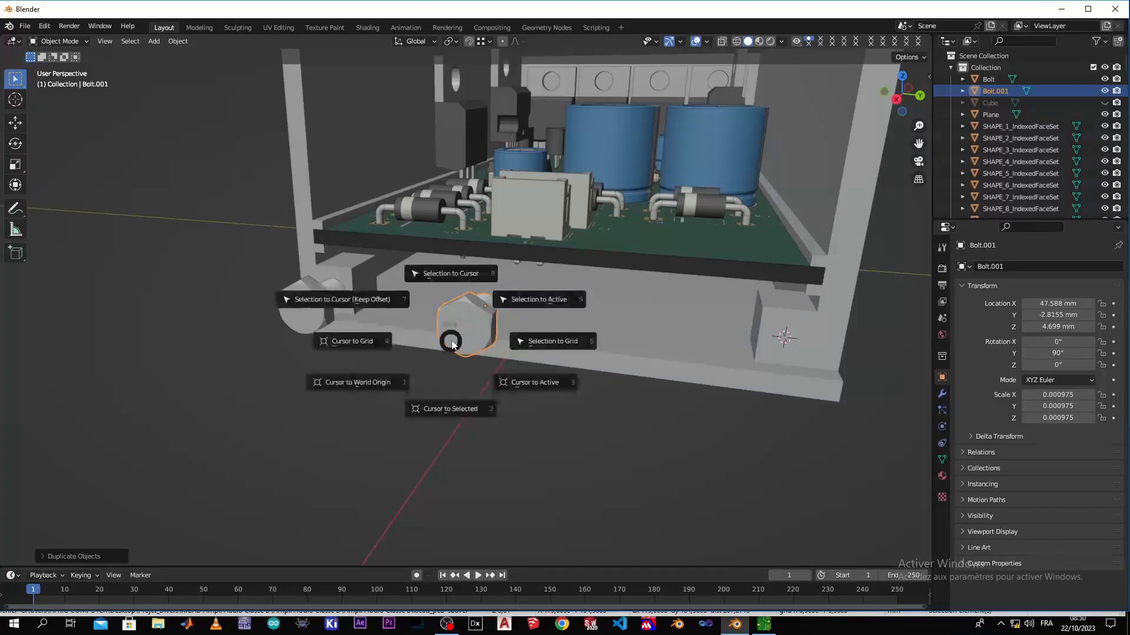
click(361, 301)
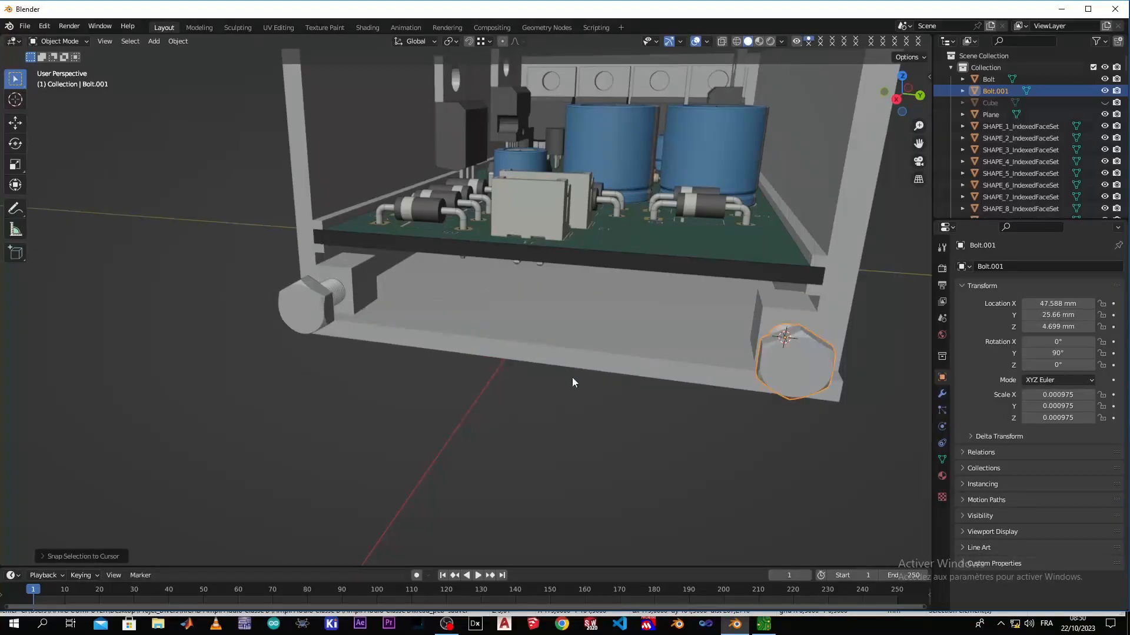
click(644, 401)
Duplicate both bolts together and move the copies about 8 mm in the negative direction along the global X axis
middle_drag(658, 440, 559, 428)
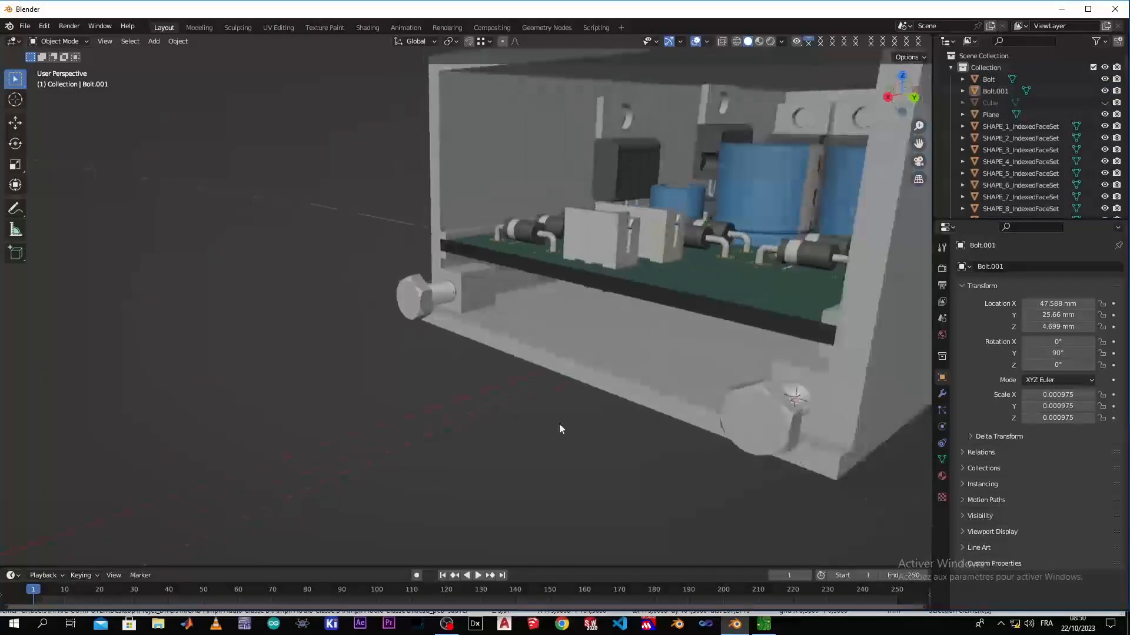
scroll(559, 428, down, 3)
scroll(686, 434, up, 3)
middle_drag(677, 434, 701, 448)
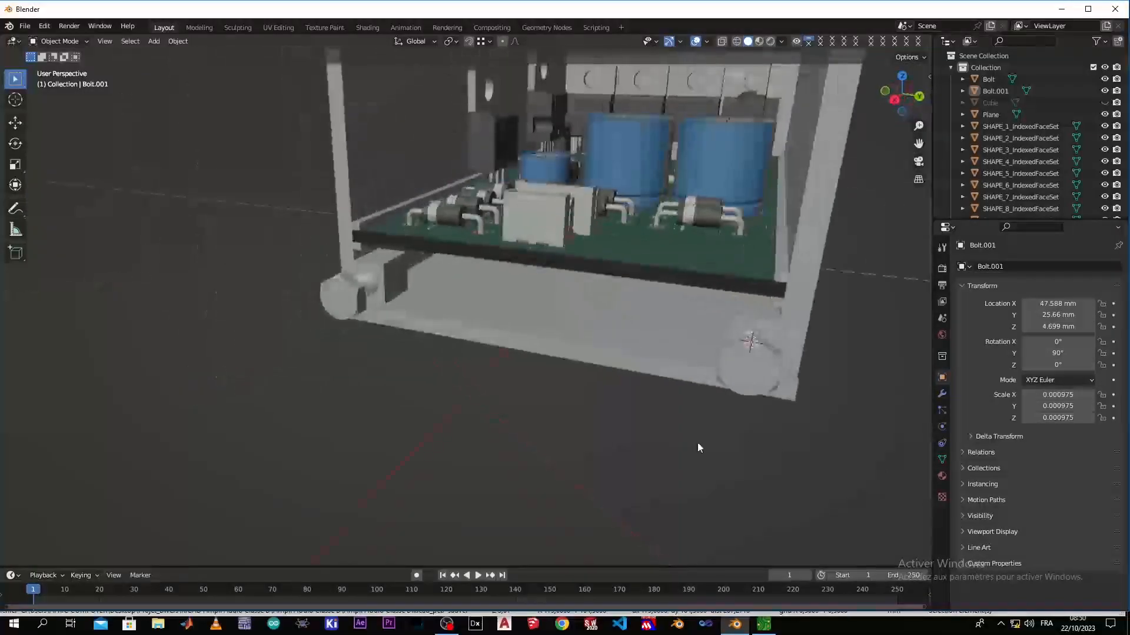
scroll(311, 311, up, 3)
middle_drag(310, 312, 496, 259)
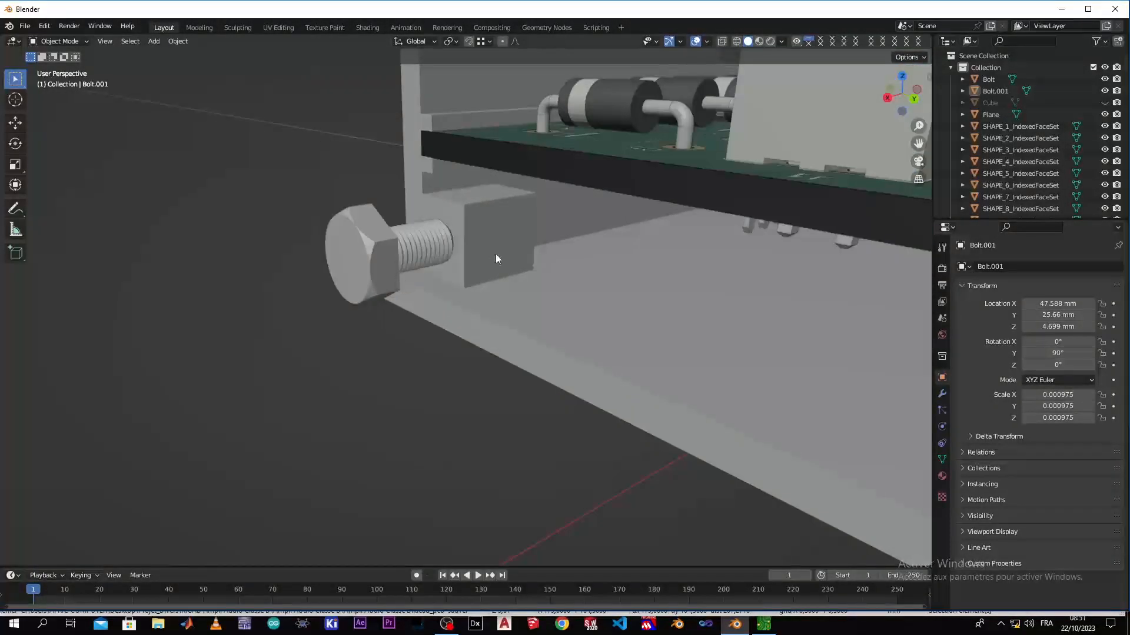
click(416, 241)
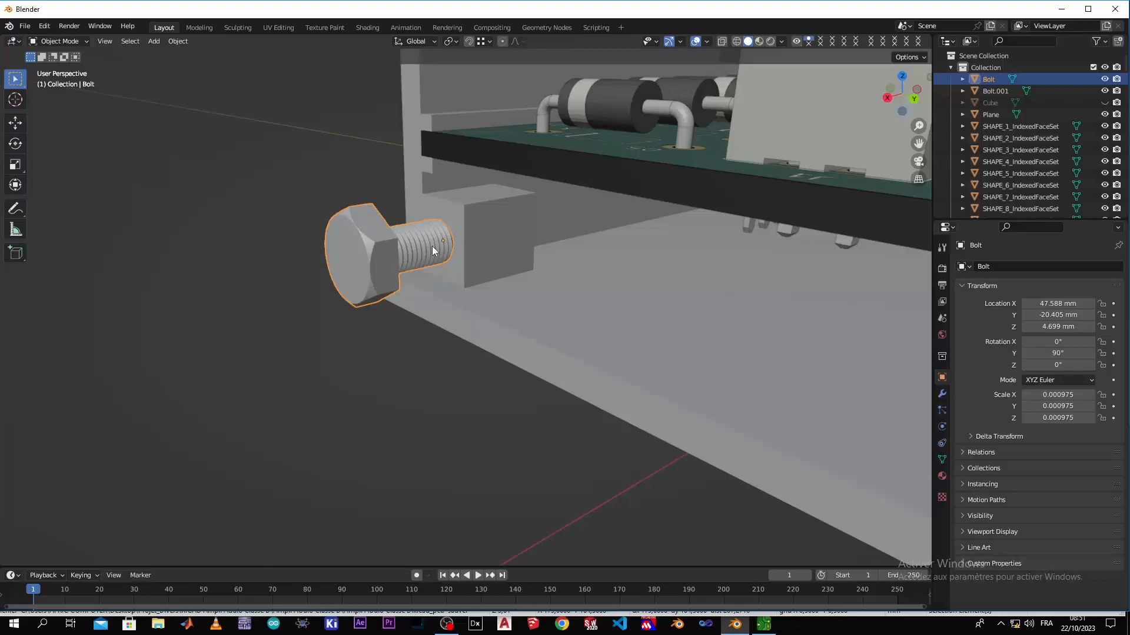
scroll(432, 246, down, 3)
middle_drag(576, 273, 768, 401)
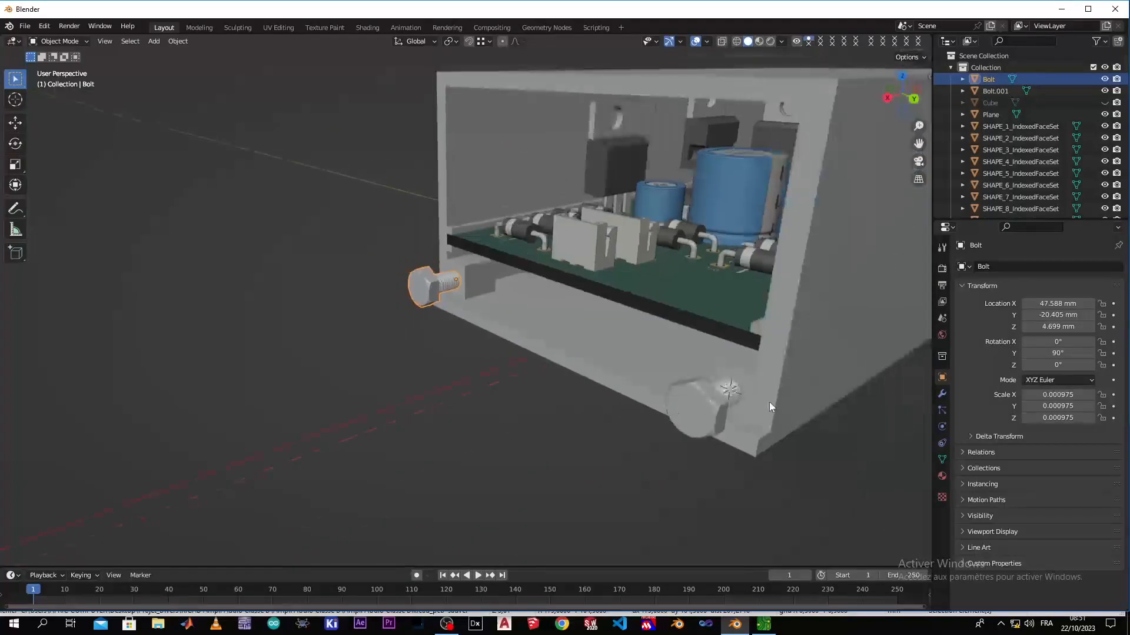
shift+click(690, 408)
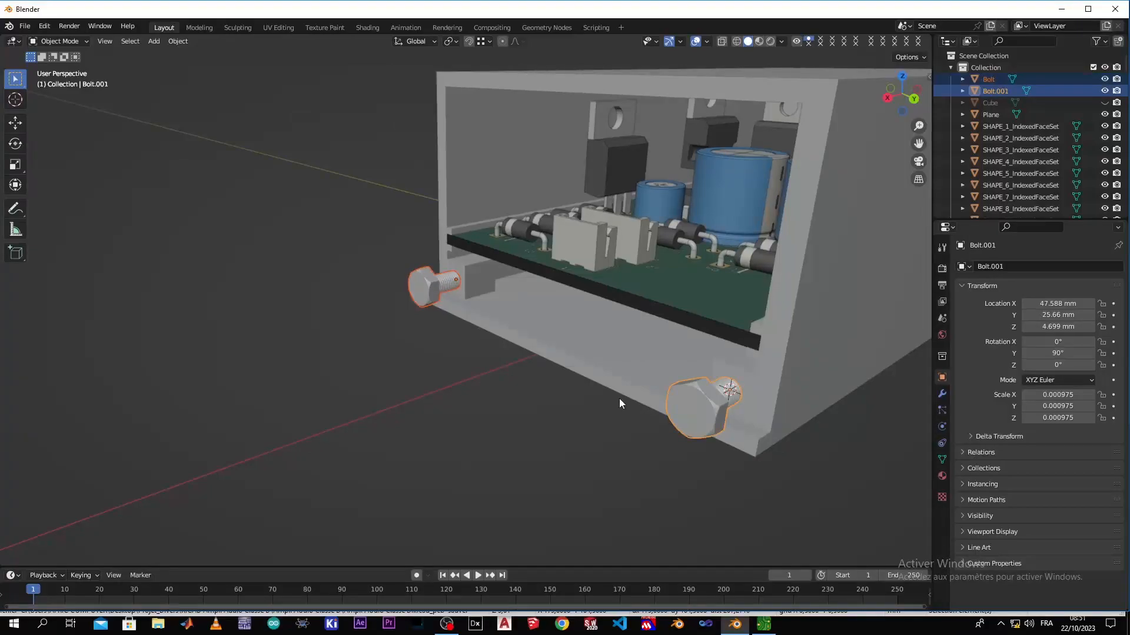
key(shift+d)
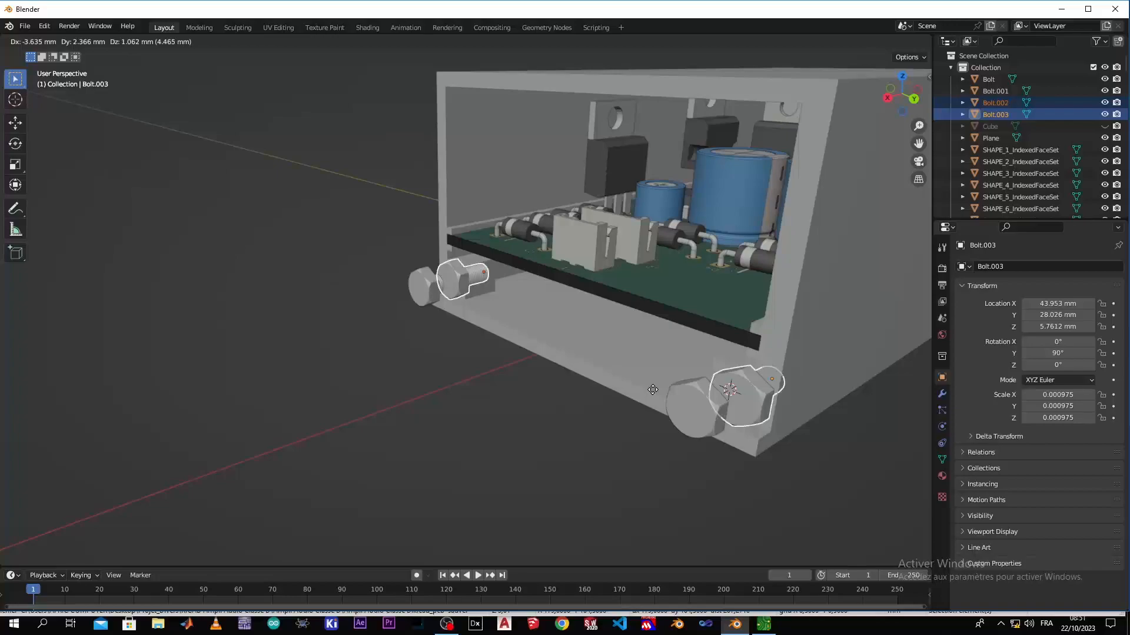
key(x)
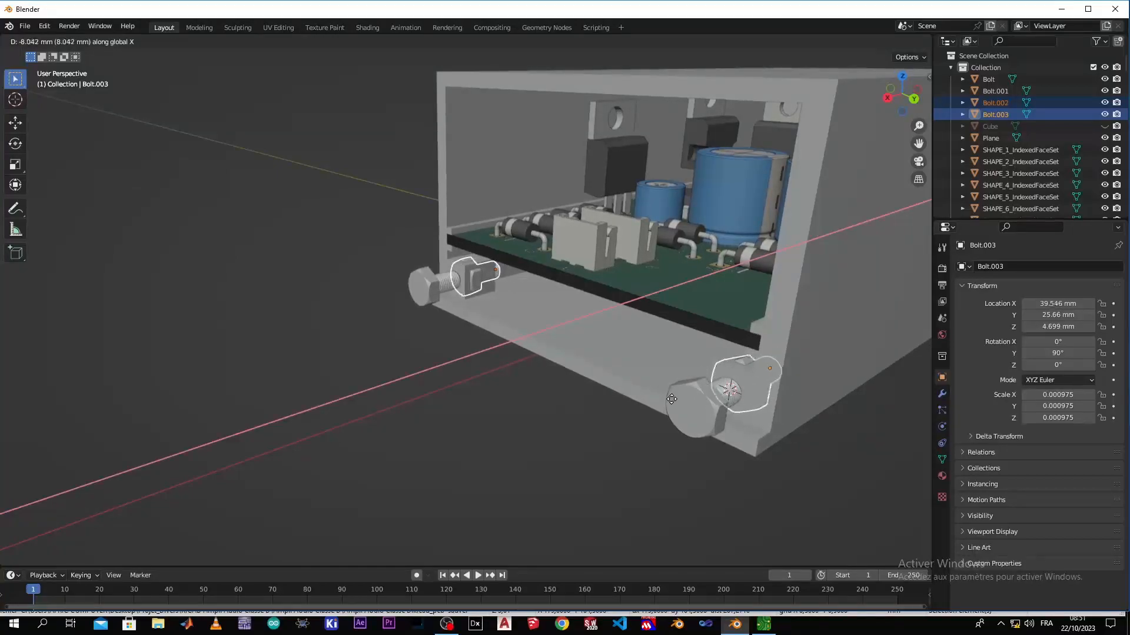
click(671, 399)
Isolate the two duplicated bolts in Local View and clear the selection
scroll(681, 423, down, 3)
scroll(626, 425, up, 5)
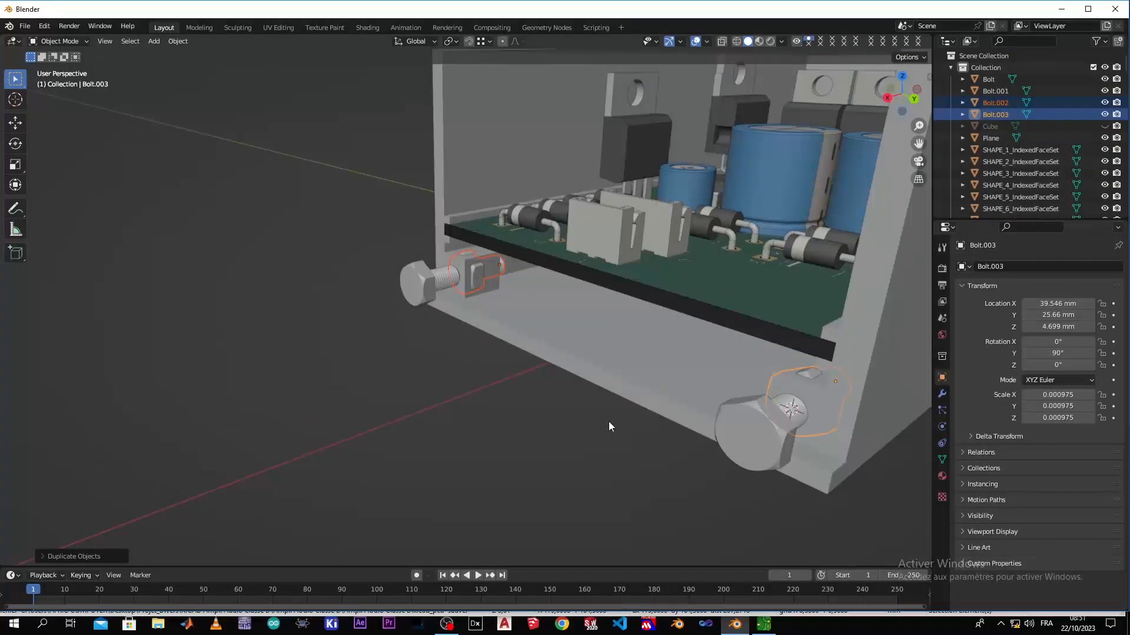
key(KP_Divide)
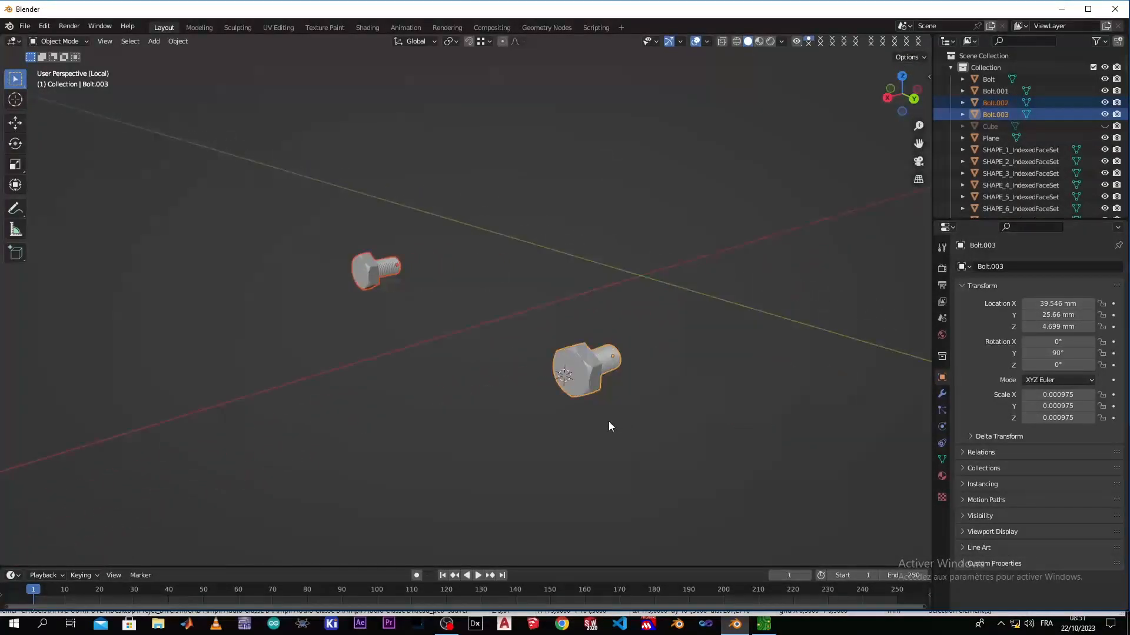
click(535, 353)
middle_drag(379, 326, 350, 302)
Use Change Bolt on the negative Y copy to set its model to NUT
click(353, 269)
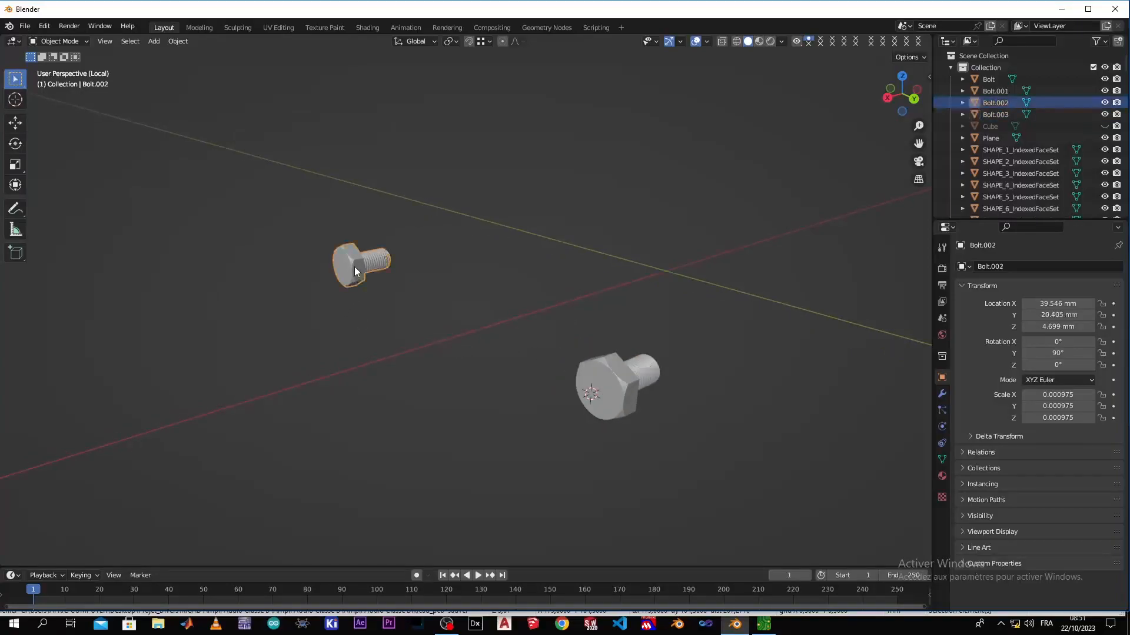
right_click(354, 266)
click(361, 271)
right_click(359, 277)
click(359, 277)
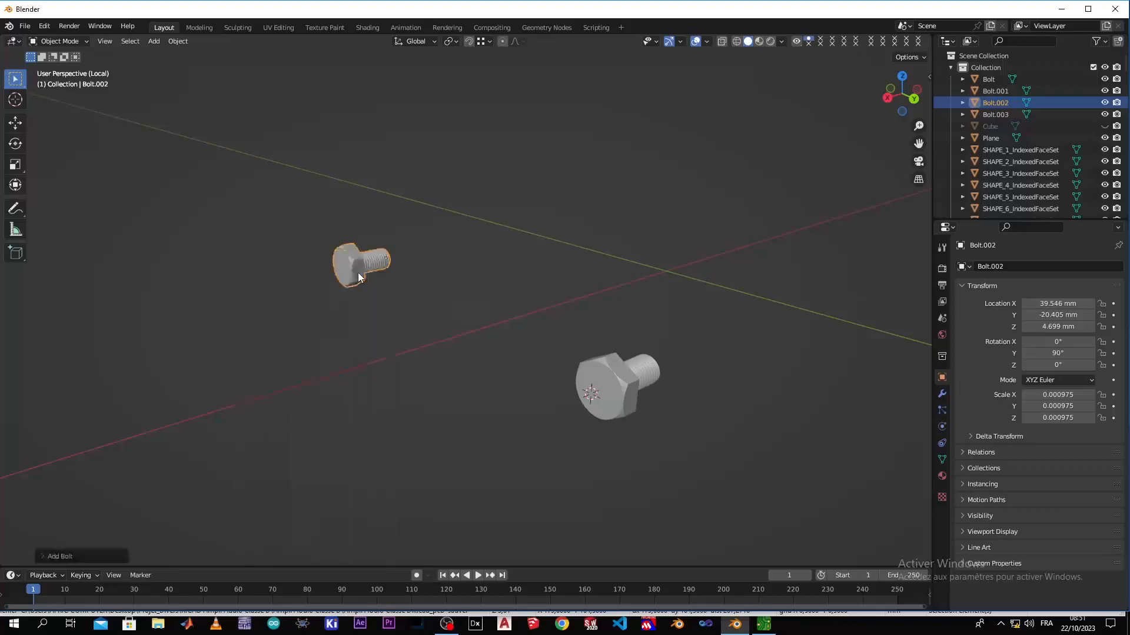
click(72, 559)
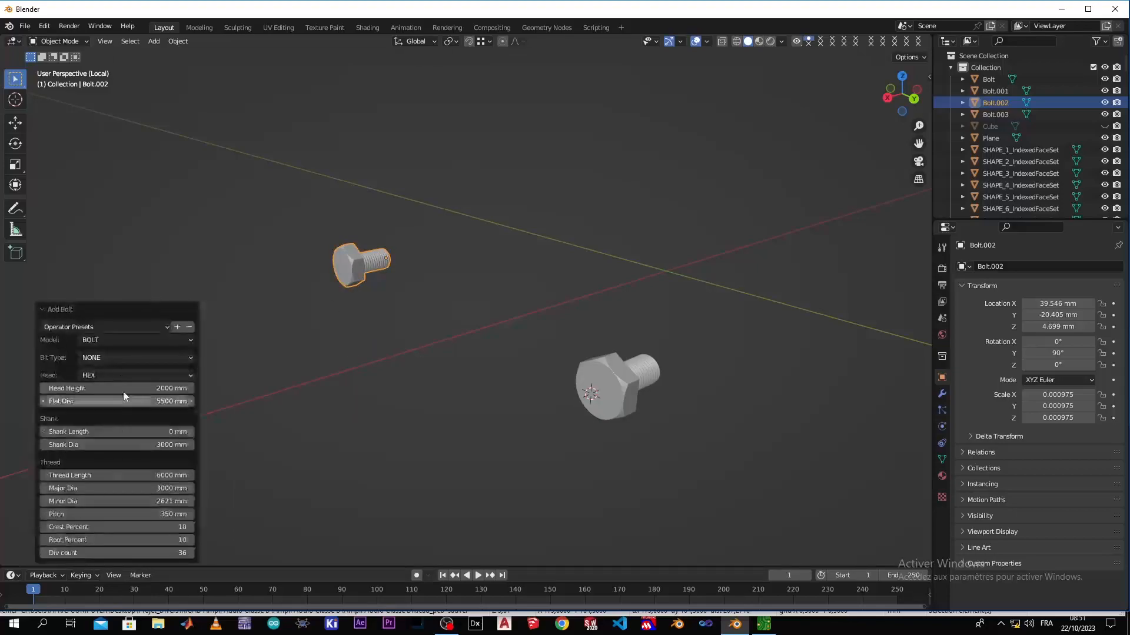
click(126, 341)
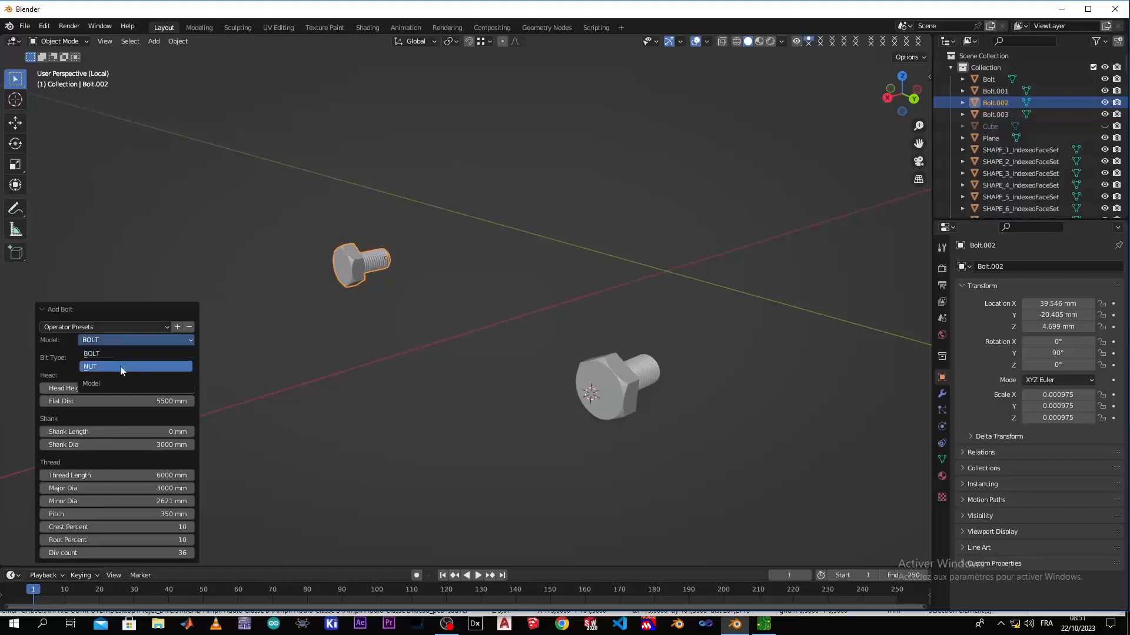
click(120, 366)
click(407, 416)
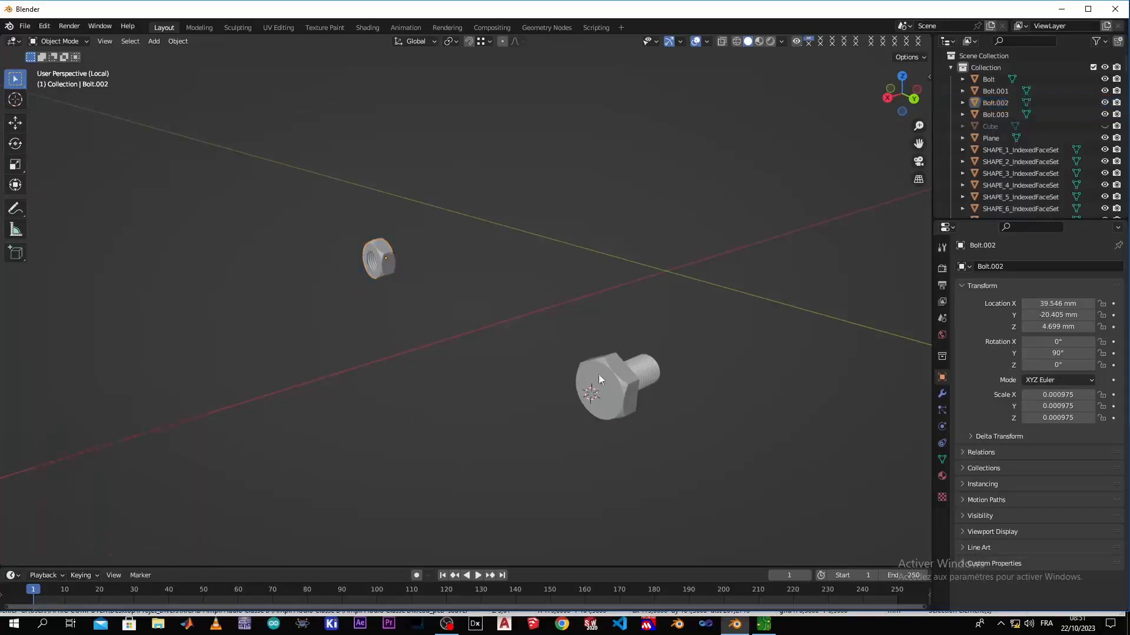
Use Change Bolt on the positive Y copy to set its model to NUT, and clear the selection
click(608, 386)
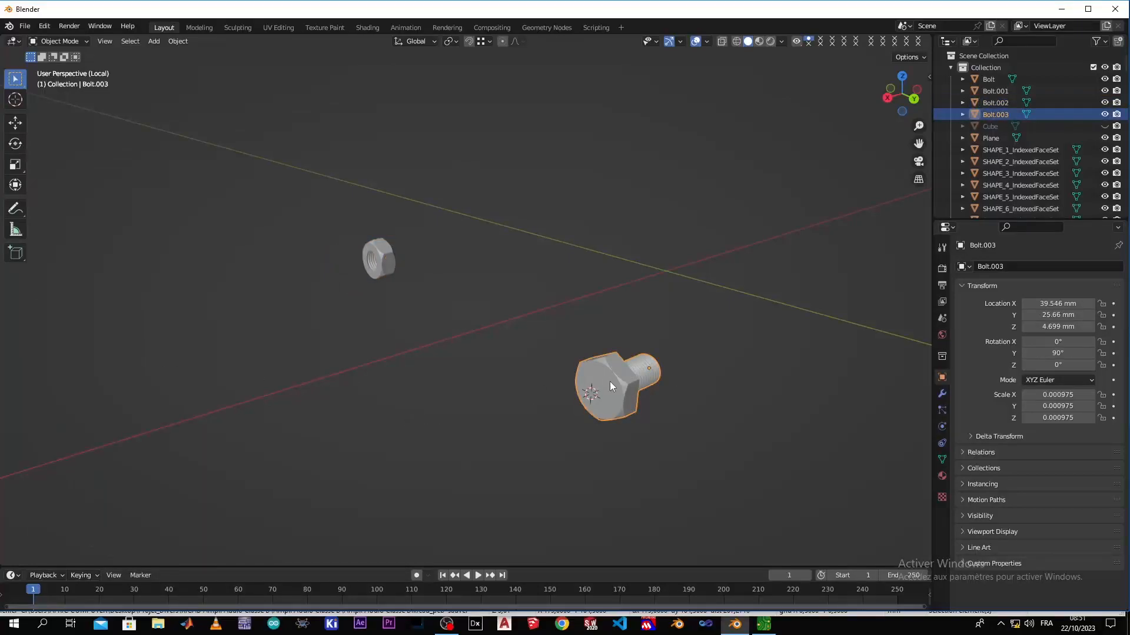
right_click(610, 383)
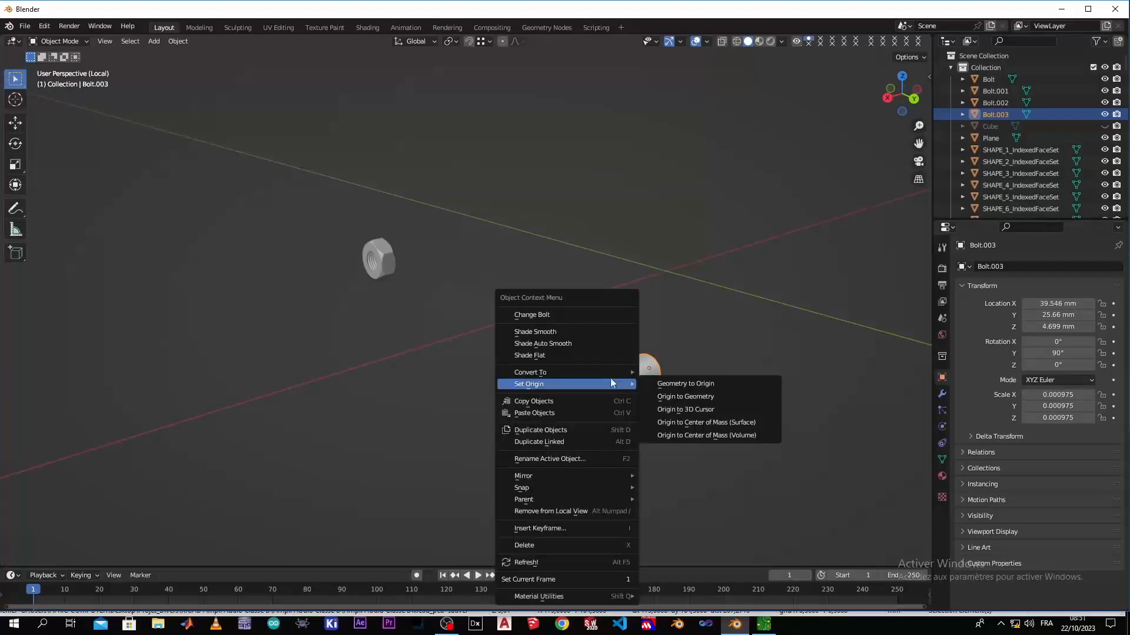
click(578, 314)
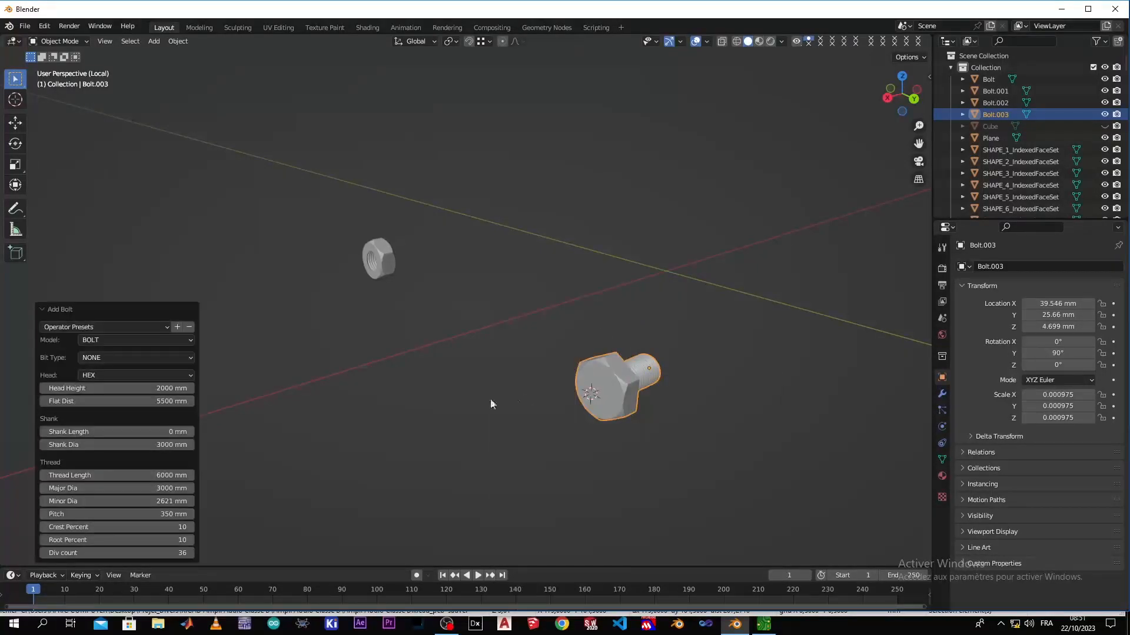
click(130, 339)
click(134, 365)
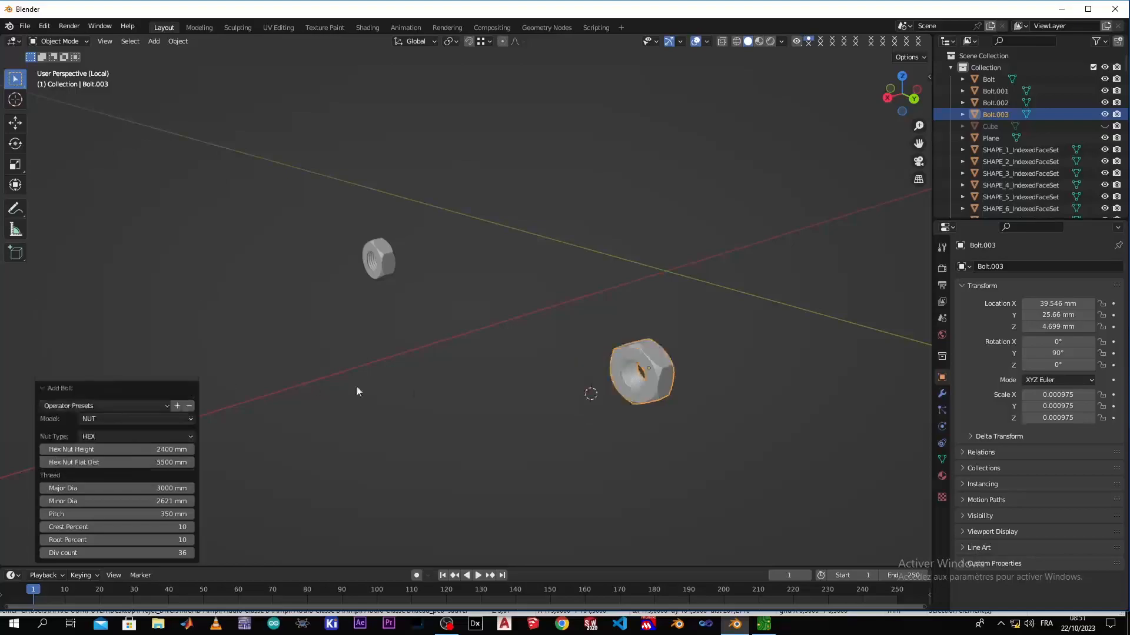
click(552, 394)
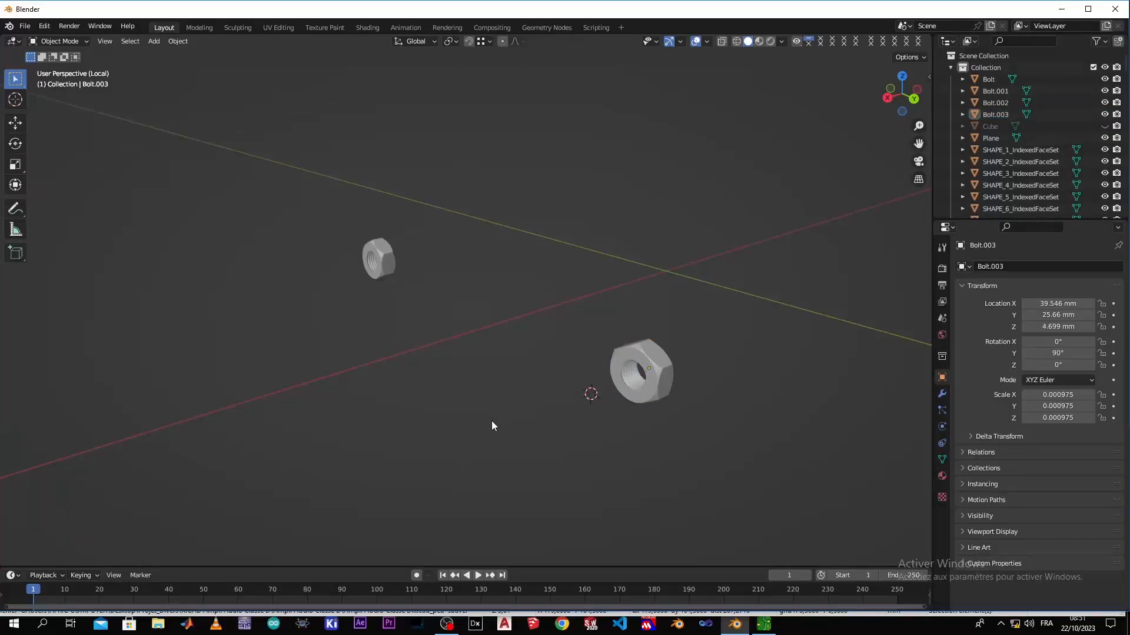
Leave Local View and put the enclosure into Edit Mode
key(KP_Divide)
middle_drag(510, 387, 568, 367)
click(568, 368)
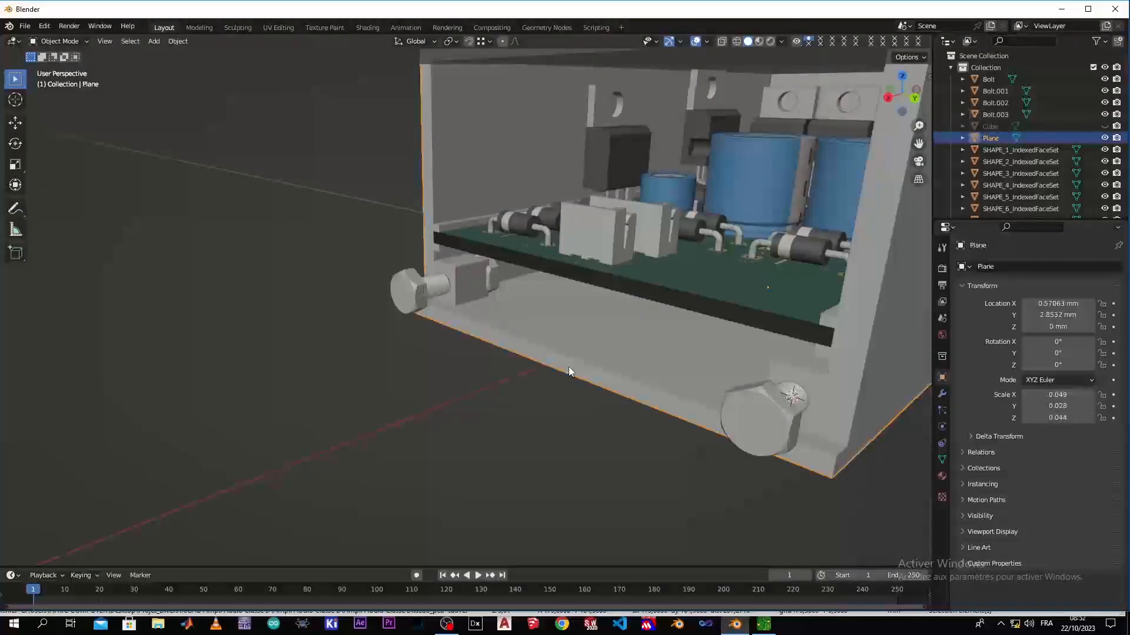
key(Tab)
scroll(456, 258, up, 6)
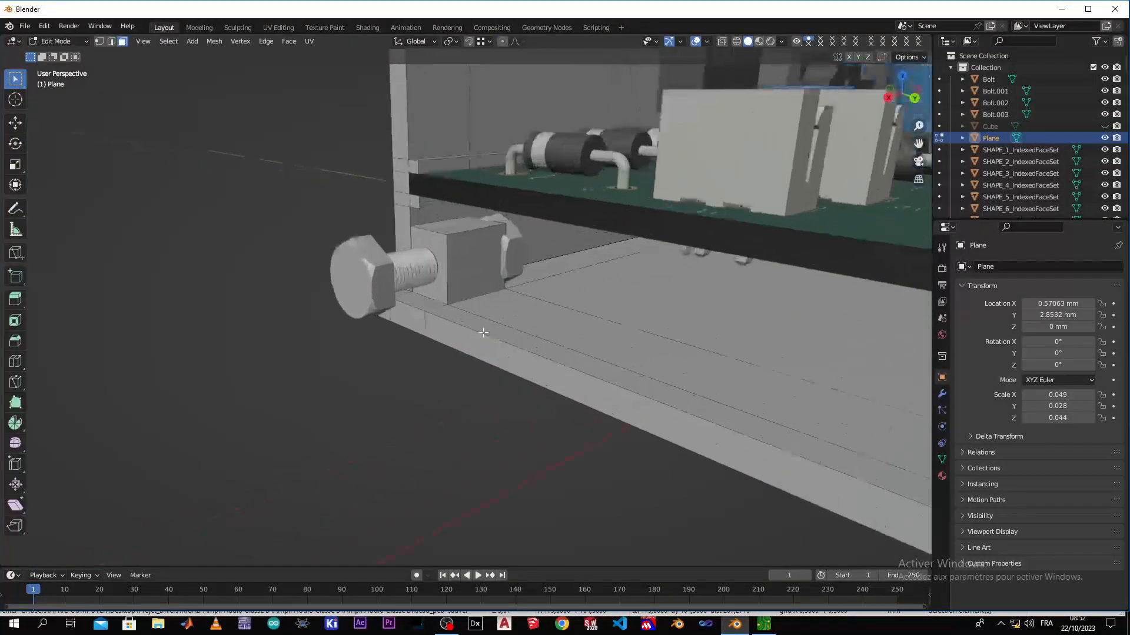
Delete the faces of the negative Y corner block around the nut
click(456, 257)
key(x)
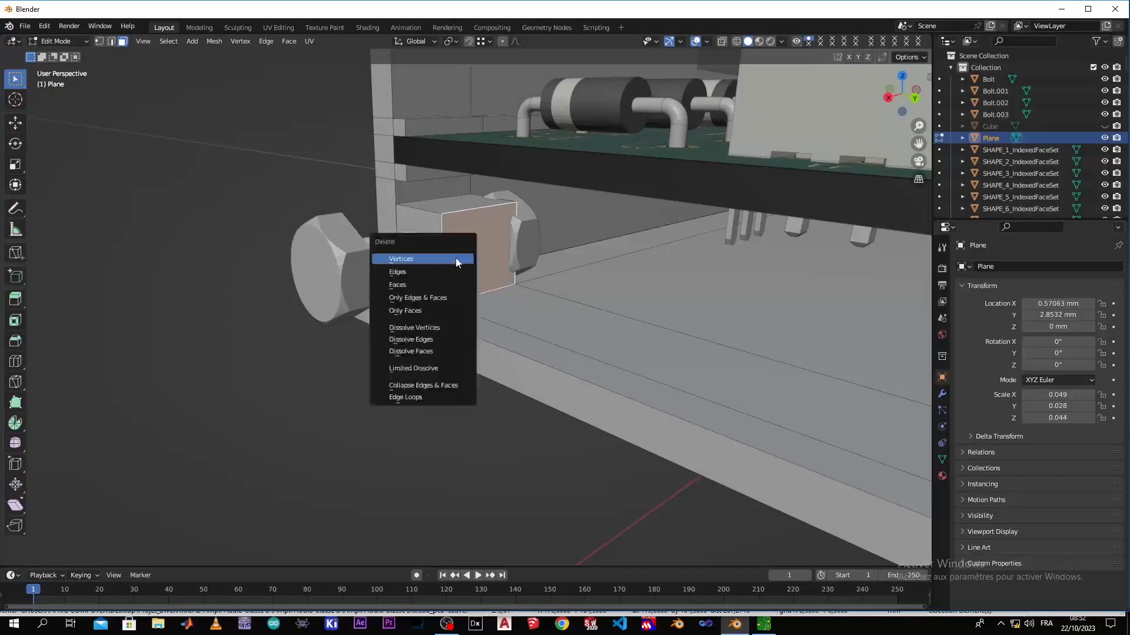
click(450, 285)
click(429, 230)
key(x)
click(432, 231)
click(442, 205)
key(x)
click(443, 205)
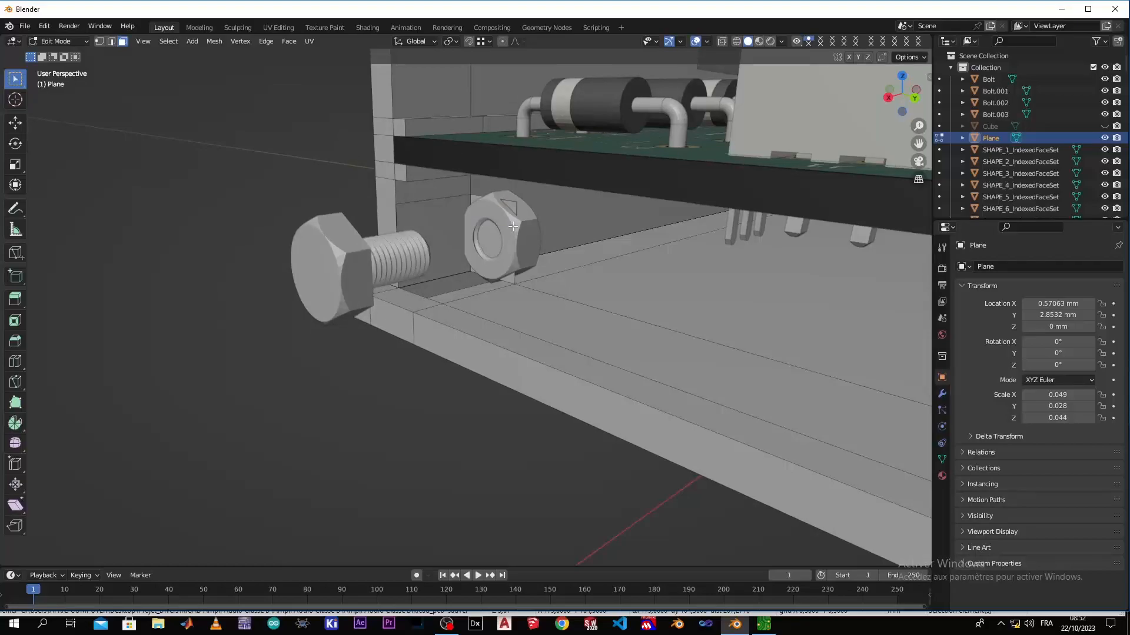
click(508, 282)
key(x)
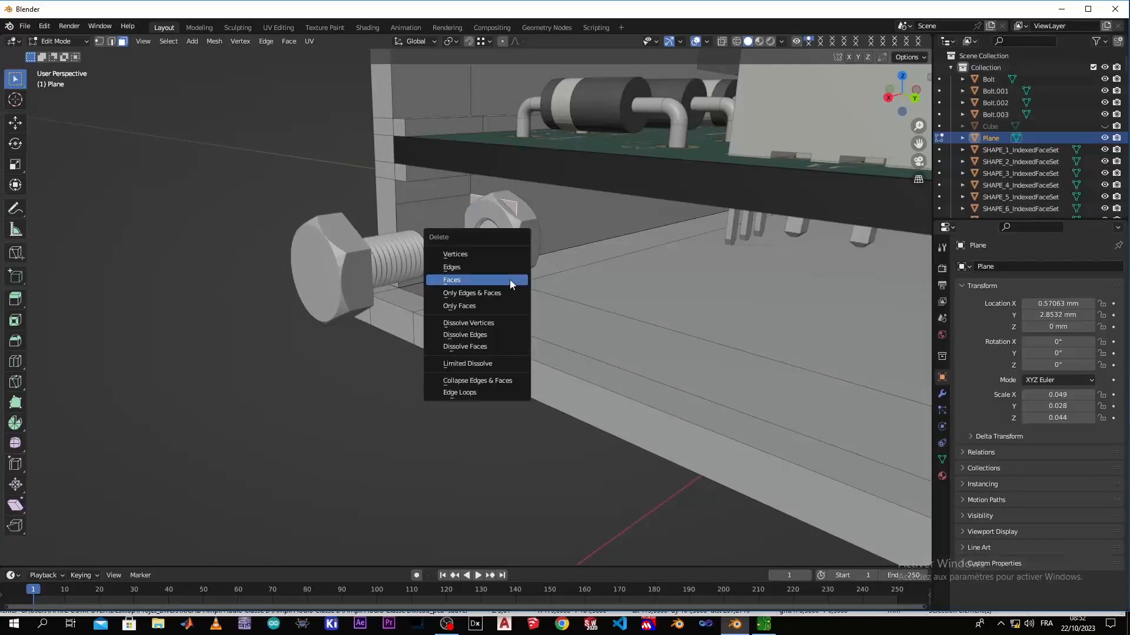
click(510, 280)
middle_drag(510, 280, 504, 308)
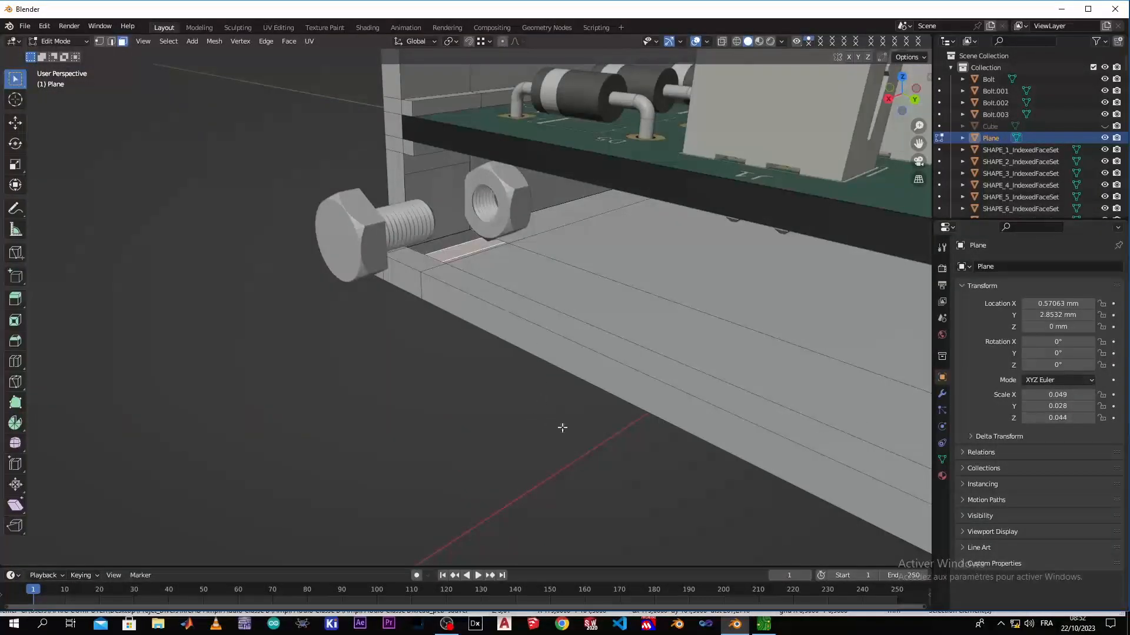
Delete the faces of the positive Y corner block around the other nut
click(552, 457)
middle_drag(552, 456, 669, 428)
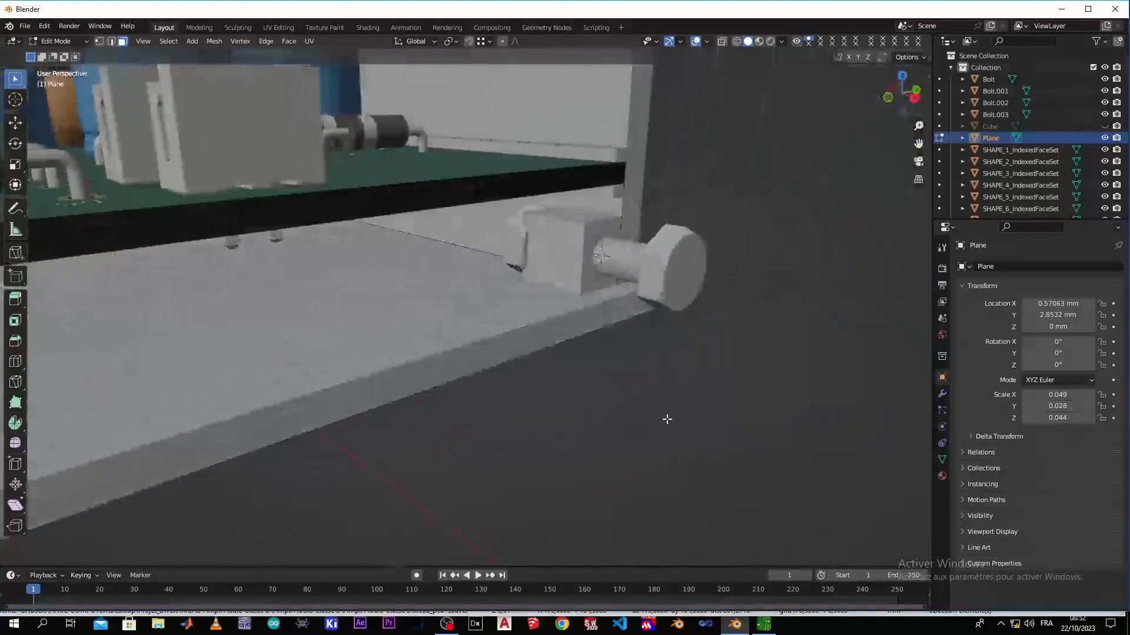
click(547, 255)
key(x)
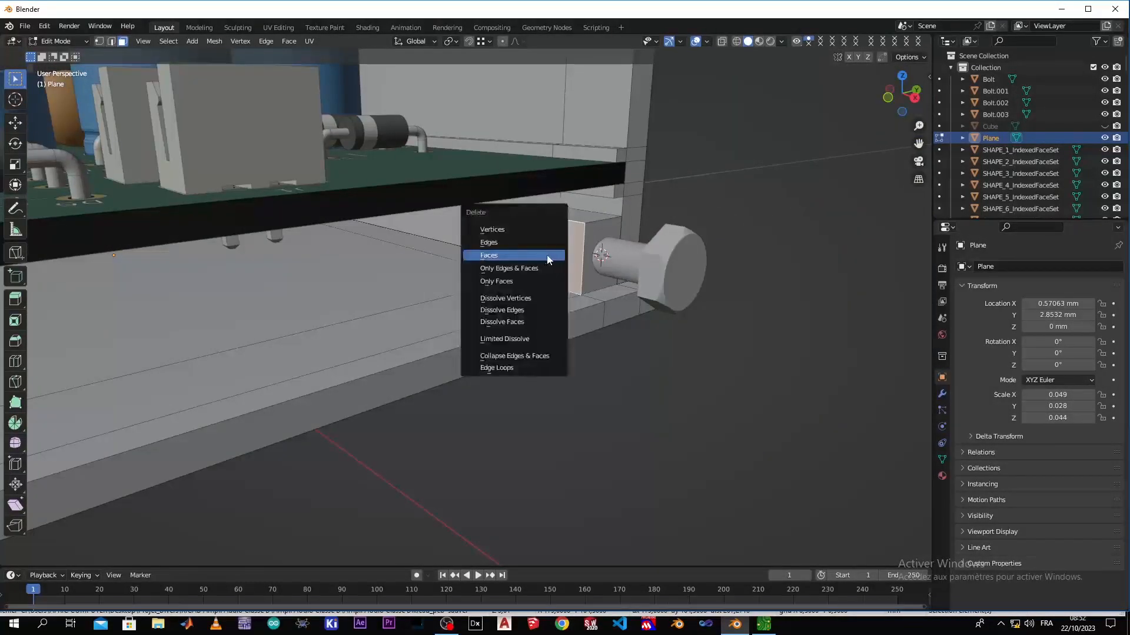
key(Escape)
key(x)
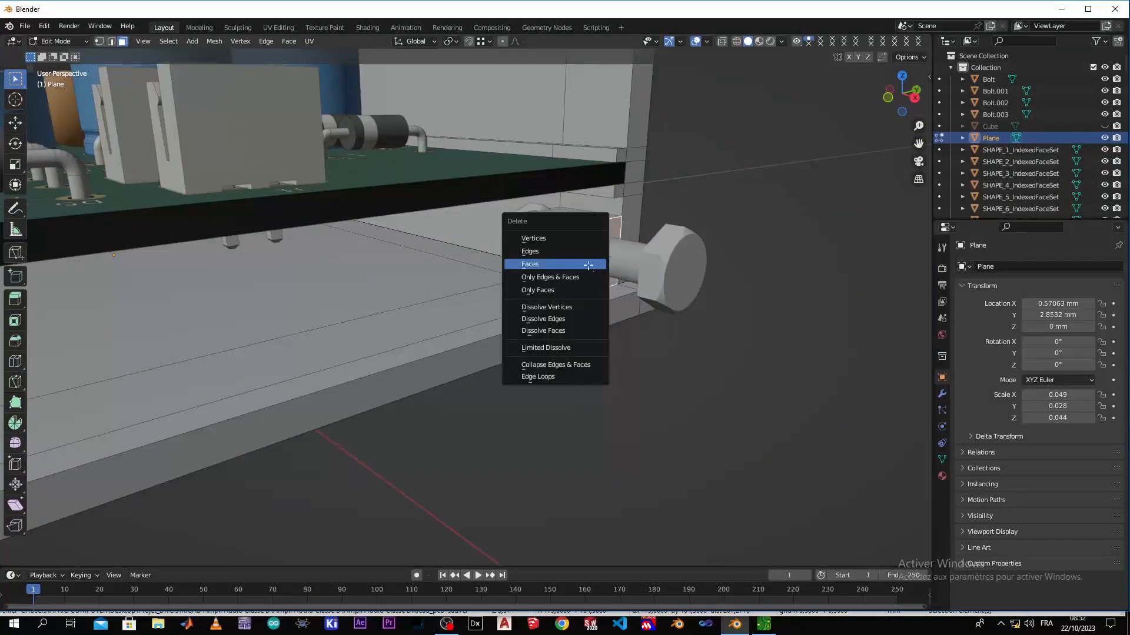
key(Escape)
key(x)
key(Escape)
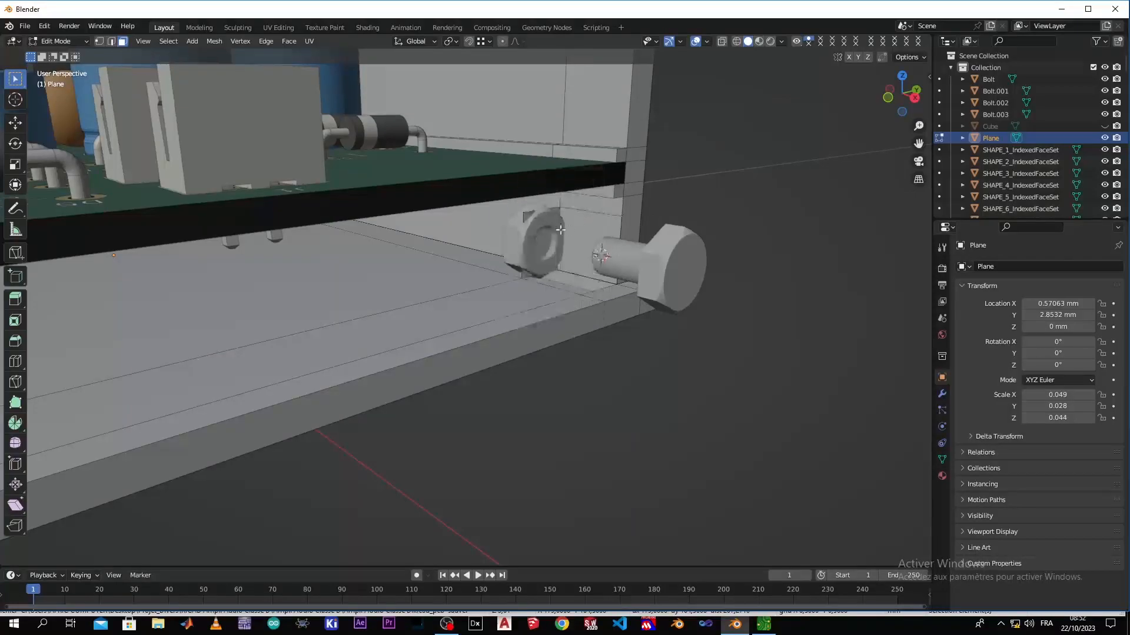
key(x)
click(531, 216)
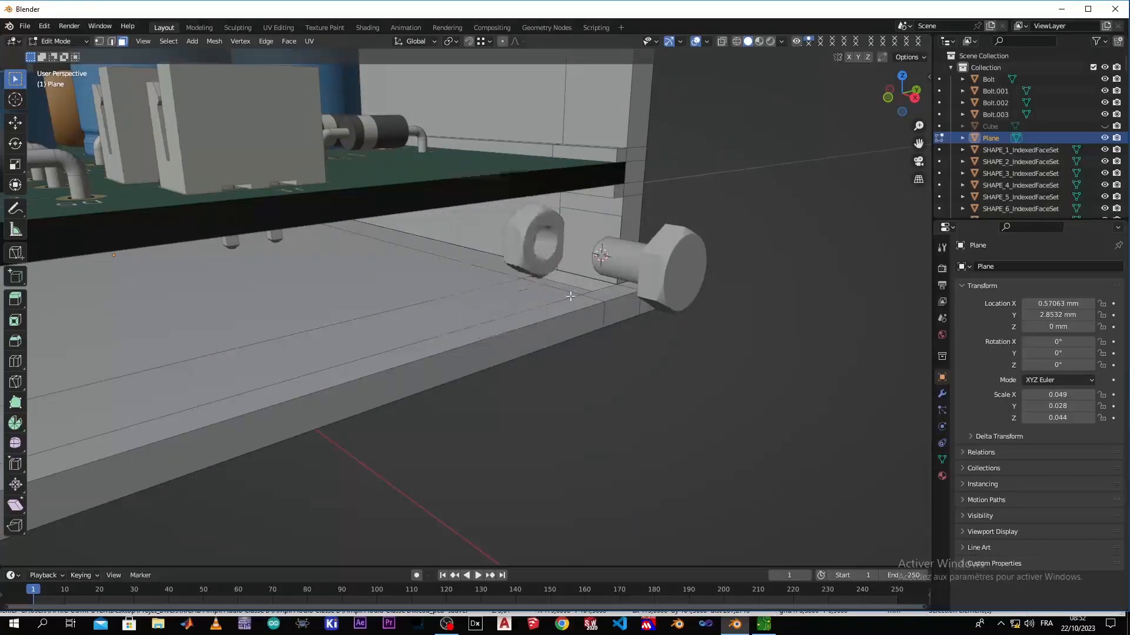
Leave the enclosure's Edit Mode and select the nut on the negative Y side
middle_drag(471, 320, 369, 308)
scroll(374, 301, down, 1)
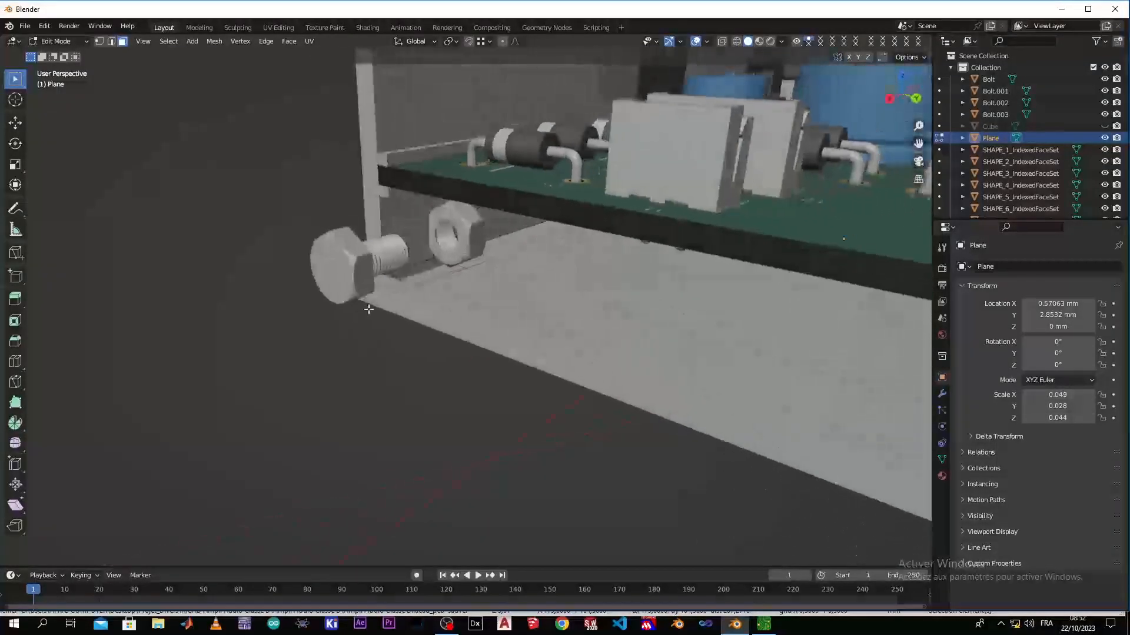
click(455, 237)
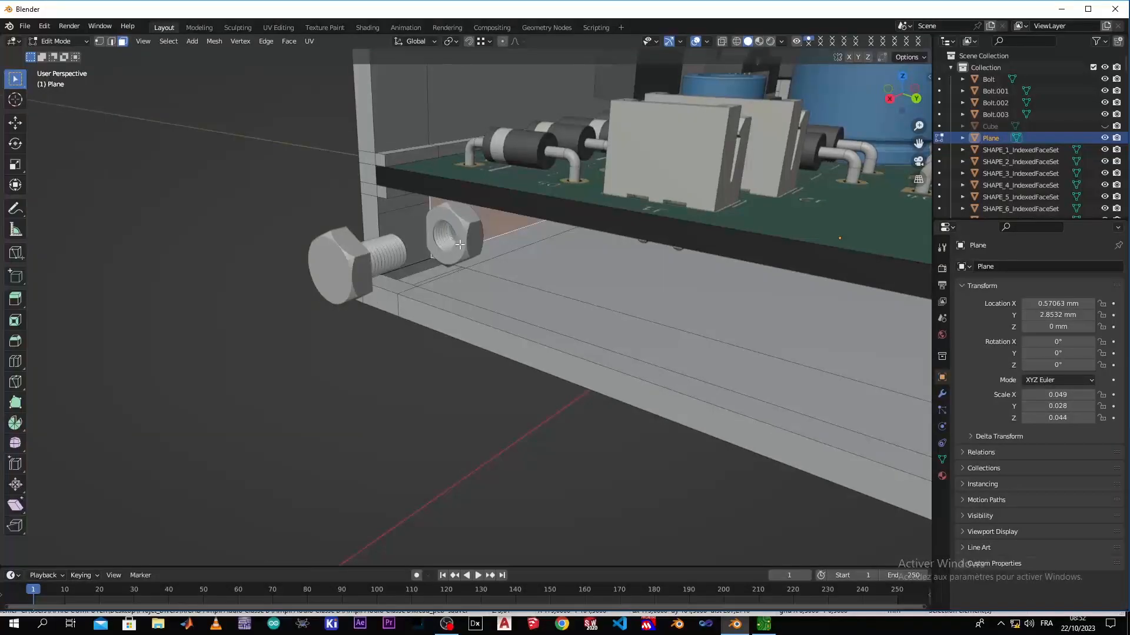
click(462, 250)
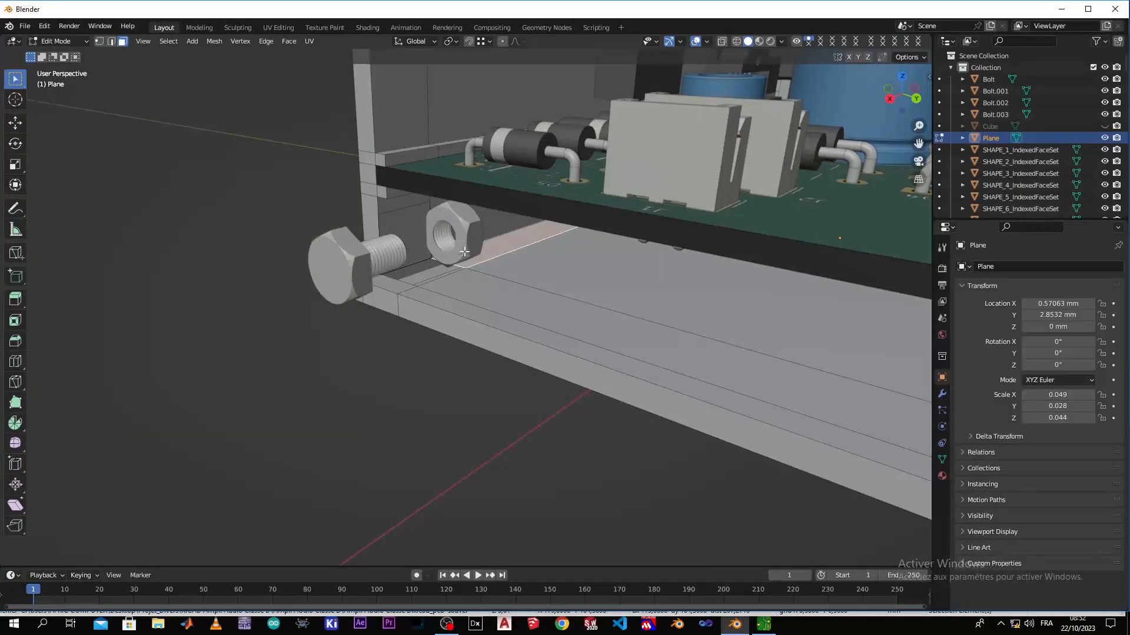
key(Tab)
click(461, 239)
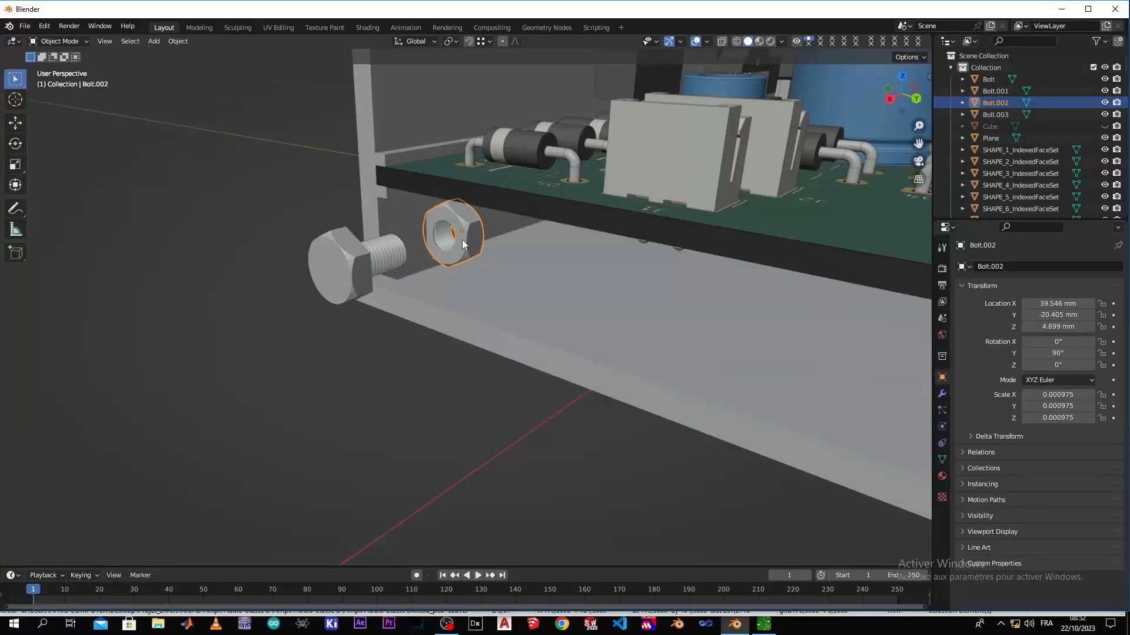
key(Tab)
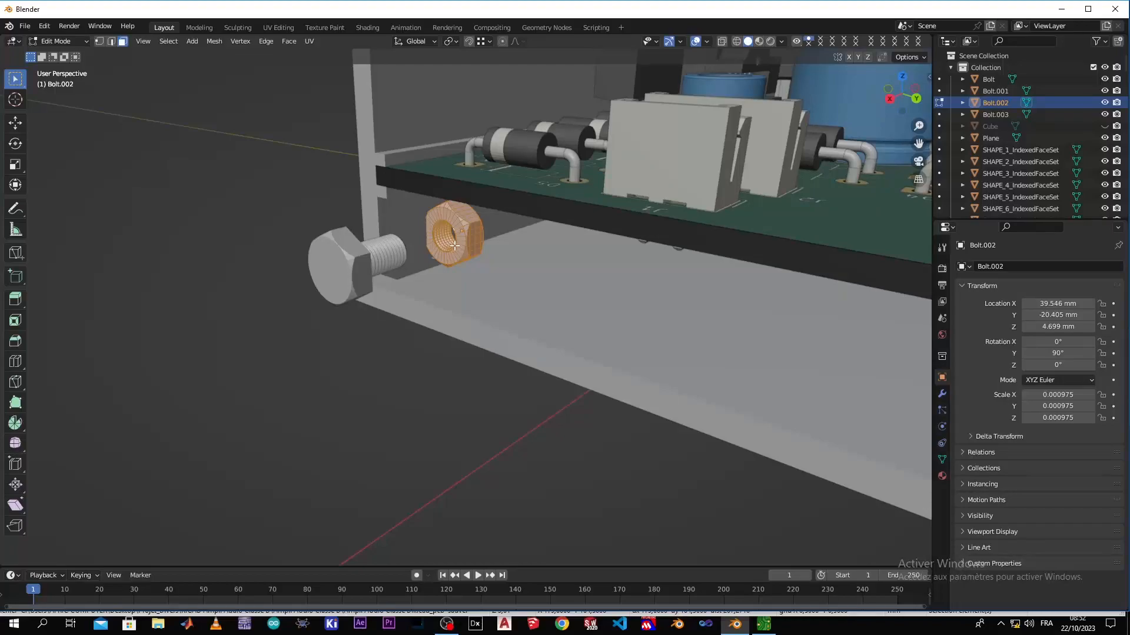
right_click(459, 246)
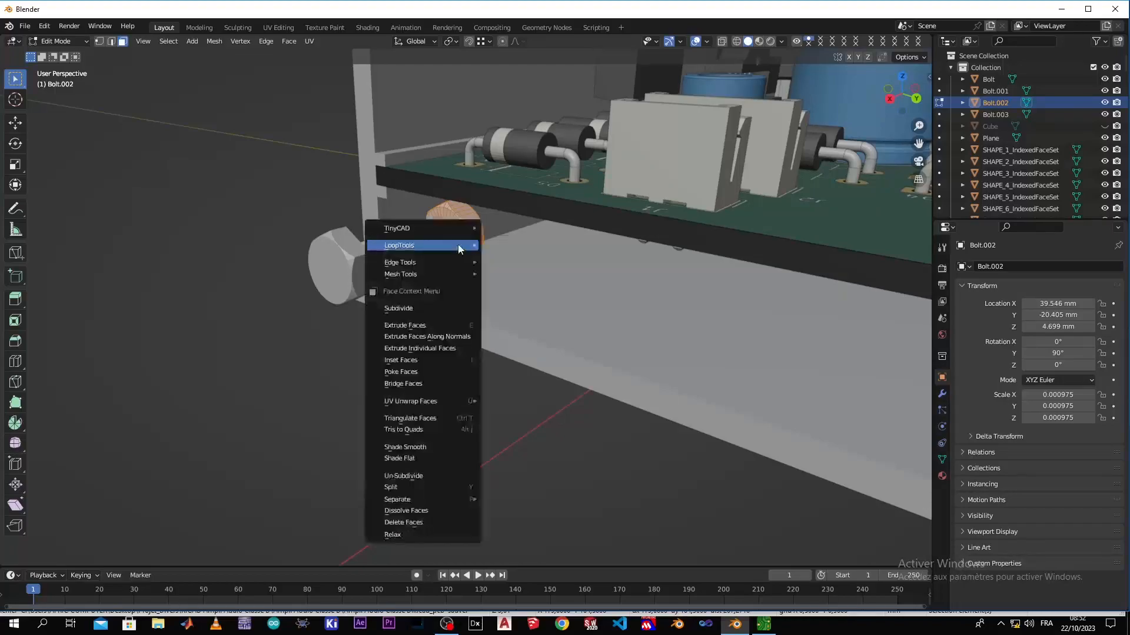
mouse_move(461, 250)
key(Escape)
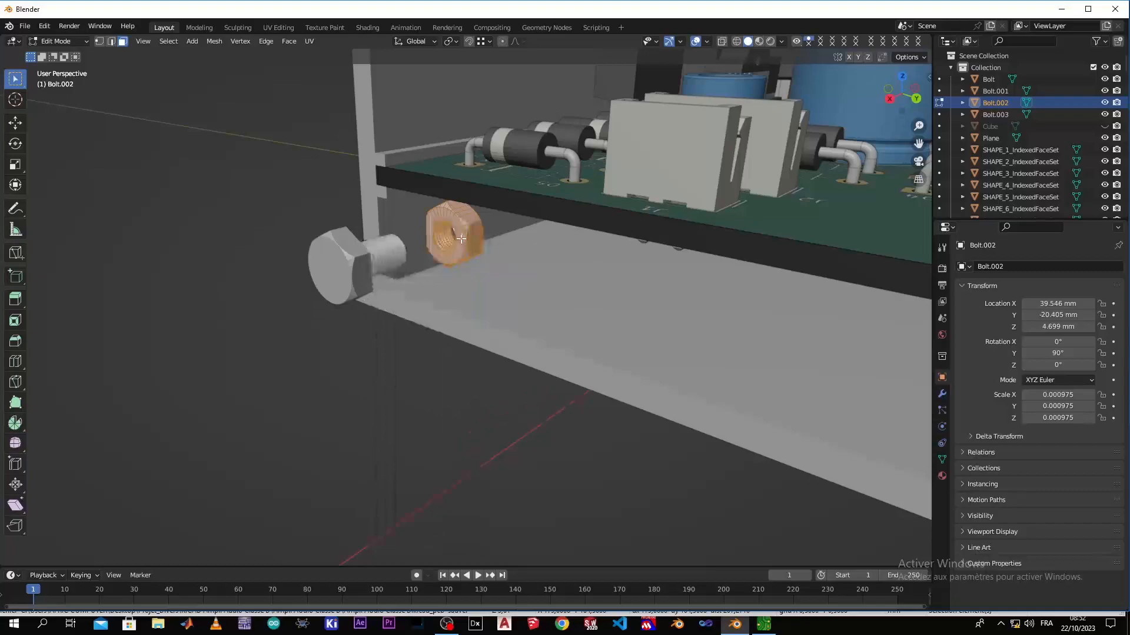
key(Tab)
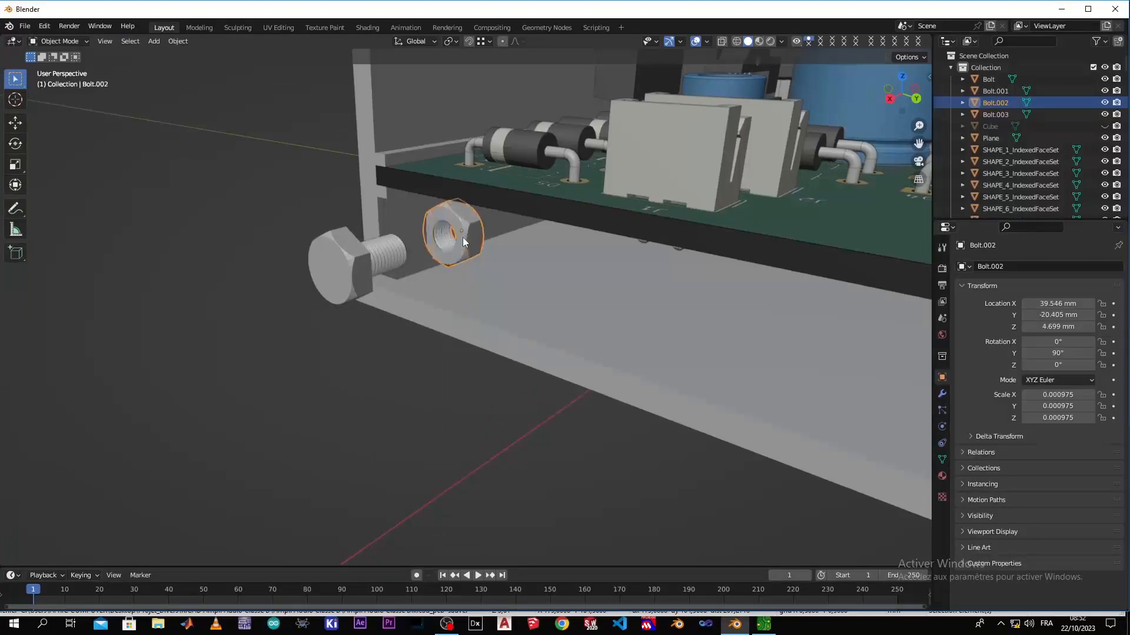
Open the Change Bolt settings for the negative Y nut
right_click(463, 237)
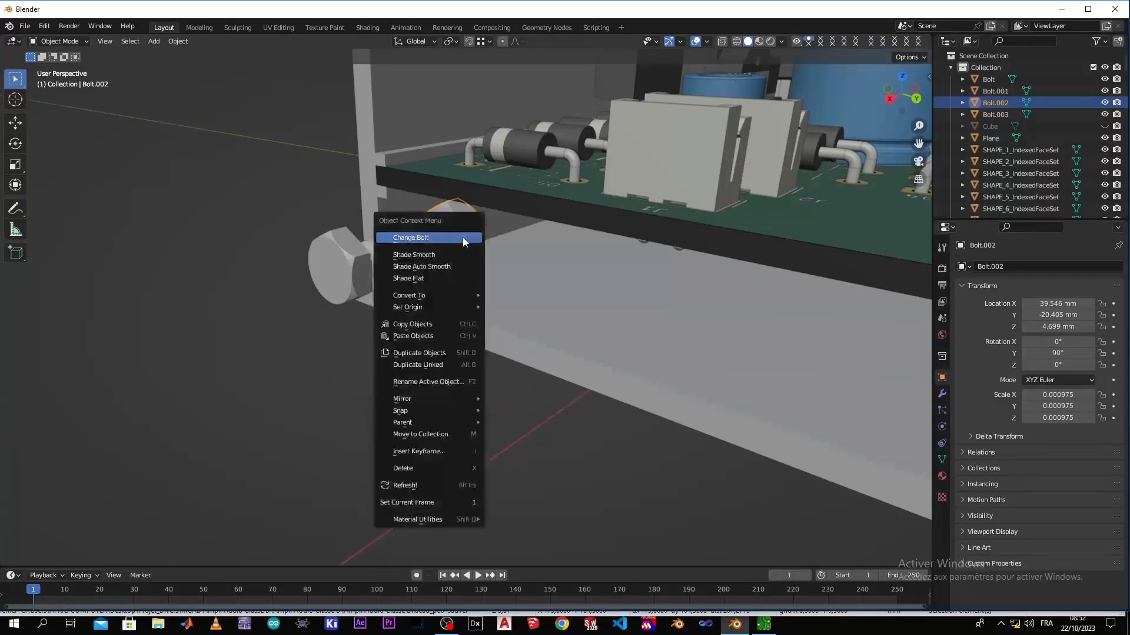
click(462, 238)
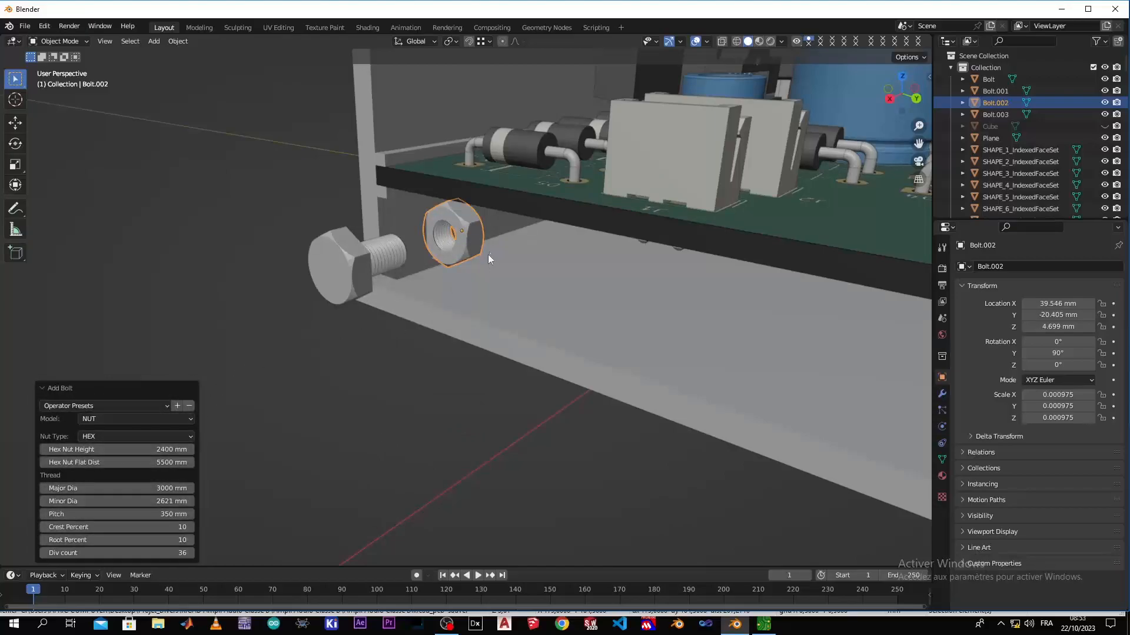
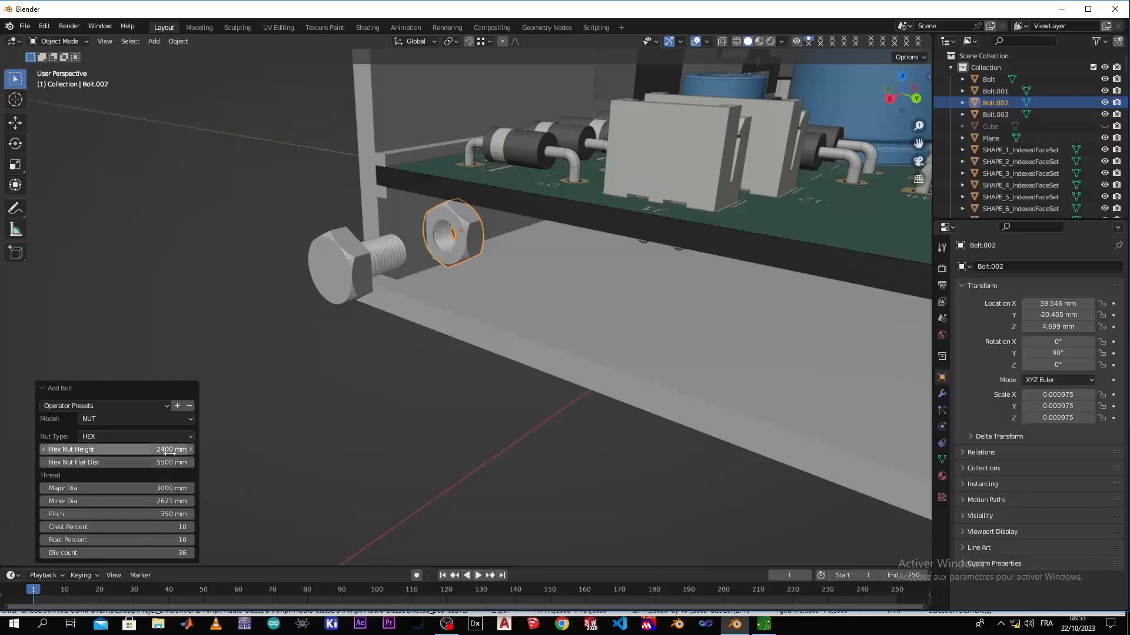
Set the hex nut height of the negative Y nut to 6000 mm in its Change Bolt settings
drag(181, 450, 225, 447)
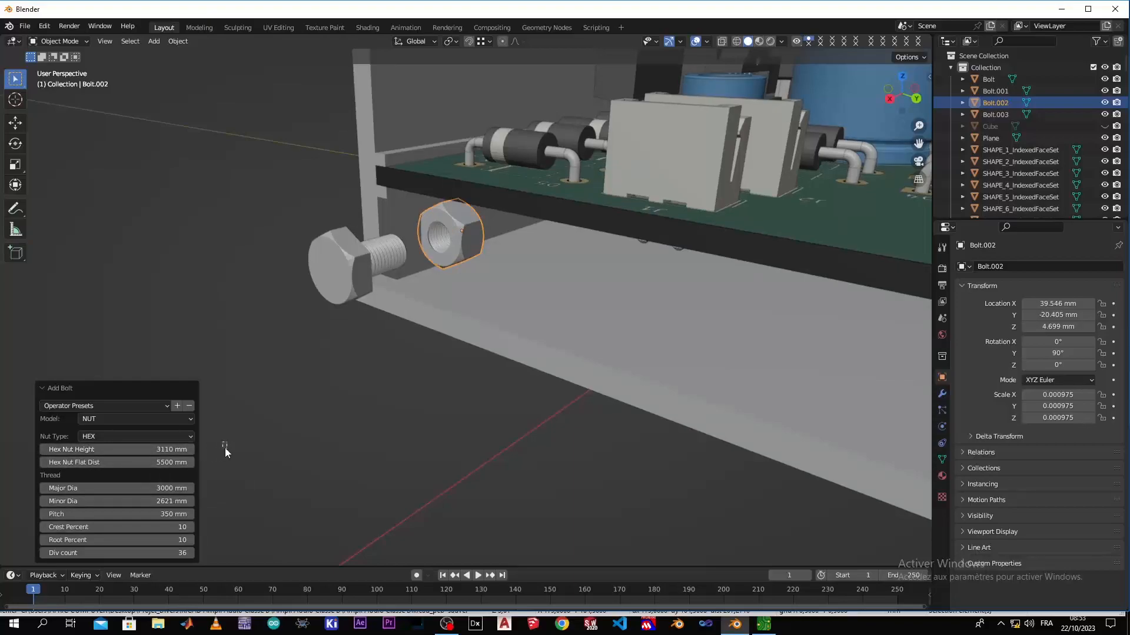
click(158, 451)
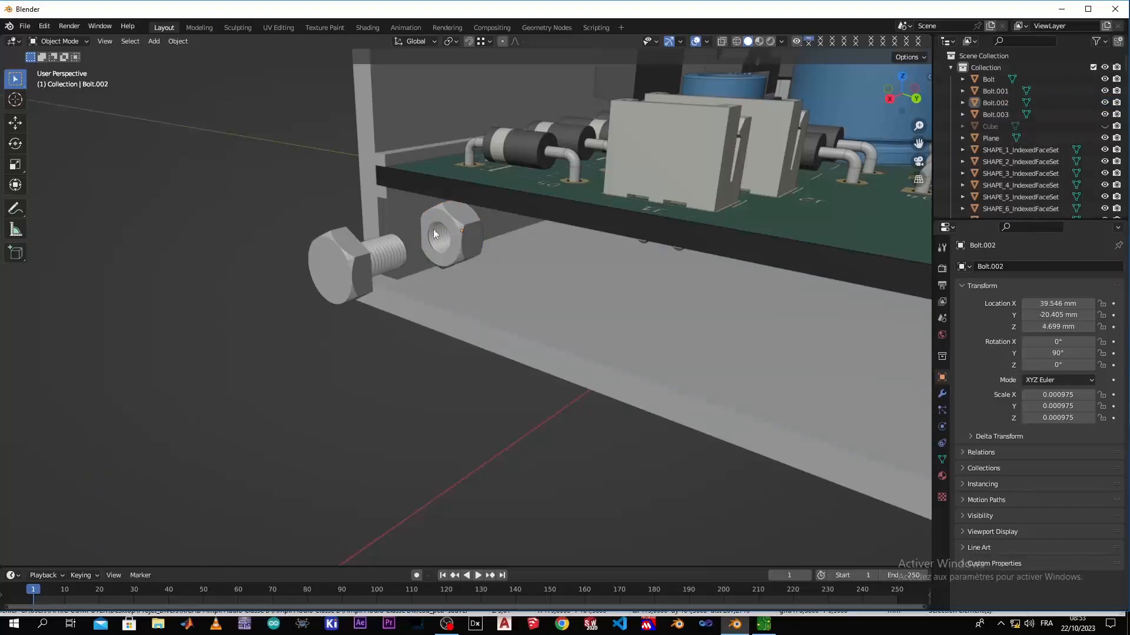
click(452, 228)
right_click(452, 227)
click(458, 226)
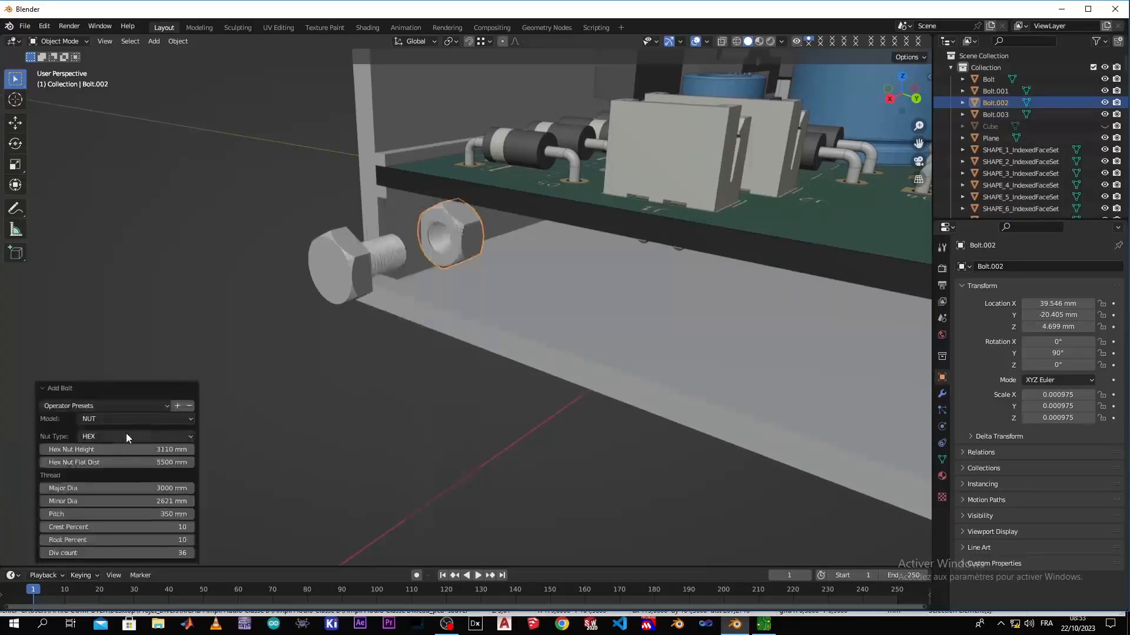
drag(166, 451, 337, 451)
click(135, 449)
text(6000)
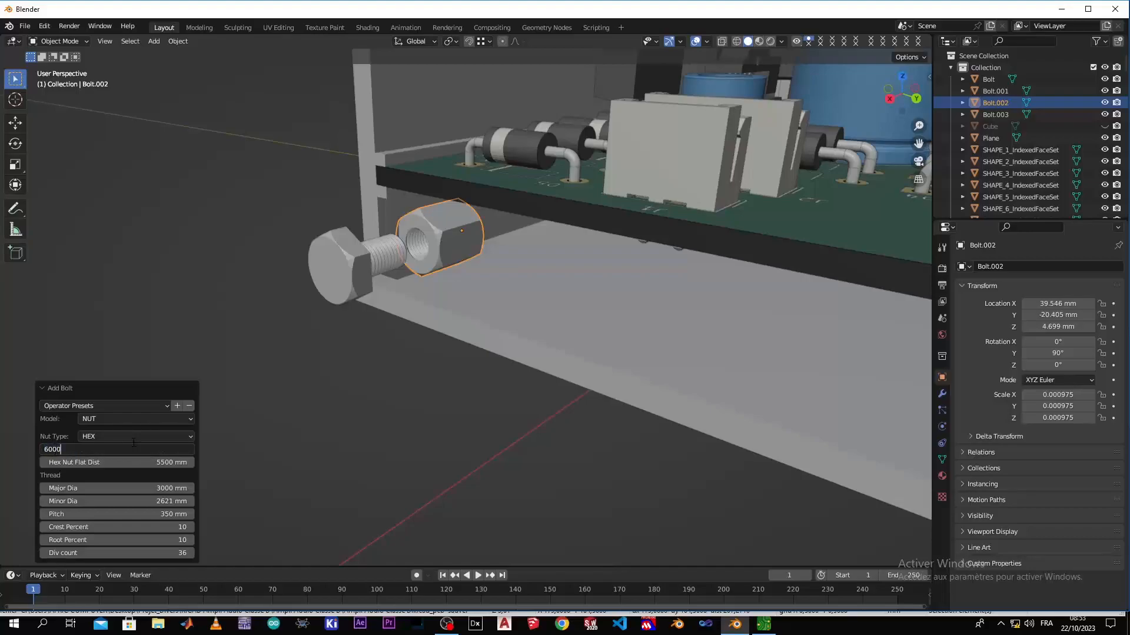
key(Return)
click(277, 431)
Set the hex nut height of the positive Y nut to 6000 mm as well
middle_drag(277, 431, 384, 414)
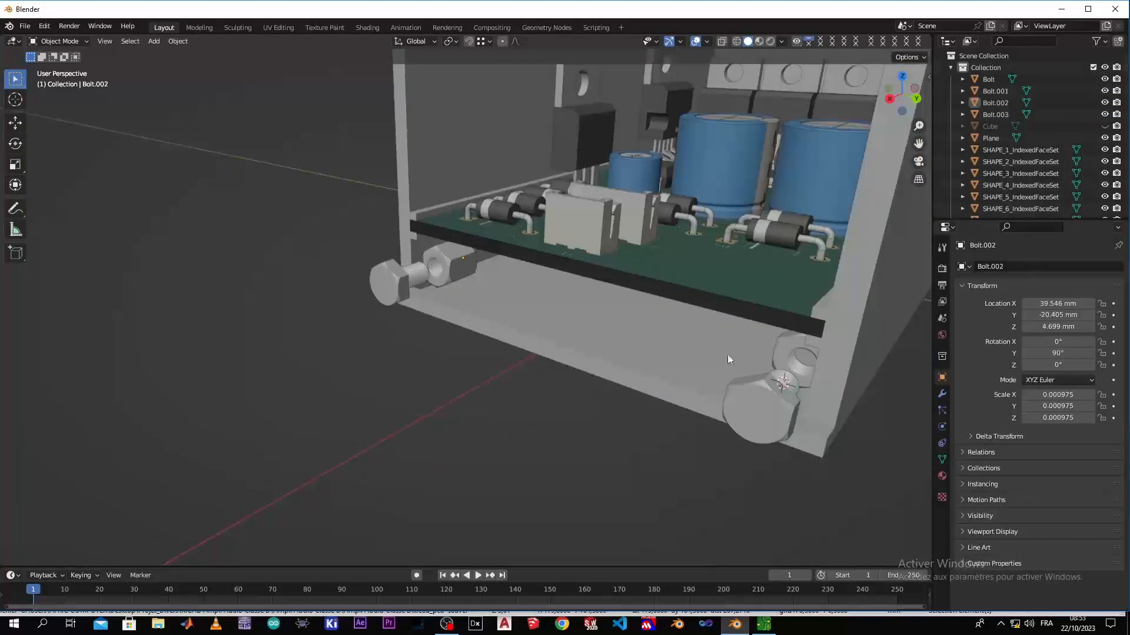
click(790, 352)
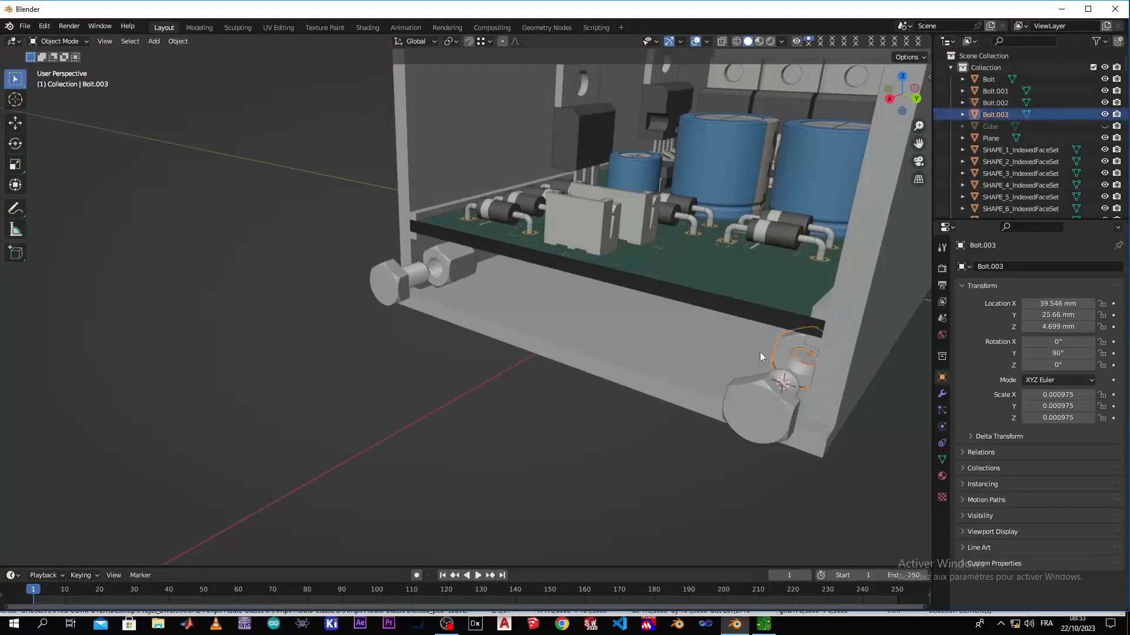
right_click(782, 347)
click(768, 315)
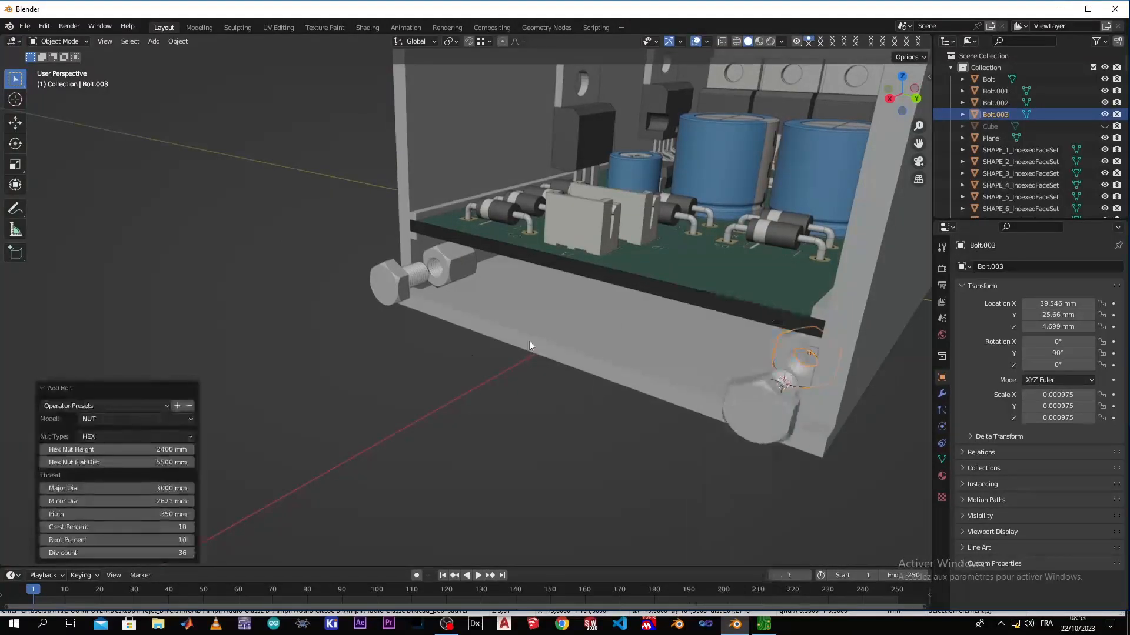
click(162, 450)
text(6000)
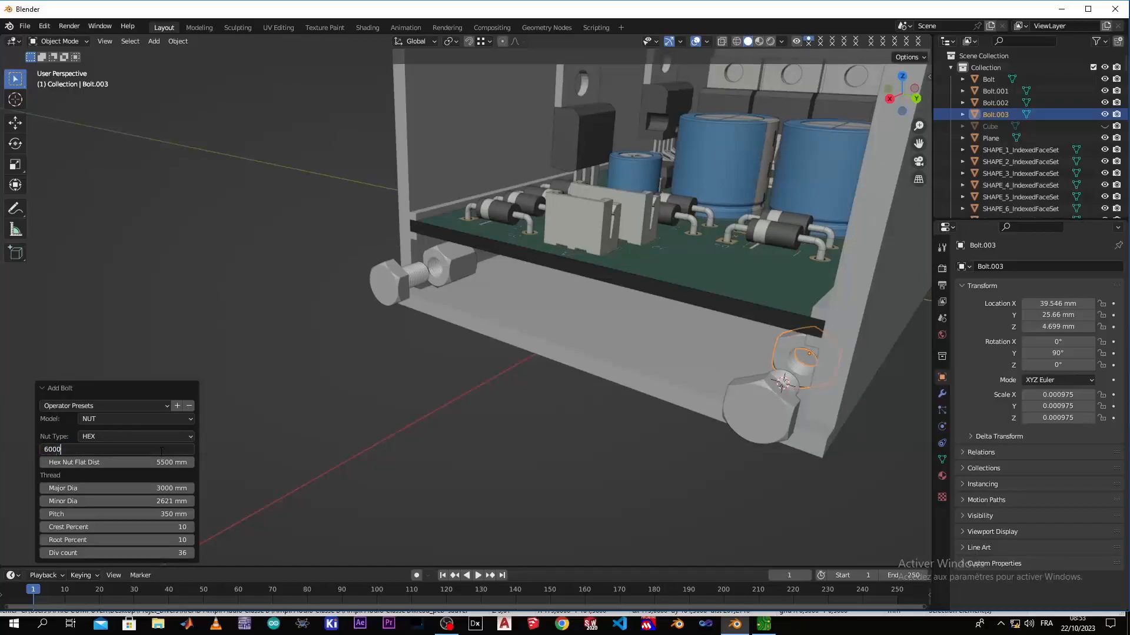
key(Return)
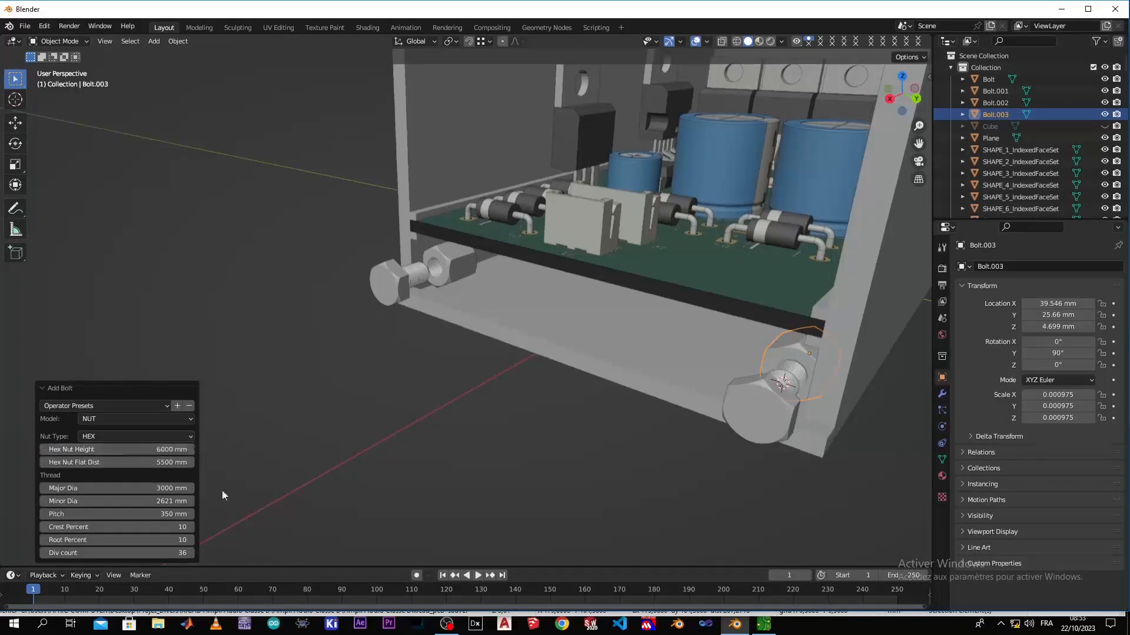
click(397, 444)
Open the negative Y bolt's Change Bolt settings and set its thread length to 12000 mm
scroll(401, 410, up, 3)
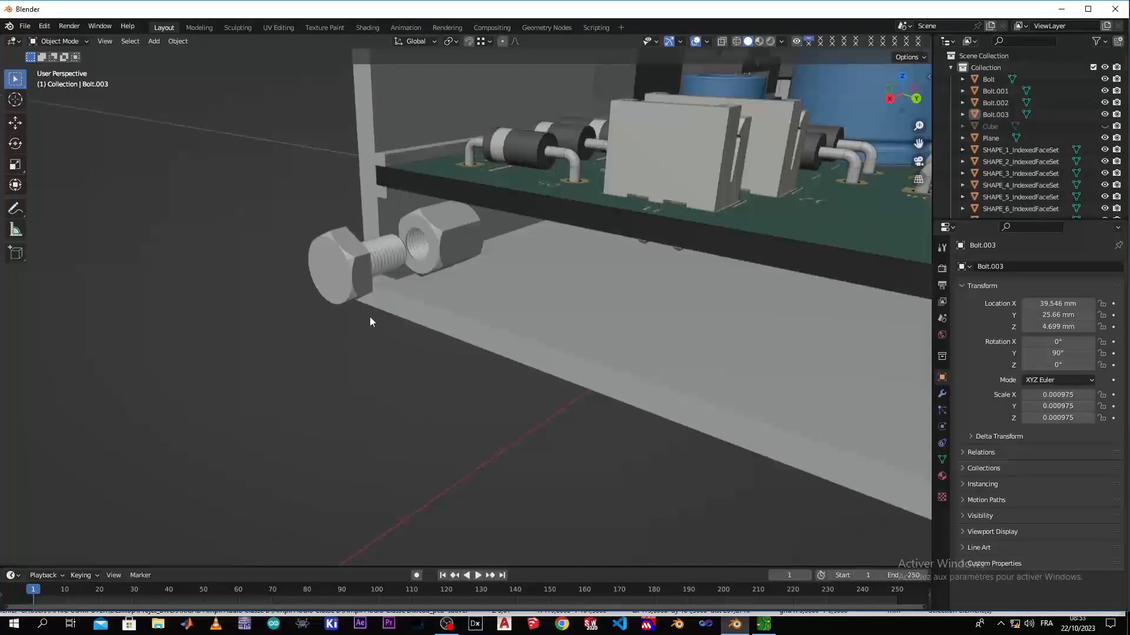
click(345, 252)
right_click(369, 254)
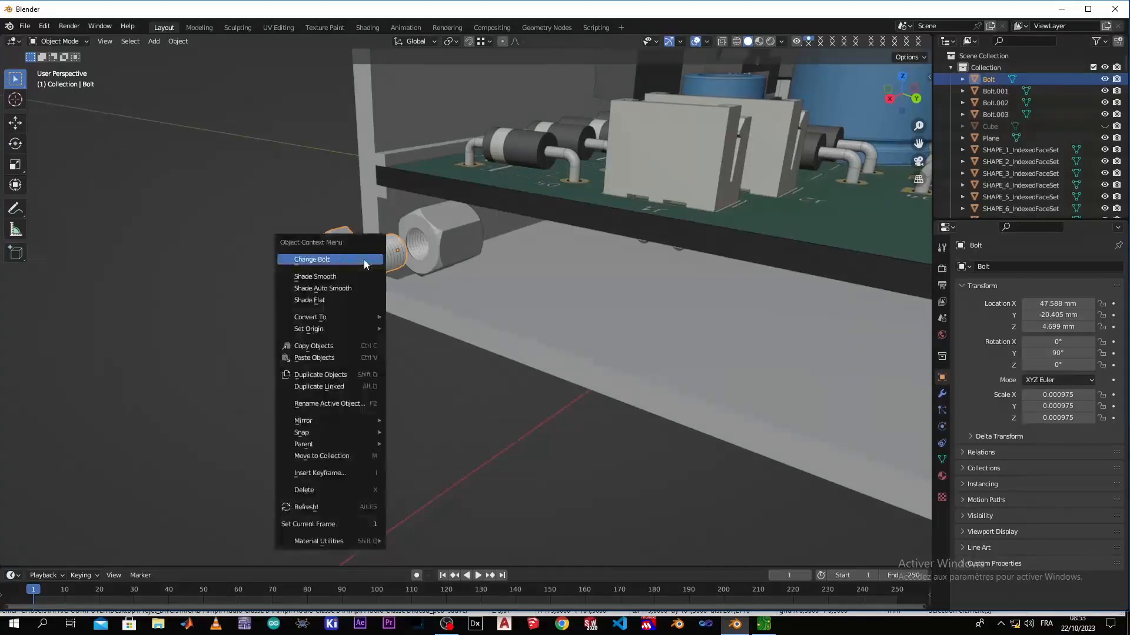
click(363, 260)
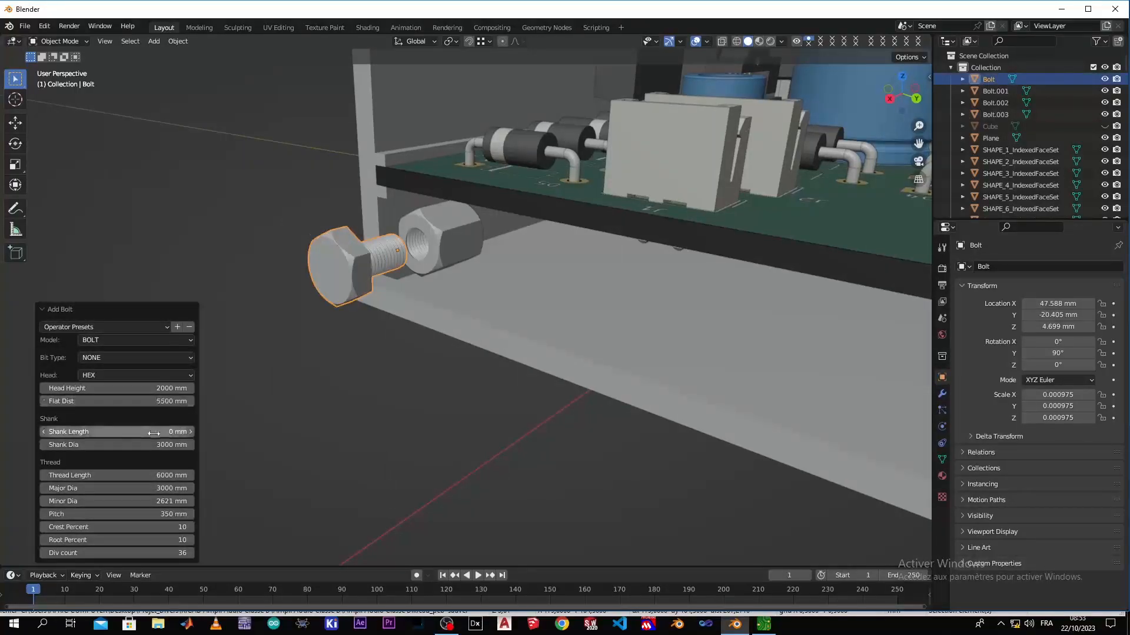
click(165, 476)
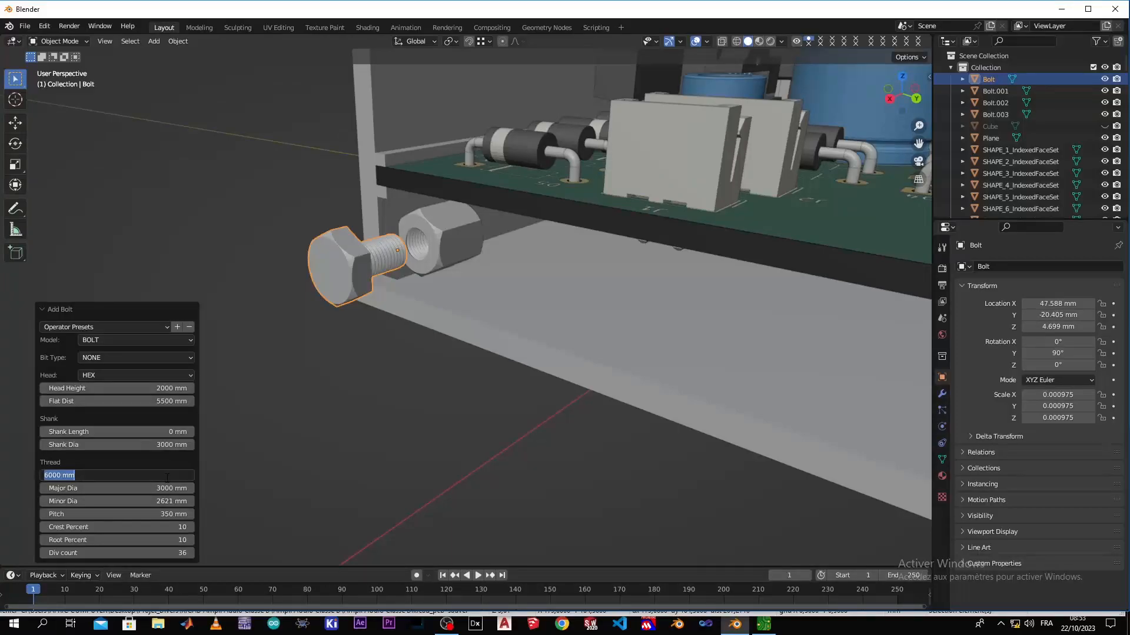
key(Home)
key(Delete)
text(12)
key(Return)
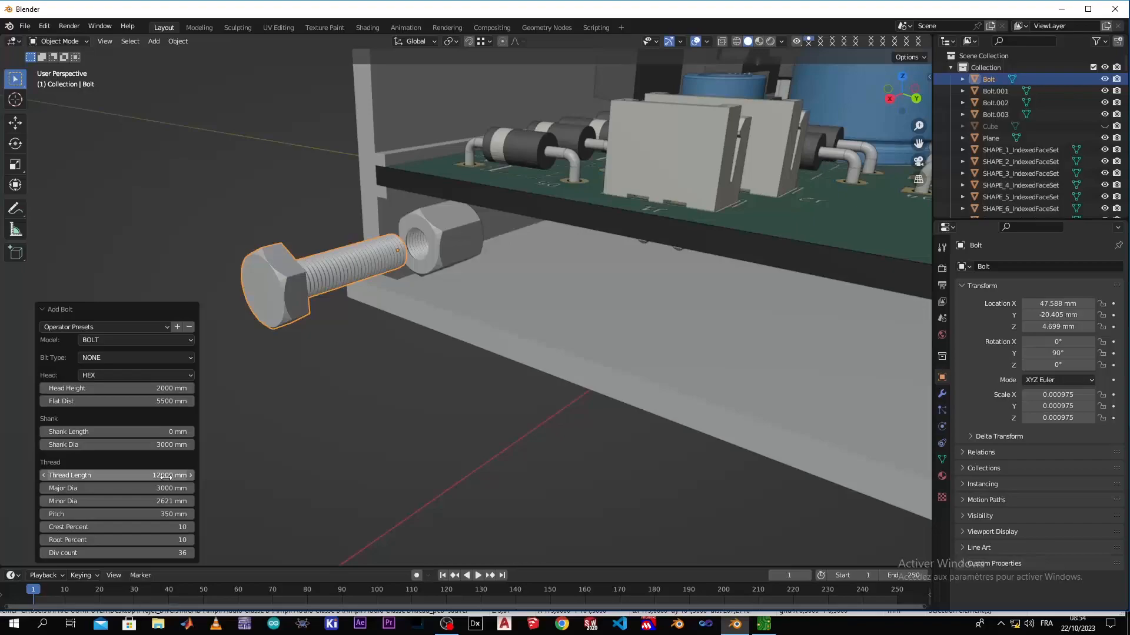
Shorten the negative Y bolt's thread length to 10000 mm
click(163, 477)
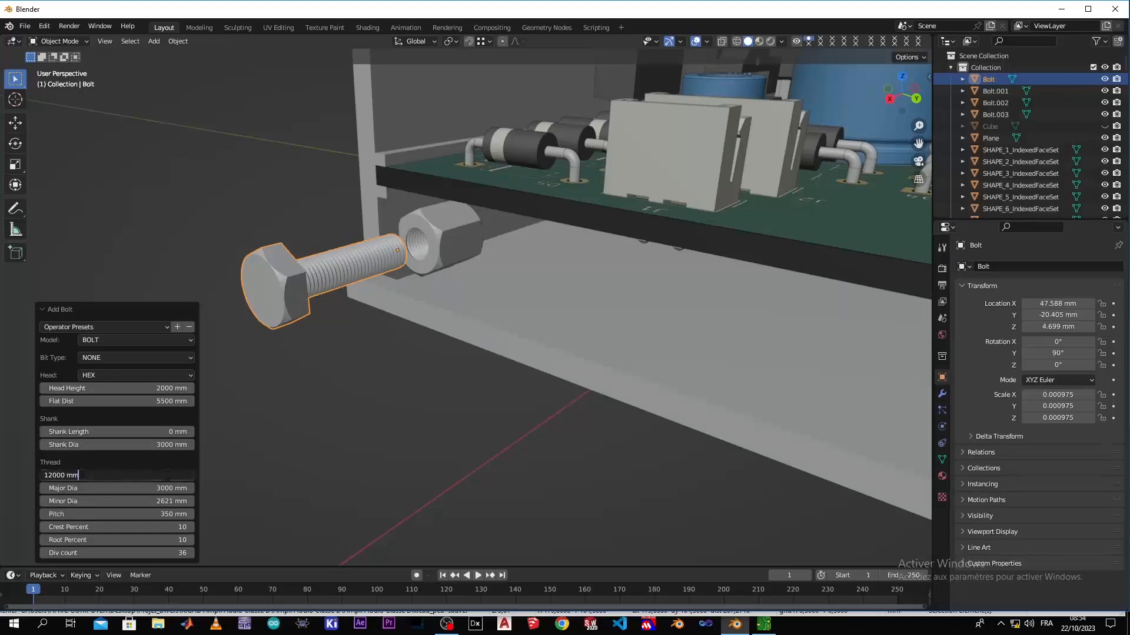
key(Left)
key(Left)
key(BackSpace)
text(0)
key(Return)
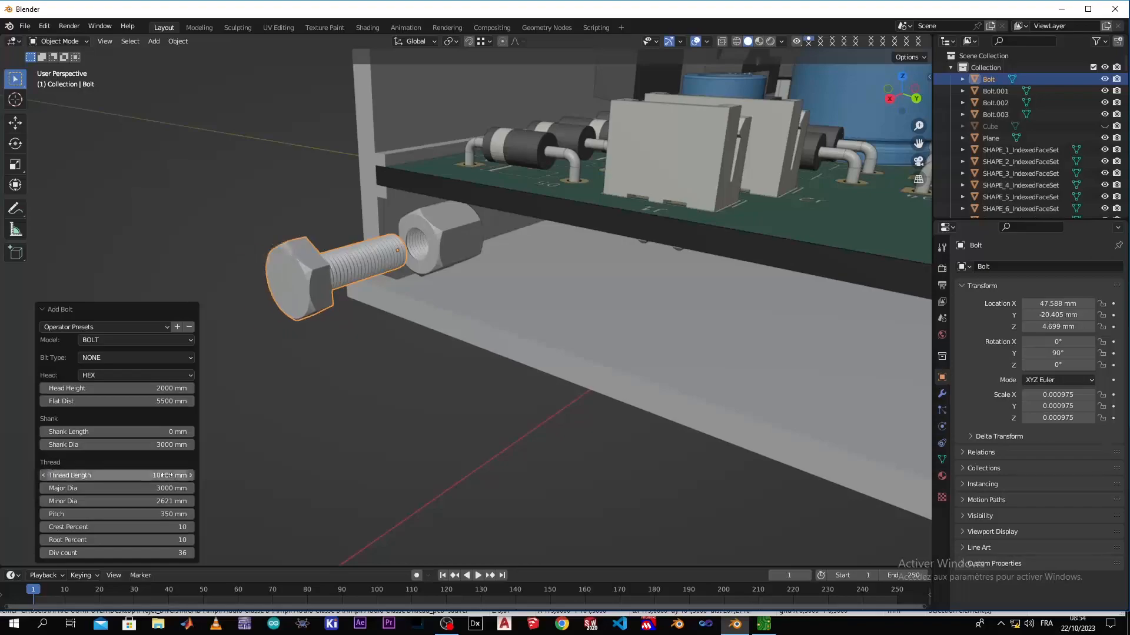
click(405, 478)
Lengthen the thread of the positive Y bolt to match the negative Y bolt
middle_drag(337, 446, 696, 423)
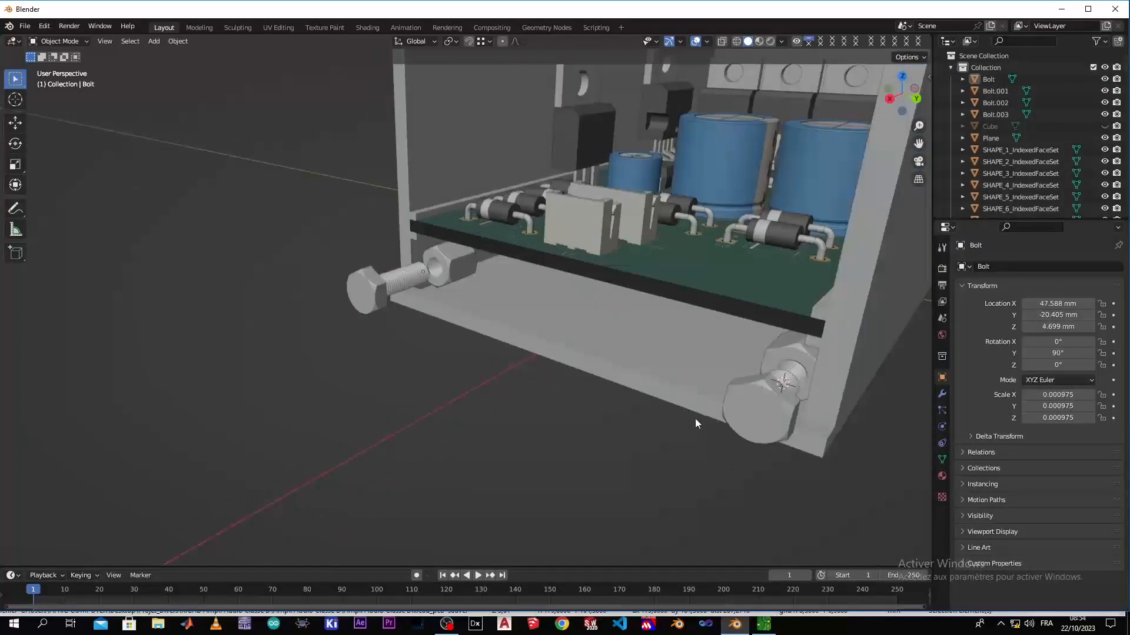
click(774, 422)
right_click(775, 418)
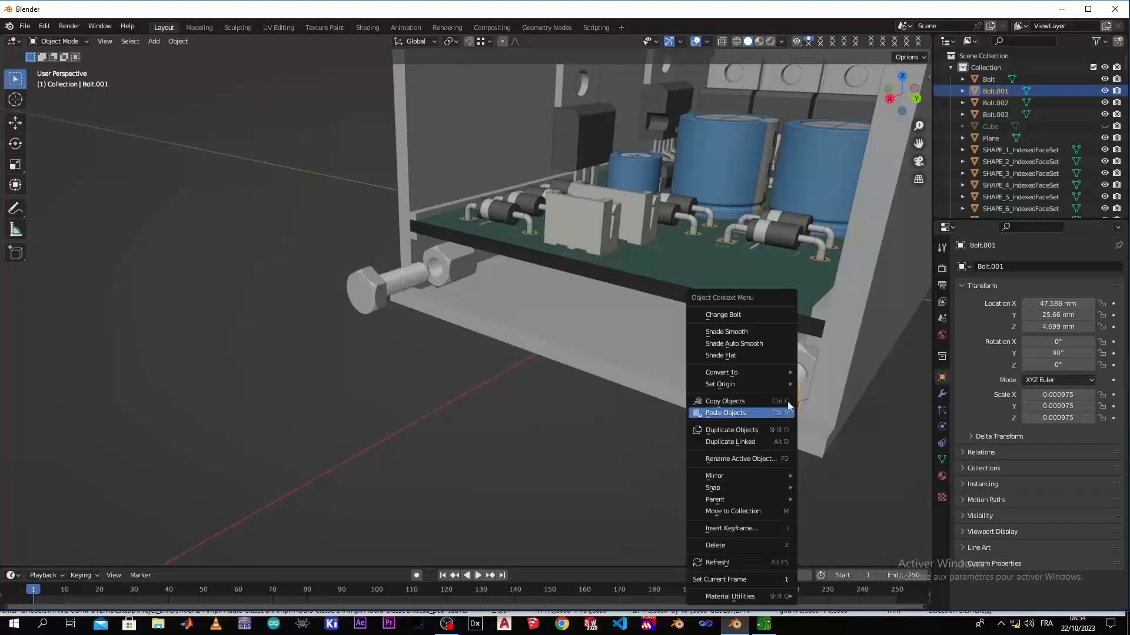
click(765, 314)
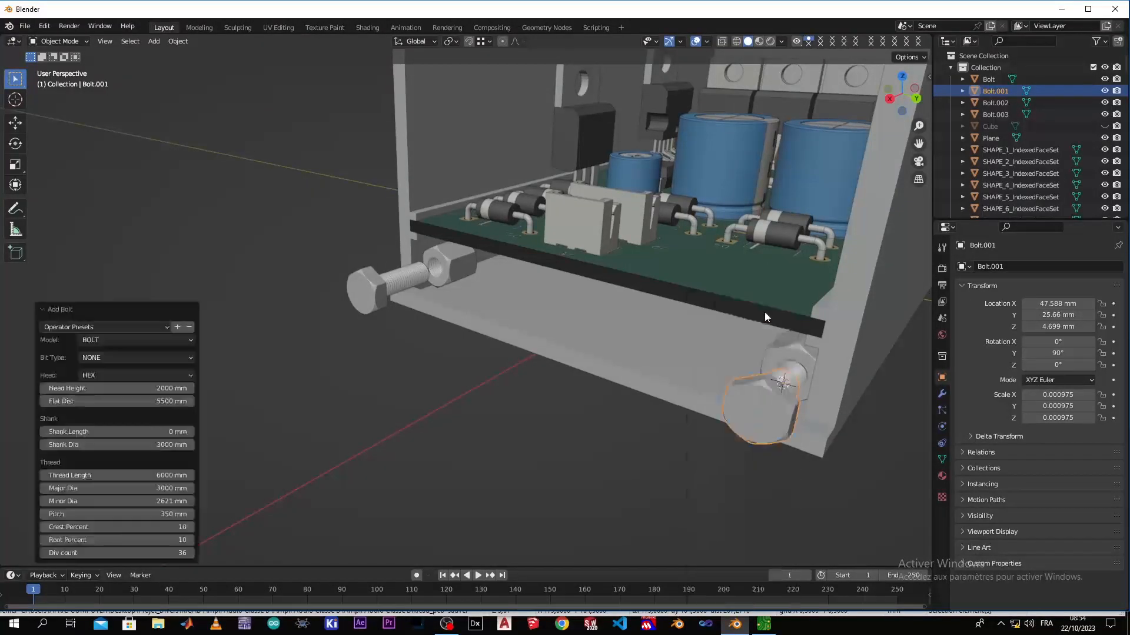
click(160, 475)
key(Home)
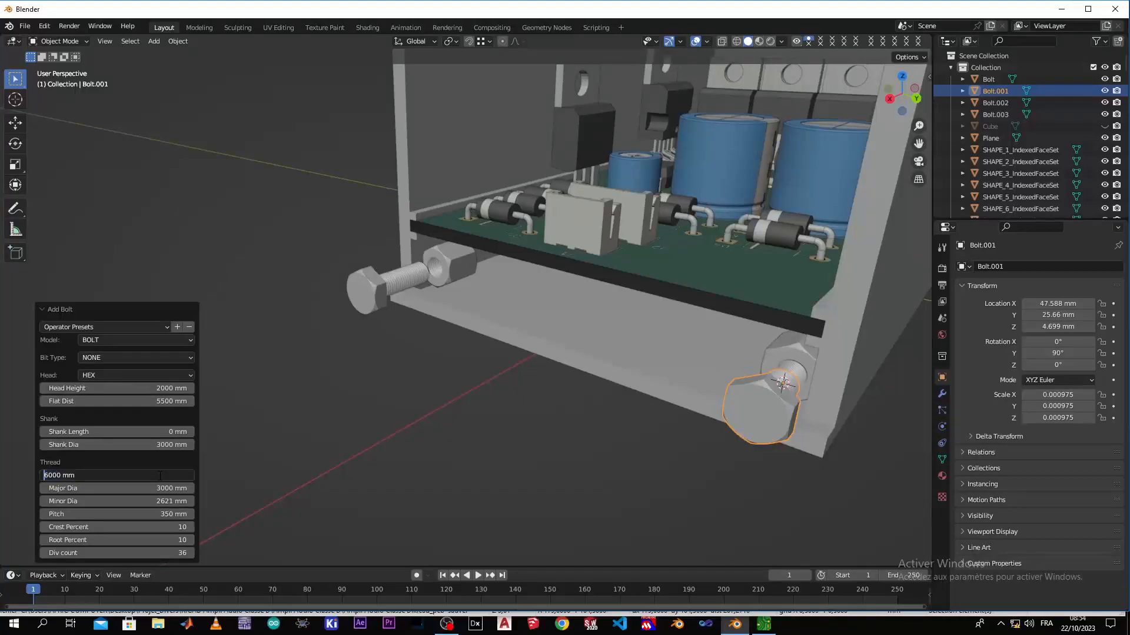
text(10)
key(Return)
click(525, 409)
Try to move the negative Y nut alone by 1 mm along the Y axis
middle_drag(384, 407, 528, 383)
middle_drag(414, 416, 296, 395)
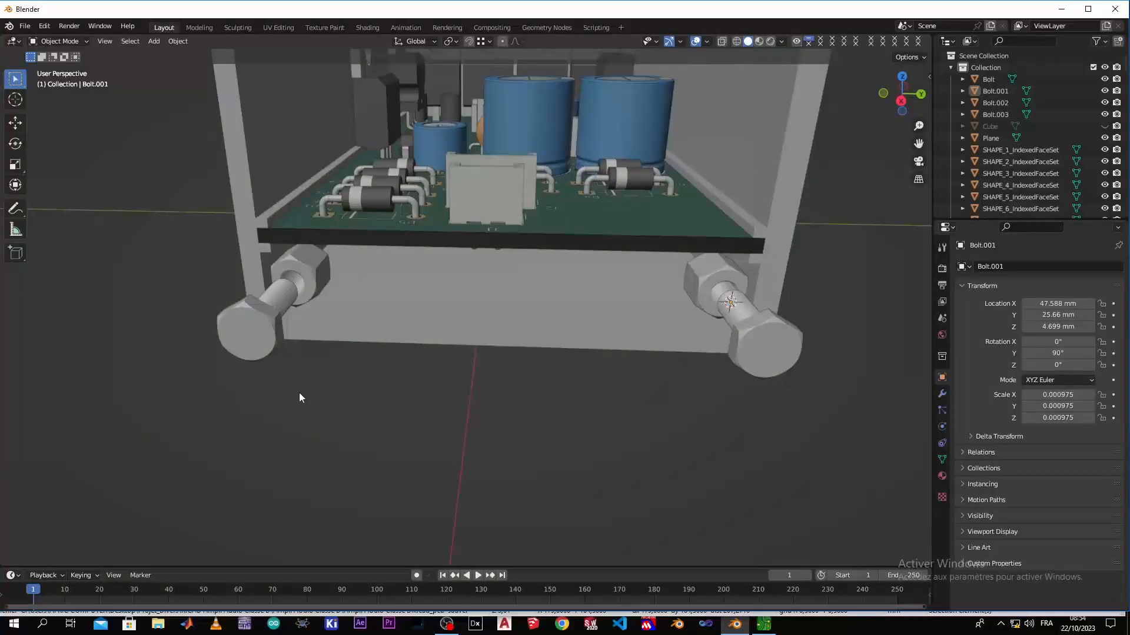
click(304, 275)
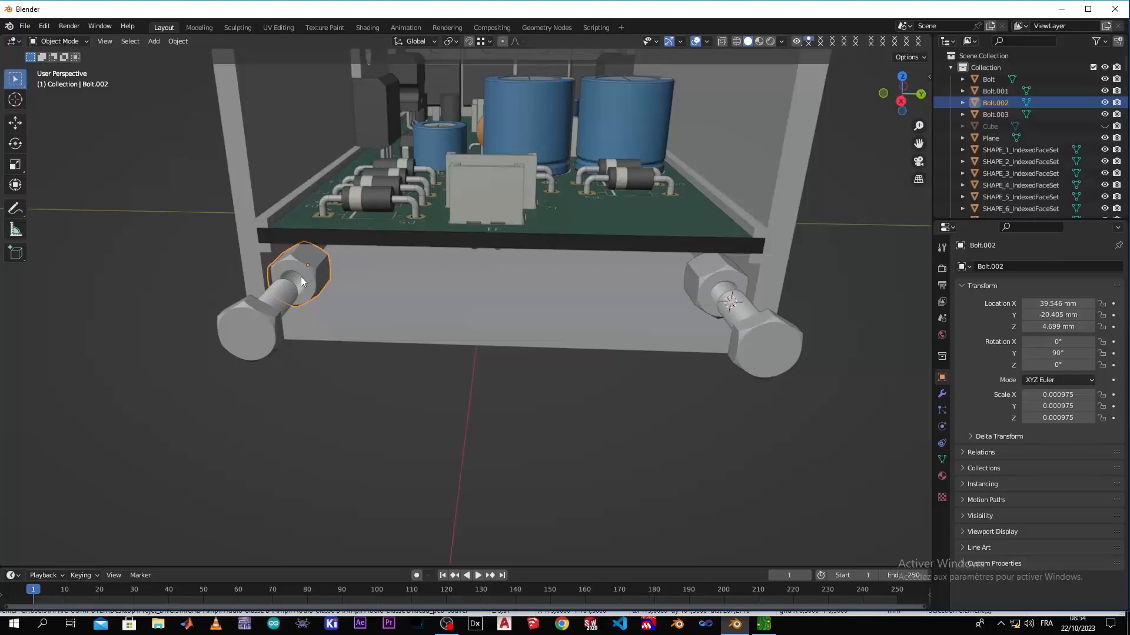
key(g)
key(x)
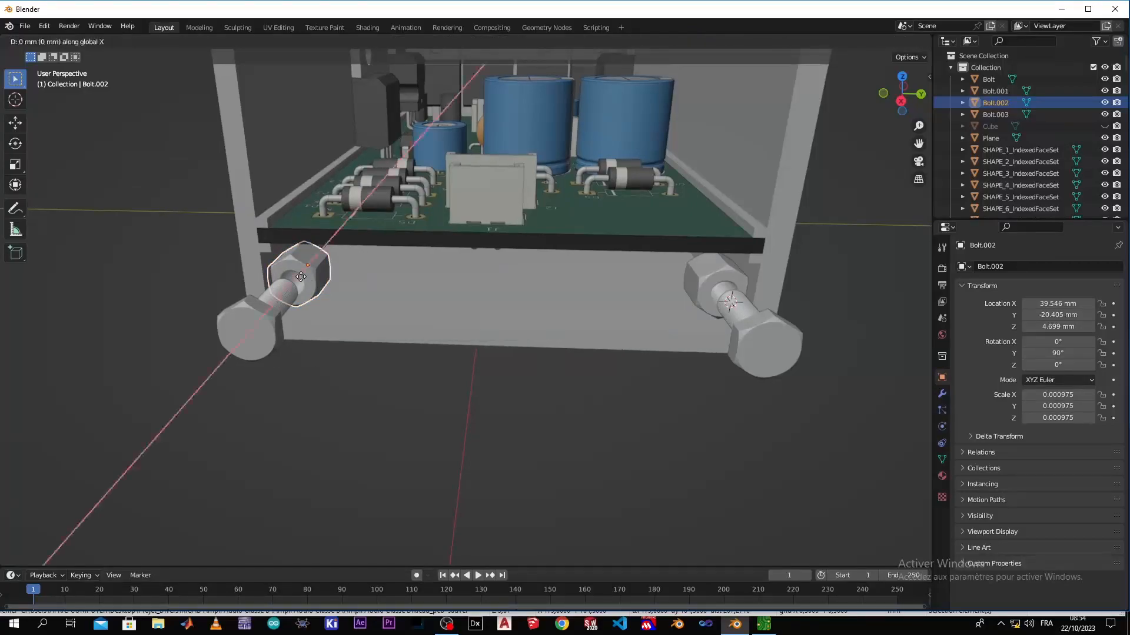
key(y)
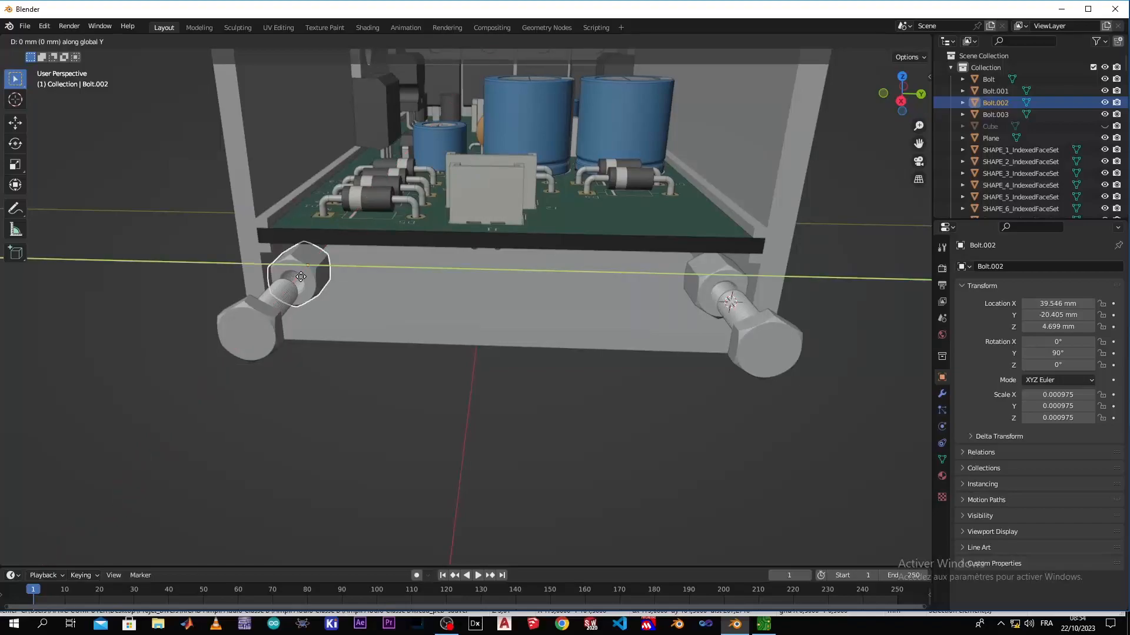
text(1)
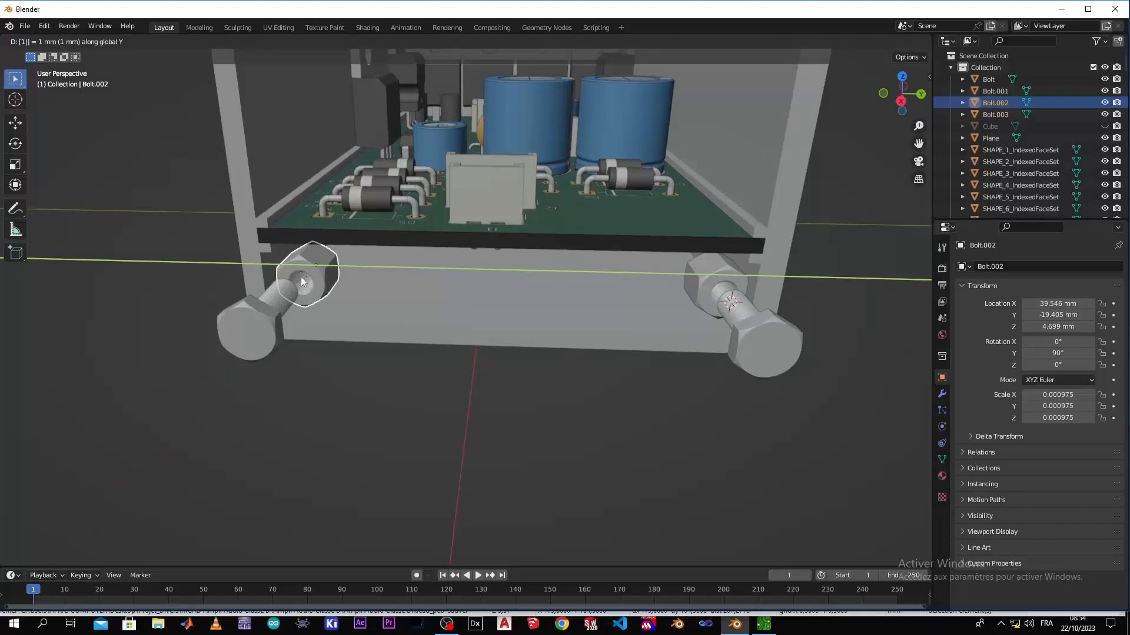
key(Return)
Undo the move of the negative Y nut
click(701, 286)
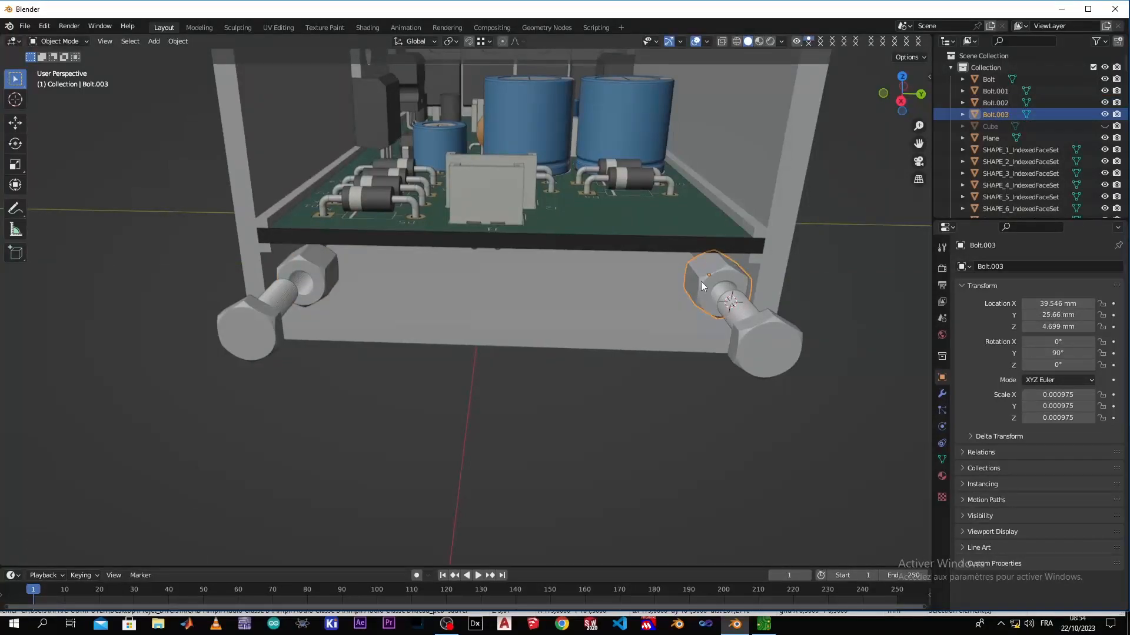
key(ctrl+z)
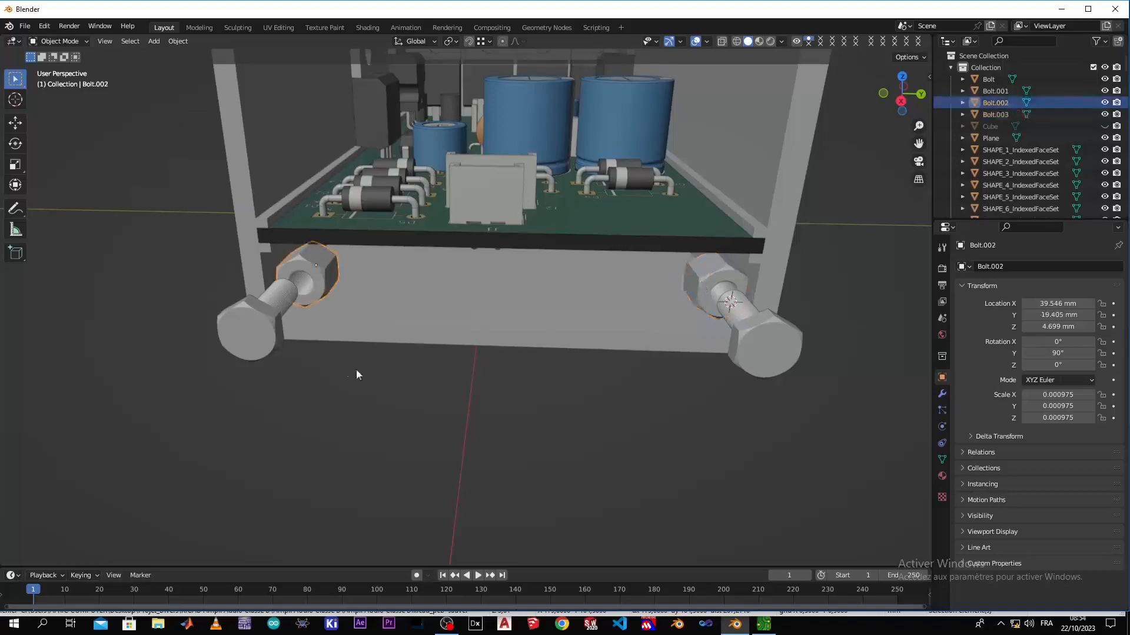
middle_drag(340, 332, 397, 332)
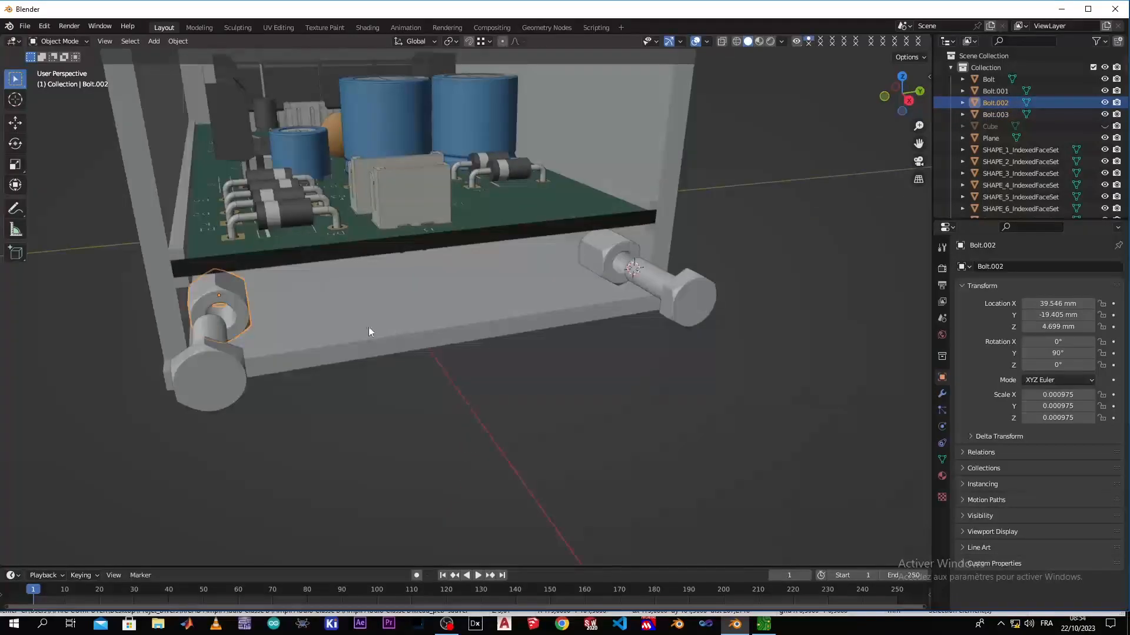
key(ctrl+z)
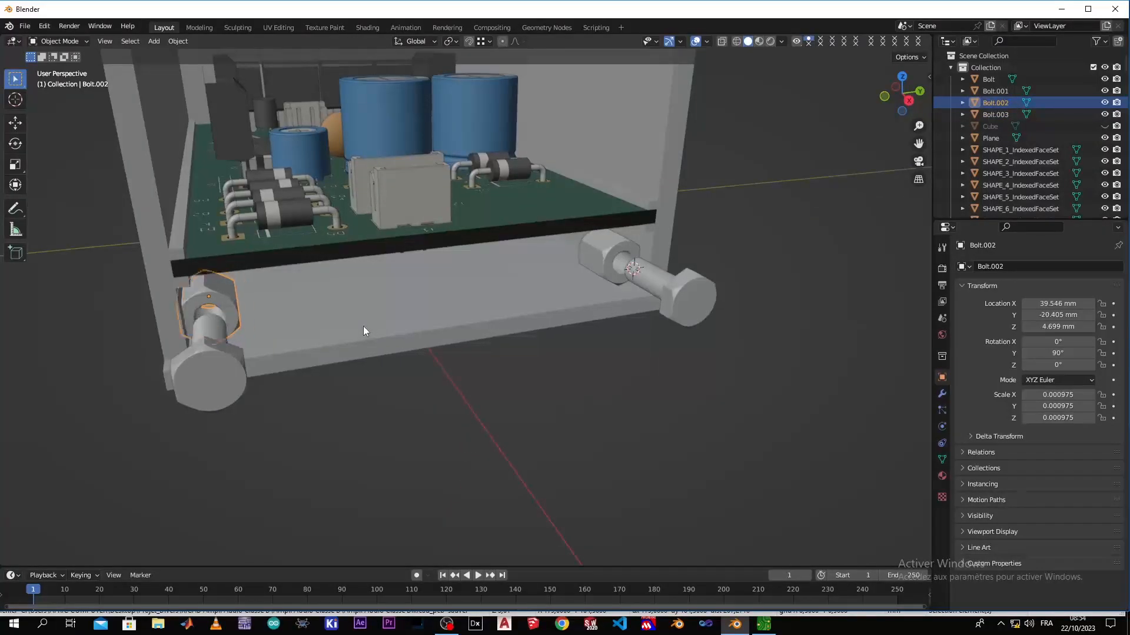
Add the negative Y bolt to the selected nut and move both 1 mm along the Y axis
shift+click(213, 389)
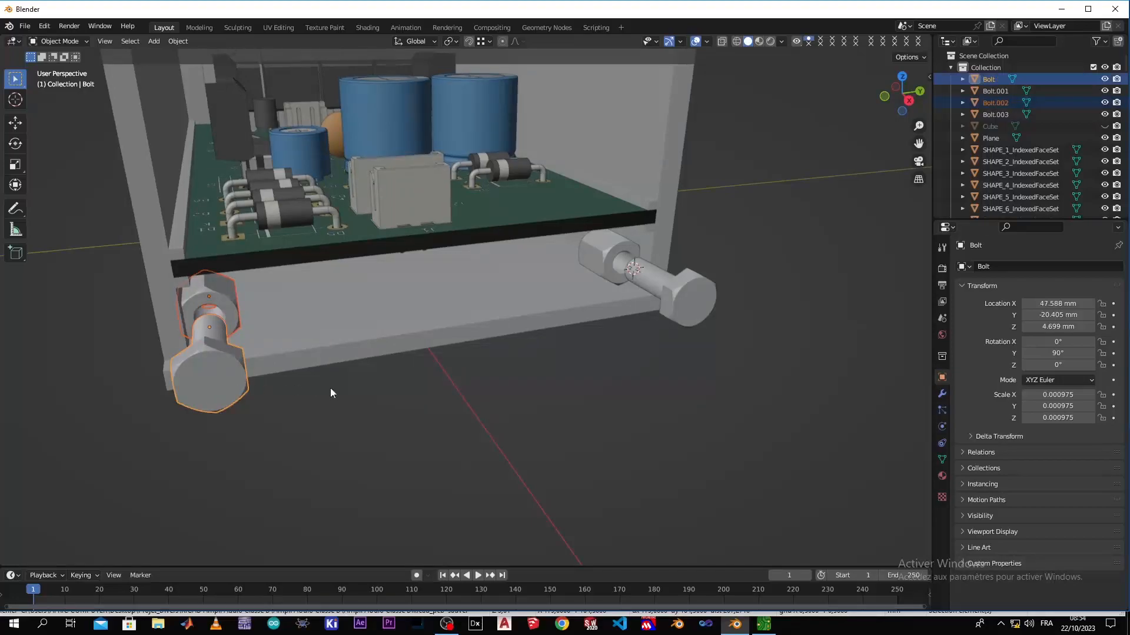
key(g)
text(y)
text(1)
key(Return)
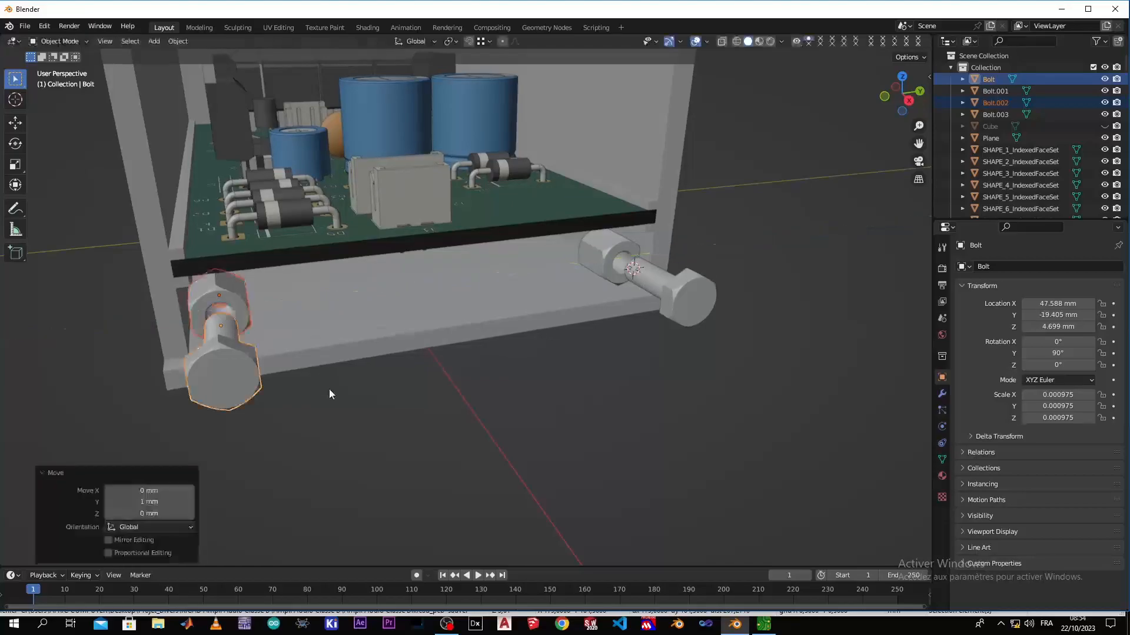
Select the positive Y nut and bolt together and move both -1 mm along the Y axis
click(599, 257)
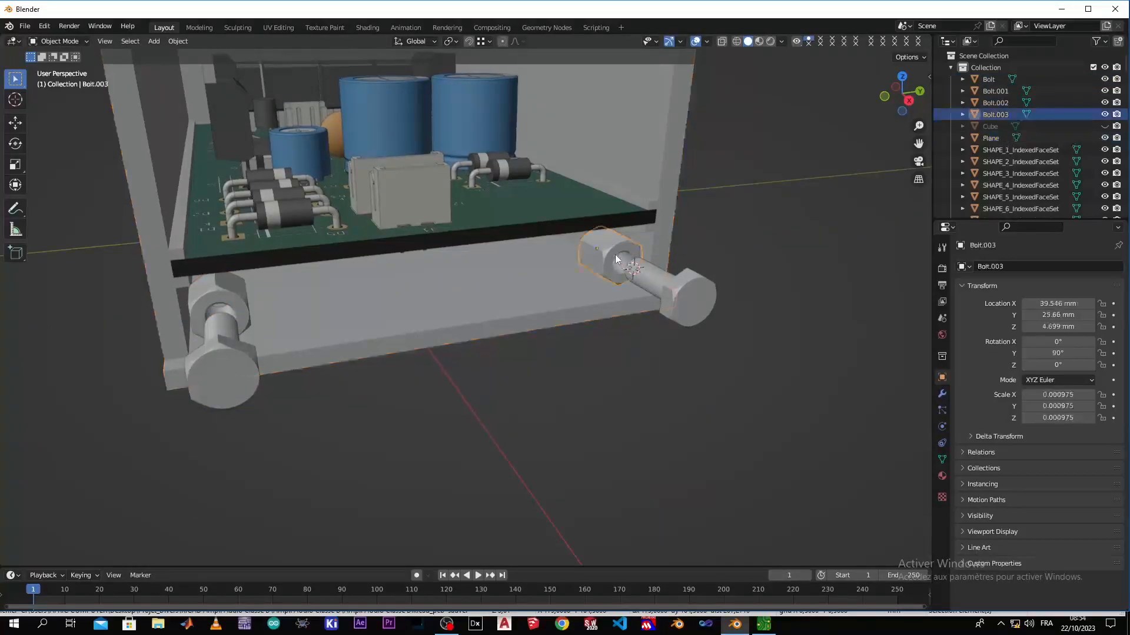
shift+click(675, 292)
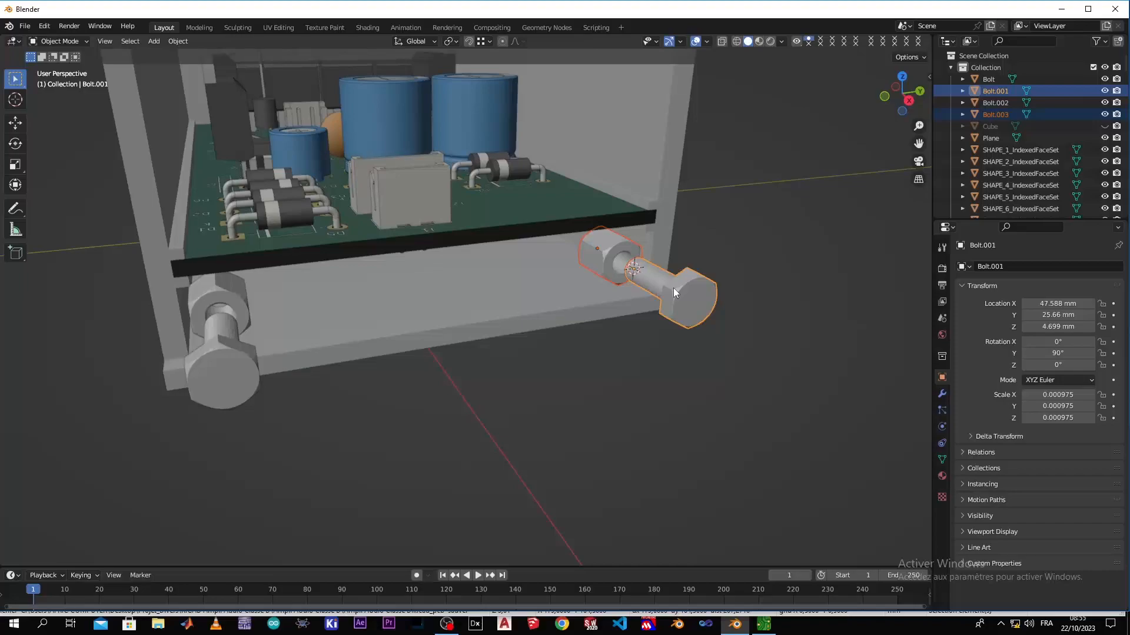
key(KP_1)
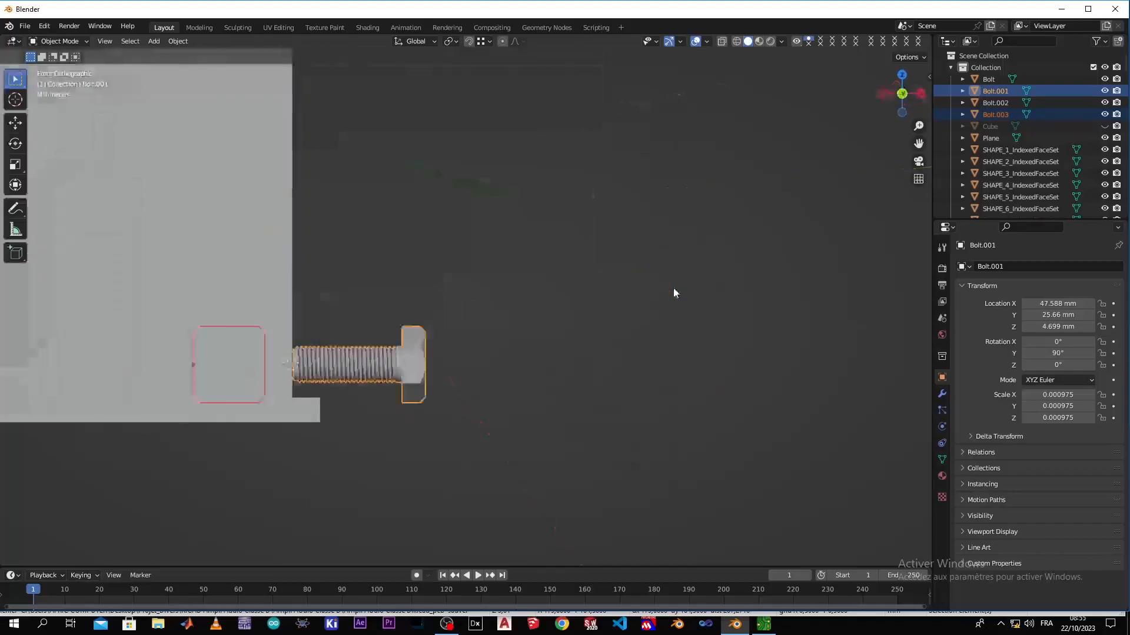
middle_drag(612, 309, 499, 350)
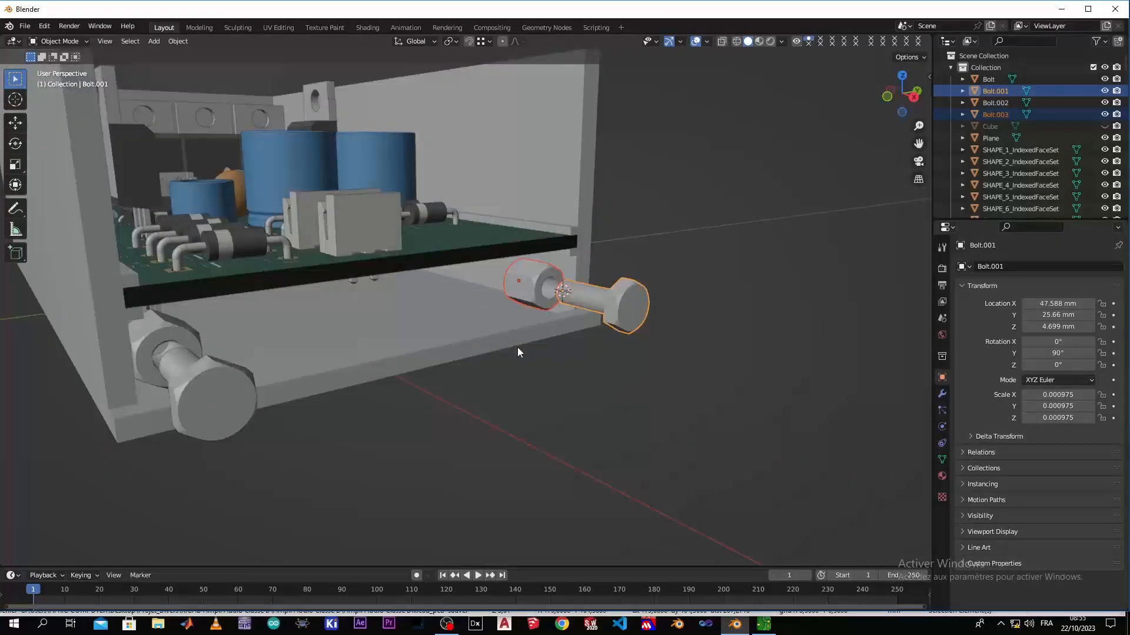
text(gy1-)
key(Return)
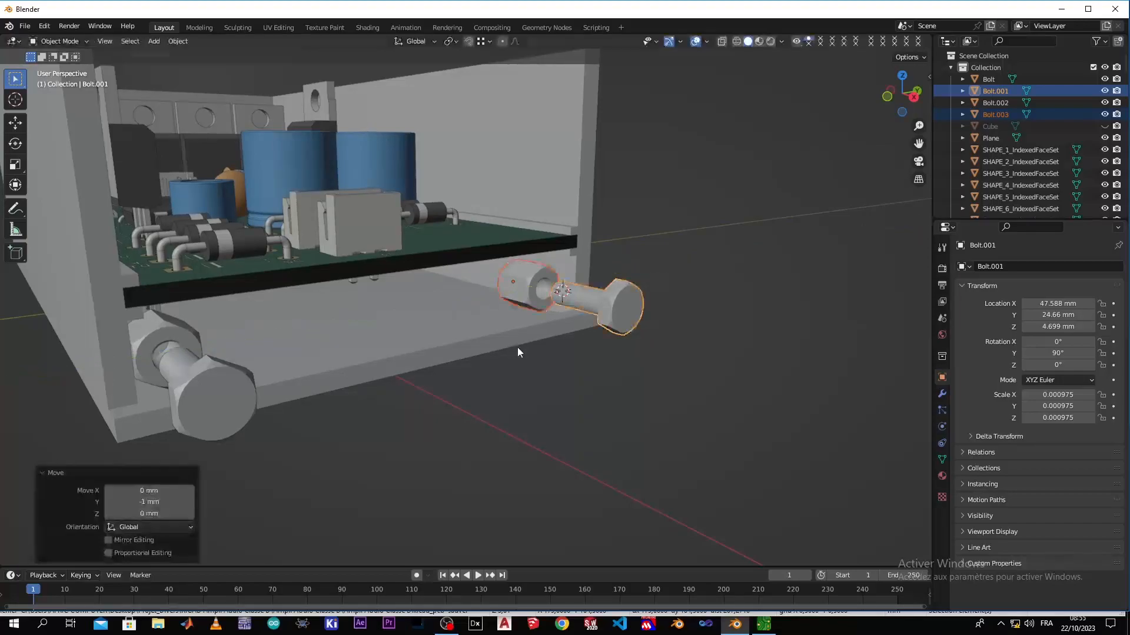
middle_drag(534, 340, 522, 355)
middle_drag(438, 380, 386, 364)
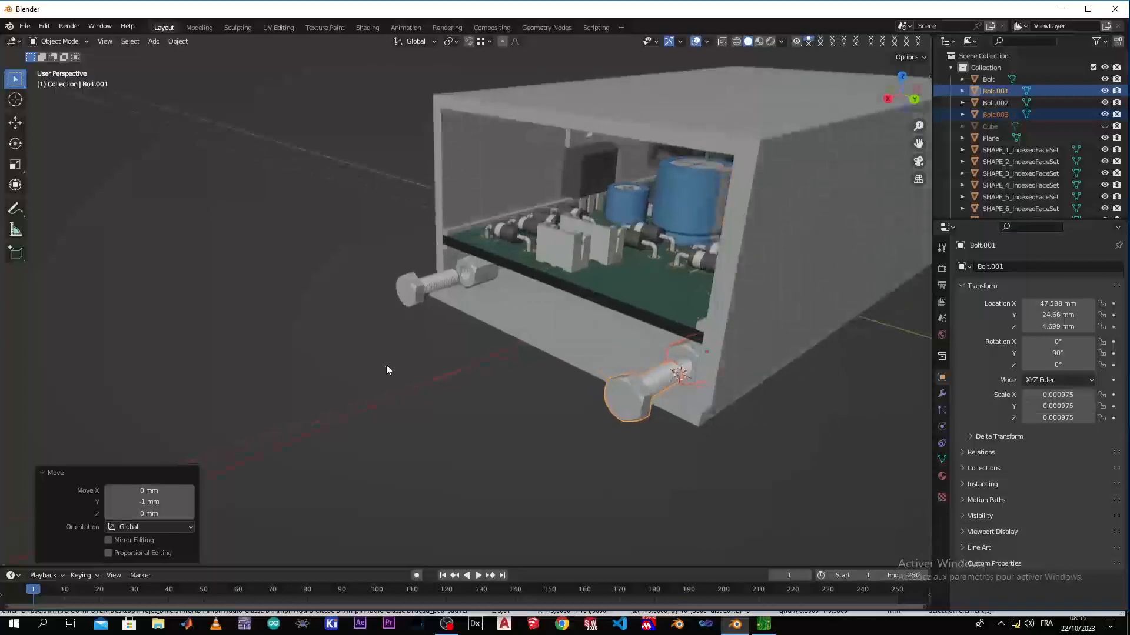
Display the enclosure with its bolts and nuts in a front orthographic wireframe view
click(453, 341)
scroll(453, 342, up, 4)
middle_drag(470, 329, 573, 325)
click(535, 310)
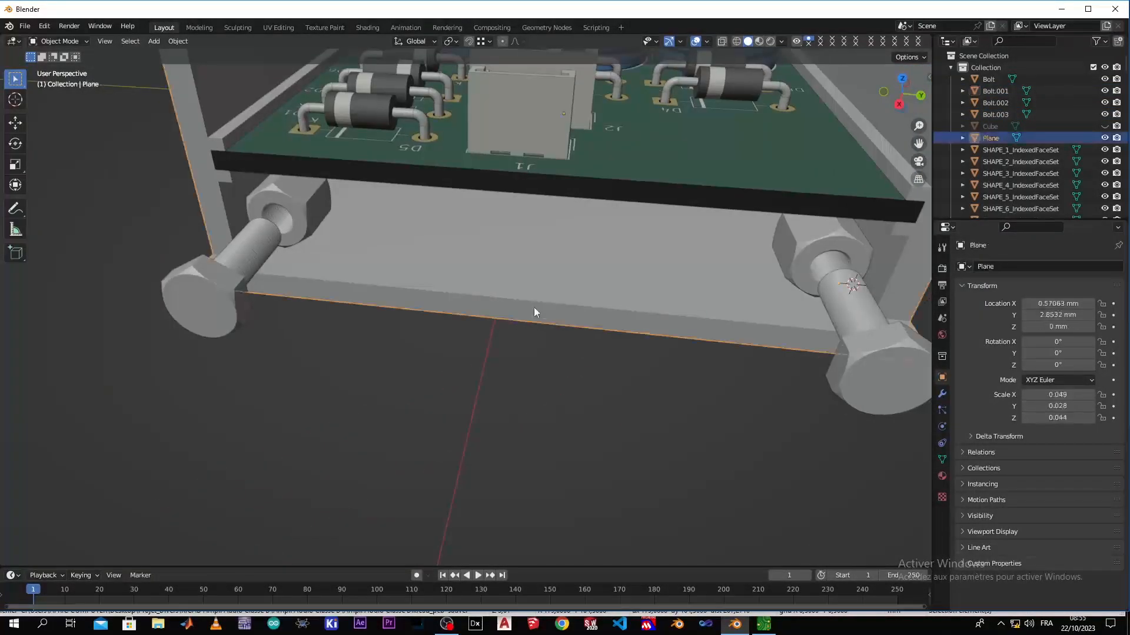
click(500, 379)
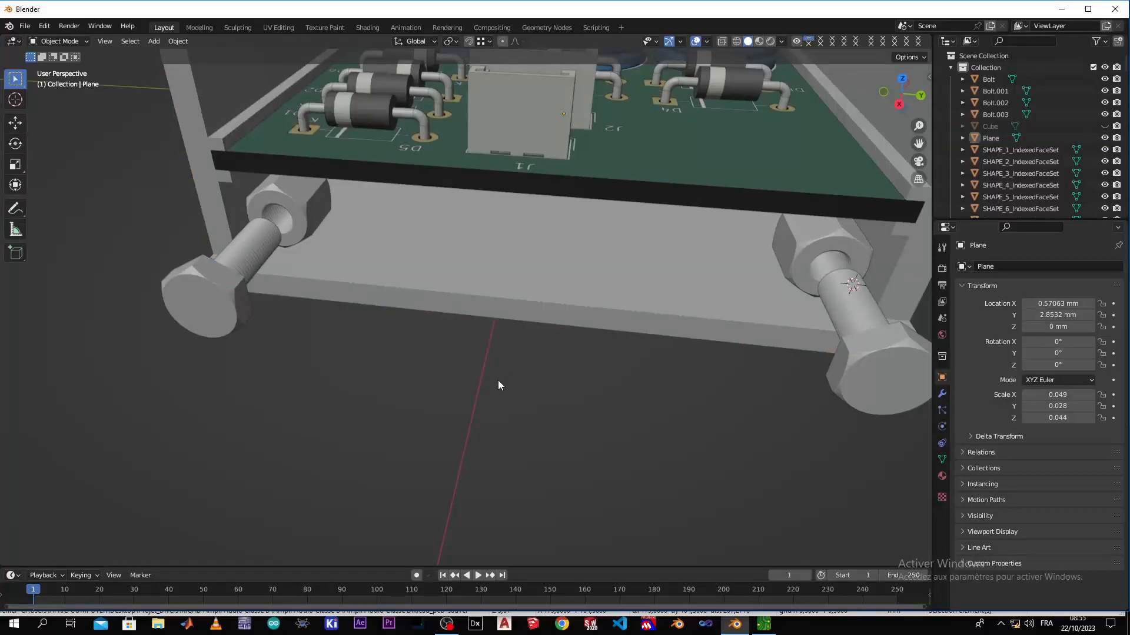
key(KP_1)
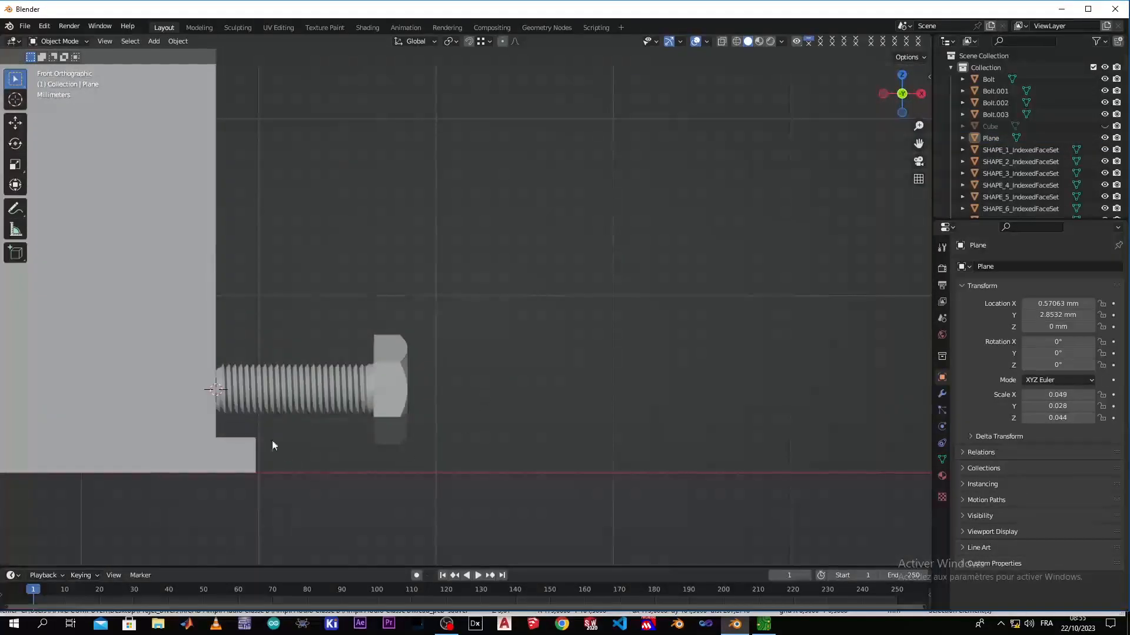
key(z)
click(151, 421)
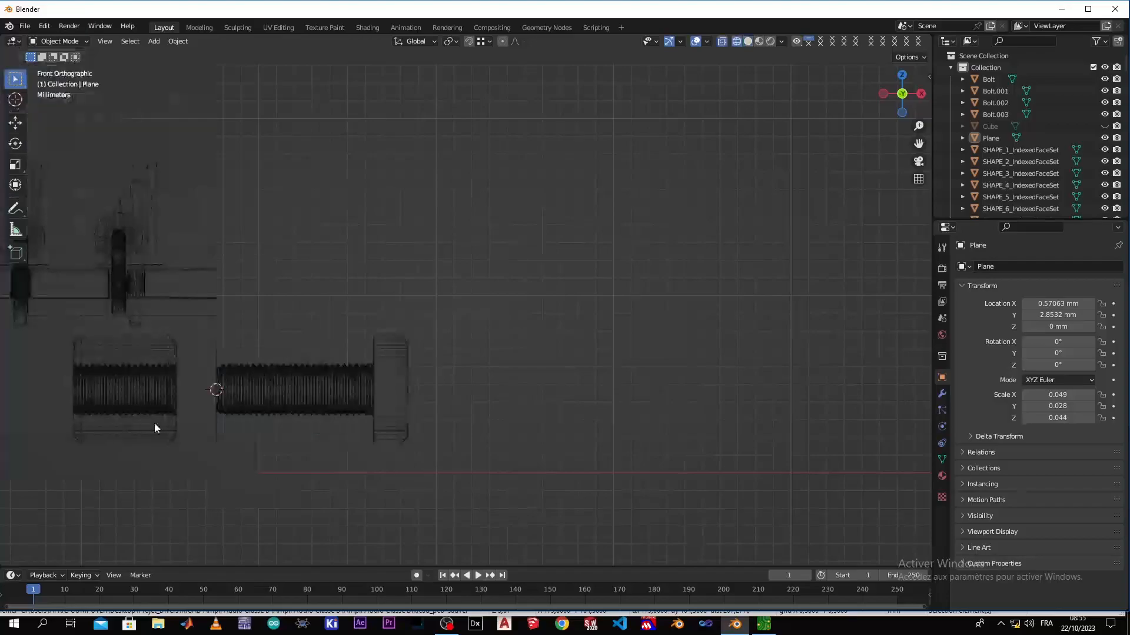
Select both nuts and move them about 2.223 mm along the X axis to meet the ends of the bolt threads
click(122, 398)
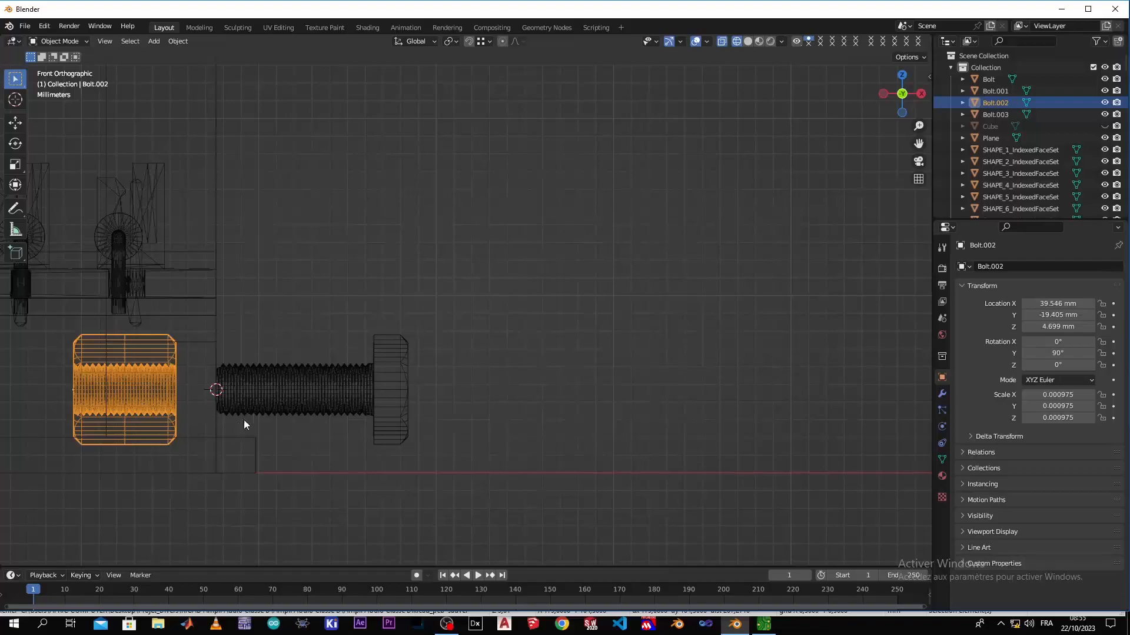
middle_drag(310, 340, 249, 380)
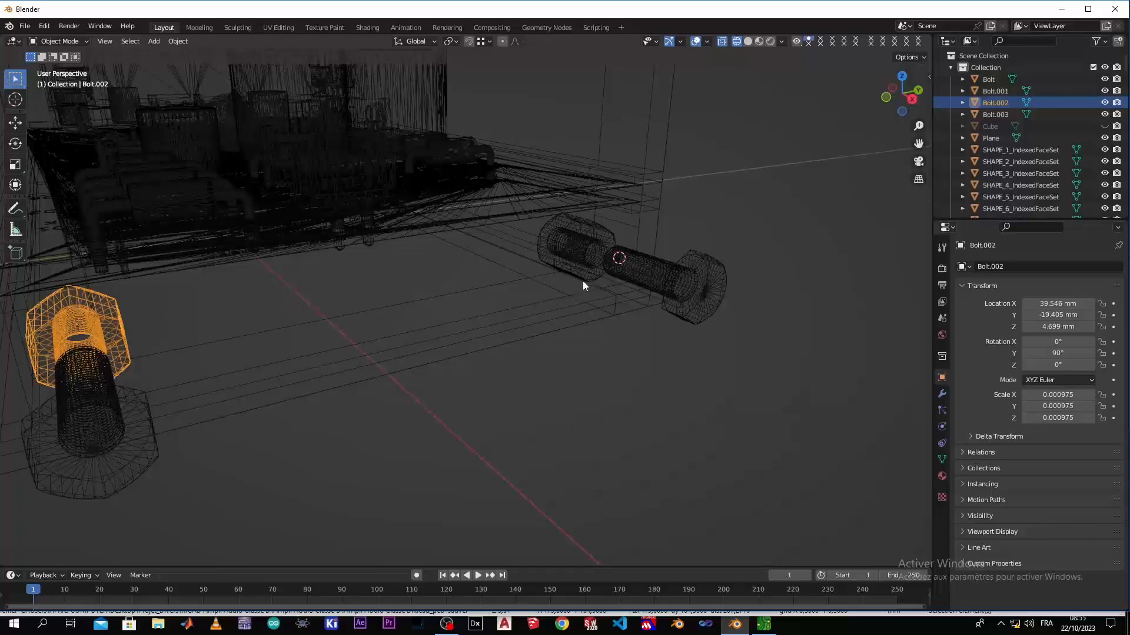
shift+click(579, 259)
key(KP_1)
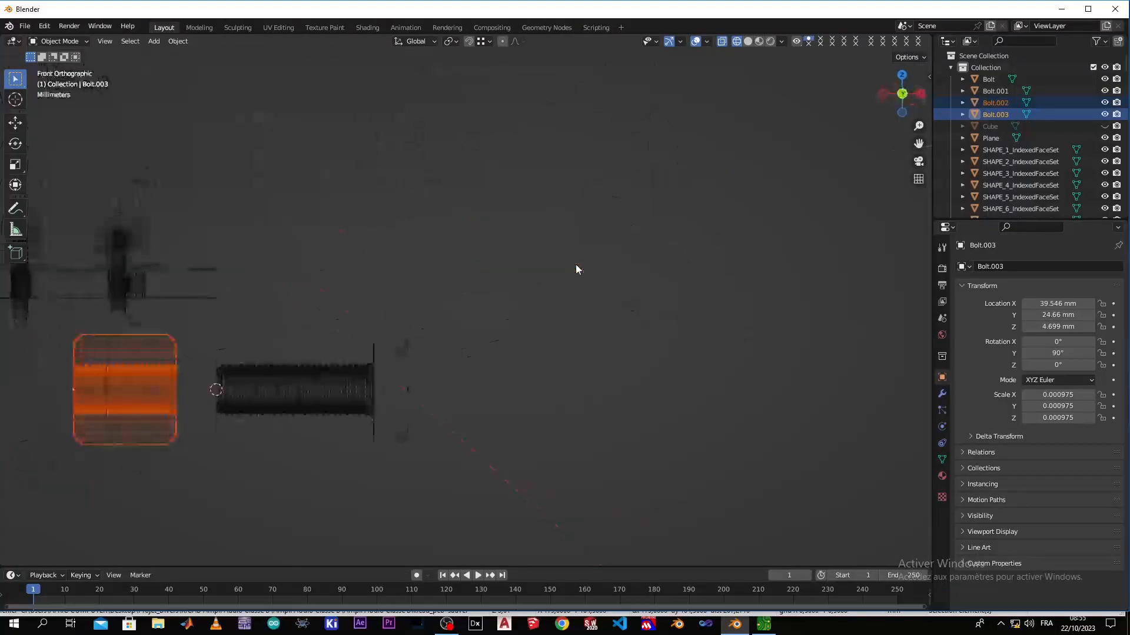
key(g)
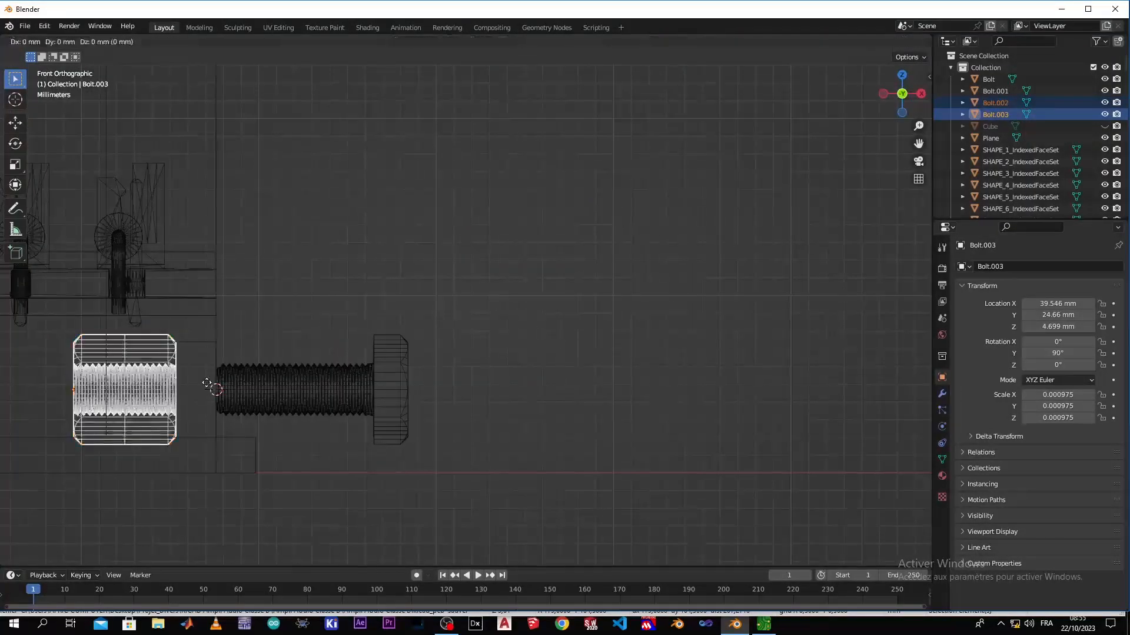
key(x)
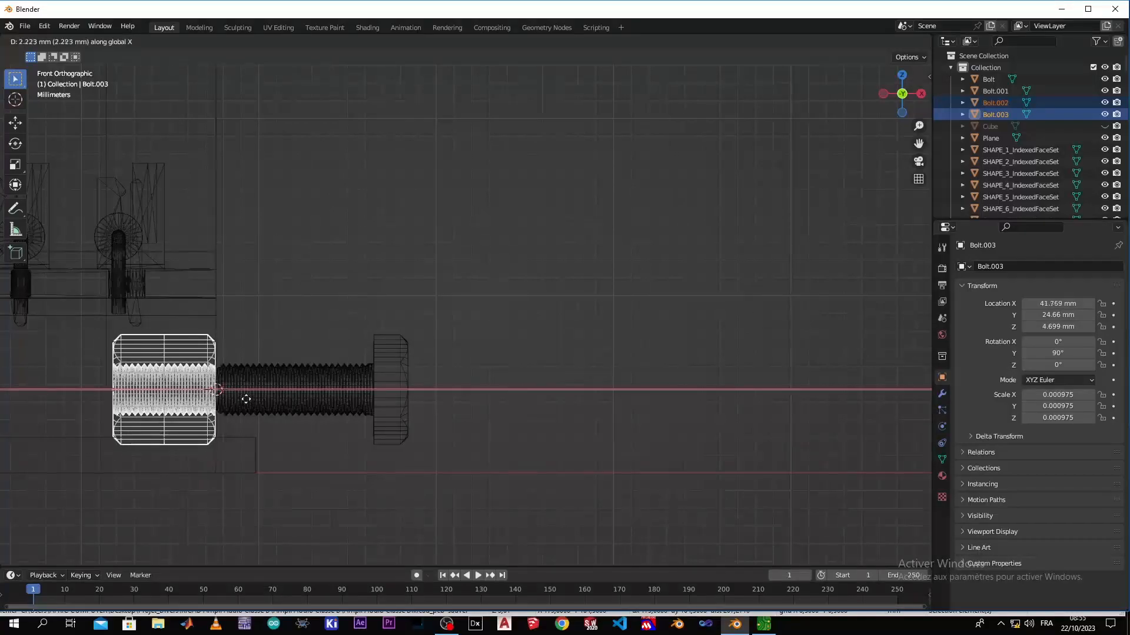
click(246, 399)
click(538, 364)
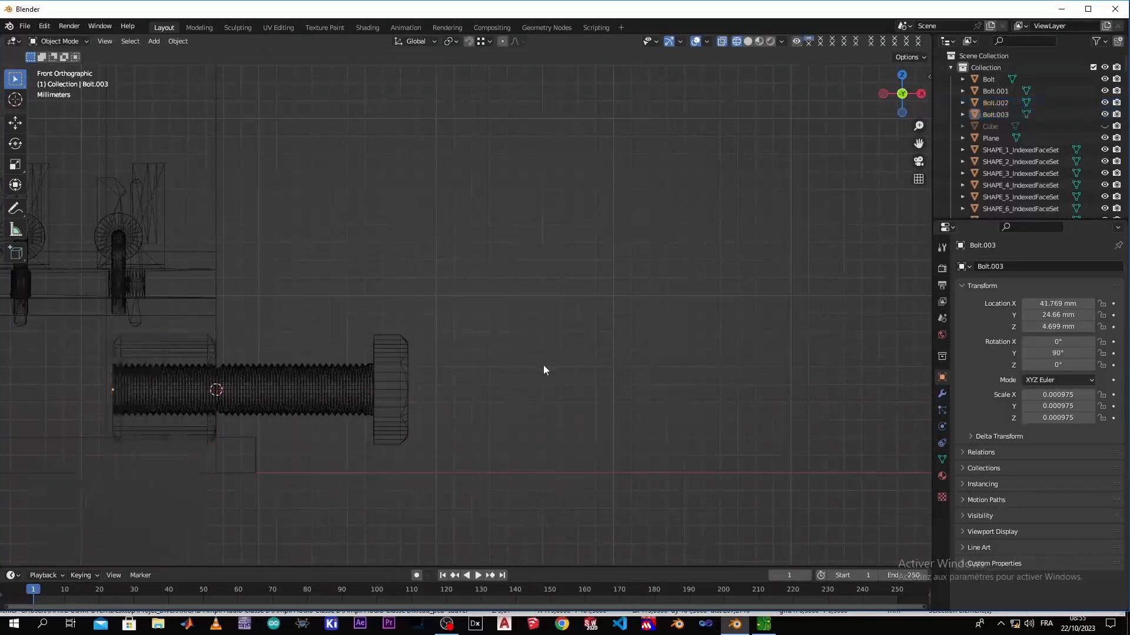
Return the viewport to solid shading with both bolt and nut pairs in a perspective view
middle_drag(390, 406, 419, 276)
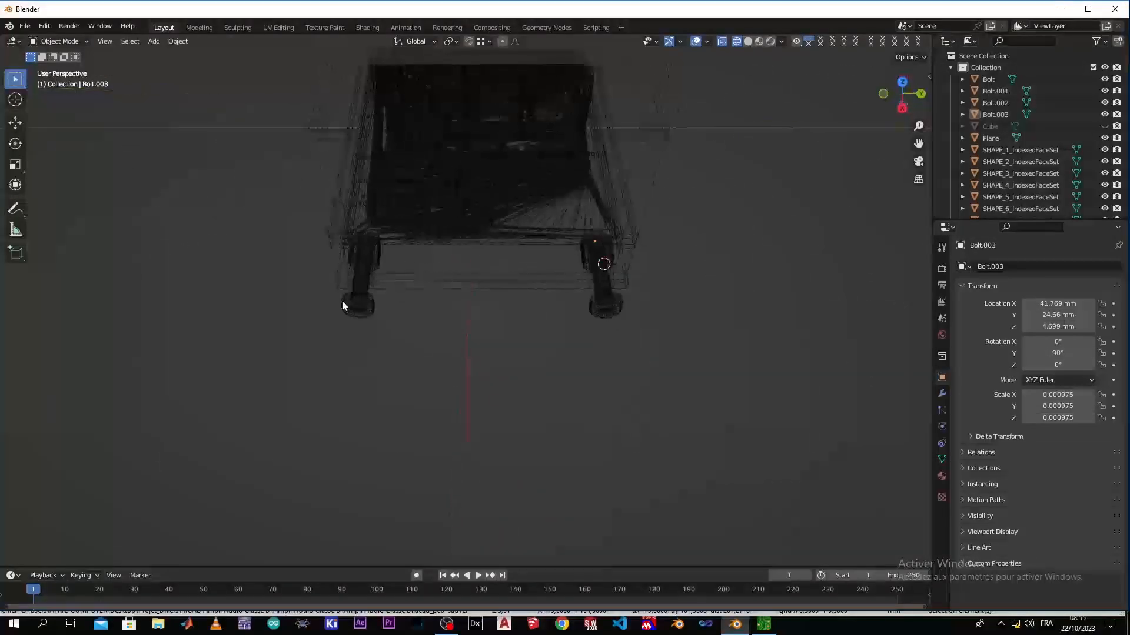
scroll(312, 305, up, 4)
middle_drag(326, 287, 416, 267)
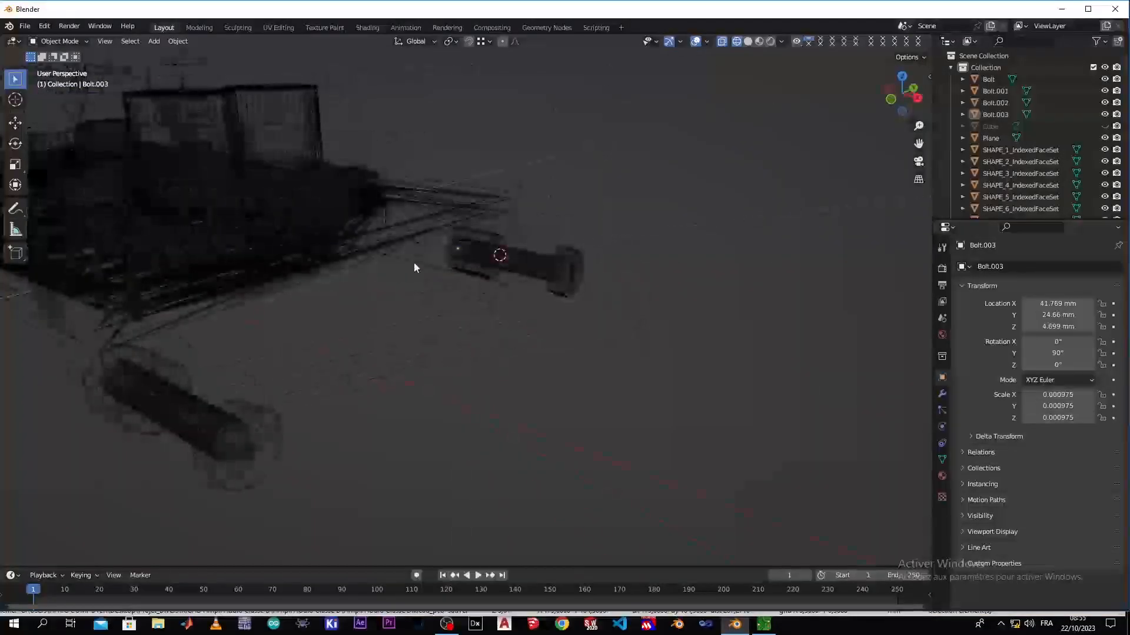
middle_drag(251, 354, 198, 354)
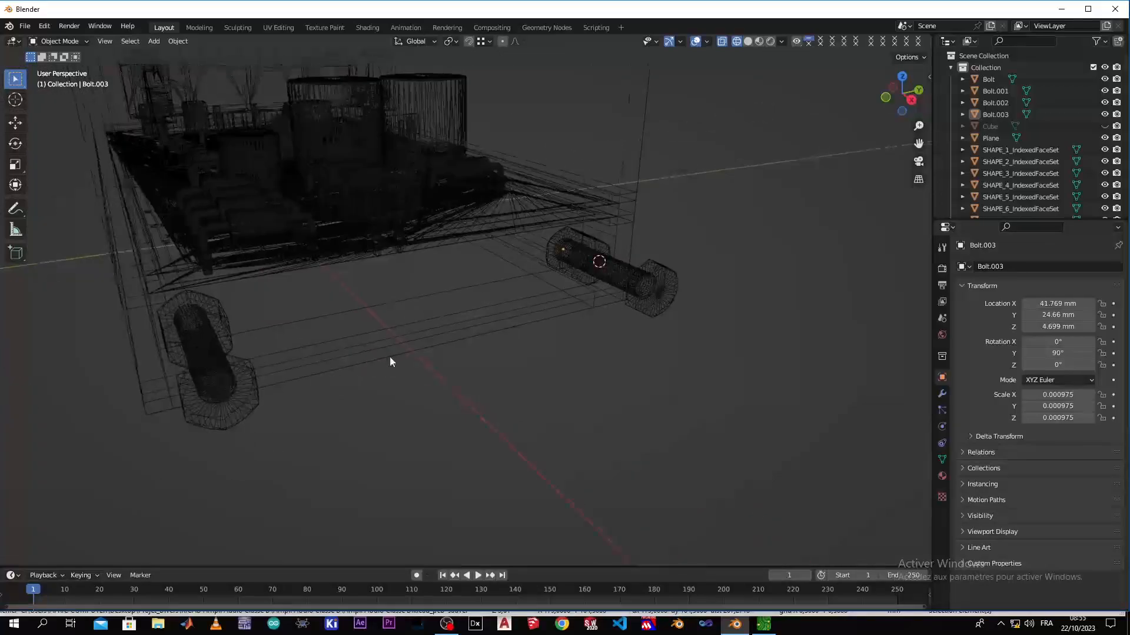
key(z)
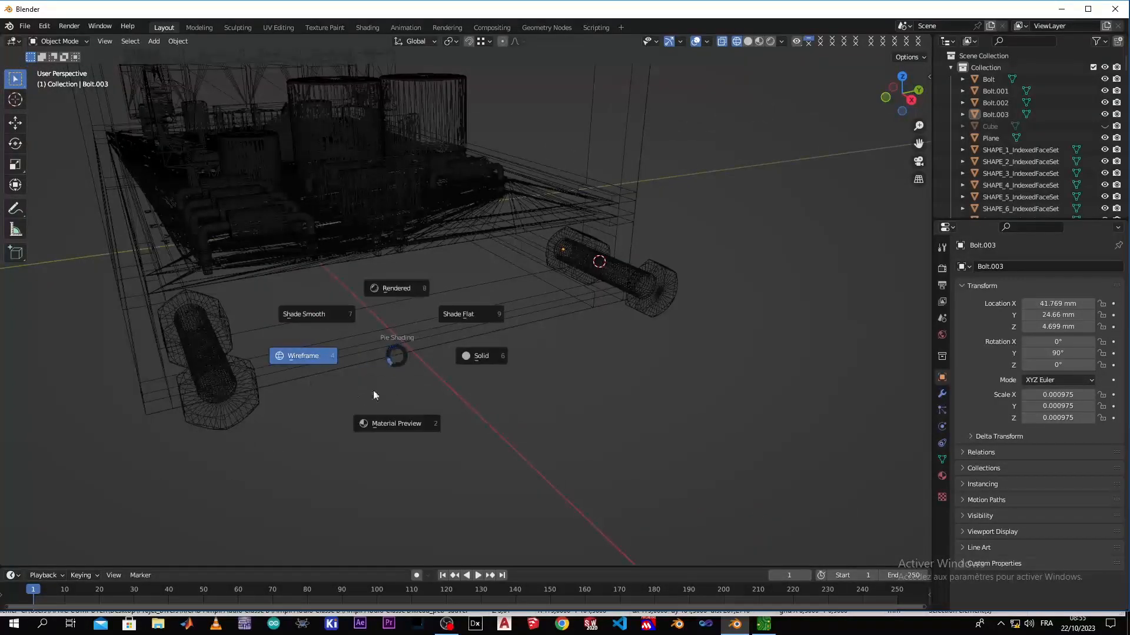
click(471, 358)
Open the enclosure mesh in Edit Mode and isolate it in local view
middle_drag(303, 343, 330, 320)
click(329, 320)
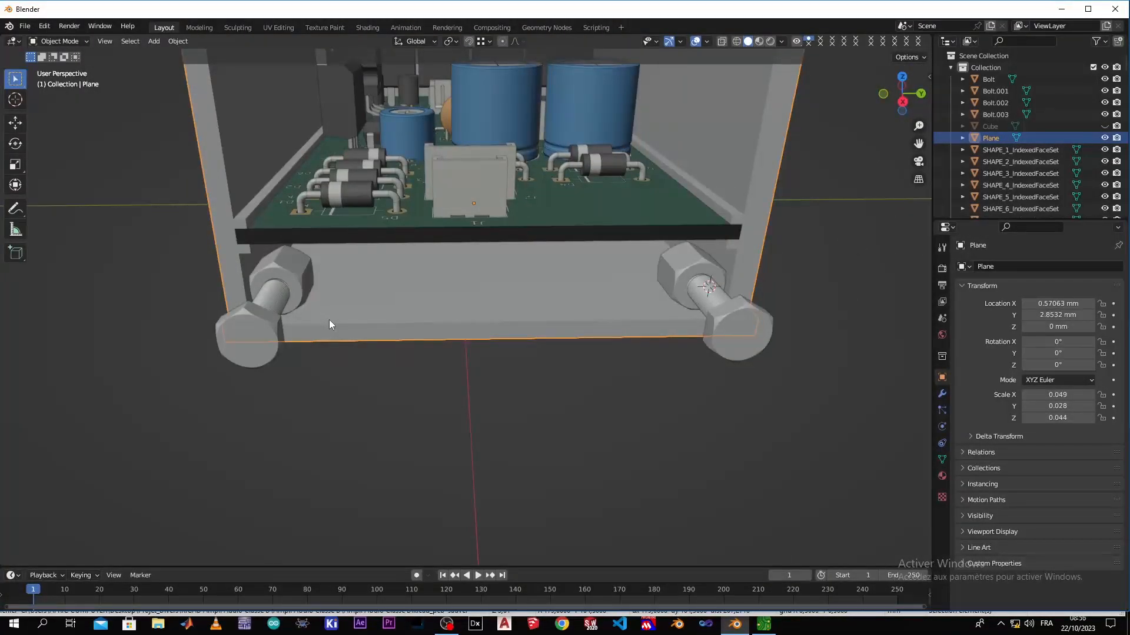
key(Tab)
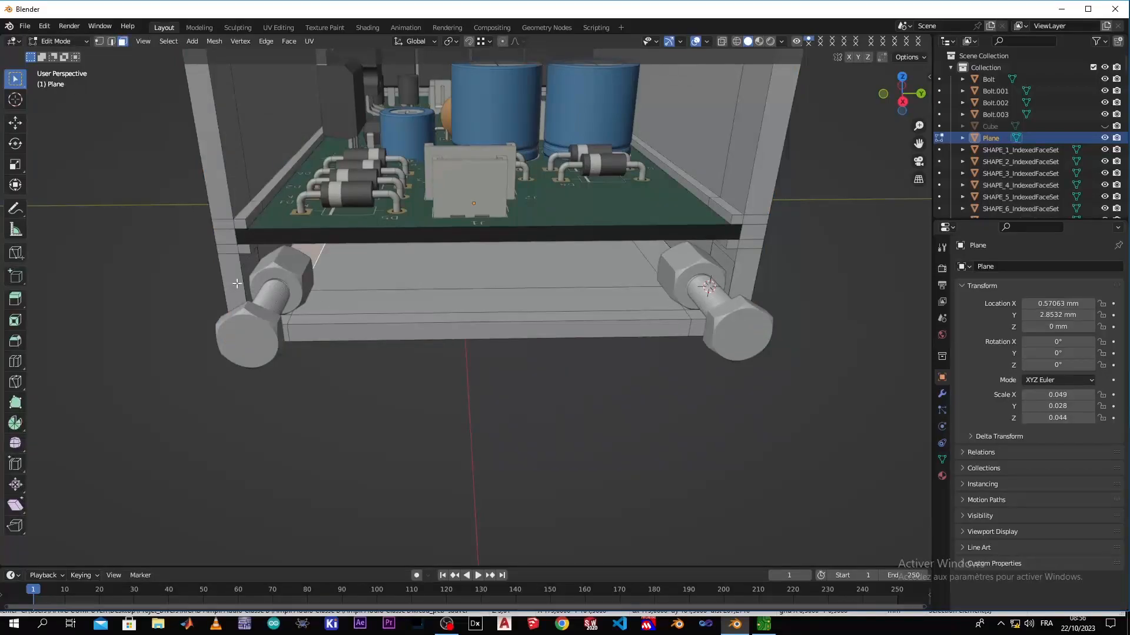
middle_drag(192, 280, 292, 290)
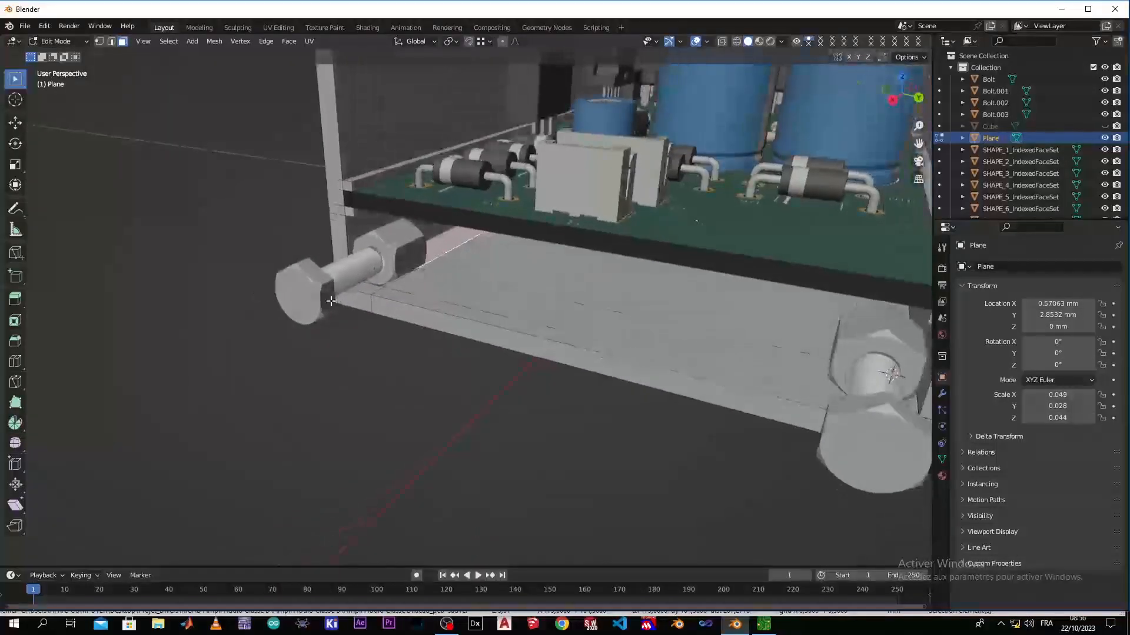
scroll(312, 295, up, 3)
scroll(331, 301, up, 2)
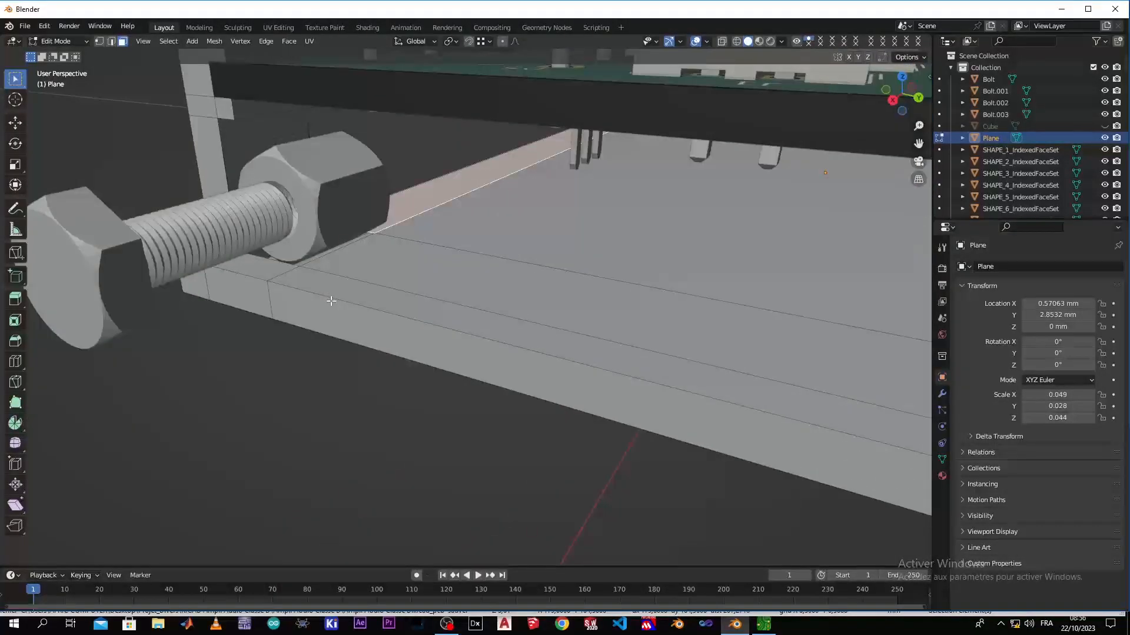
key(KP_Divide)
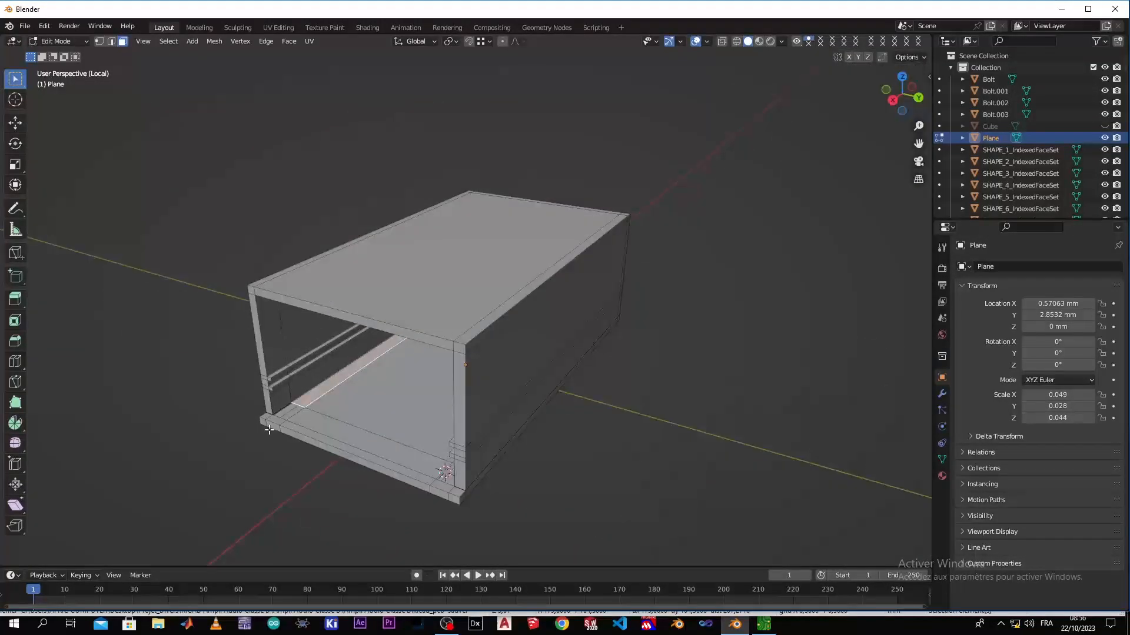
Examine the narrow floor faces at the enclosure's negative Y front corner below the rails
scroll(269, 430, up, 5)
scroll(269, 430, down, 5)
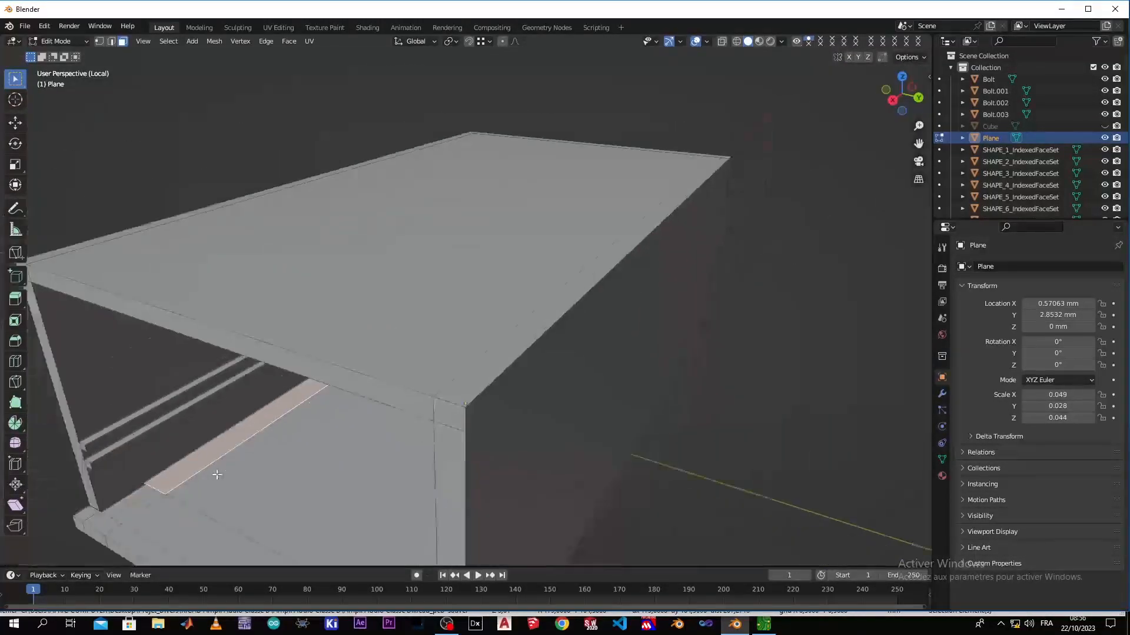
shift+middle_drag(200, 493, 497, 370)
scroll(442, 378, up, 3)
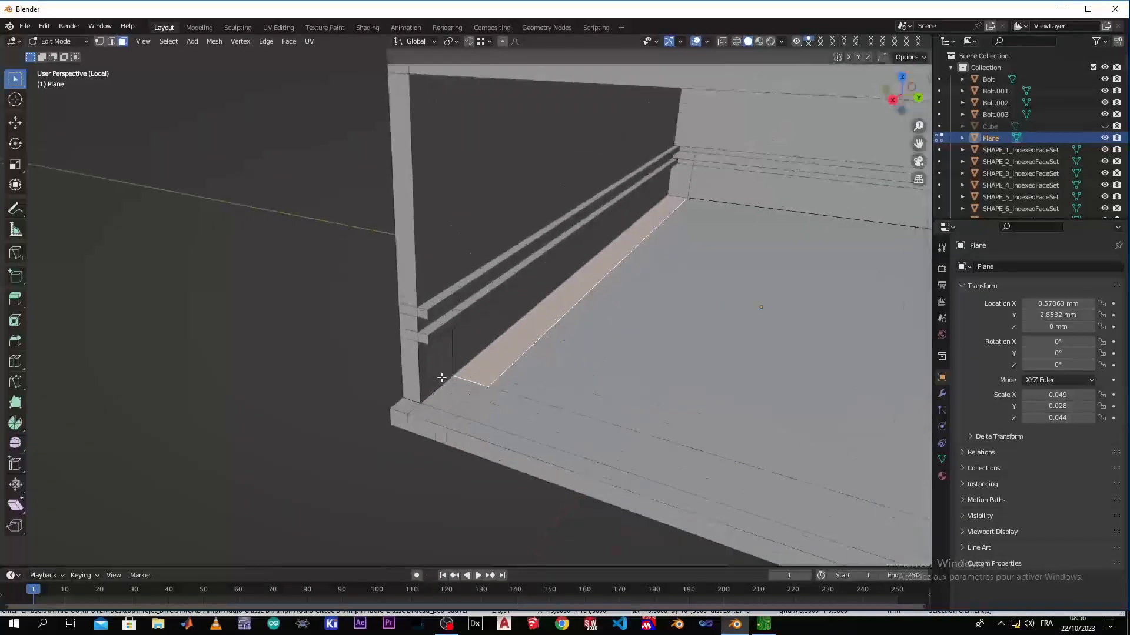
mouse_move(437, 452)
middle_down()
mouse_move(406, 412)
mouse_move(436, 432)
middle_up()
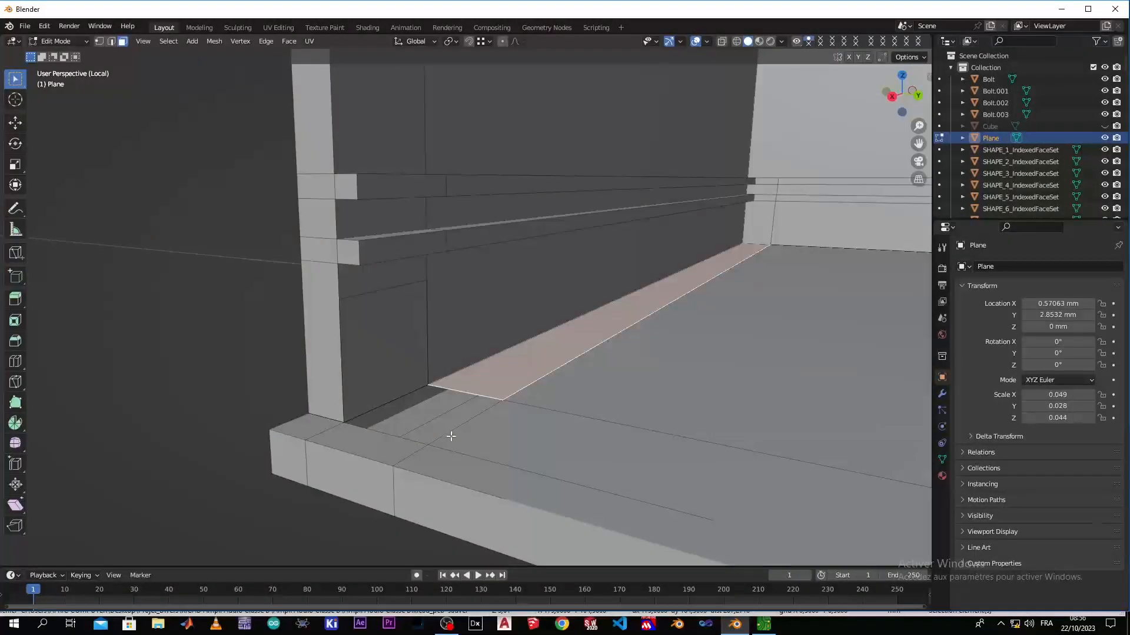
click(454, 433)
click(423, 412)
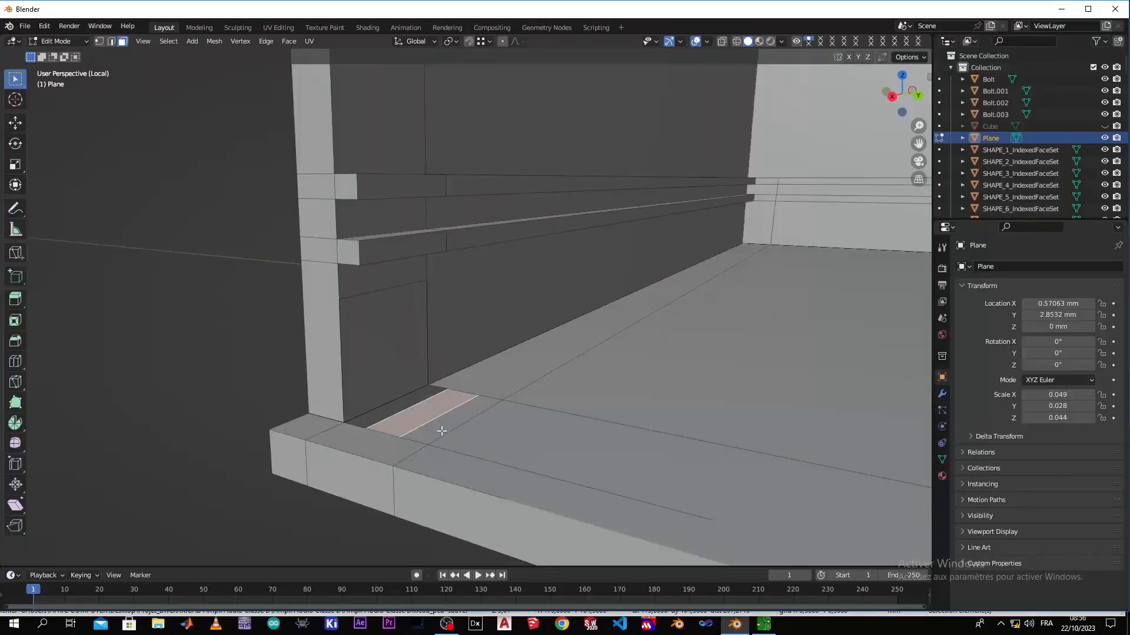
click(443, 417)
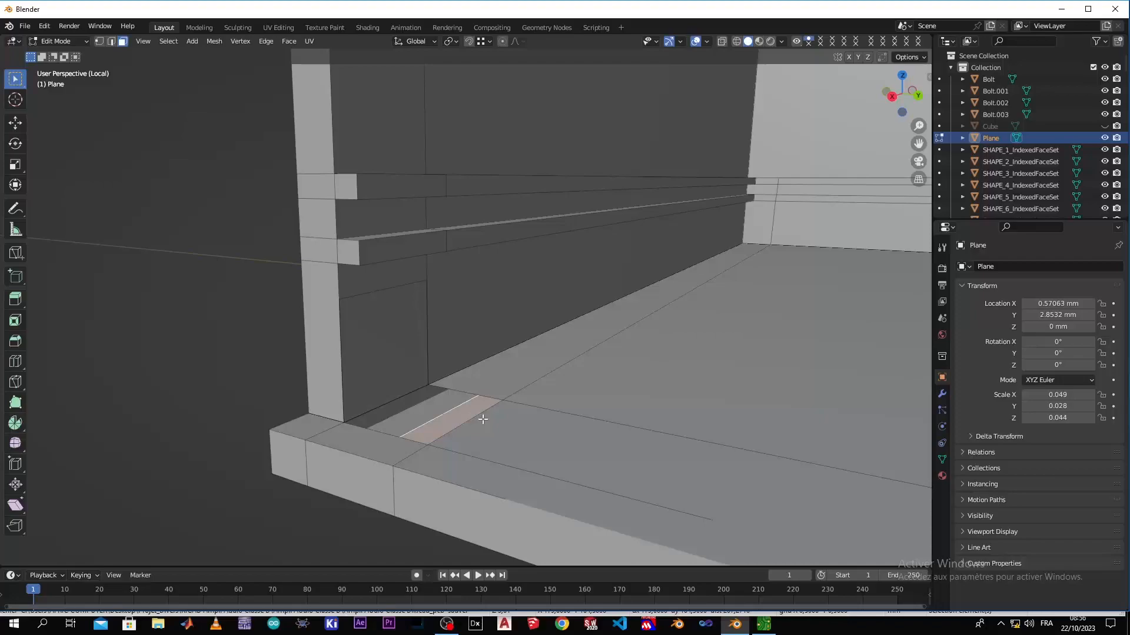
Fill a new floor face at the negative Y front corner from its surrounding border edges
click(112, 45)
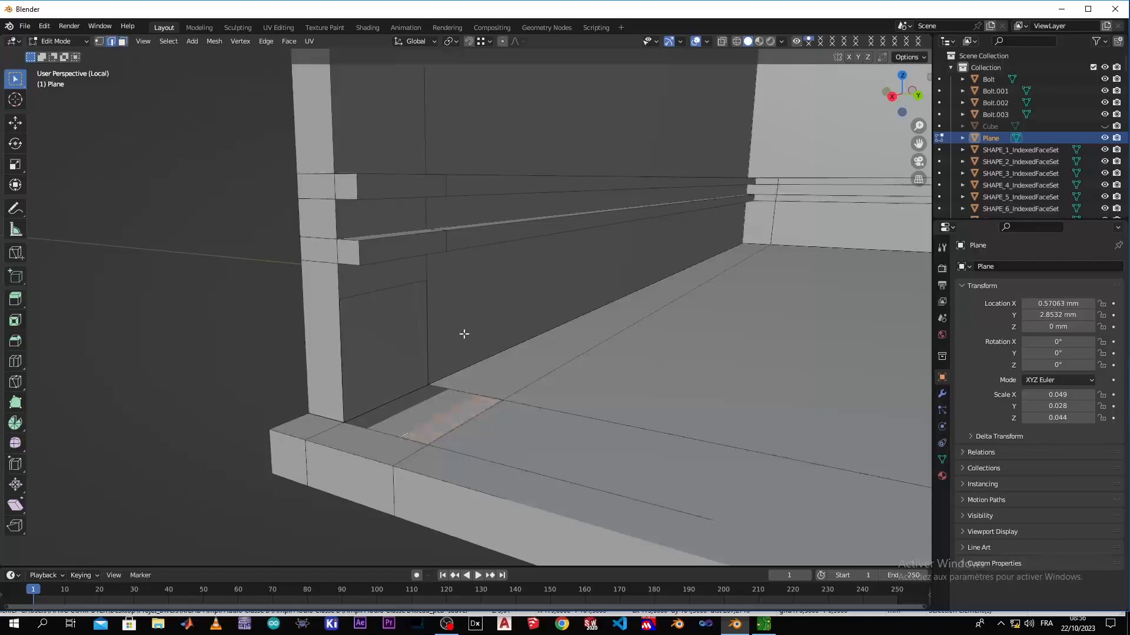
click(409, 442)
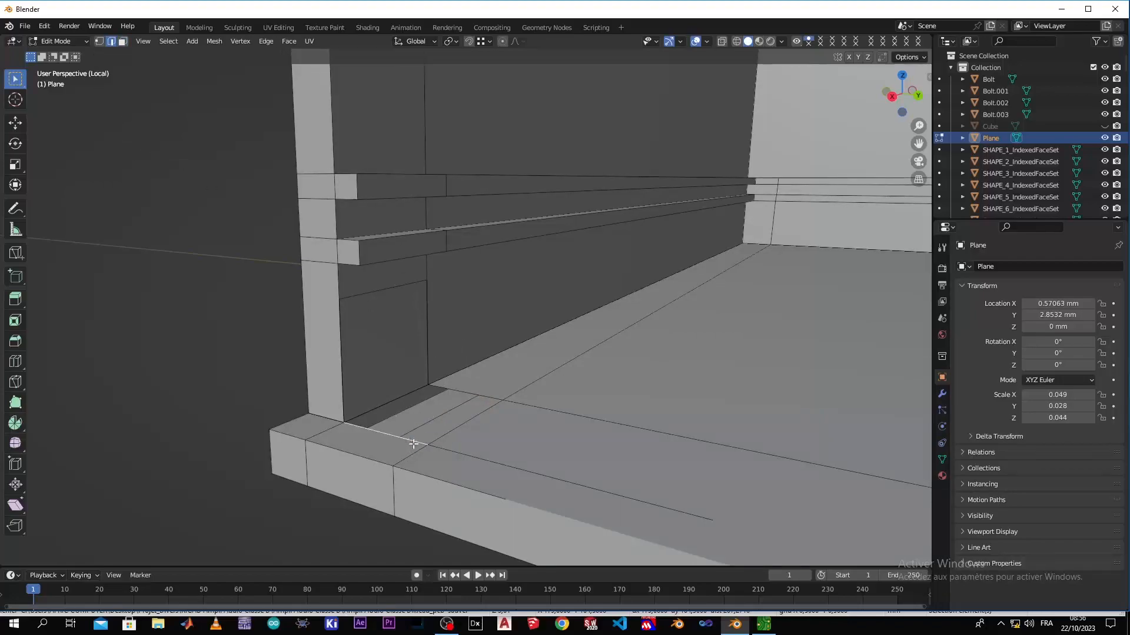
shift+click(465, 433)
shift+click(452, 391)
shift+click(404, 393)
key(f)
key(alt+a)
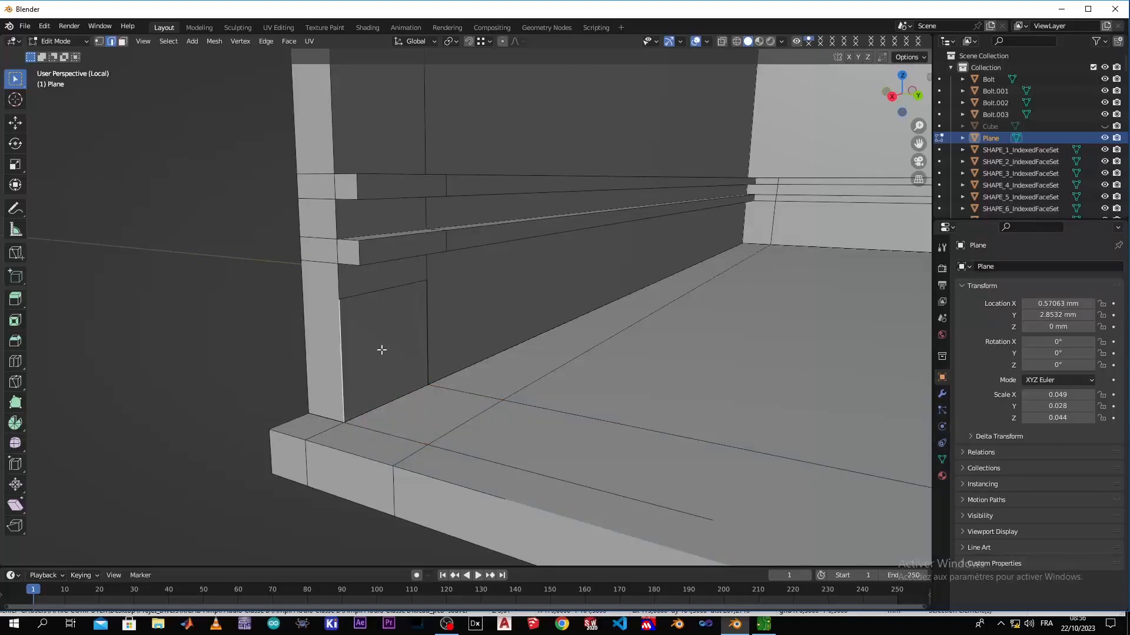
Delete the extra square face standing against the inner side wall below the rails at that corner
click(123, 42)
click(358, 313)
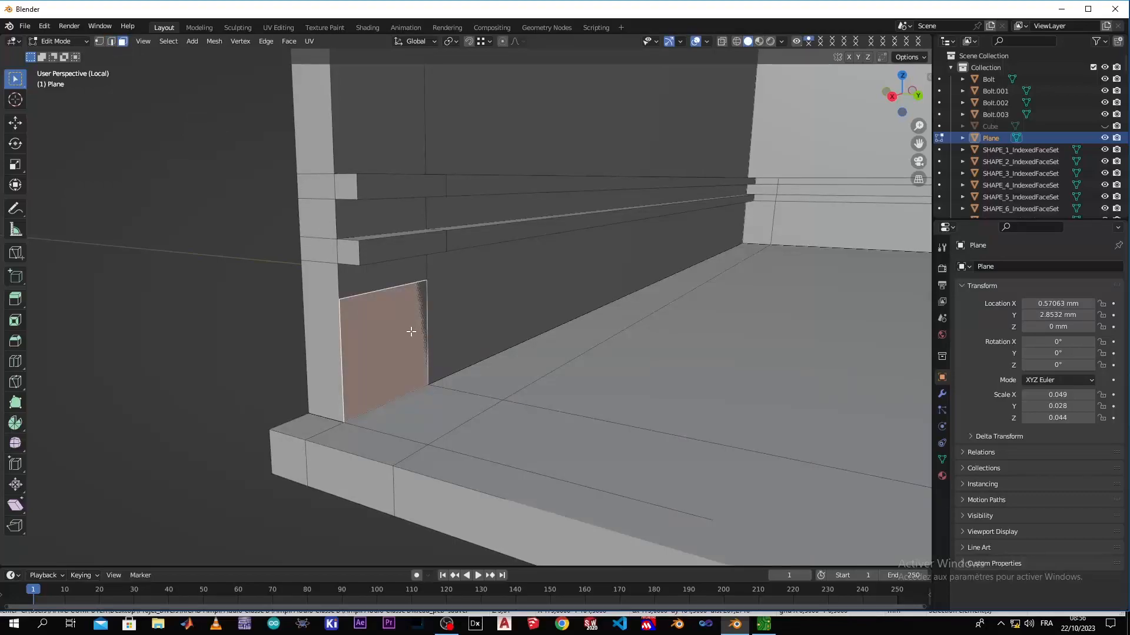
key(x)
click(410, 332)
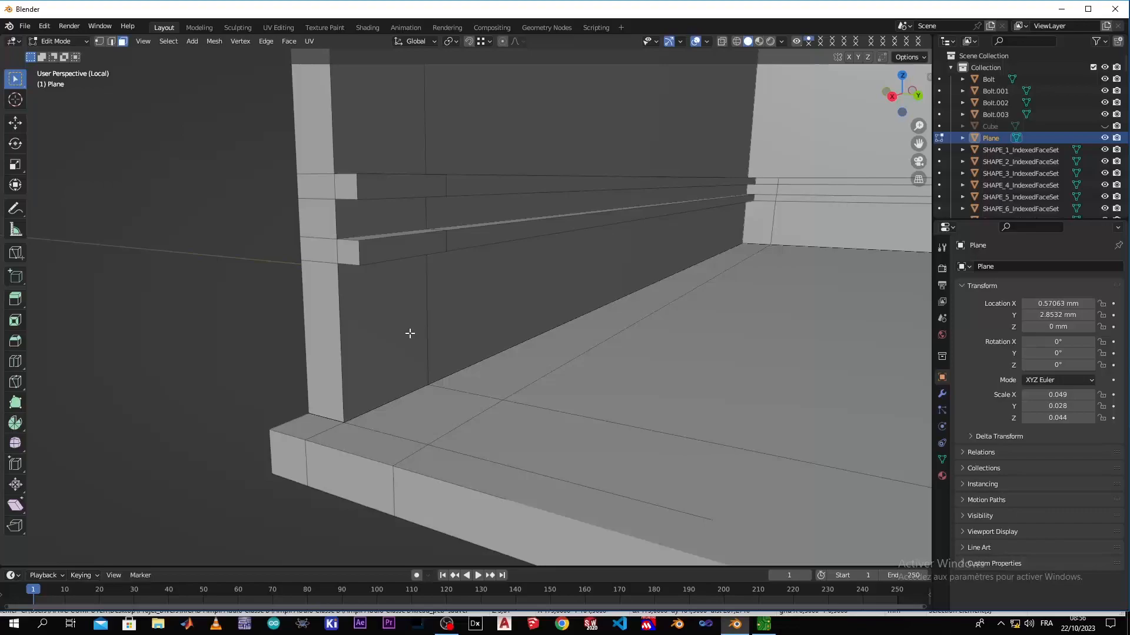
Delete the extra face standing against the inner side wall below the rails at the positive Y front corner
key(ctrl+z)
key(ctrl+shift+z)
middle_drag(355, 470, 489, 502)
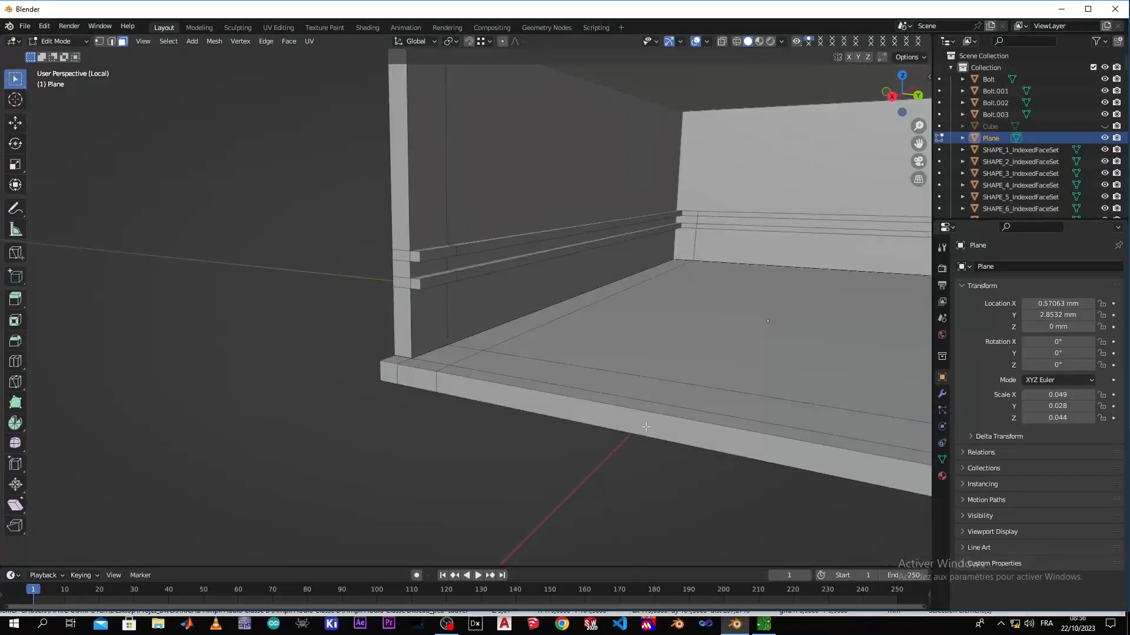
shift+middle_drag(666, 355, 247, 382)
middle_drag(400, 488, 530, 529)
shift+middle_drag(550, 471, 195, 305)
scroll(500, 159, up, 2)
scroll(500, 159, up, 3)
shift+middle_drag(371, 113, 244, 380)
scroll(206, 448, down, 2)
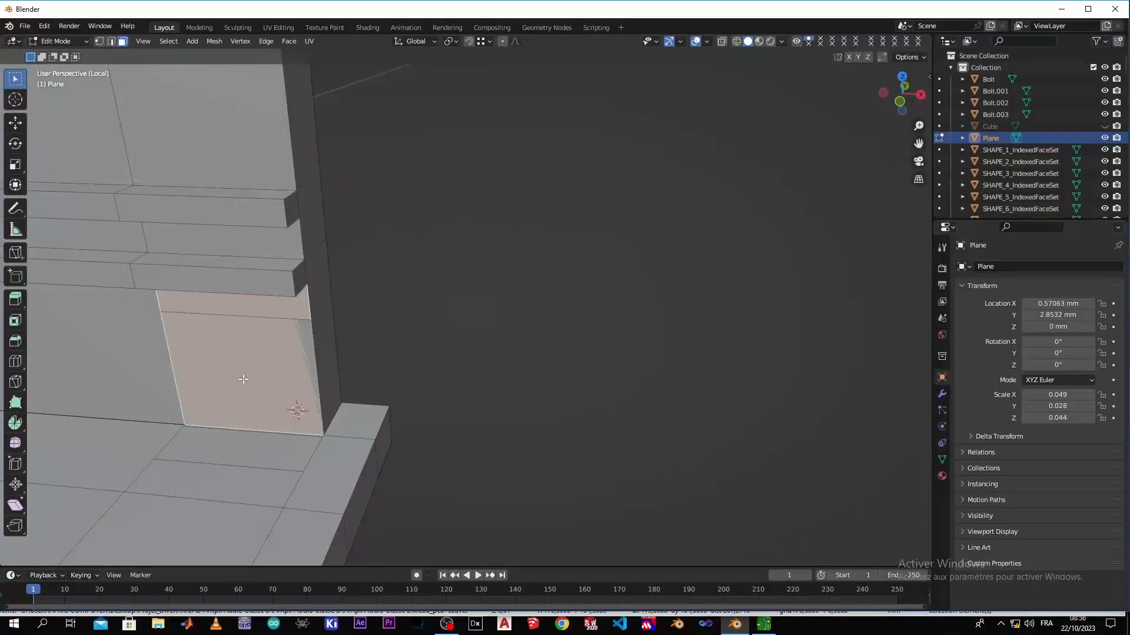
key(x)
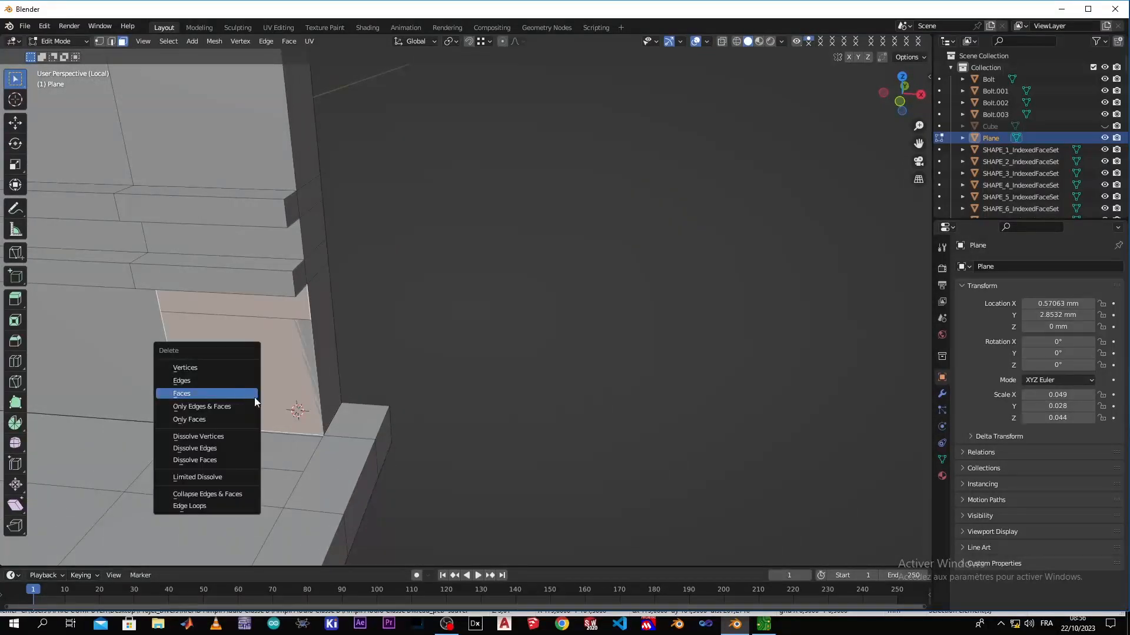
key(Escape)
click(307, 331)
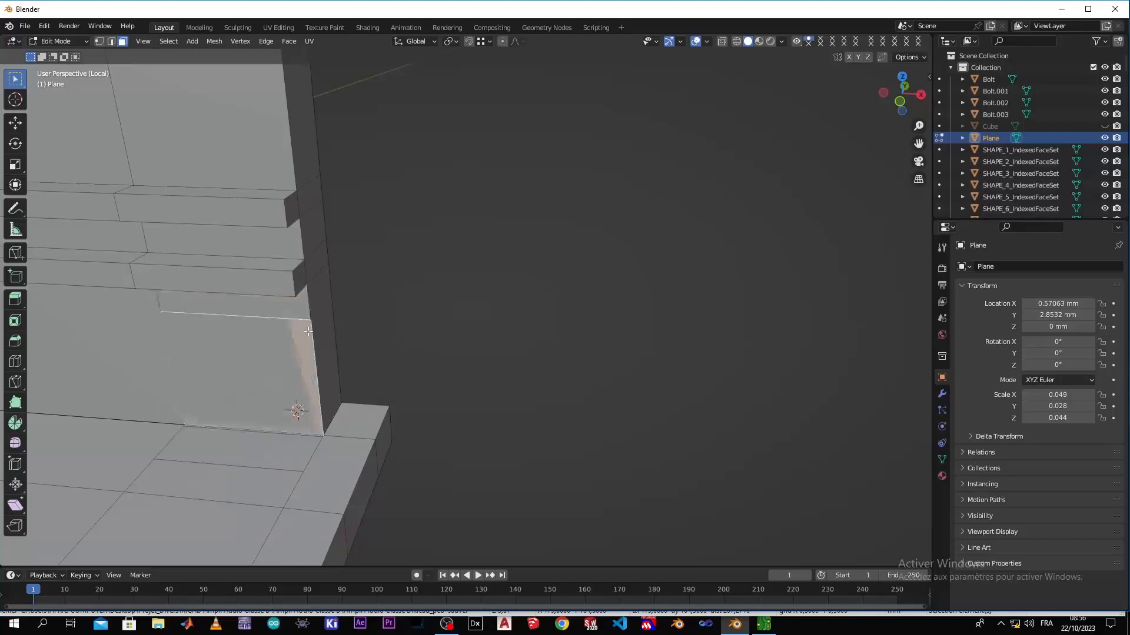
key(x)
click(298, 352)
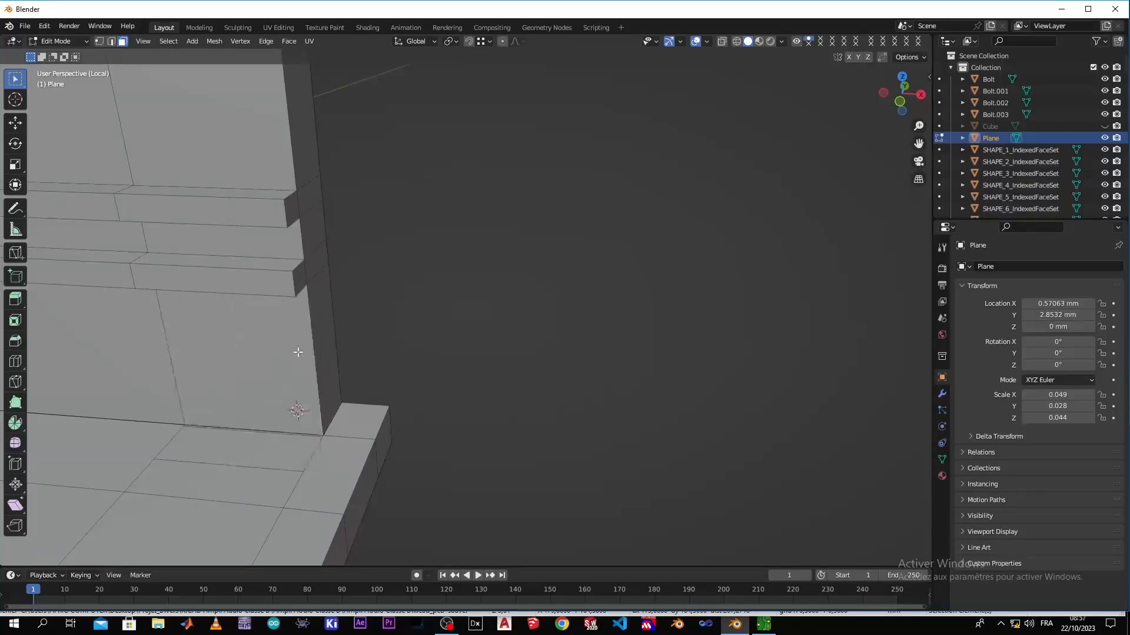
Fill a new floor face at the positive Y front corner from its surrounding border edges
middle_drag(190, 449, 171, 472)
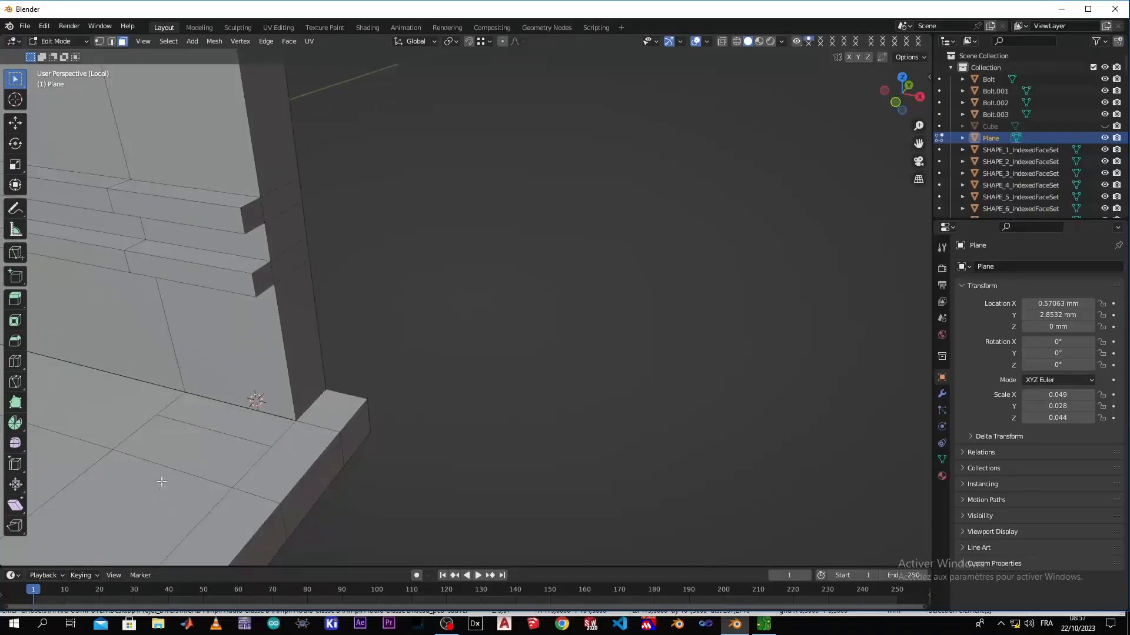
click(138, 442)
click(179, 478)
click(251, 471)
click(182, 484)
shift+click(217, 400)
key(f)
scroll(217, 401, down, 4)
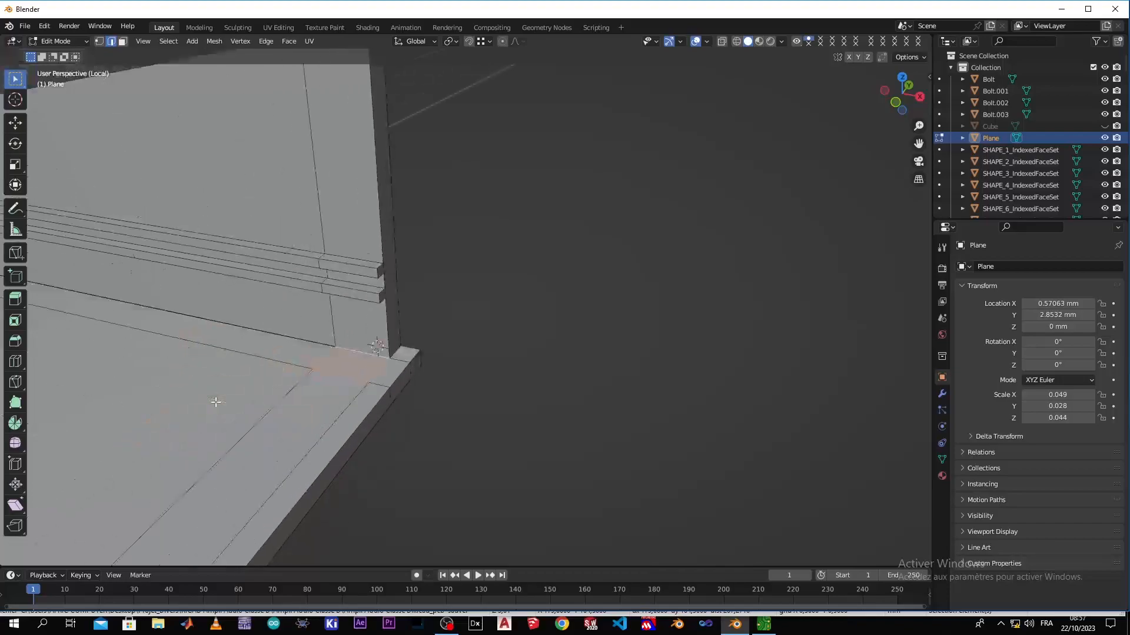
middle_drag(185, 431, 140, 414)
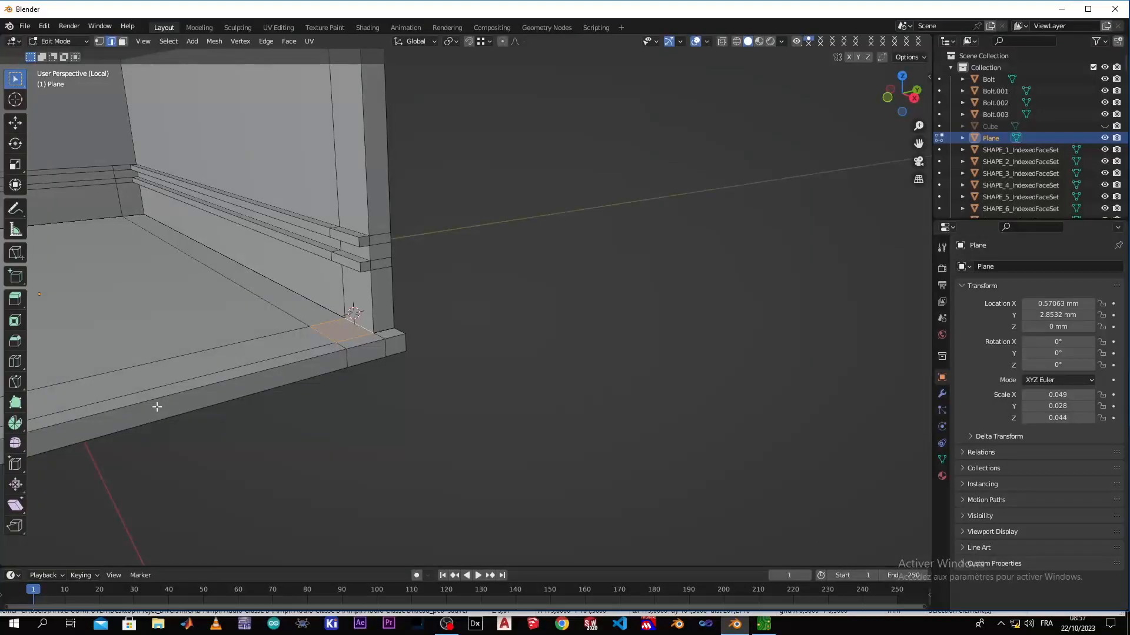
Leave local view to show the bolts, nuts and PCB together with the enclosure
key(KP_Divide)
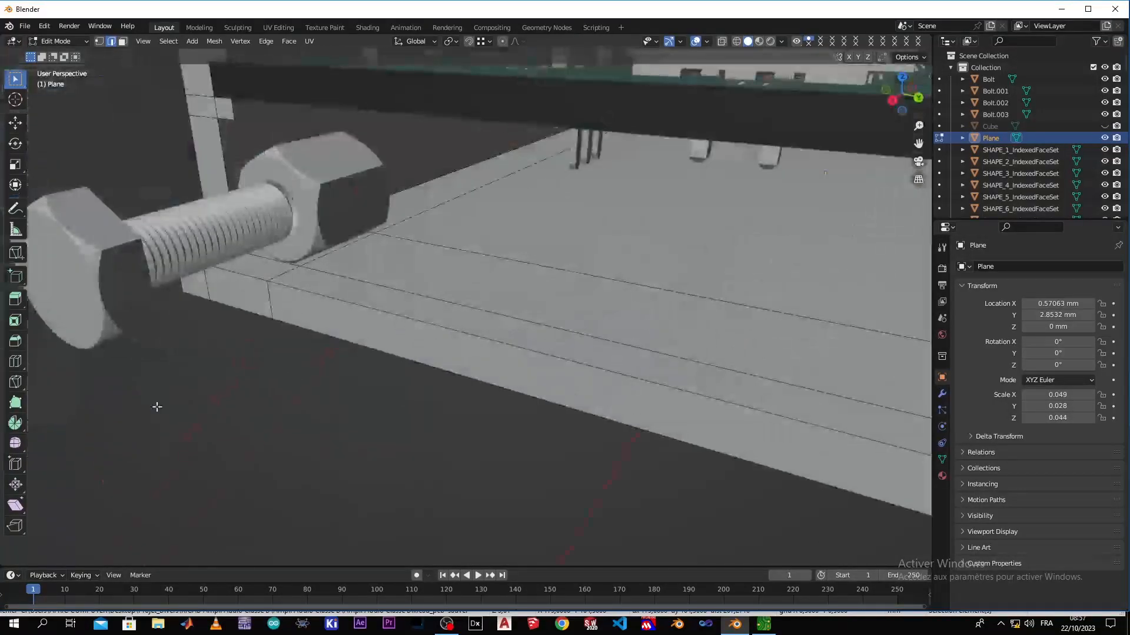
middle_drag(291, 336, 230, 357)
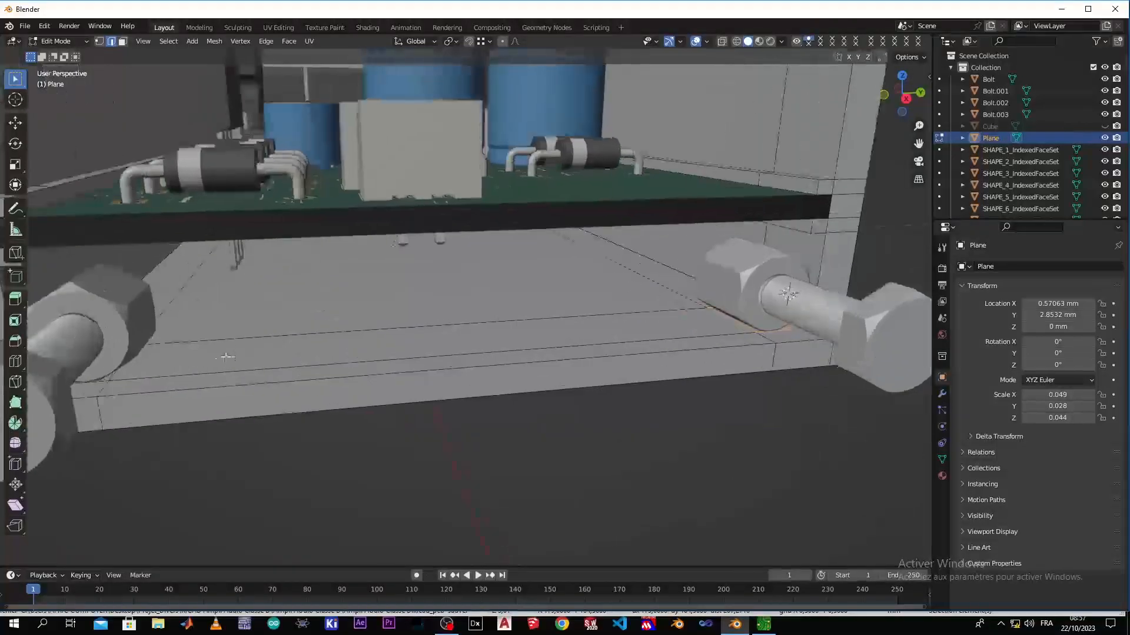
middle_drag(115, 381, 68, 371)
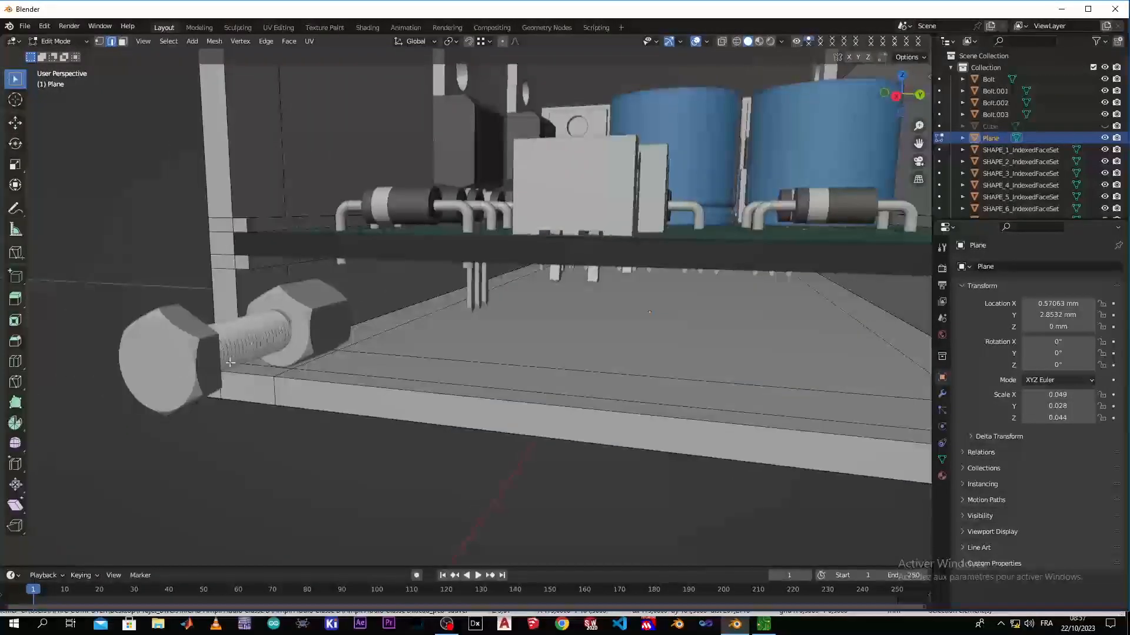
Extrude the two front corner floor faces beneath the nuts upward by 1.4668 mm
scroll(235, 362, up, 4)
click(158, 390)
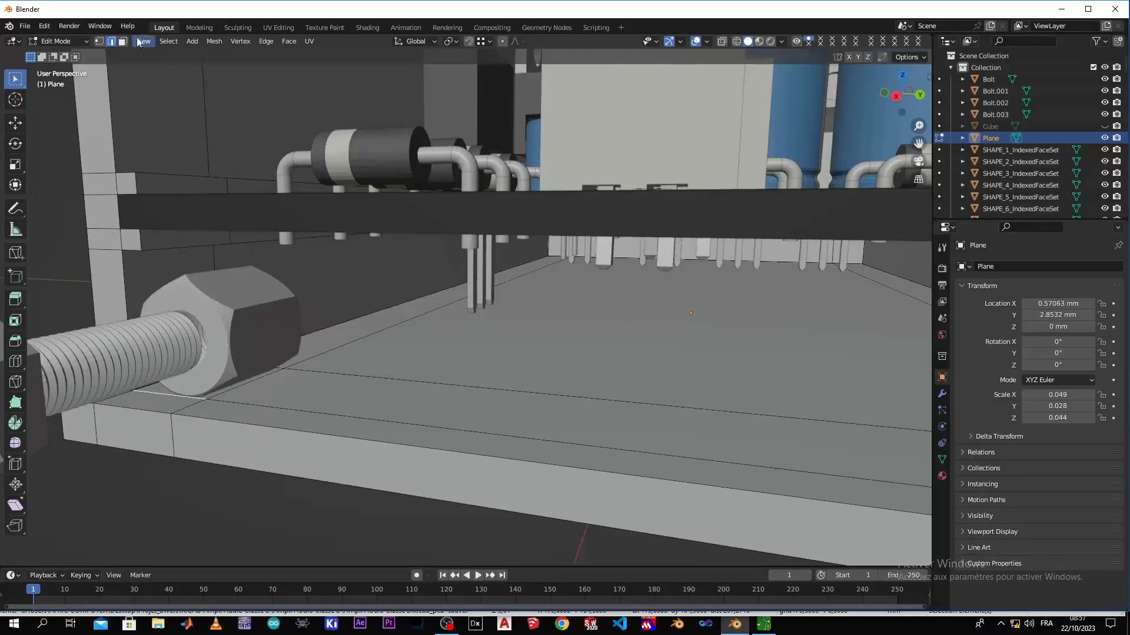
click(122, 41)
click(162, 391)
scroll(318, 435, down, 3)
middle_drag(547, 449, 415, 427)
shift+middle_drag(826, 440, 775, 462)
scroll(738, 474, down, 3)
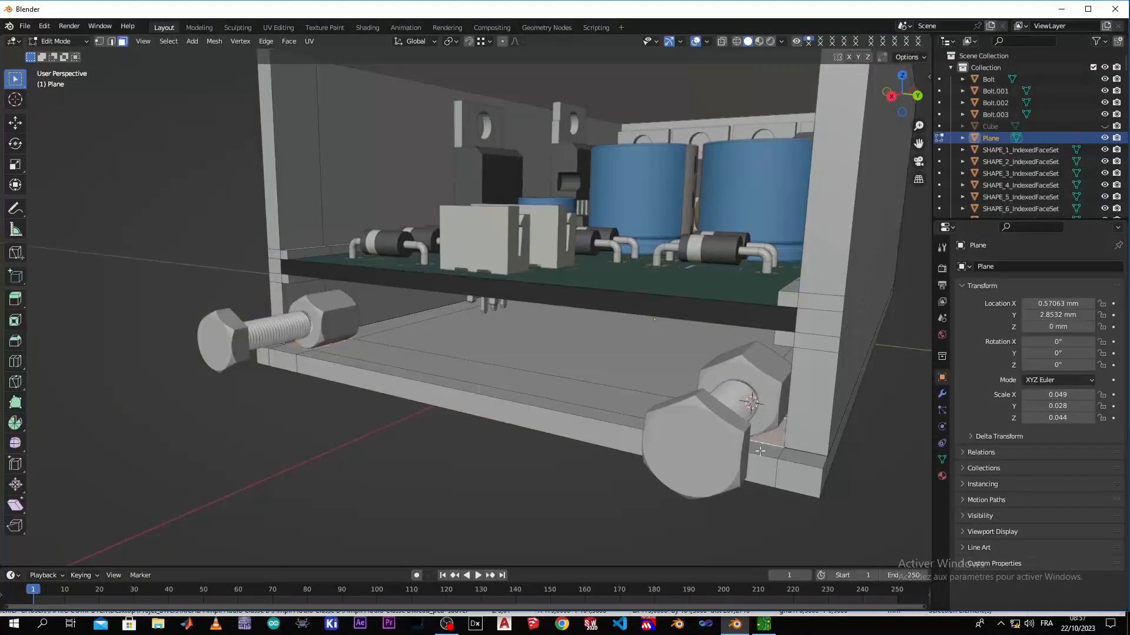
scroll(755, 460, down, 2)
middle_drag(680, 470, 726, 462)
scroll(231, 374, up, 2)
scroll(232, 373, up, 3)
shift+middle_drag(444, 382, 473, 377)
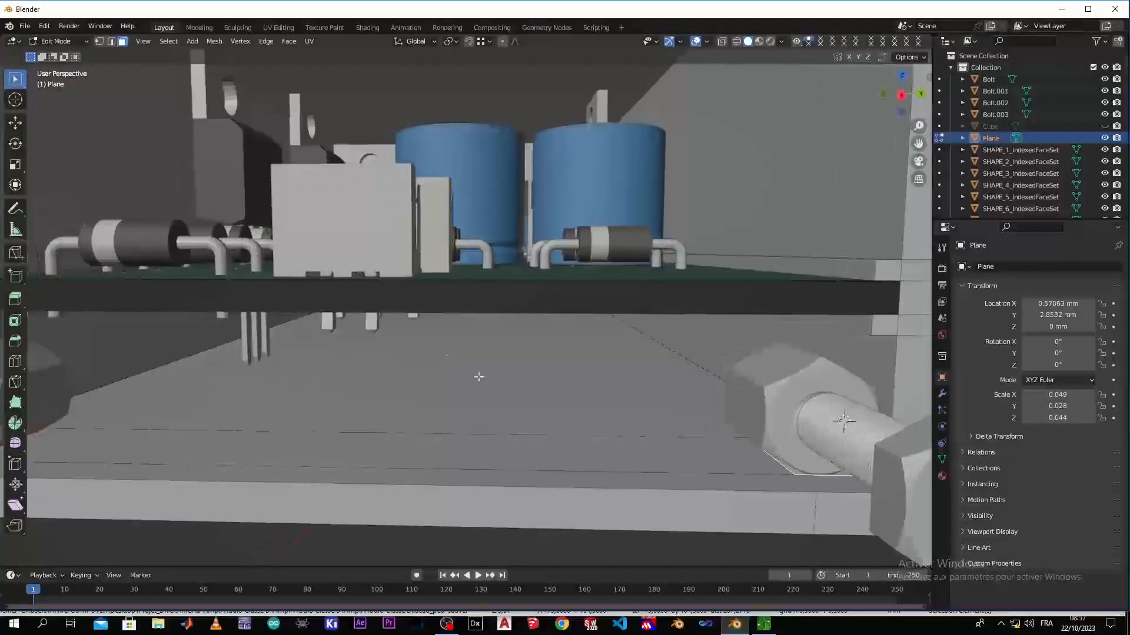
scroll(131, 429, down, 1)
shift+middle_drag(82, 432, 318, 425)
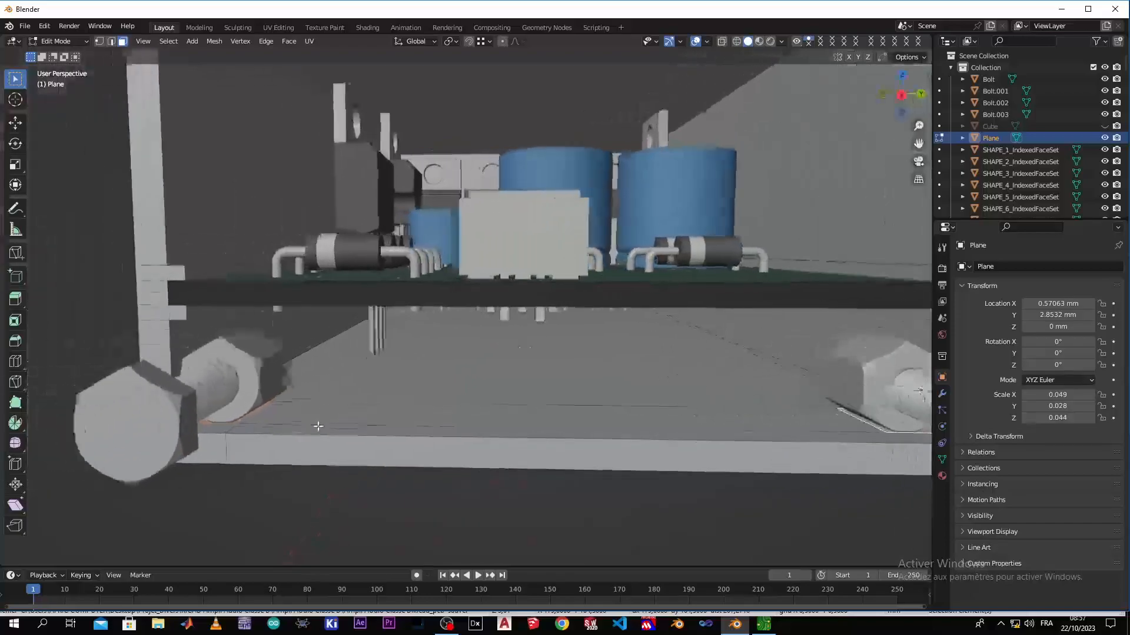
scroll(208, 440, up, 3)
scroll(75, 487, down, 2)
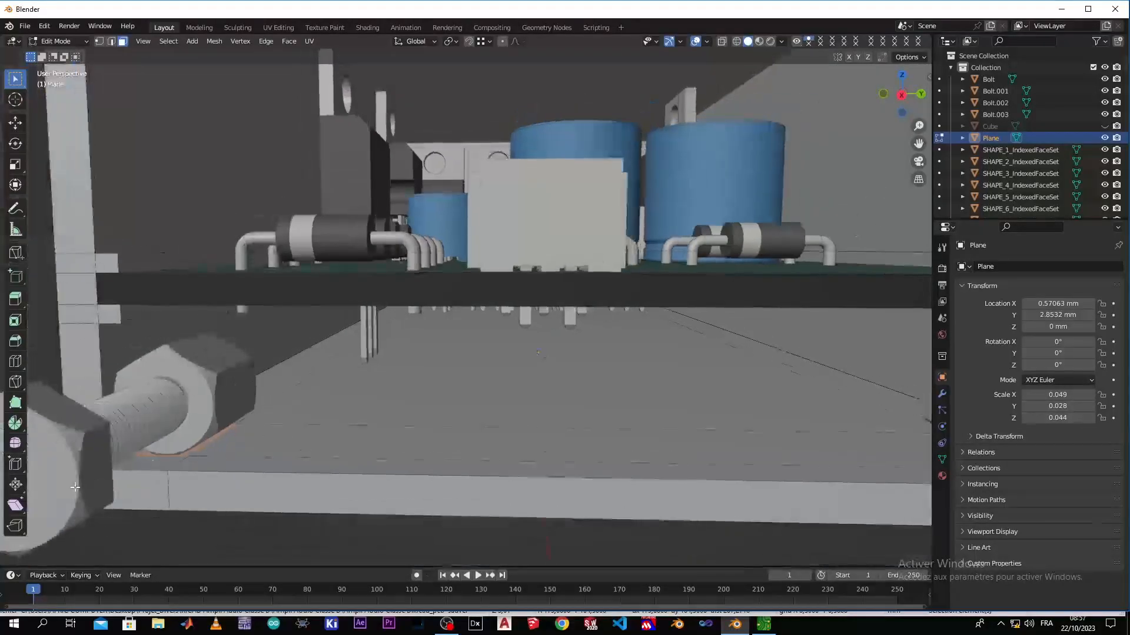
key(e)
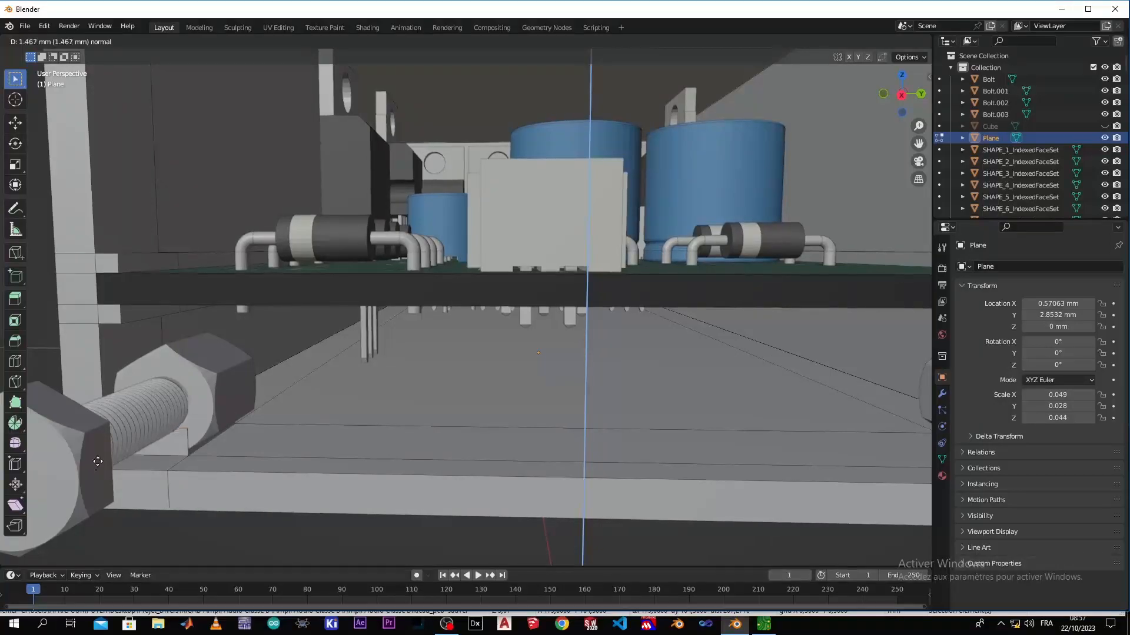
click(99, 462)
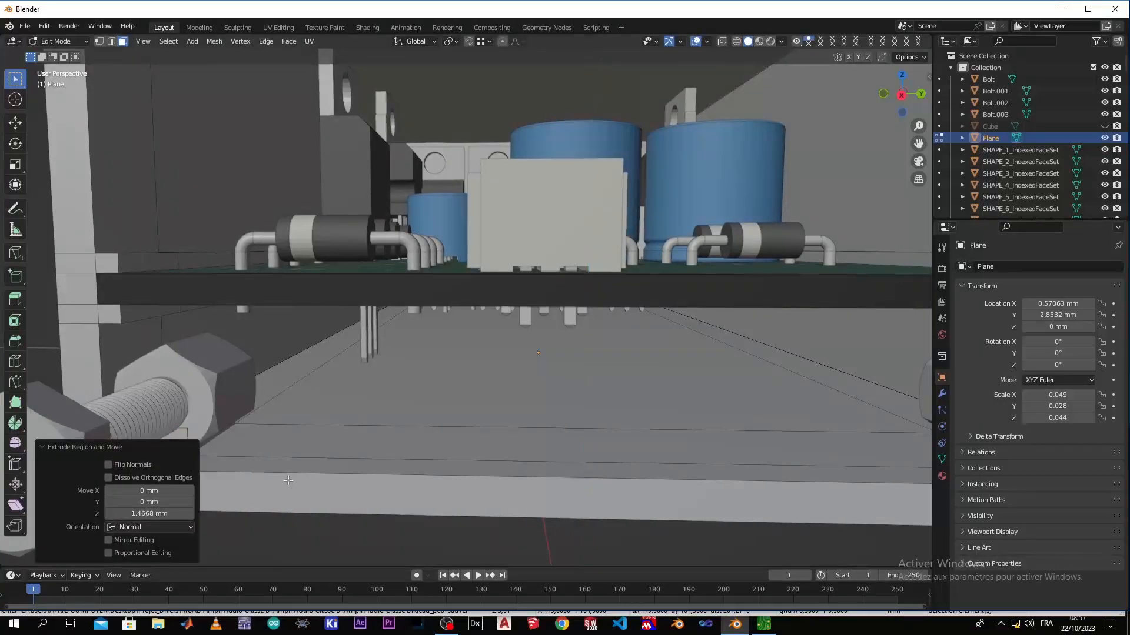
scroll(288, 480, down, 5)
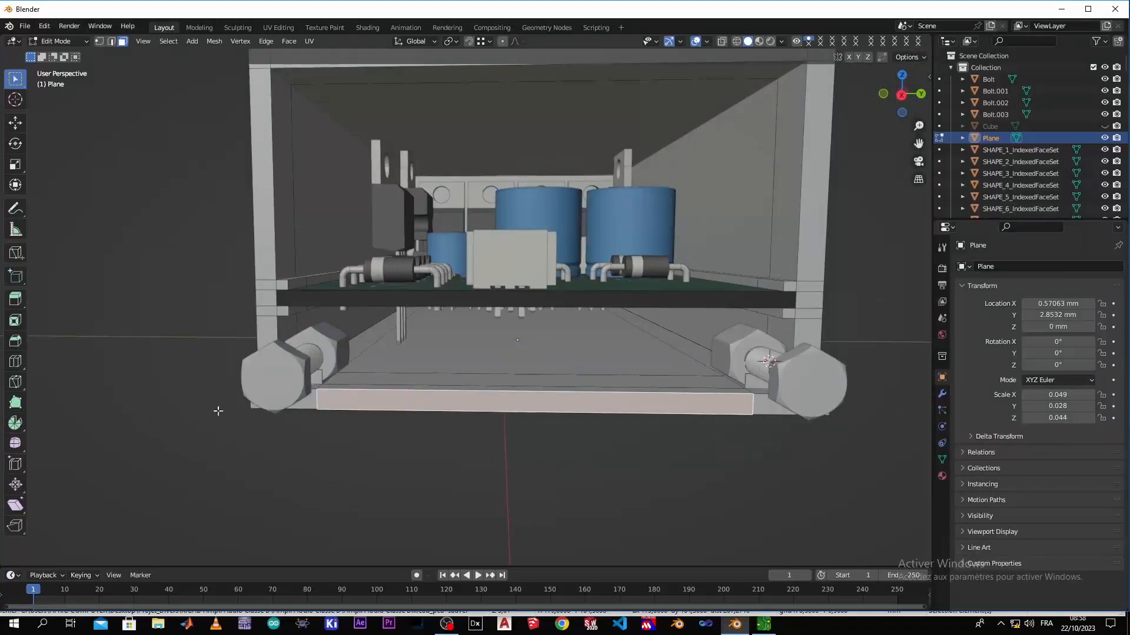
click(355, 488)
scroll(355, 470, down, 1)
middle_drag(299, 464, 359, 486)
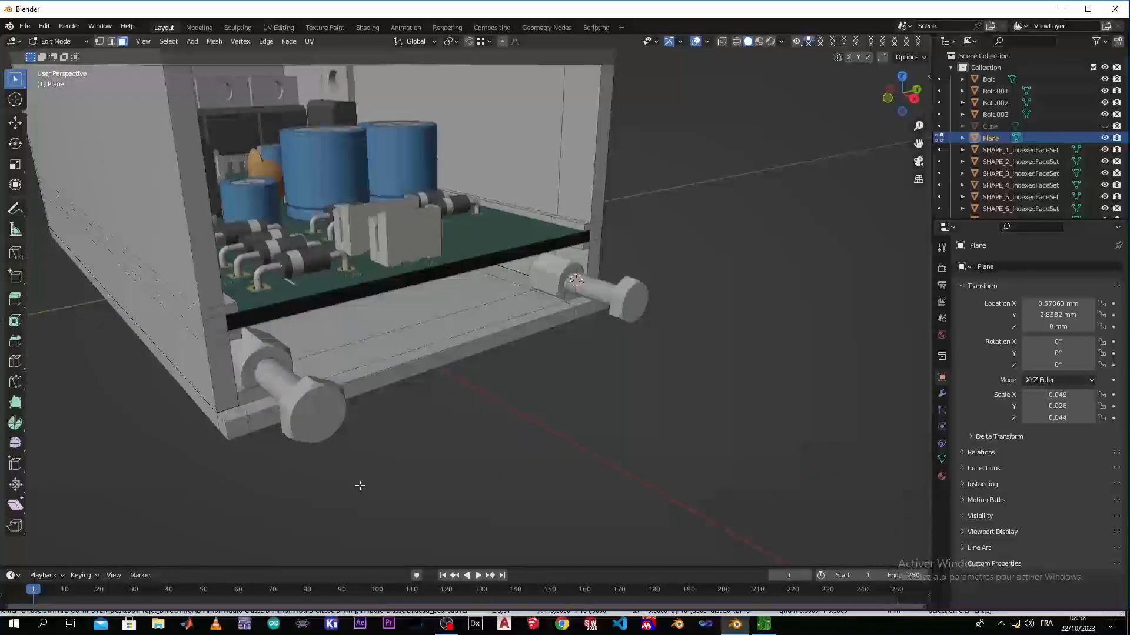
click(230, 392)
scroll(224, 400, up, 3)
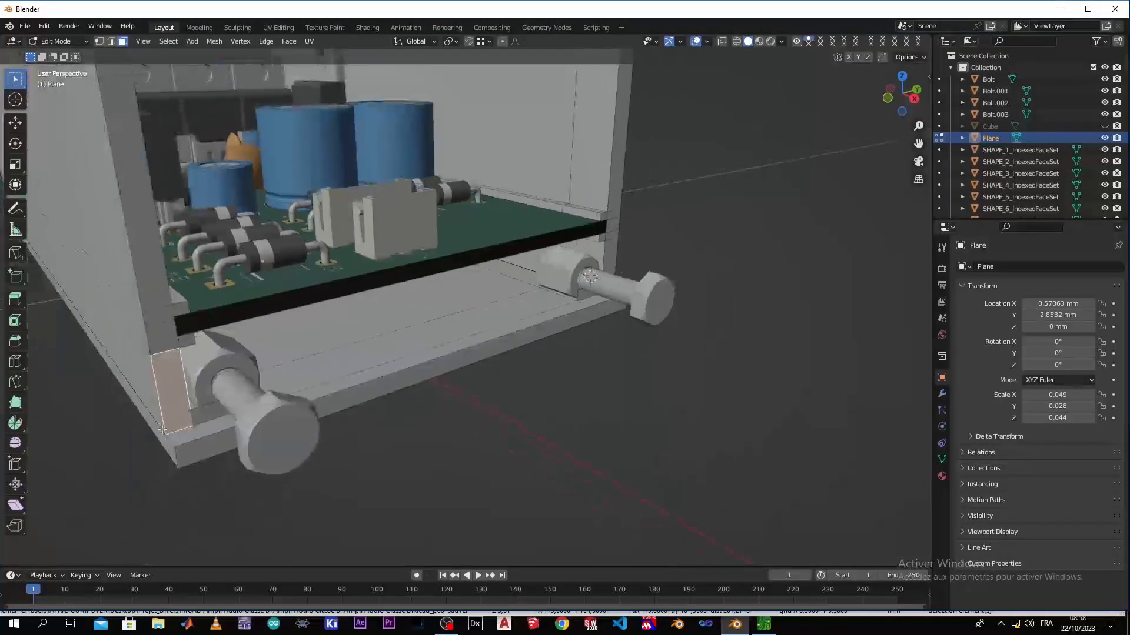
click(118, 511)
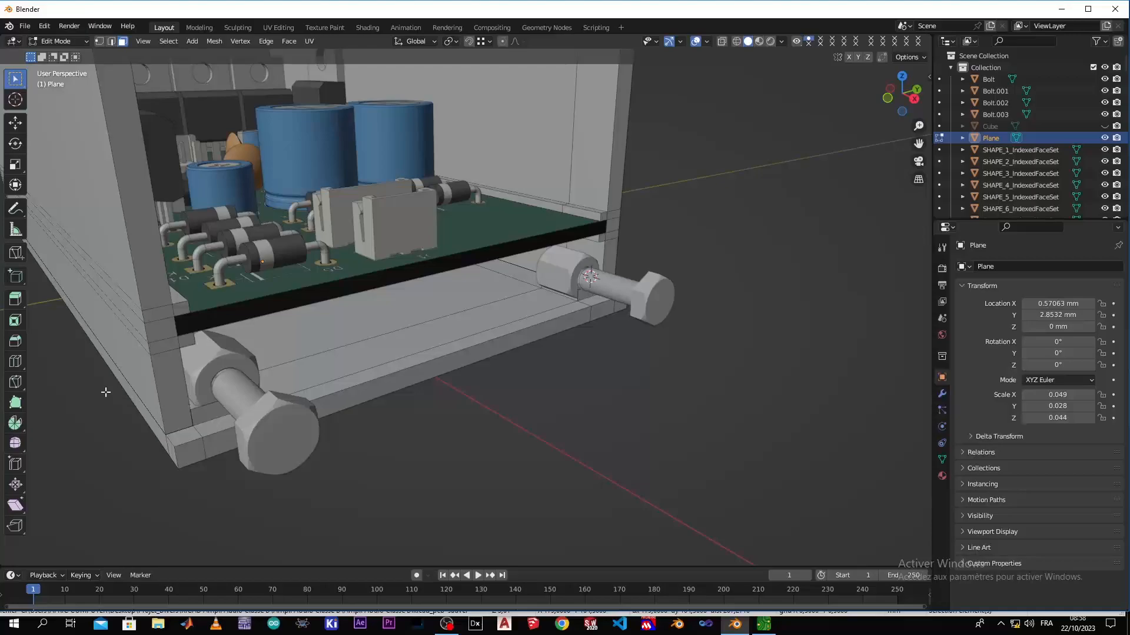
Select the two inner side wall faces beside the front nuts, just below the rails
middle_drag(164, 395, 256, 329)
click(298, 309)
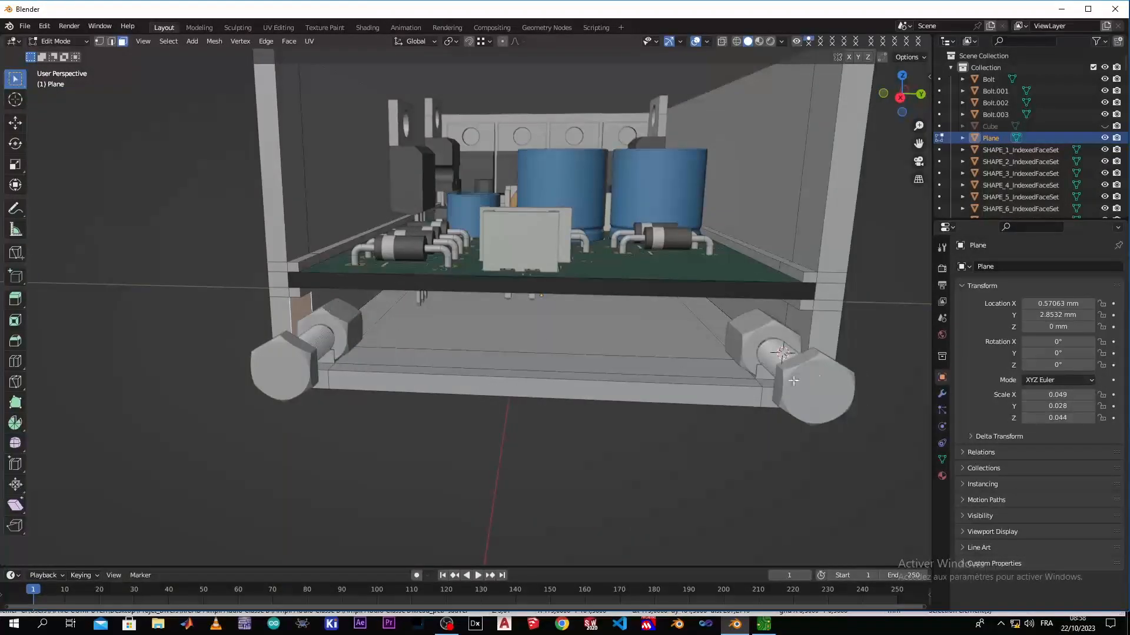
shift+click(802, 325)
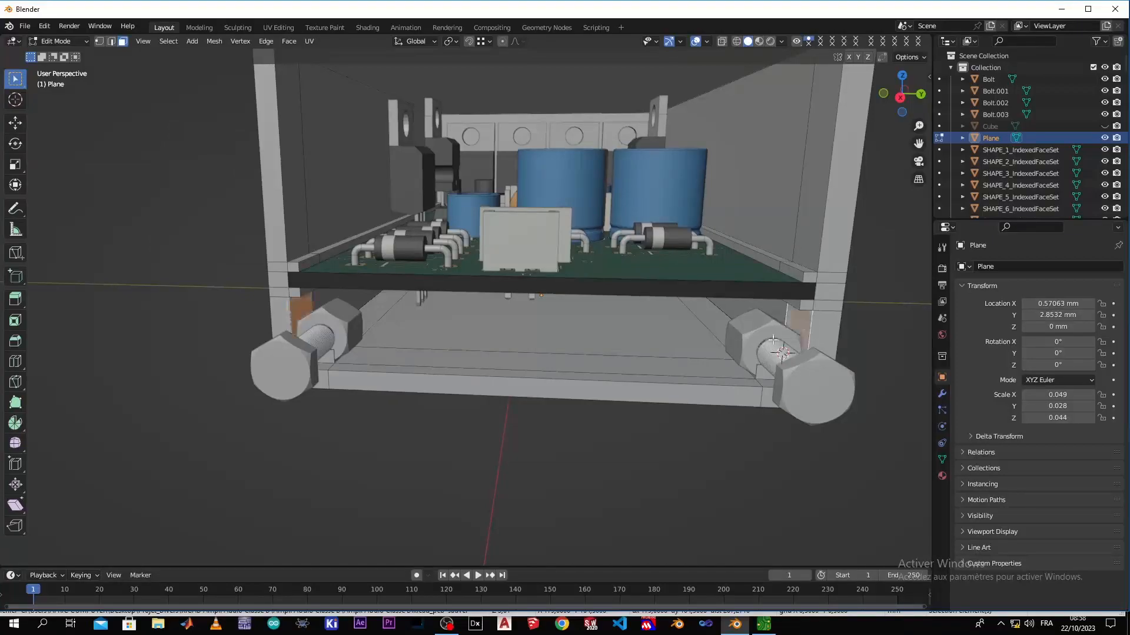
Try to extrude the two selected inner wall faces toward the nuts as individual faces, with an offset of about 69 mm
right_click(662, 355)
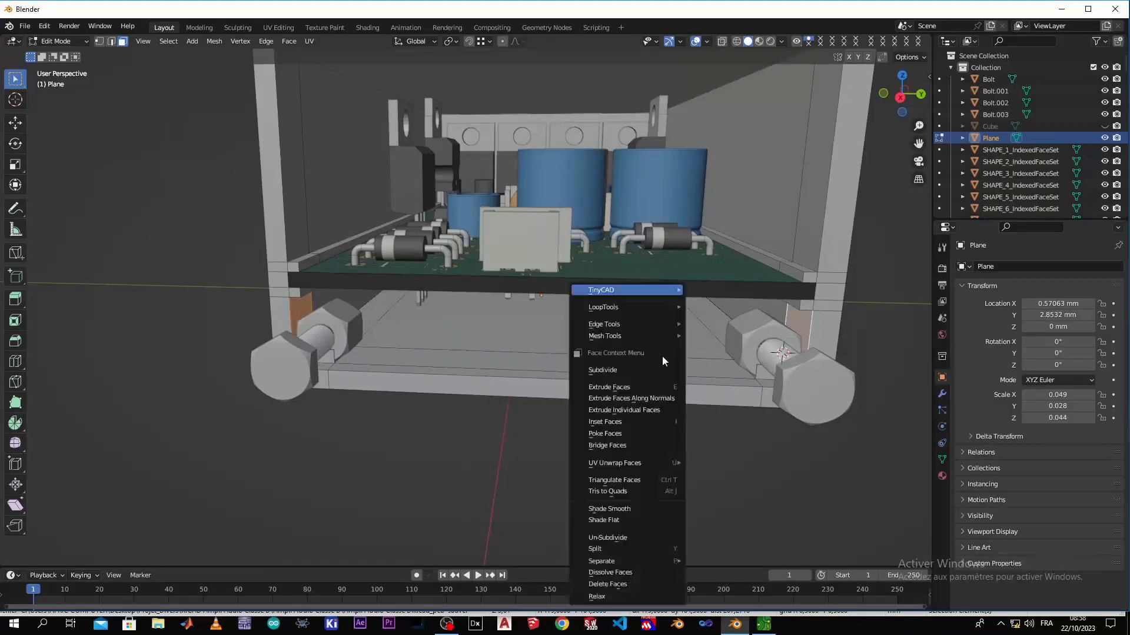
click(623, 412)
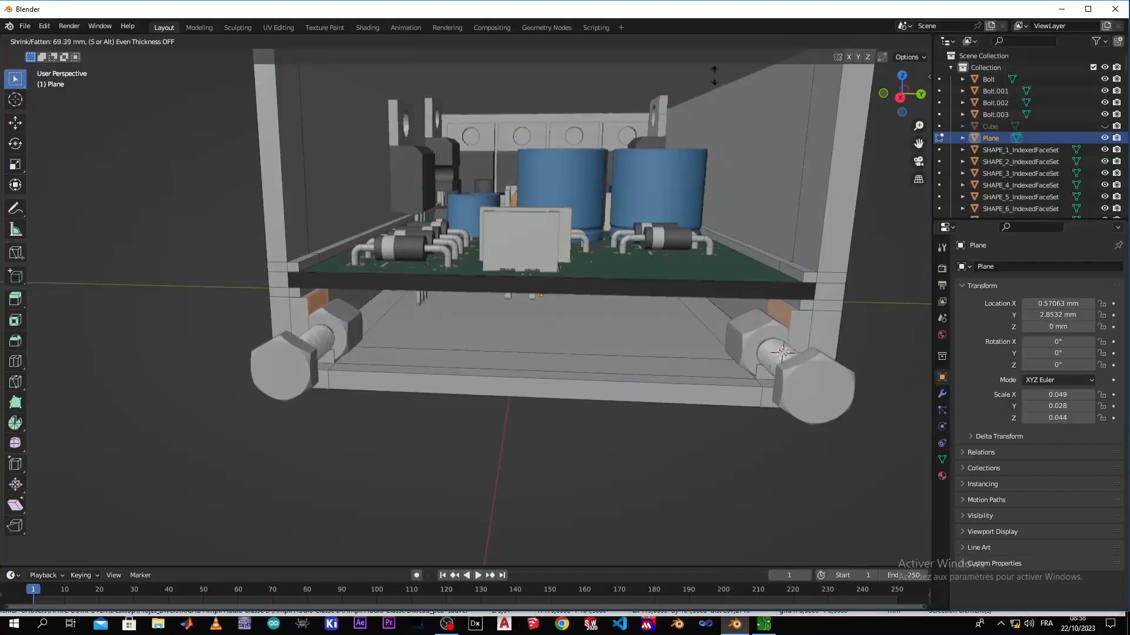
click(722, 96)
middle_drag(491, 492, 398, 436)
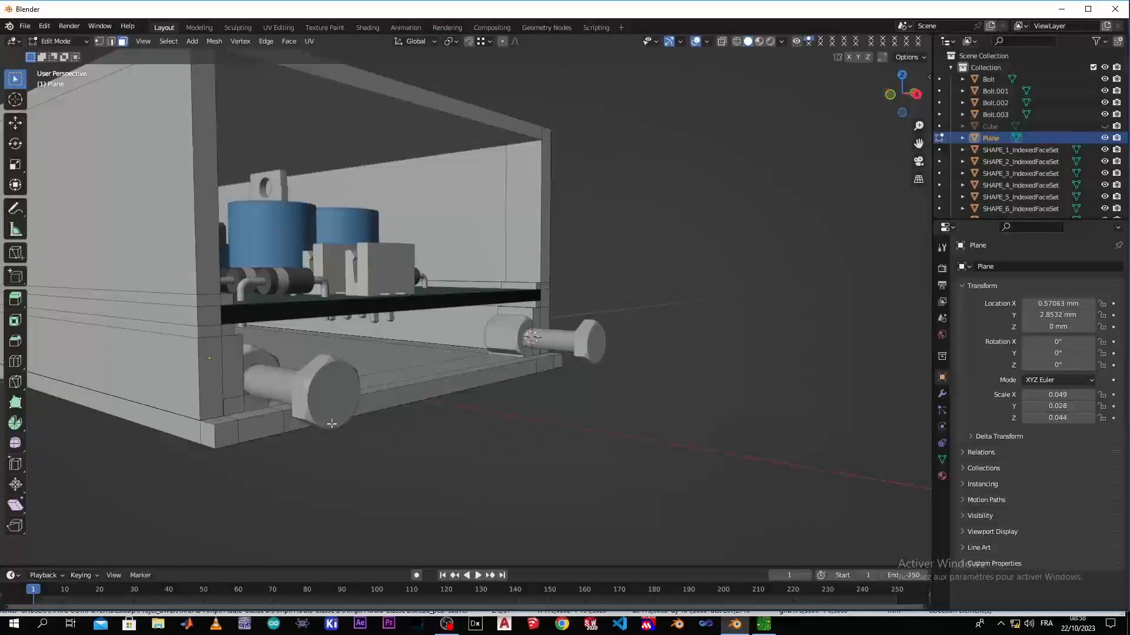
scroll(294, 421, up, 6)
scroll(232, 411, down, 3)
shift+middle_drag(89, 428, 186, 449)
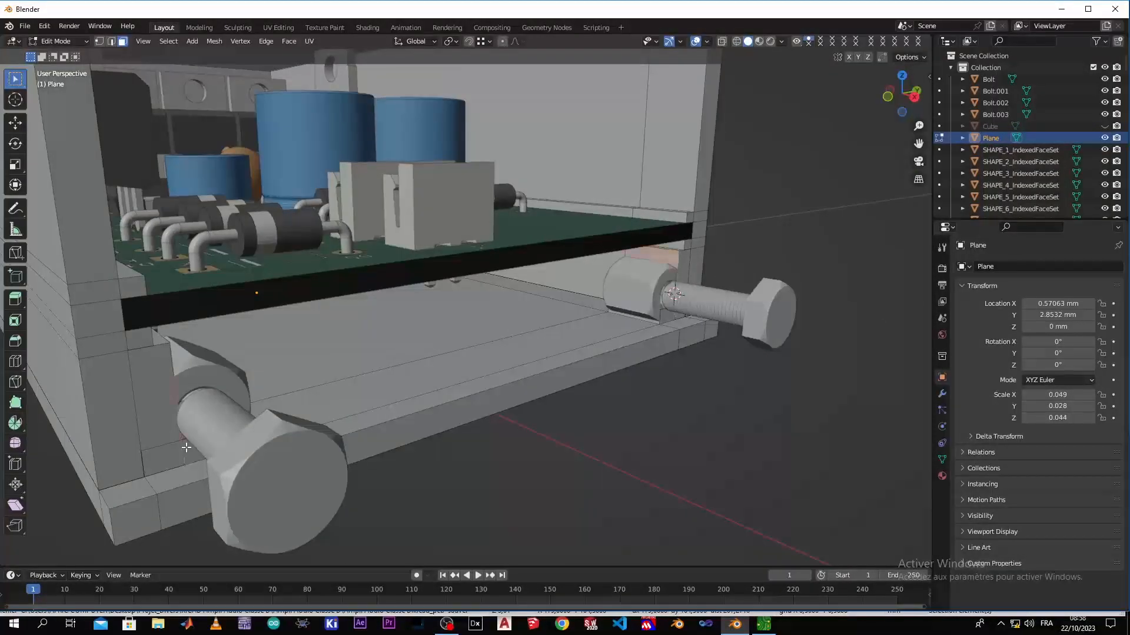
key(alt+h)
Extrude the selected inner wall faces beside both nuts as individual faces with a 63.1 mm offset, and clear the selection
key(e)
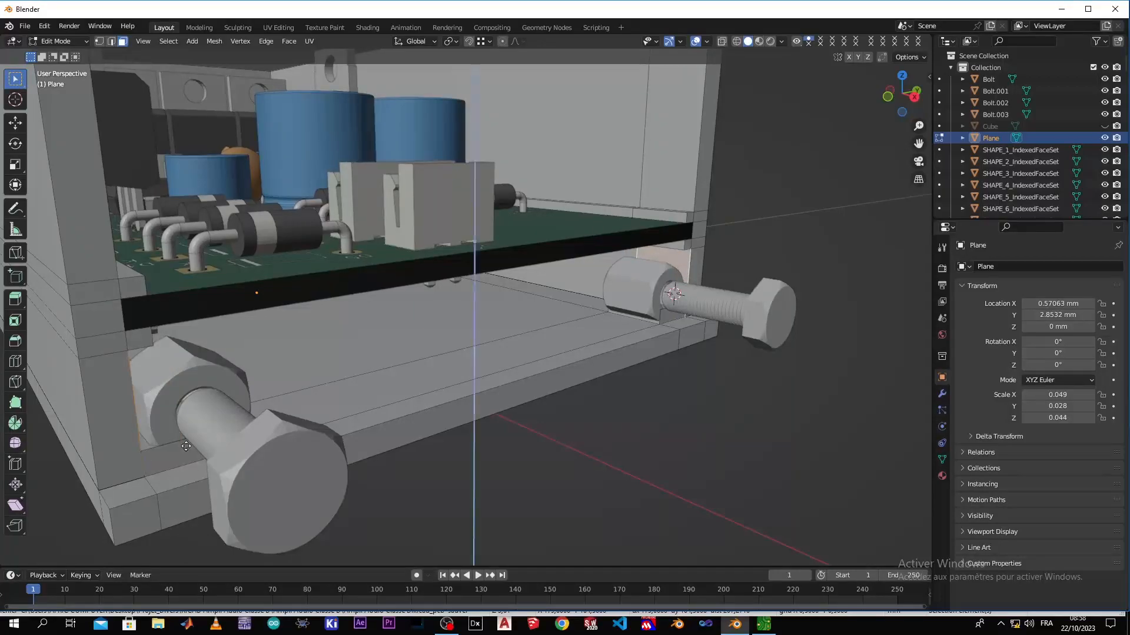
right_click(254, 427)
right_click(252, 430)
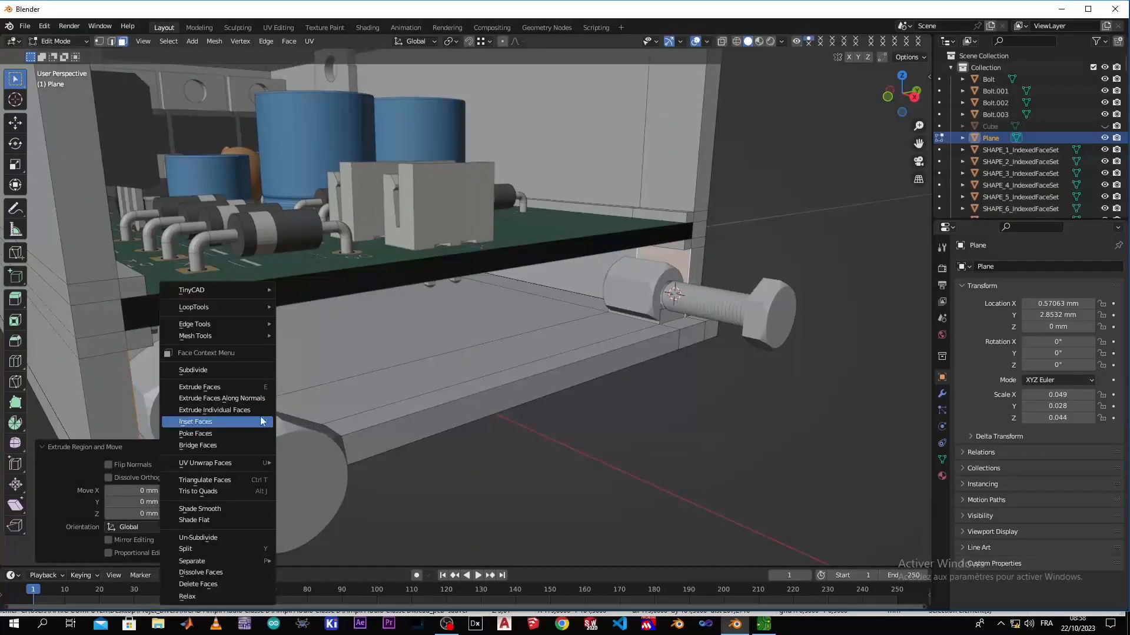
click(264, 410)
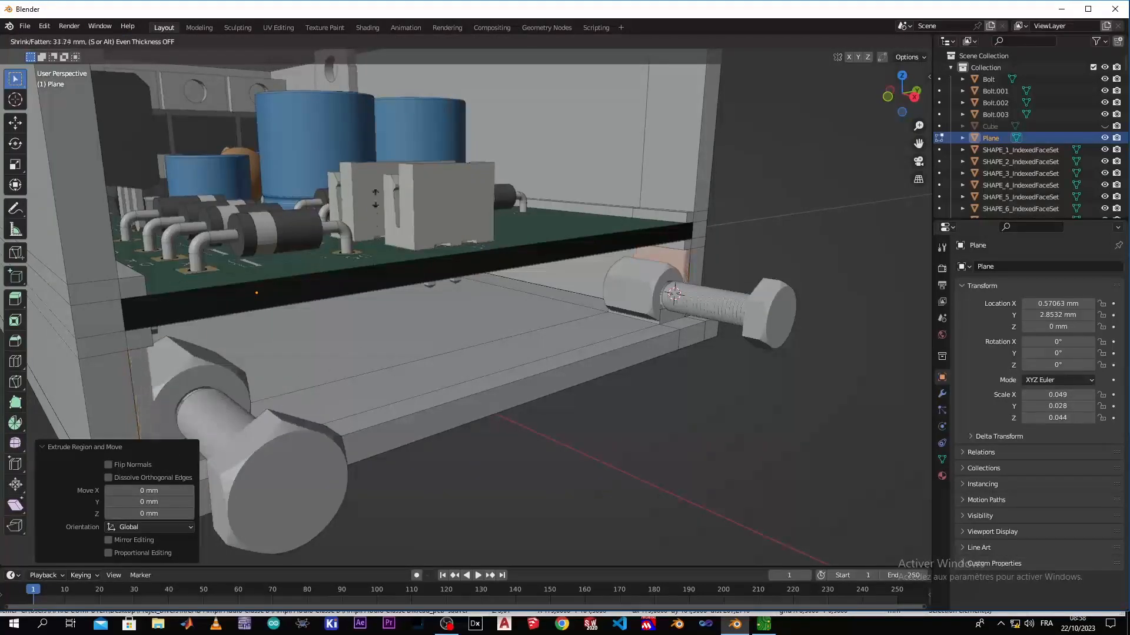
click(390, 523)
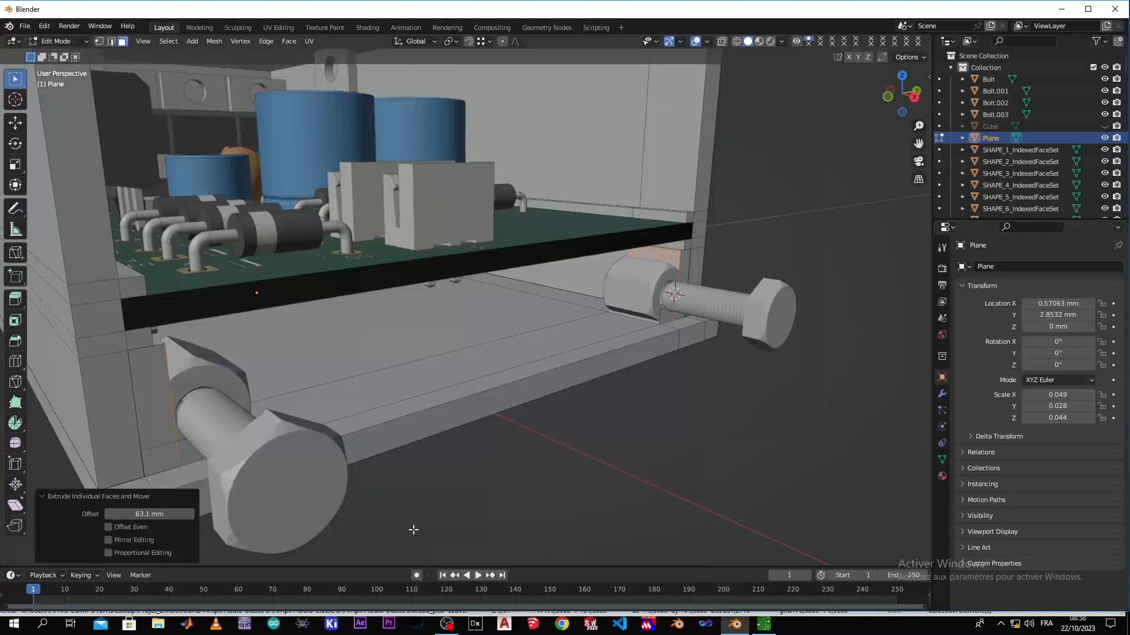
click(413, 530)
scroll(535, 508, down, 3)
middle_drag(535, 509, 414, 528)
middle_drag(436, 475, 637, 363)
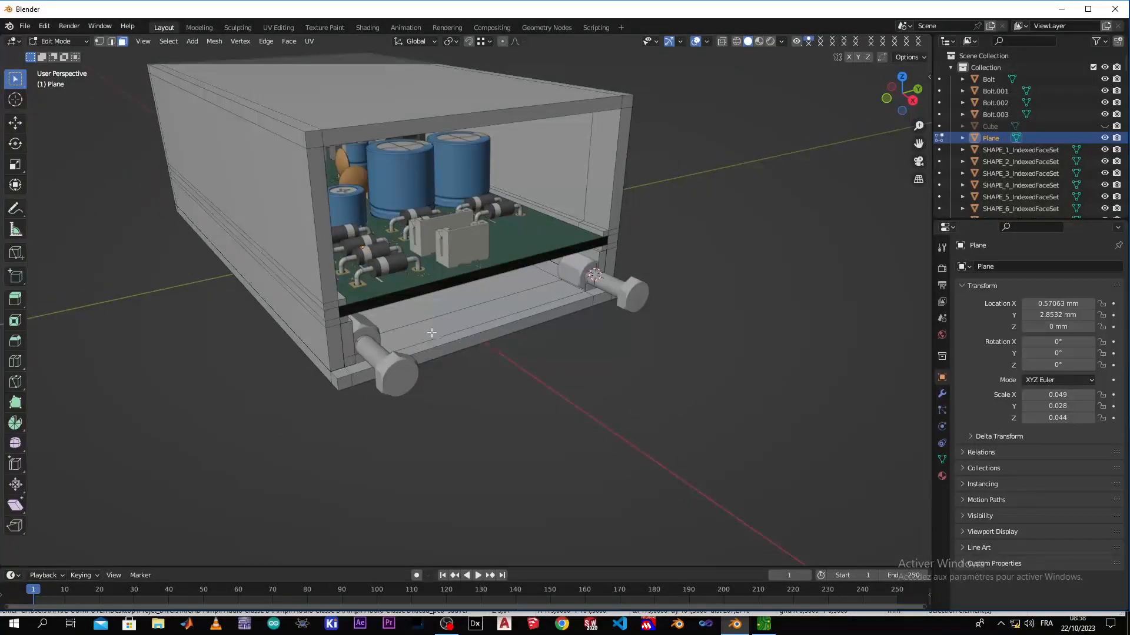
mouse_move(475, 360)
middle_down()
mouse_move(412, 354)
mouse_move(535, 356)
mouse_move(489, 365)
middle_up()
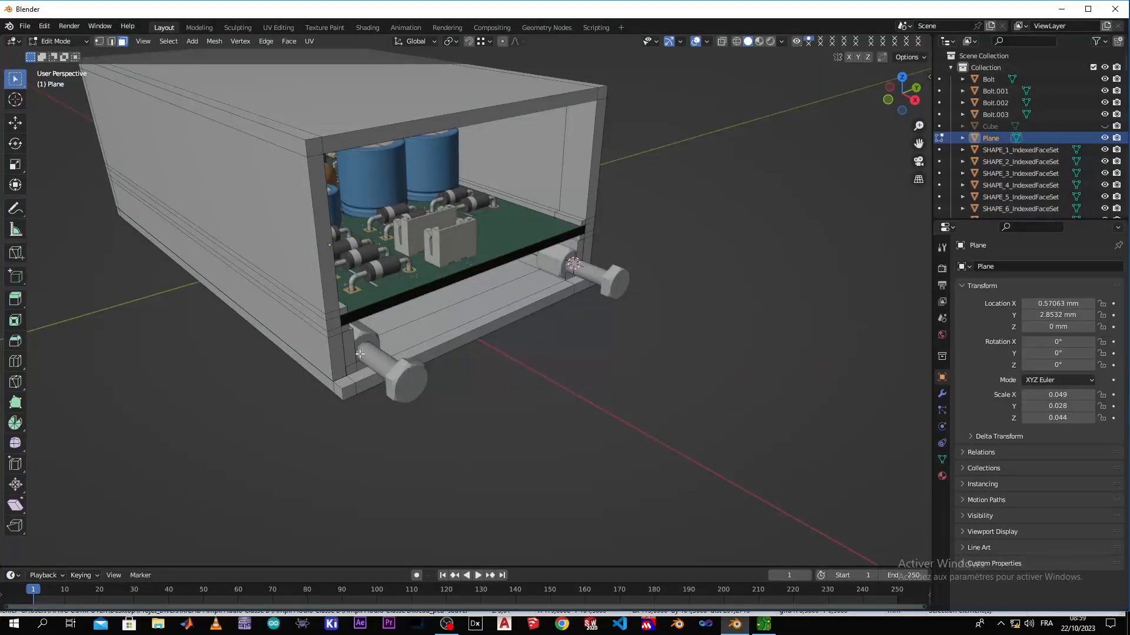
scroll(442, 354, down, 2)
scroll(441, 353, up, 1)
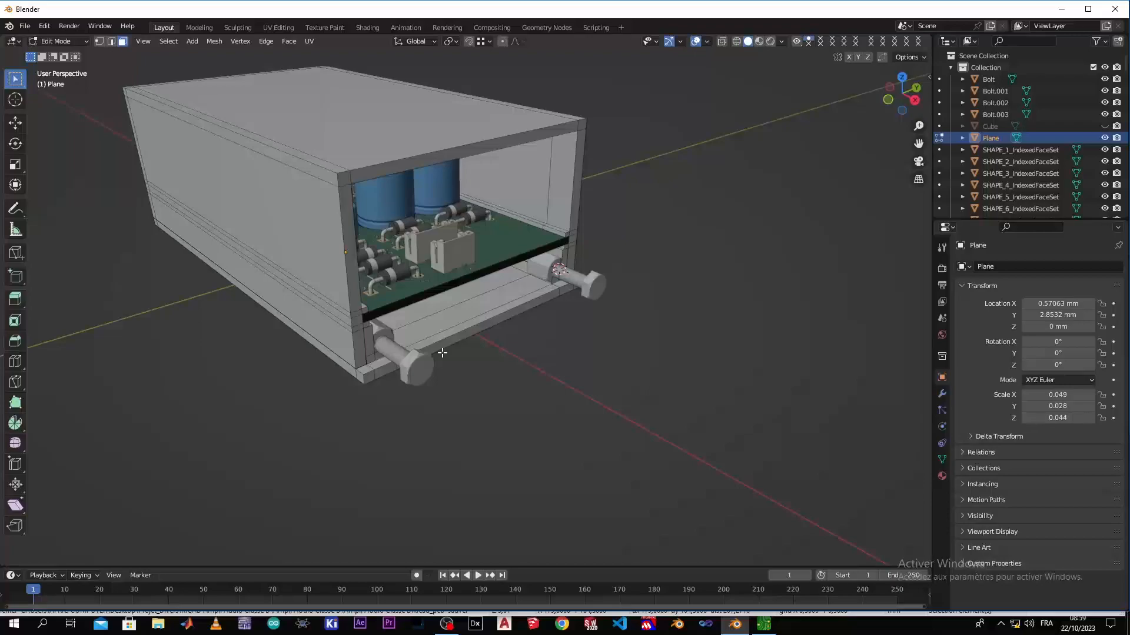
Leave mesh editing of the enclosure, unhide the front panel and clear the selection
key(Tab)
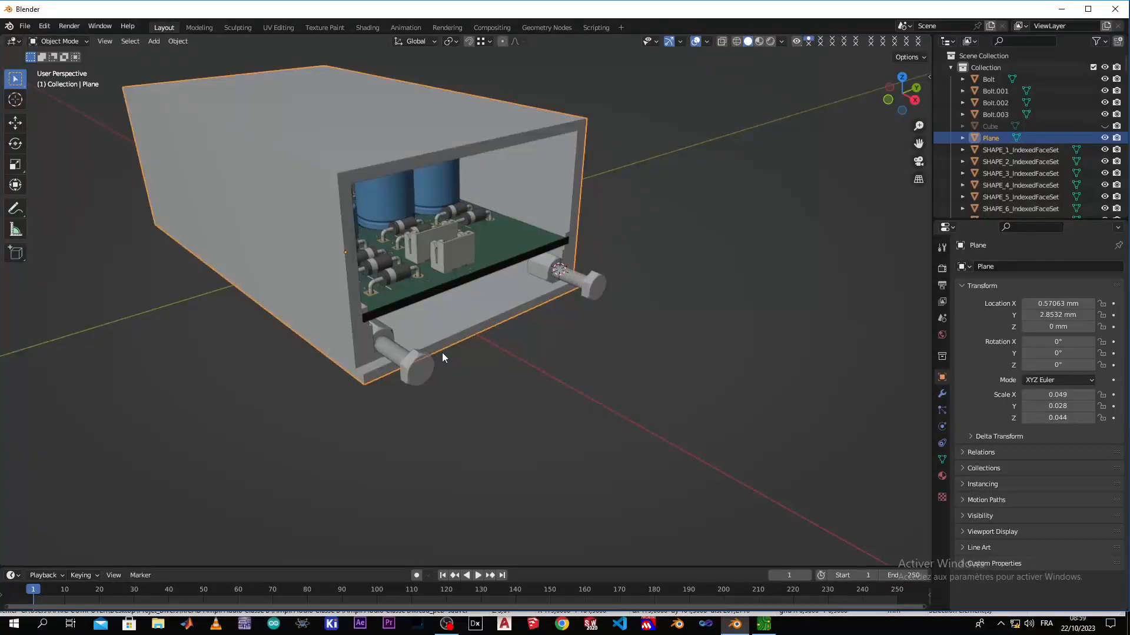
middle_drag(420, 357, 506, 396)
click(483, 385)
scroll(465, 378, up, 2)
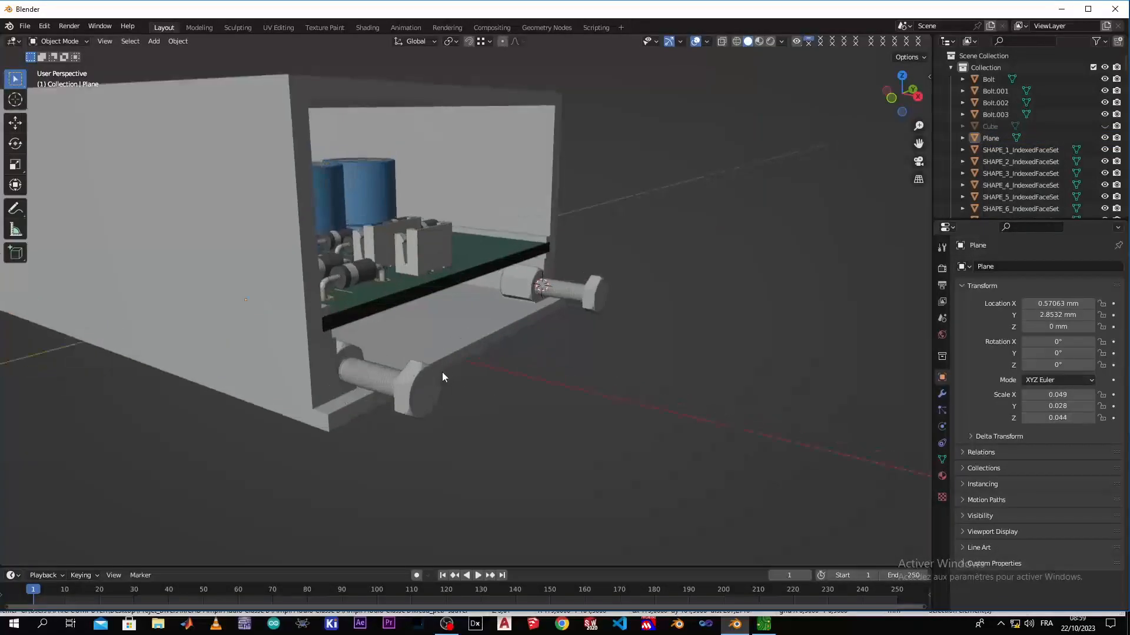
scroll(437, 380, down, 2)
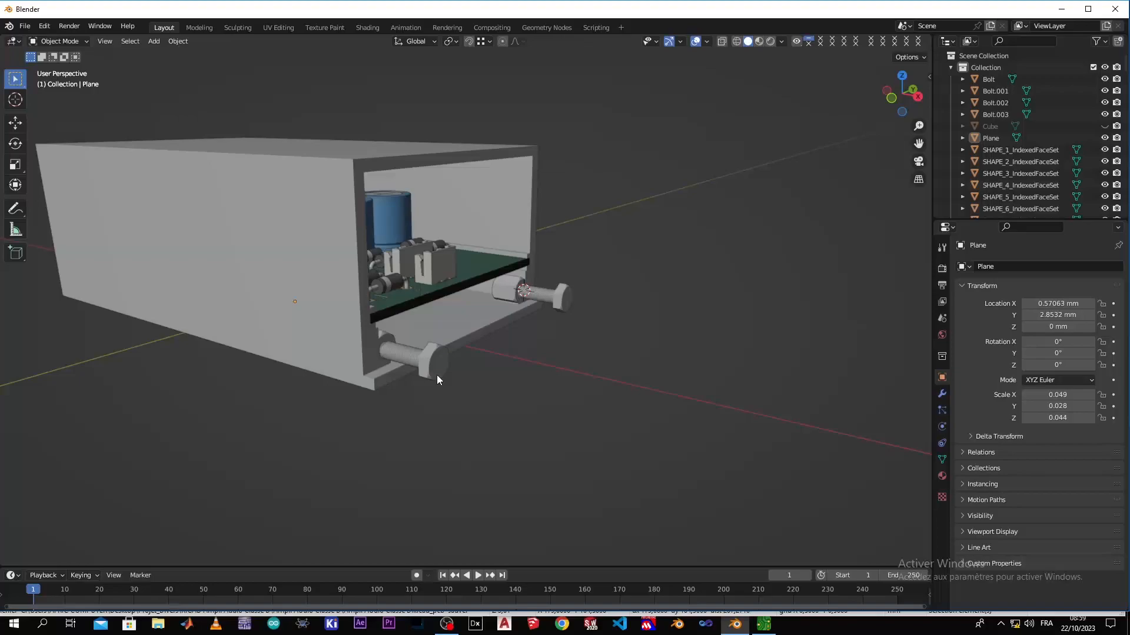
key(alt+h)
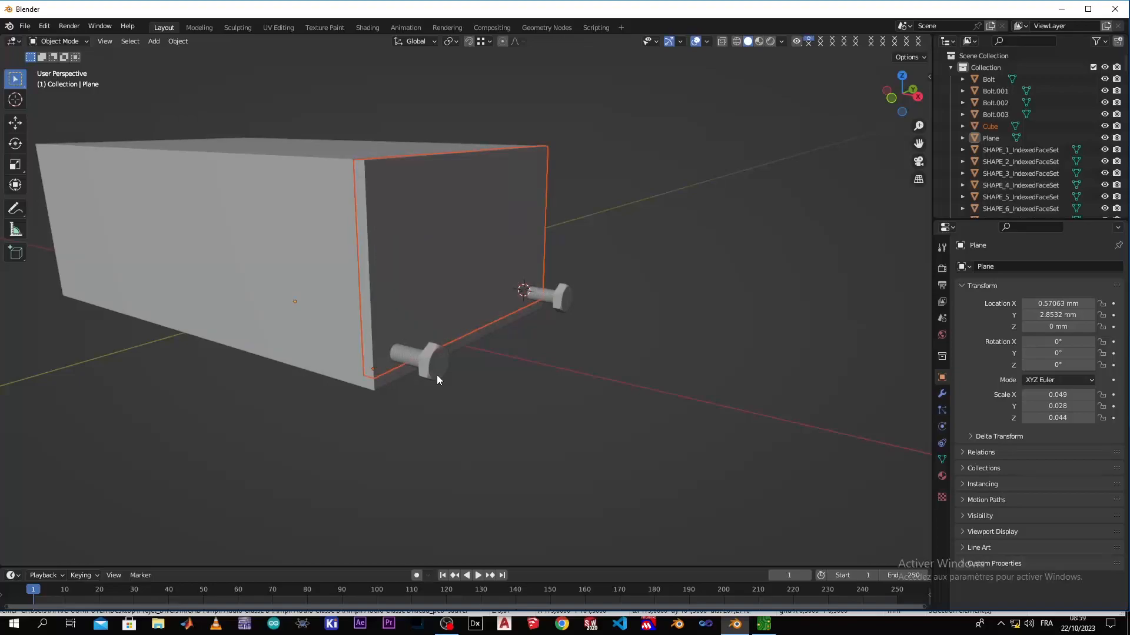
click(553, 397)
Open the front panel for mesh editing in the right orthographic view, with wireframe shading and snapping enabled
middle_drag(525, 357, 401, 331)
scroll(401, 331, up, 4)
scroll(402, 330, down, 2)
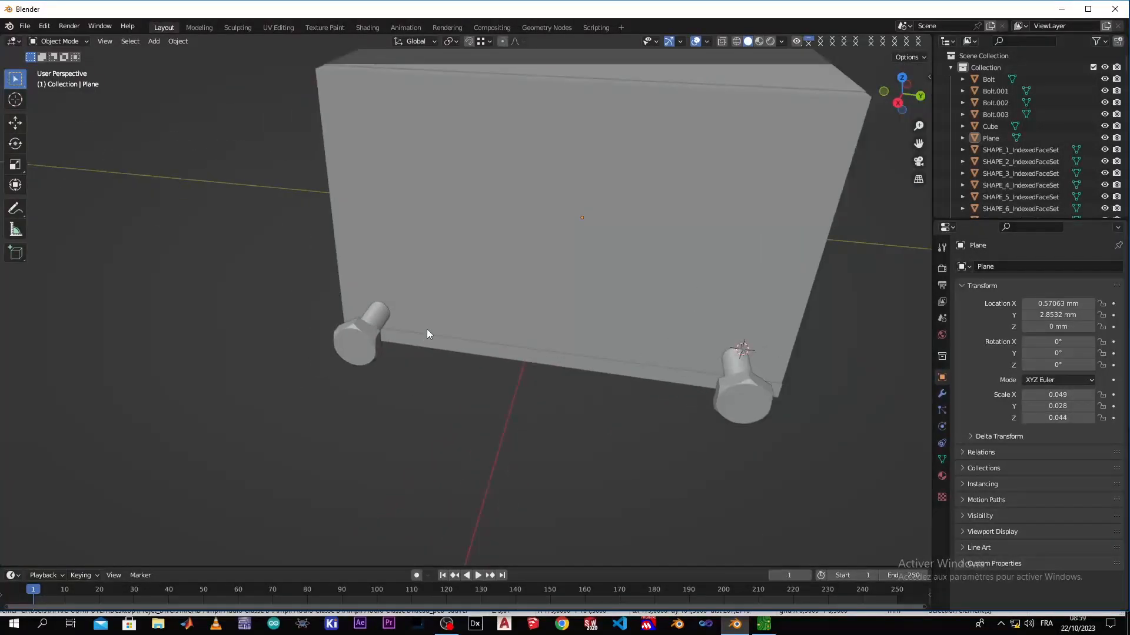
key(KP_3)
click(479, 288)
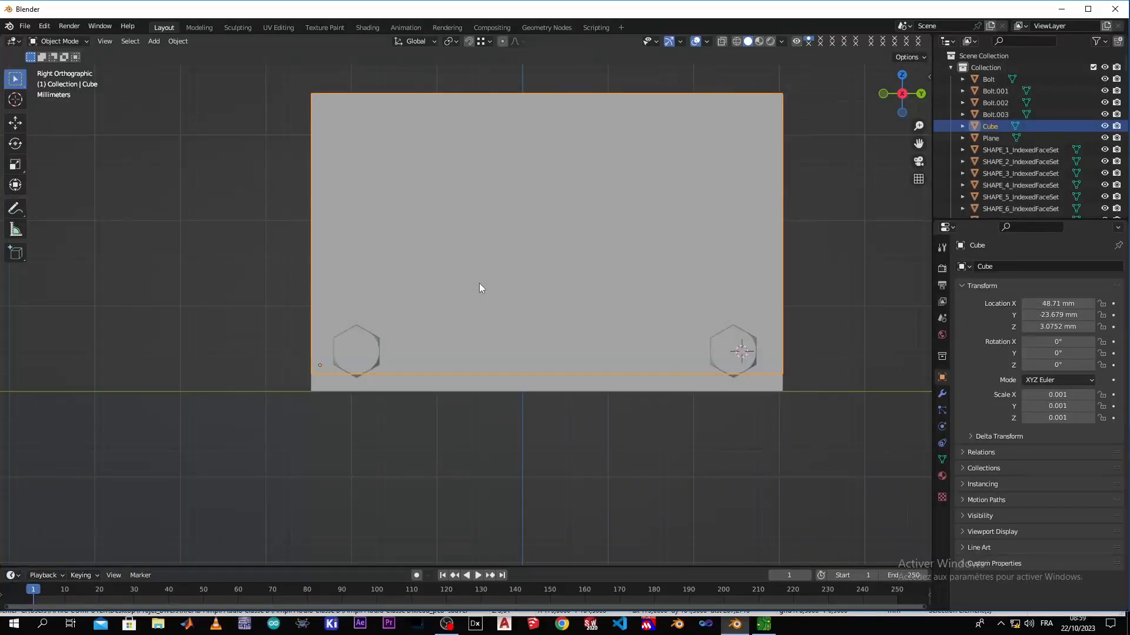
key(Tab)
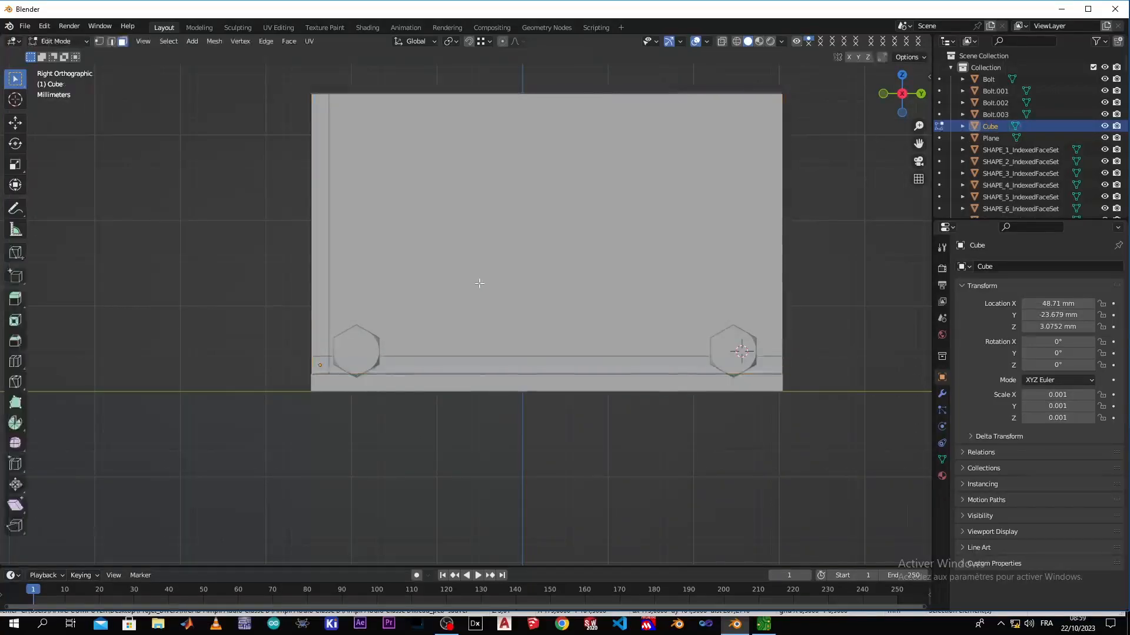
scroll(356, 368, up, 2)
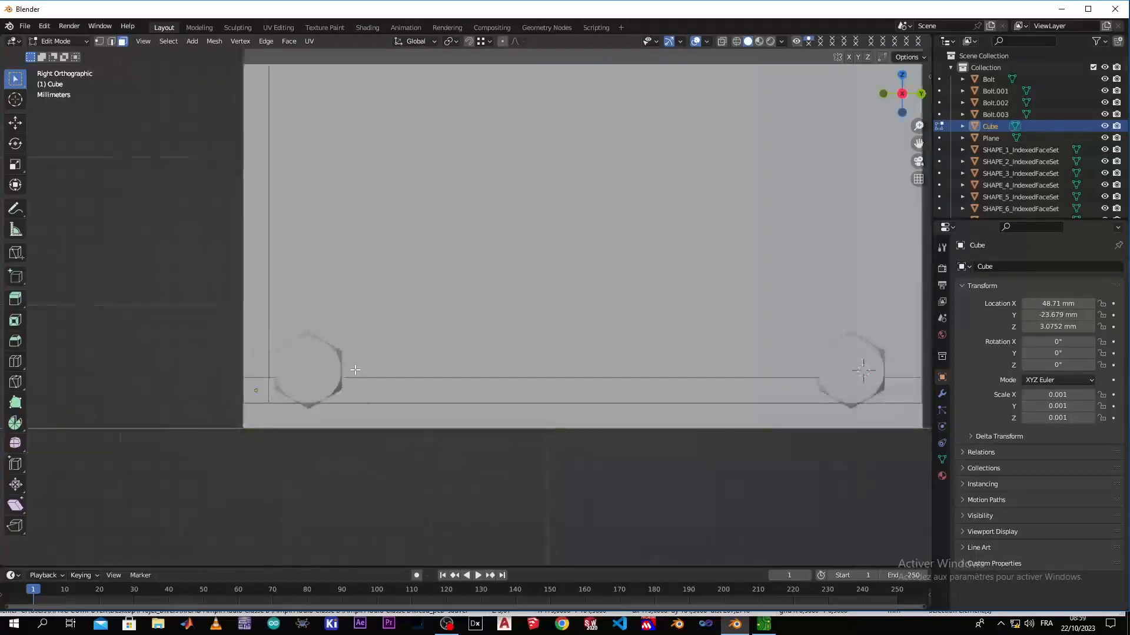
key(z)
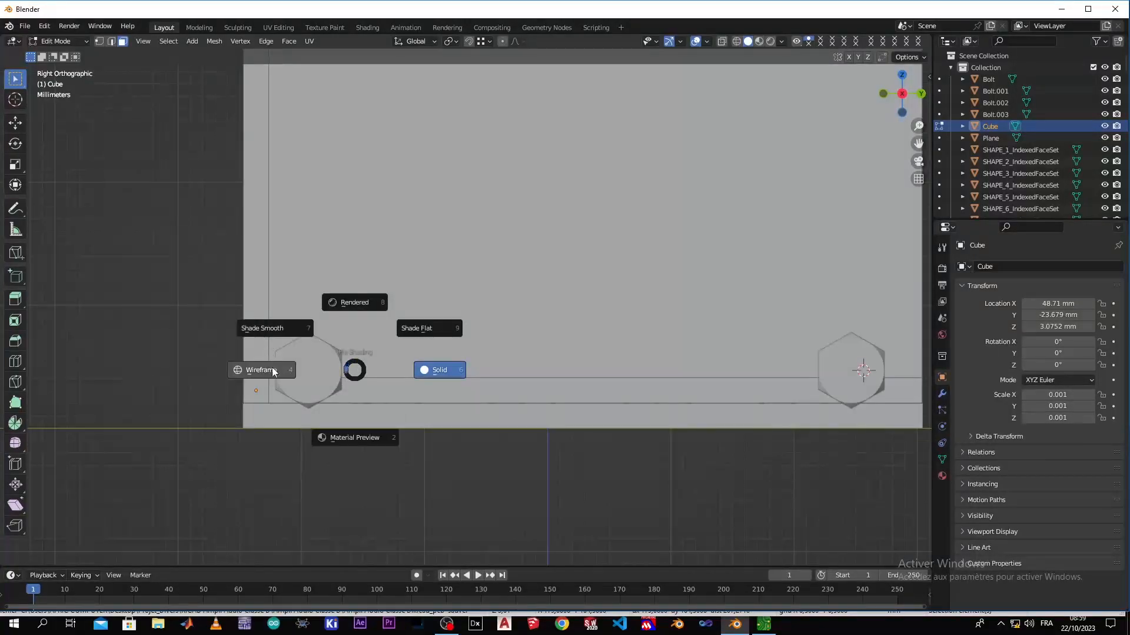
click(273, 371)
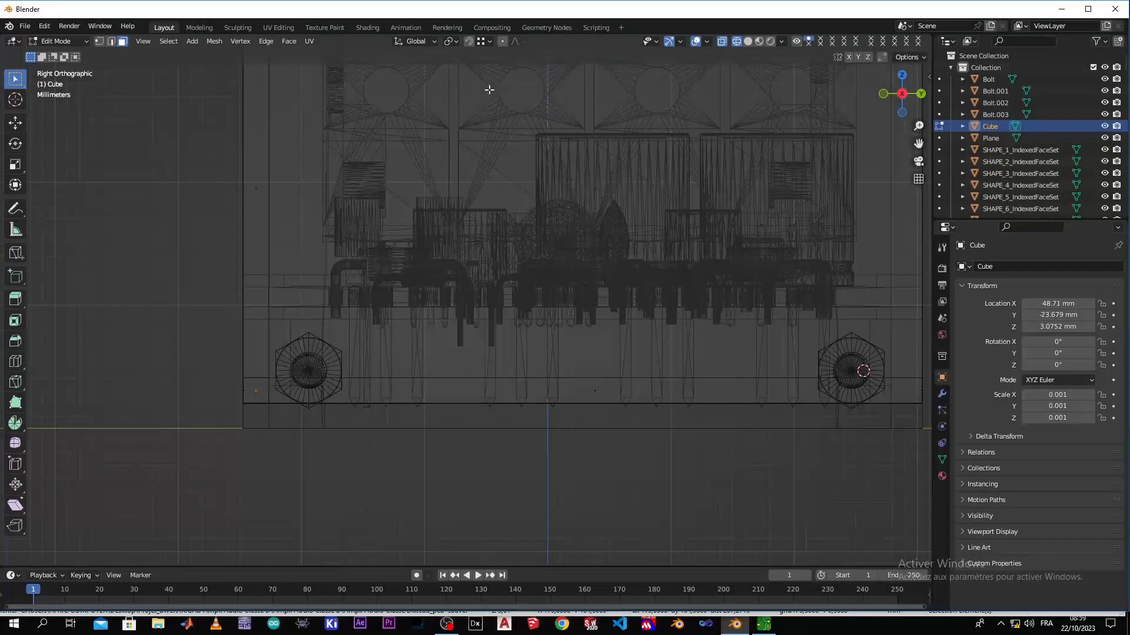
click(469, 42)
Add two vertical loop cuts to the front panel, one on each side of the left bolt's shaft, with slide factors 0.934 and 0.886
scroll(290, 371, up, 2)
key(ctrl+r)
click(301, 380)
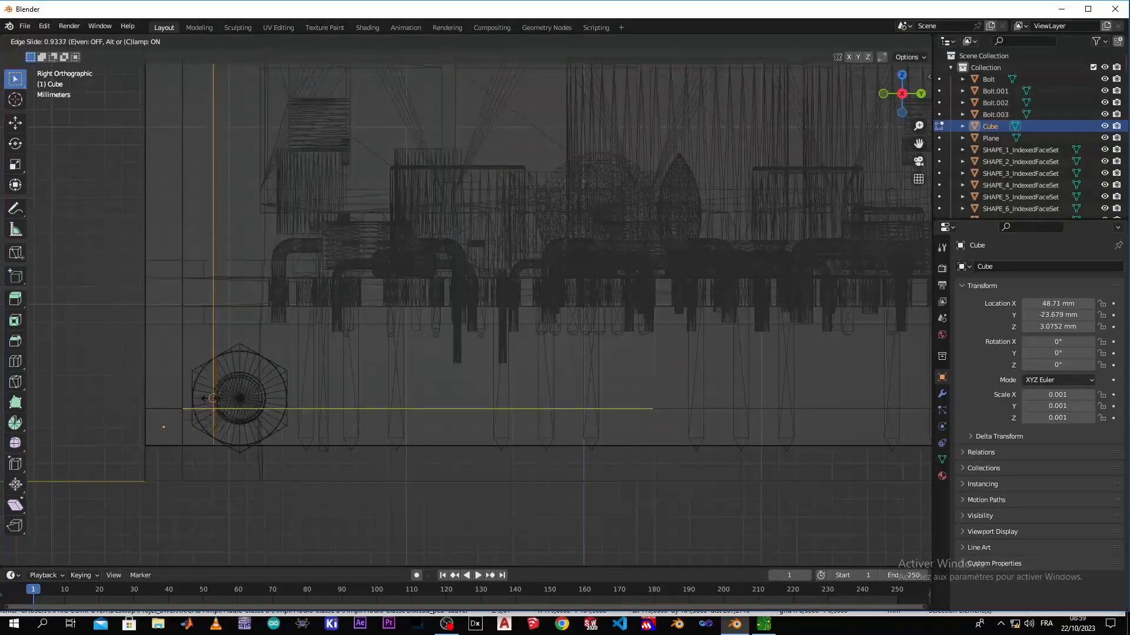
click(213, 398)
key(ctrl+r)
click(398, 422)
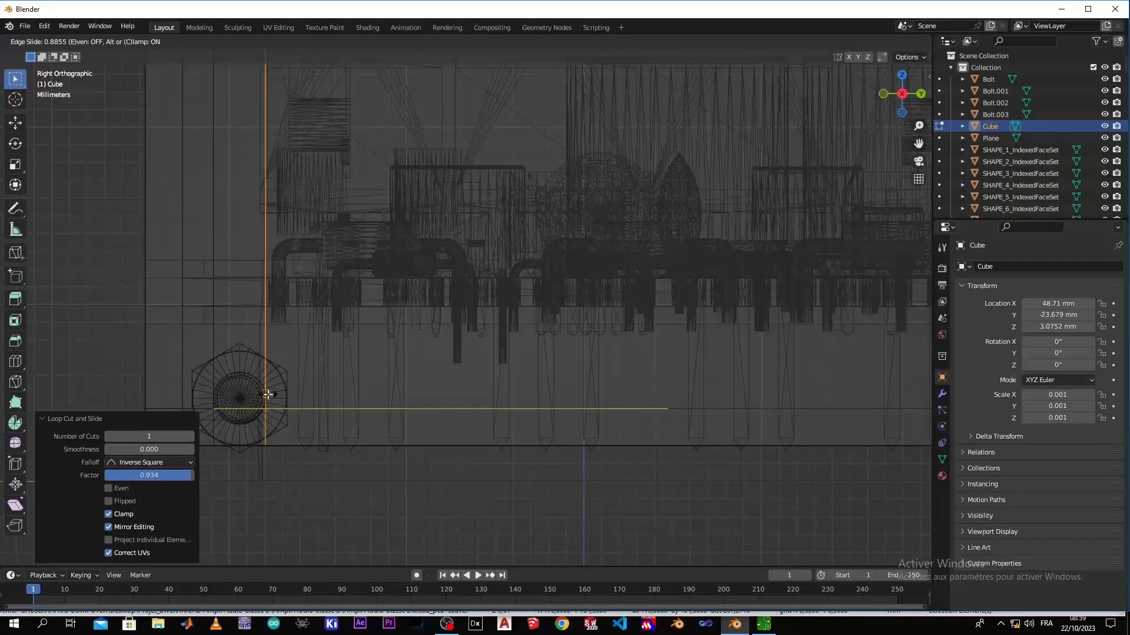
click(266, 394)
Add two vertical loop cuts to the front panel along both sides of the right bolt's shaft, with slide factors -0.823 and 0.868
key(Home)
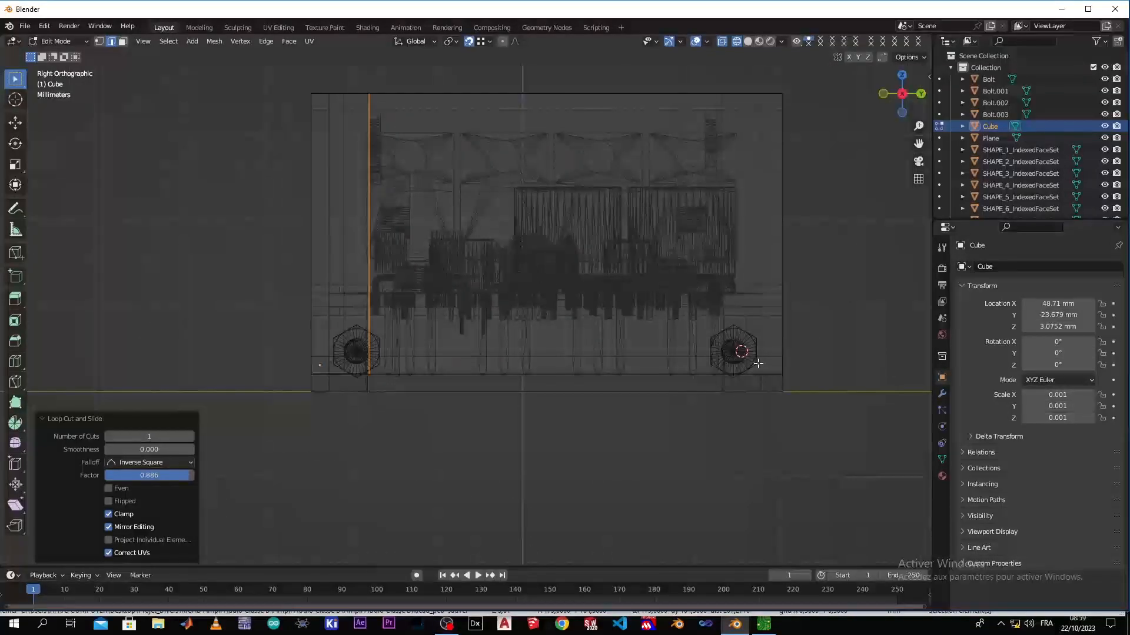
shift+middle_drag(656, 370, 351, 410)
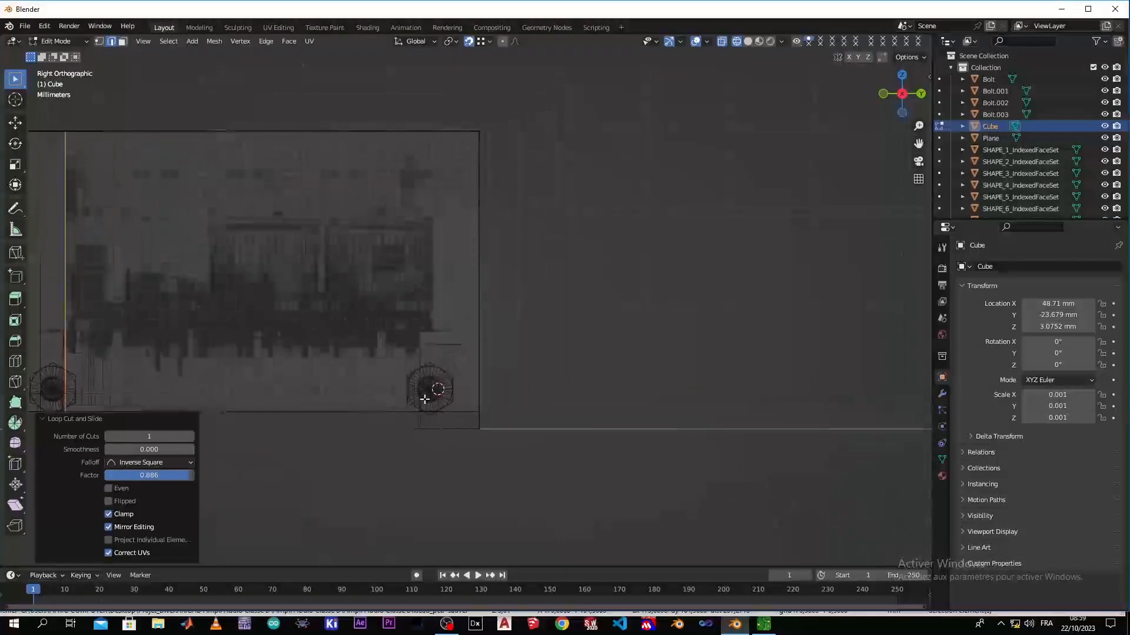
scroll(425, 395, up, 4)
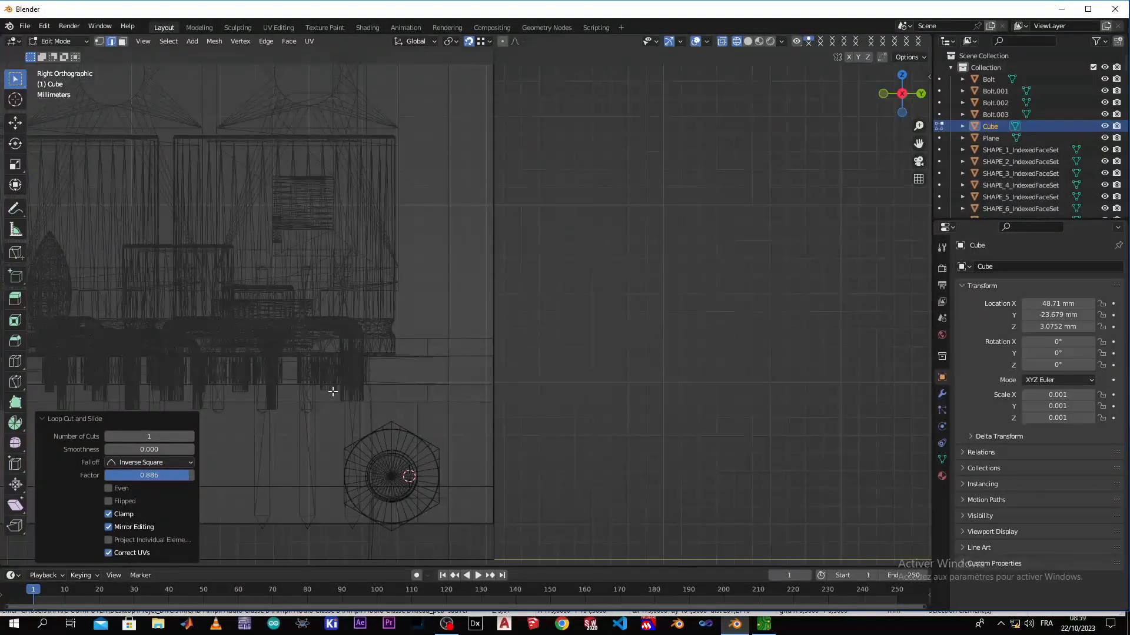
scroll(406, 424, down, 4)
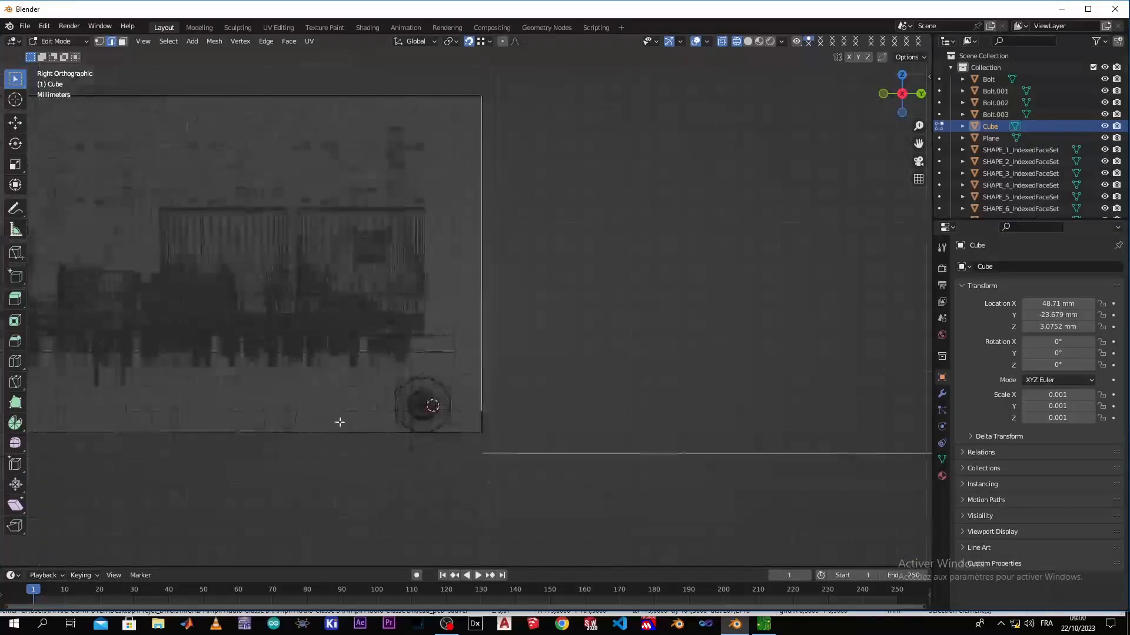
key(ctrl+r)
click(266, 392)
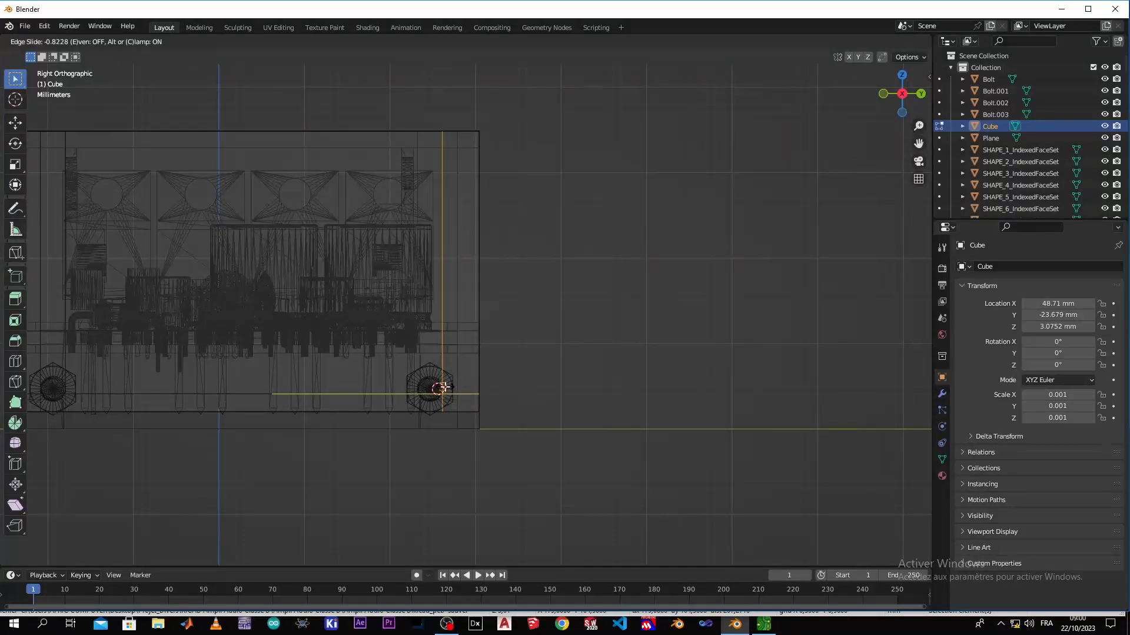
click(451, 386)
key(ctrl+r)
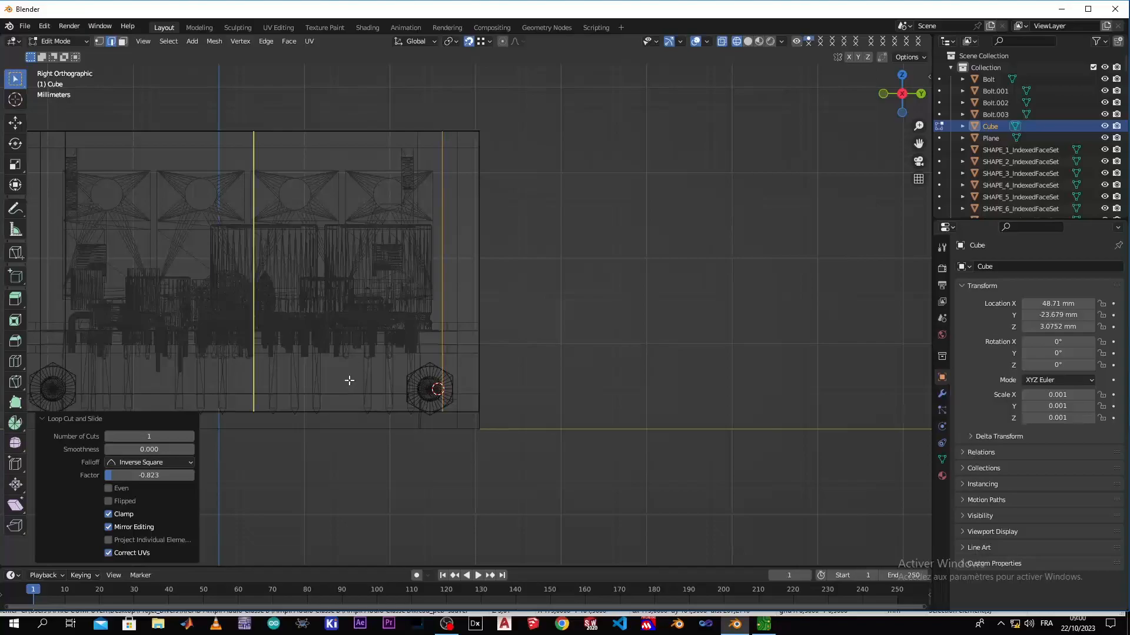
click(349, 380)
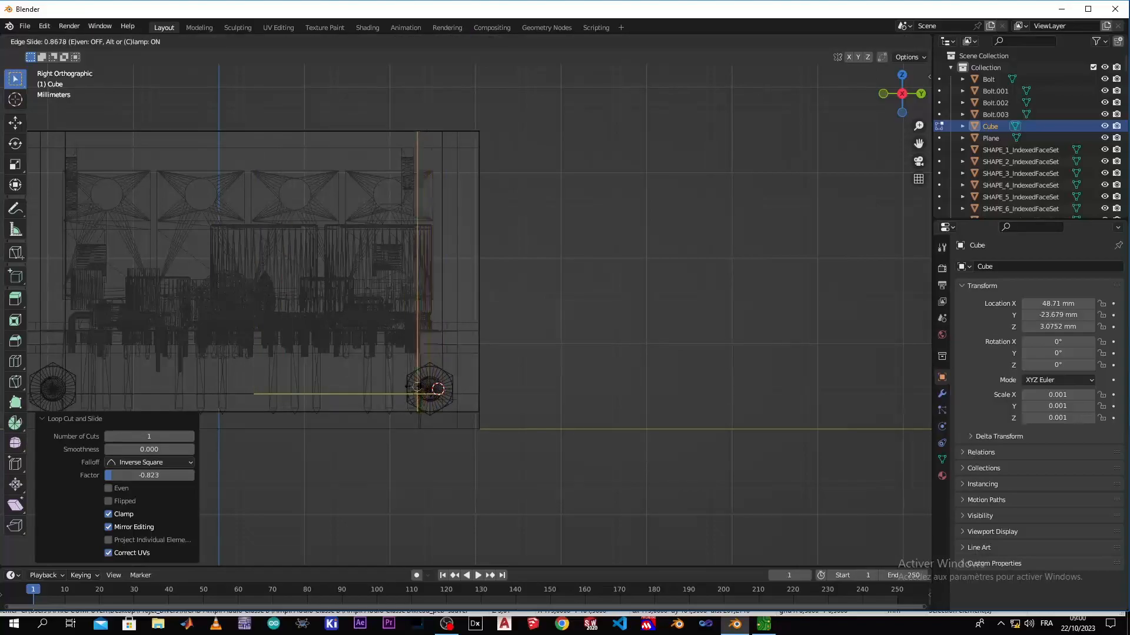
click(417, 386)
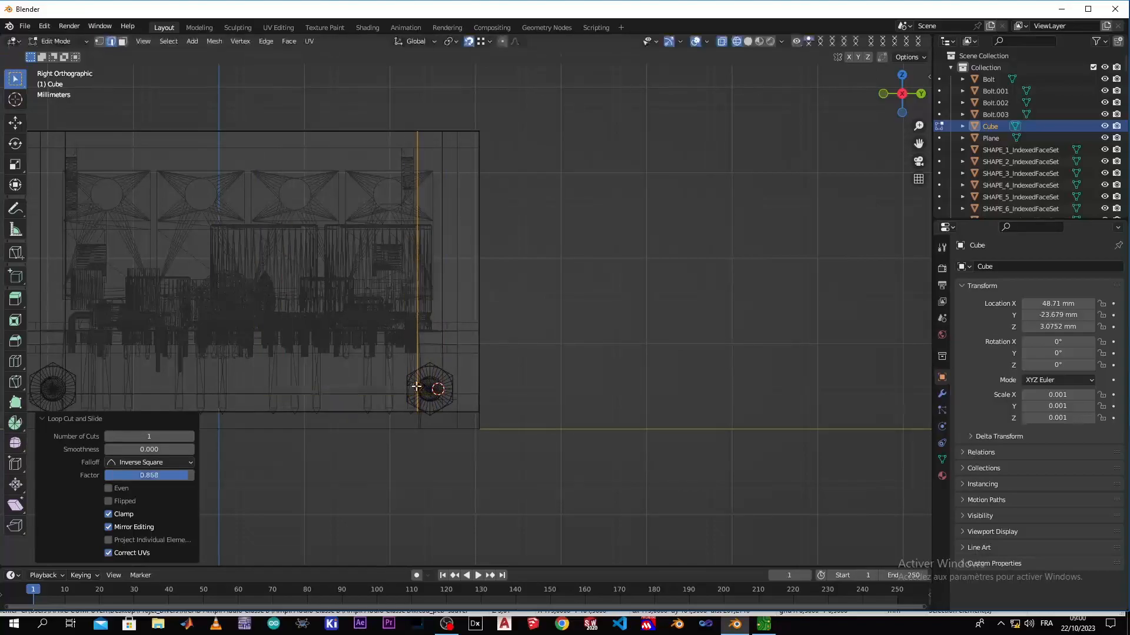
Add two horizontal loop cuts across the front panel, above and below the bolt shafts, with slide factors 0.865 and -0.177
scroll(436, 377, up, 4)
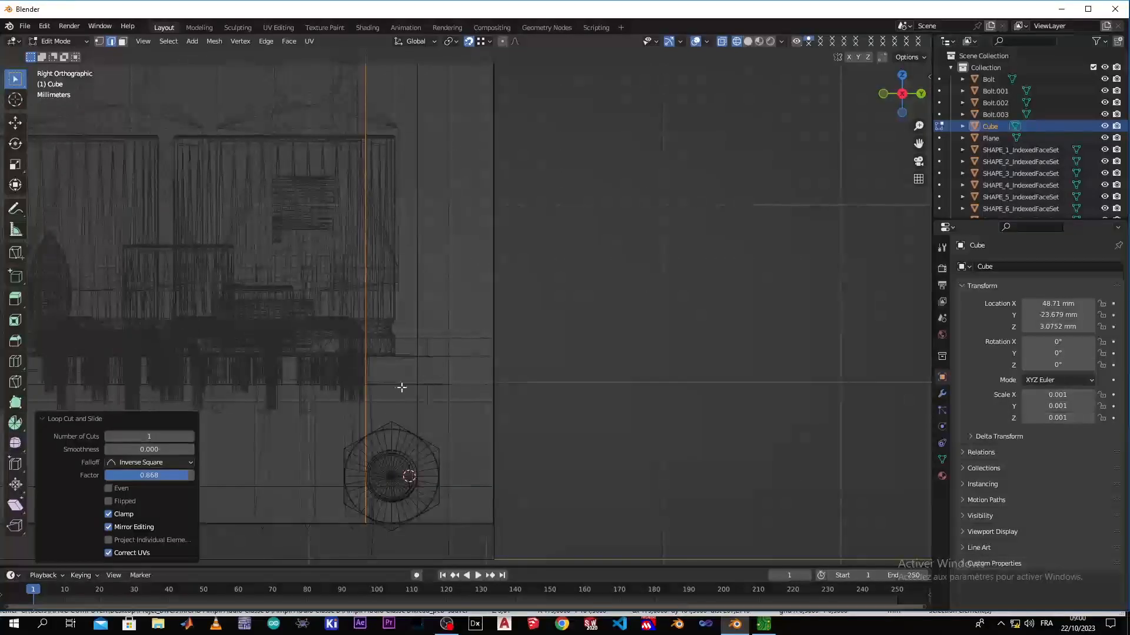
scroll(351, 352, down, 5)
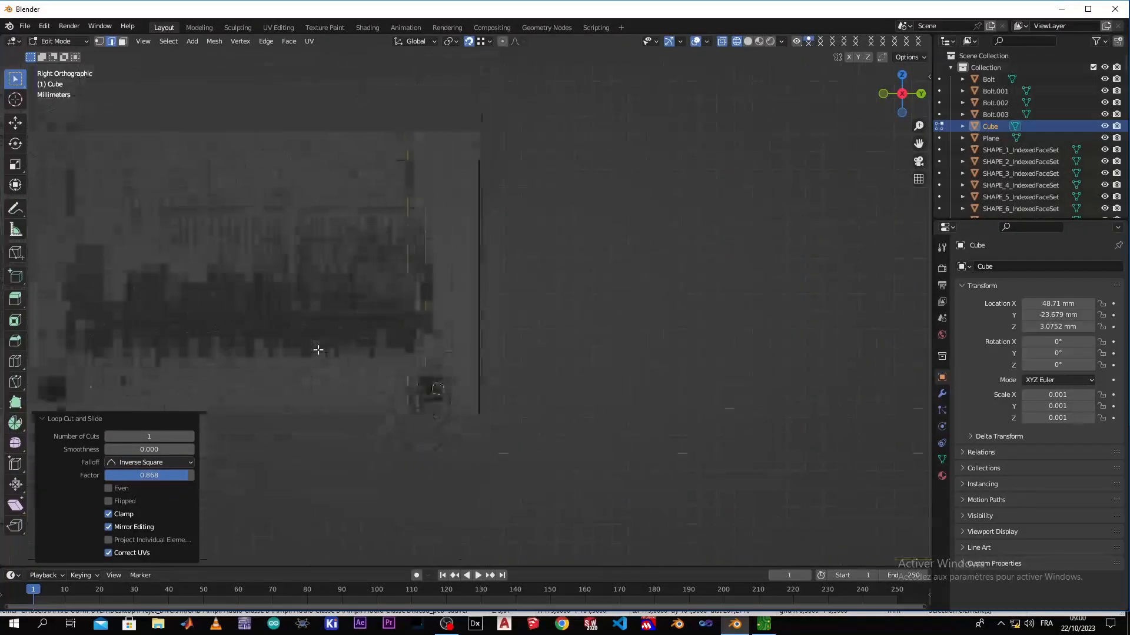
scroll(333, 368, up, 3)
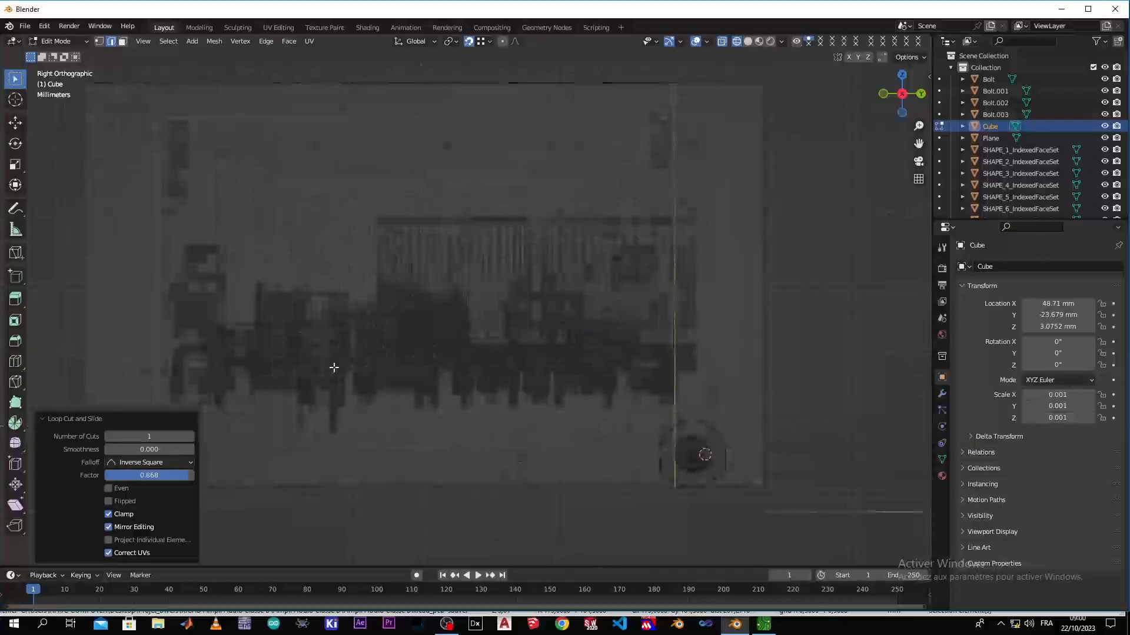
shift+middle_drag(333, 370, 464, 320)
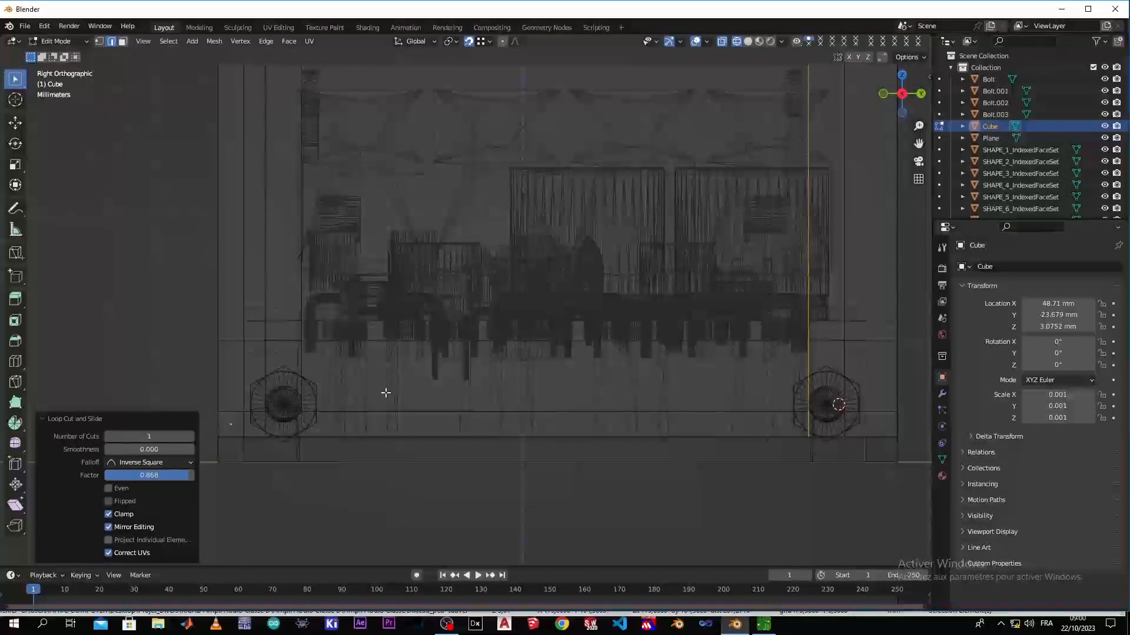
key(ctrl+r)
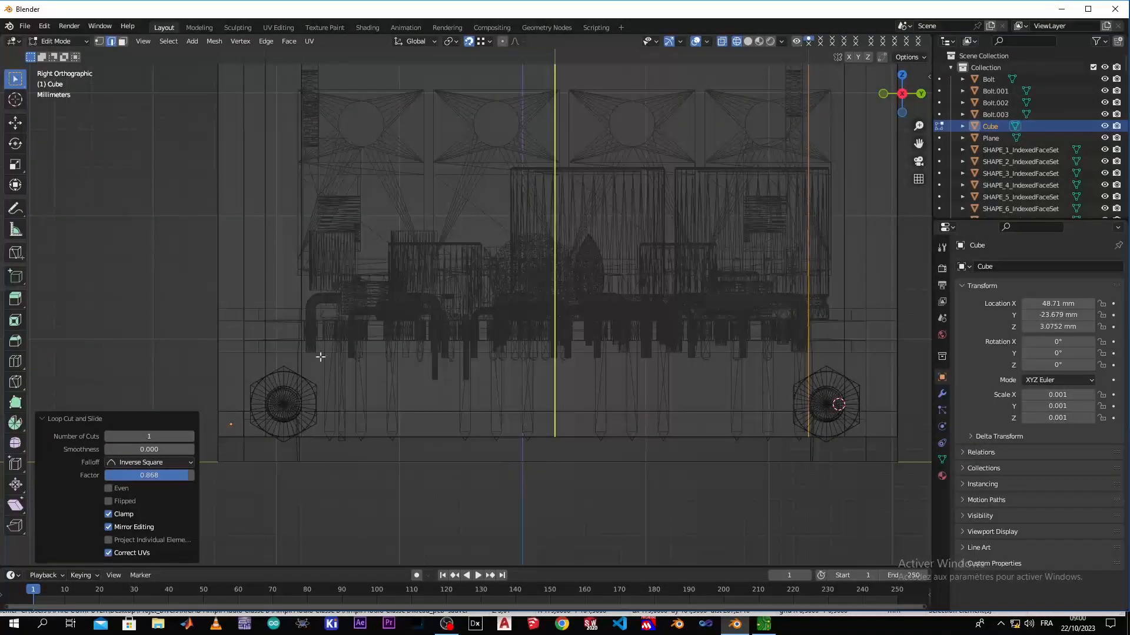
click(285, 305)
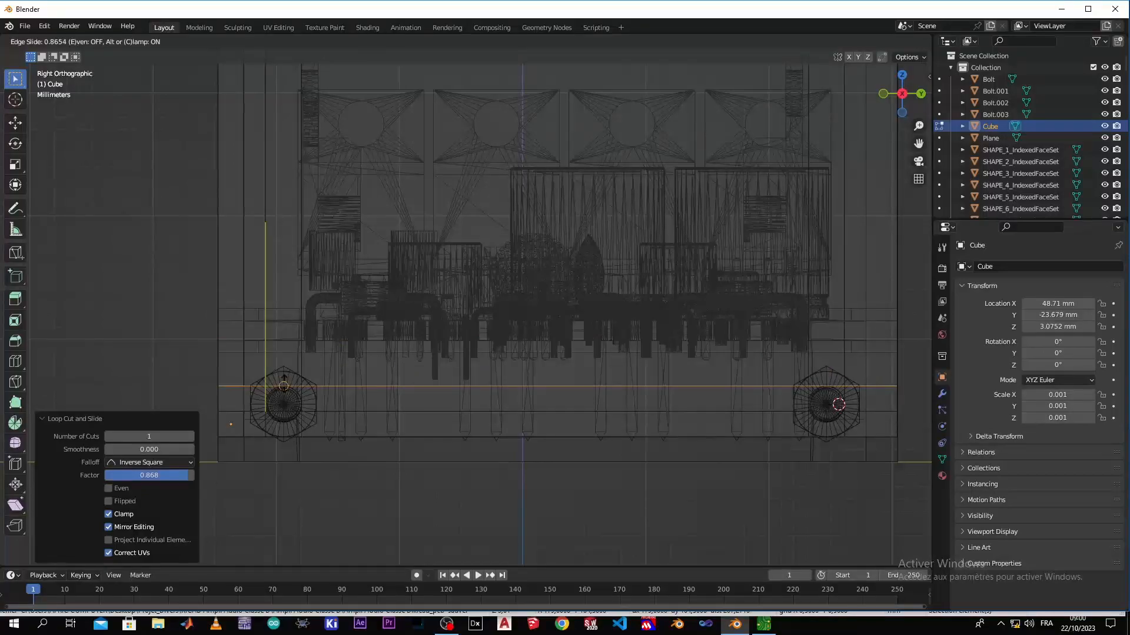
click(284, 385)
key(ctrl+r)
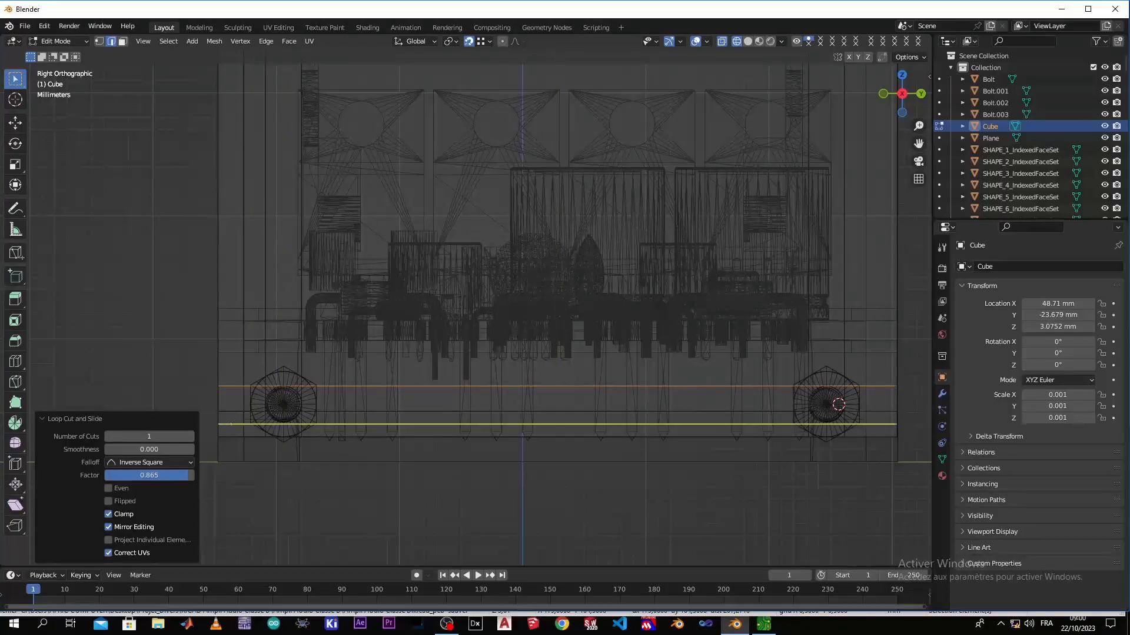
click(231, 423)
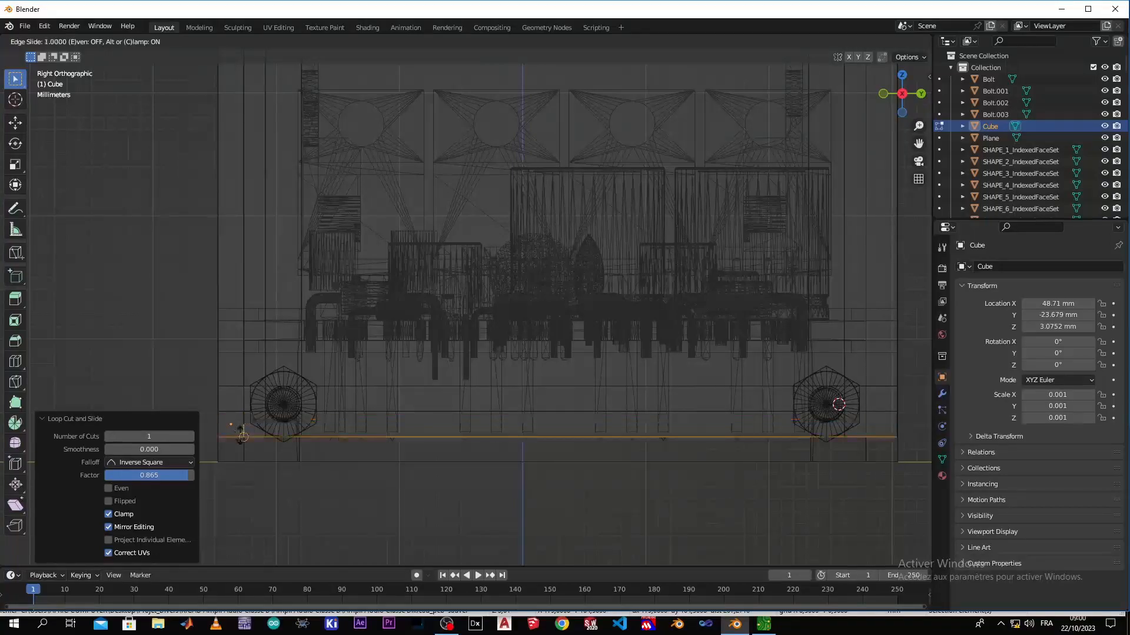
click(281, 422)
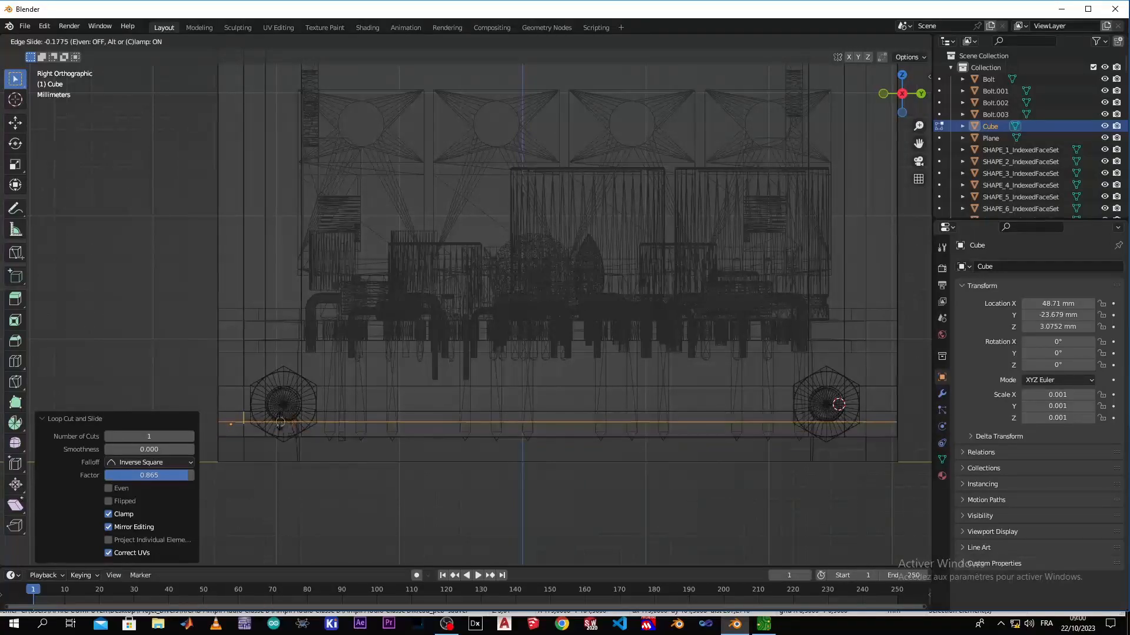
click(280, 422)
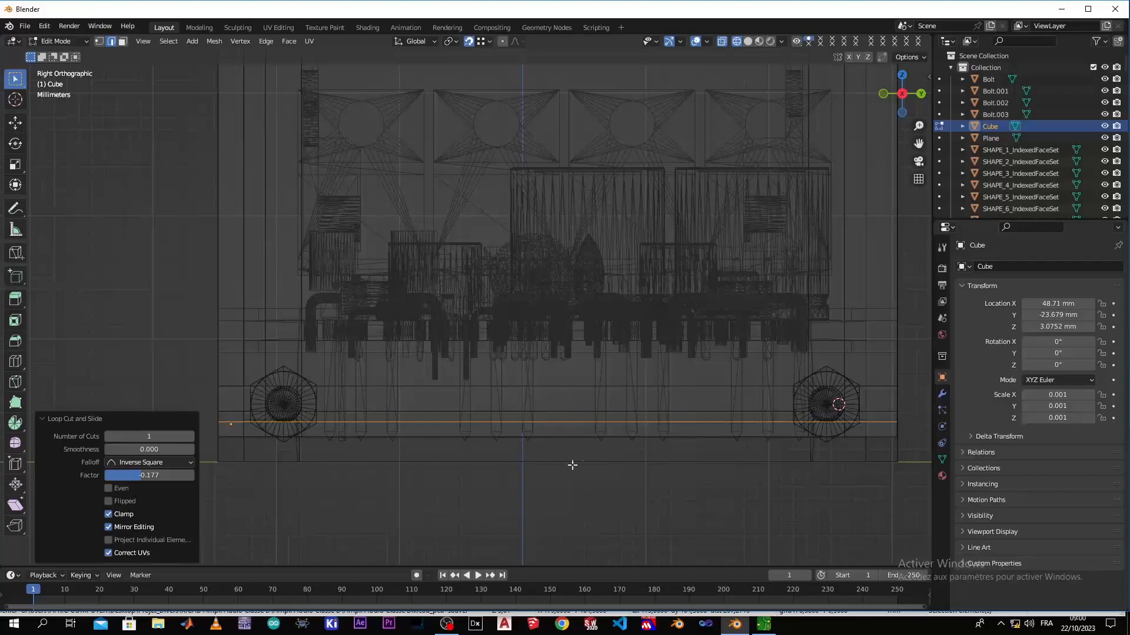
Turn snapping off and return the viewport to solid shading around the front panel's left bolt
click(559, 448)
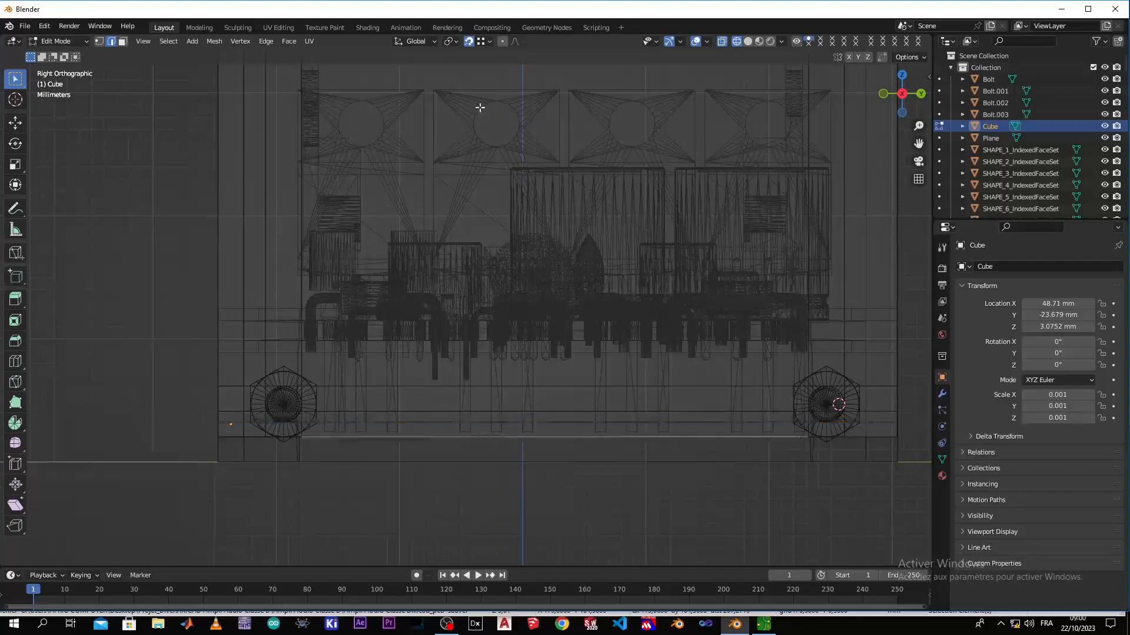
click(470, 43)
scroll(337, 373, up, 4)
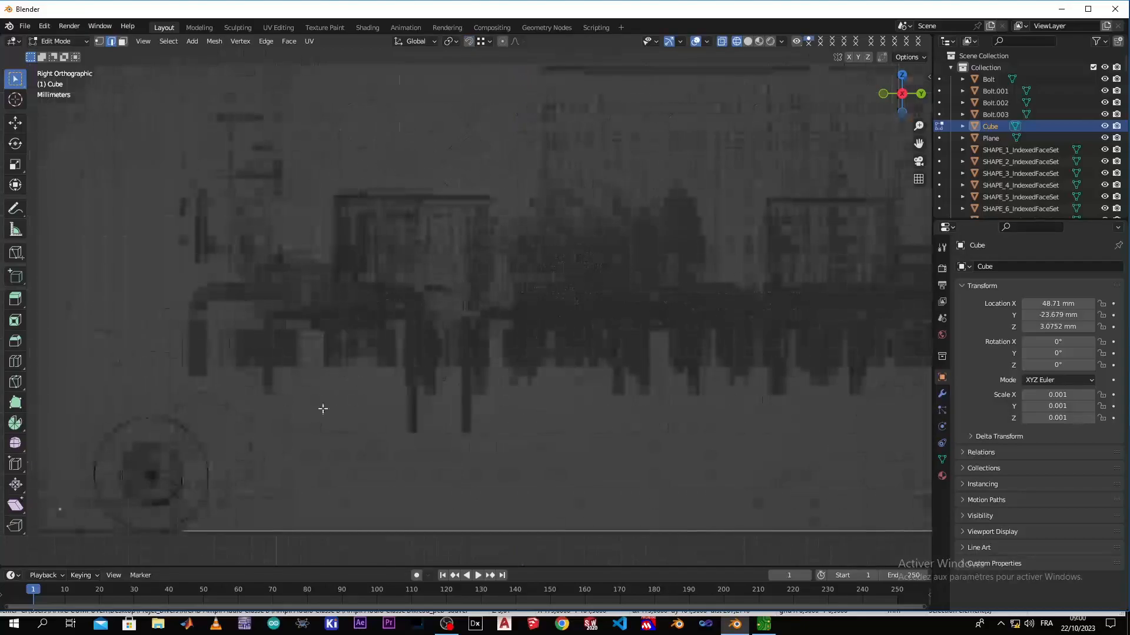
key(z)
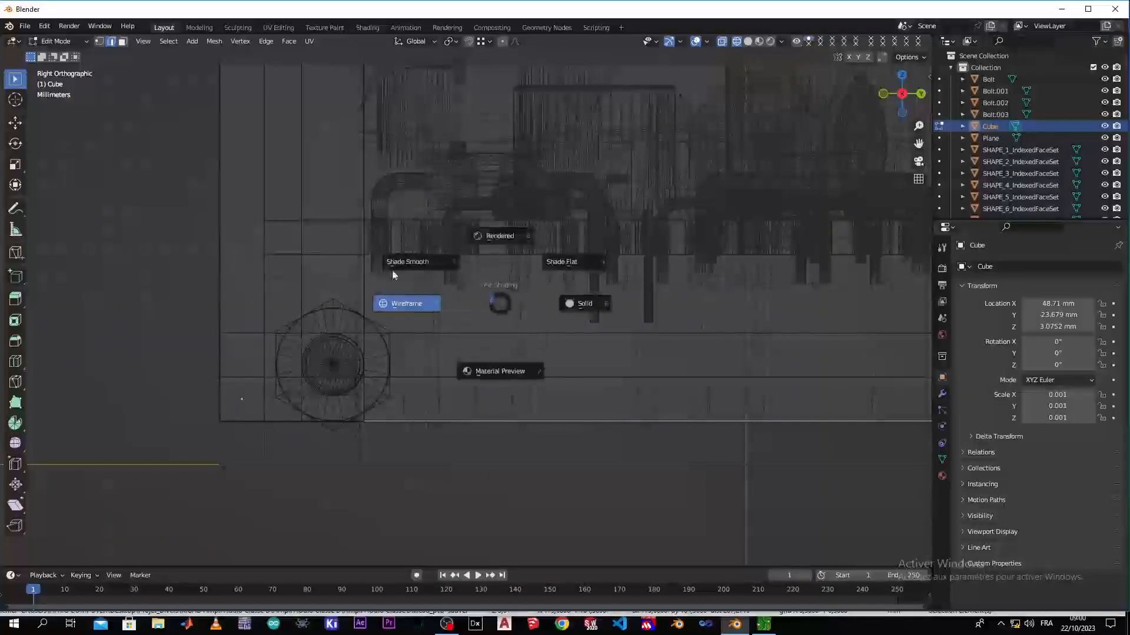
click(586, 306)
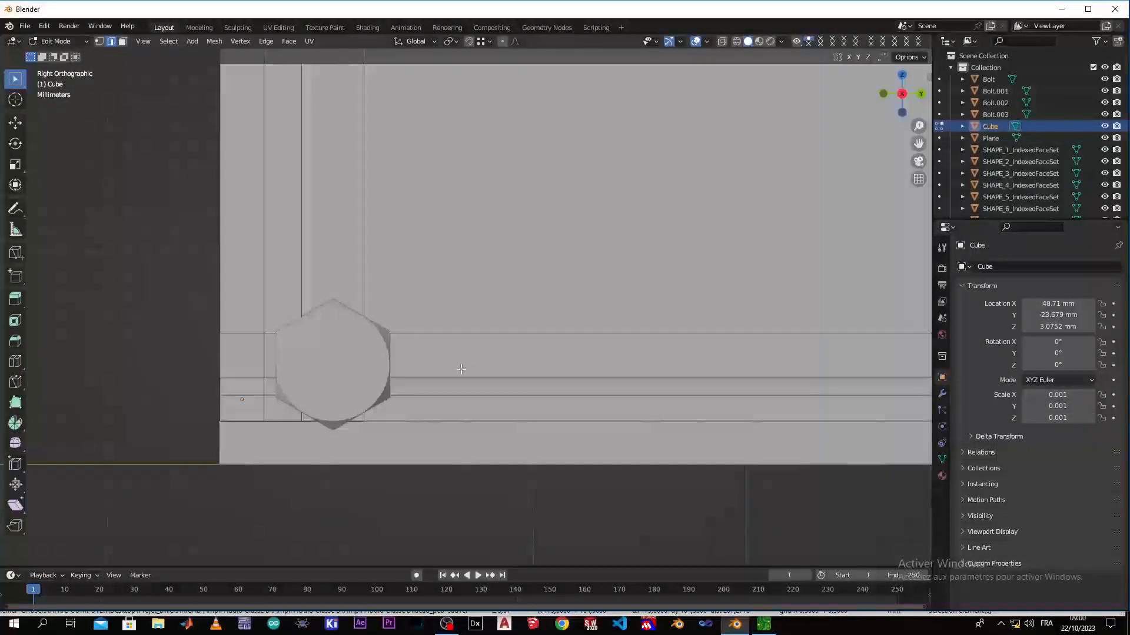
scroll(456, 371, down, 3)
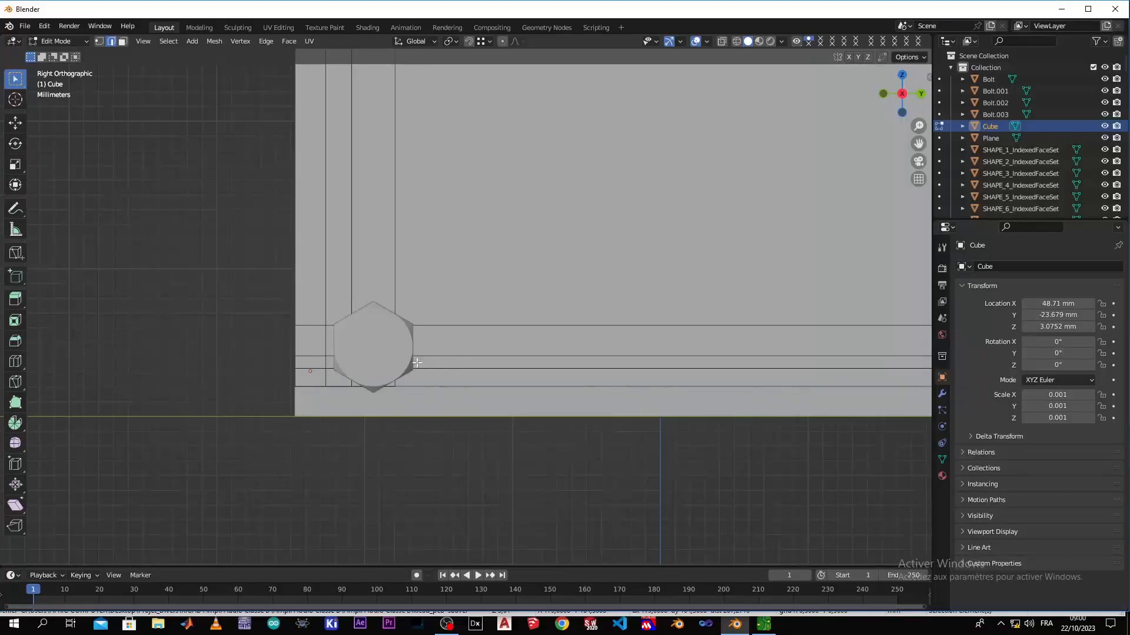
Isolate the front panel in local view and examine the layout of its loop cuts
click(468, 296)
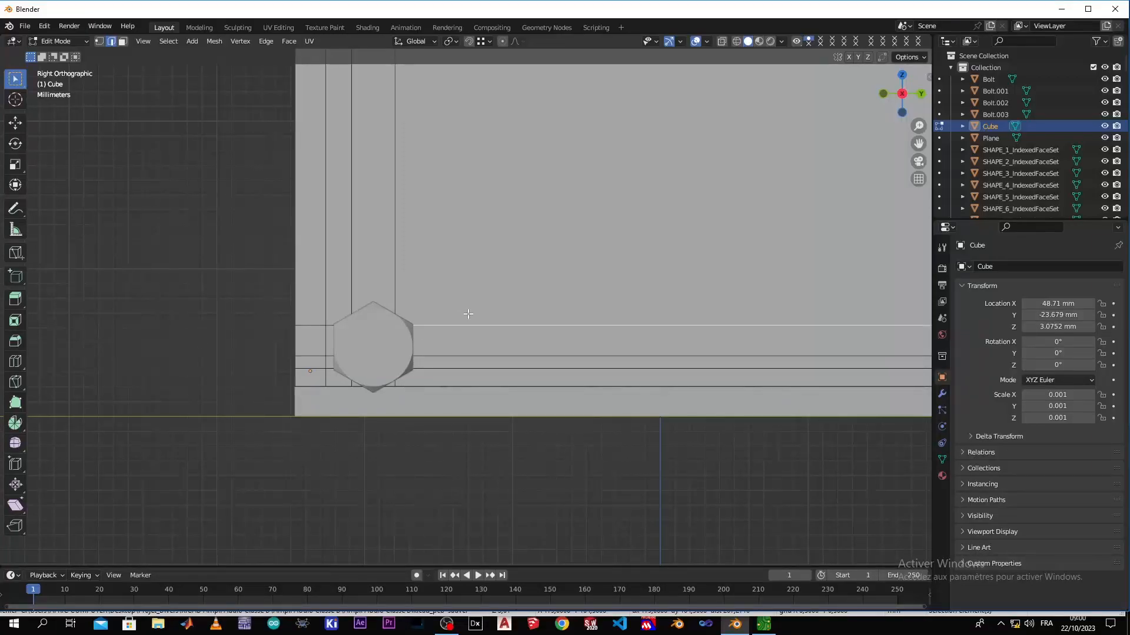
key(KP_Divide)
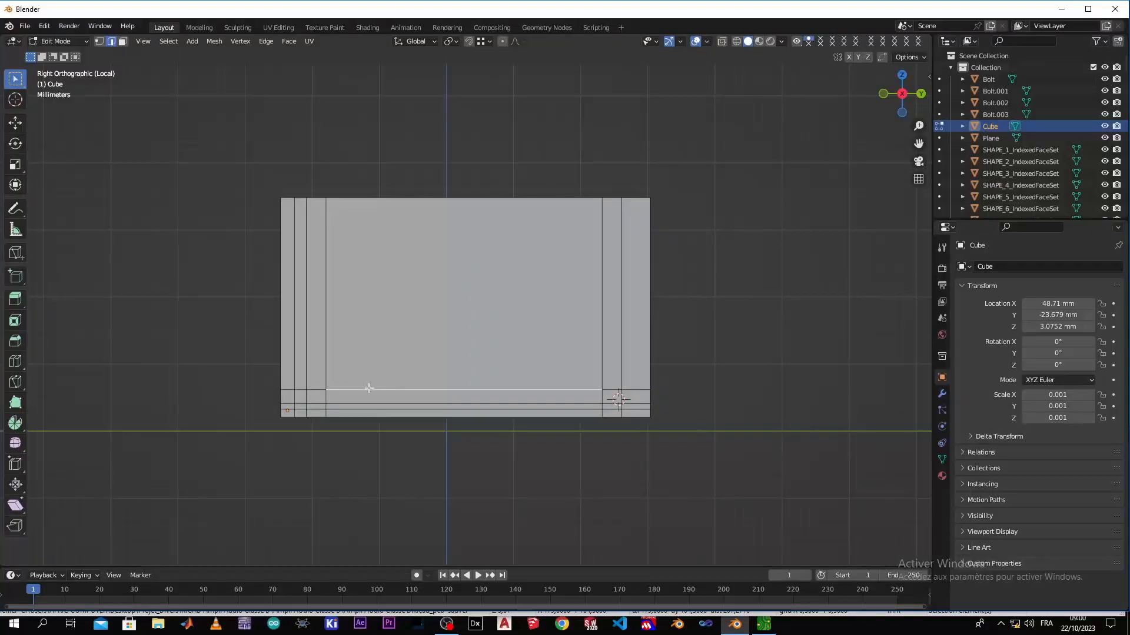
scroll(342, 395, up, 3)
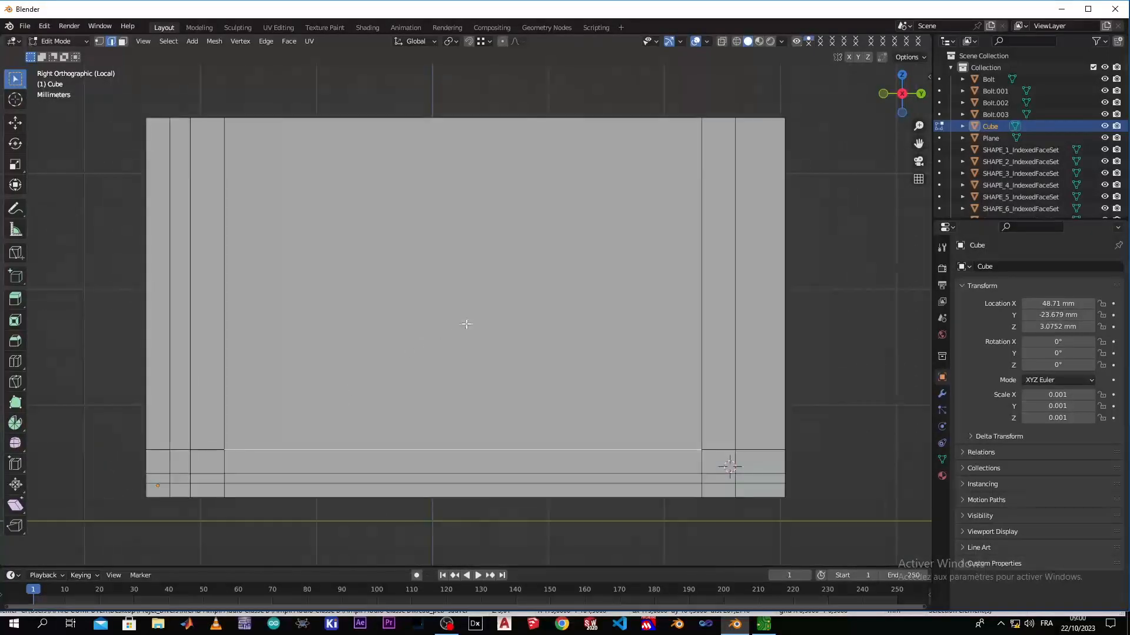
scroll(432, 358, up, 3)
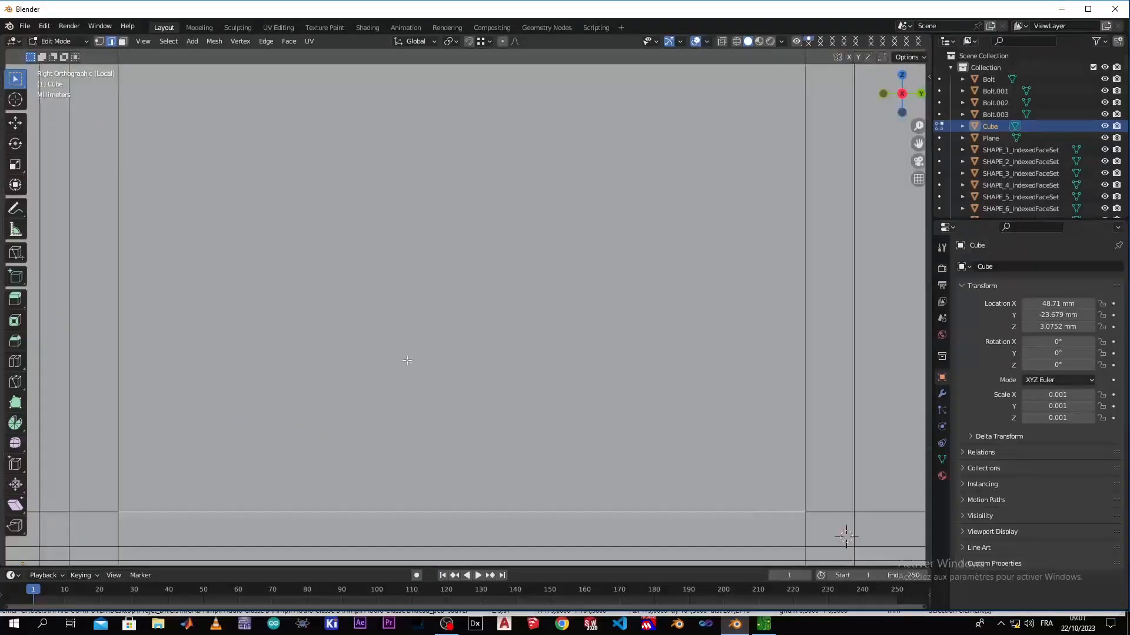
scroll(407, 360, down, 4)
shift+middle_drag(412, 381, 423, 273)
scroll(404, 308, up, 4)
scroll(401, 308, down, 2)
shift+middle_drag(394, 356, 427, 482)
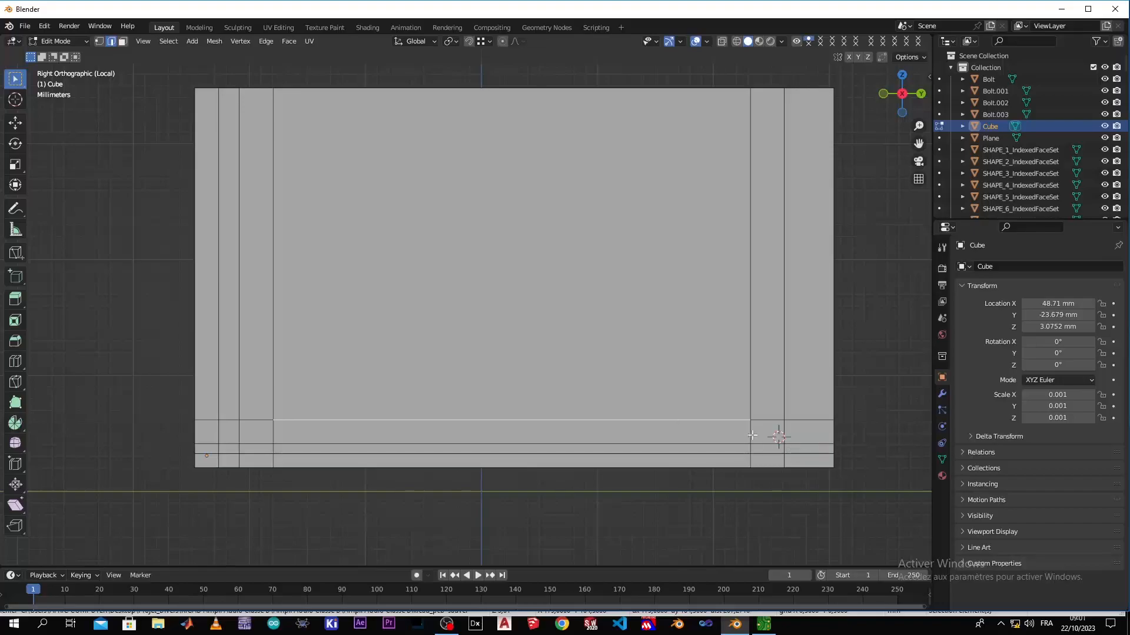
Select the short lower horizontal edge at the left bolt position and compare it with the bolt shaft in wireframe
click(251, 437)
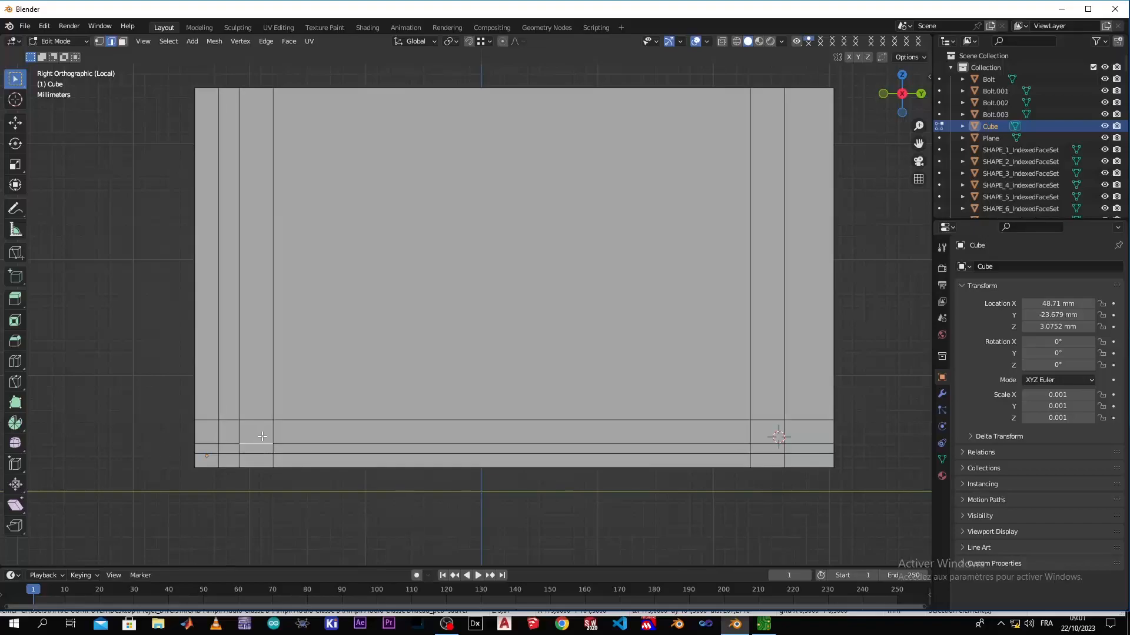
key(KP_Divide)
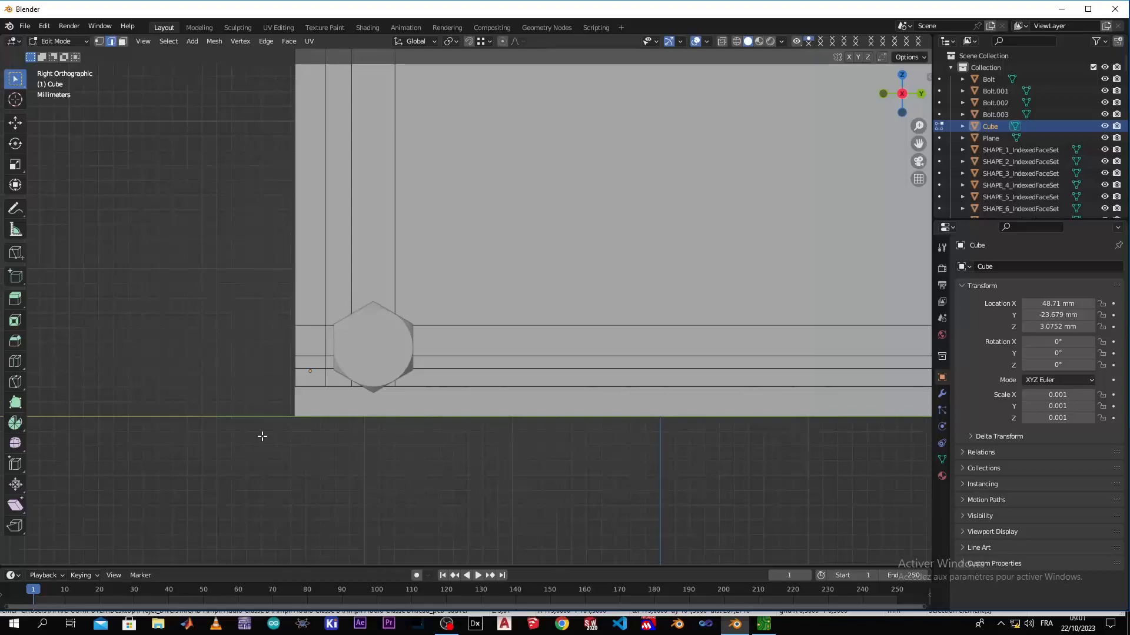
key(KP_Divide)
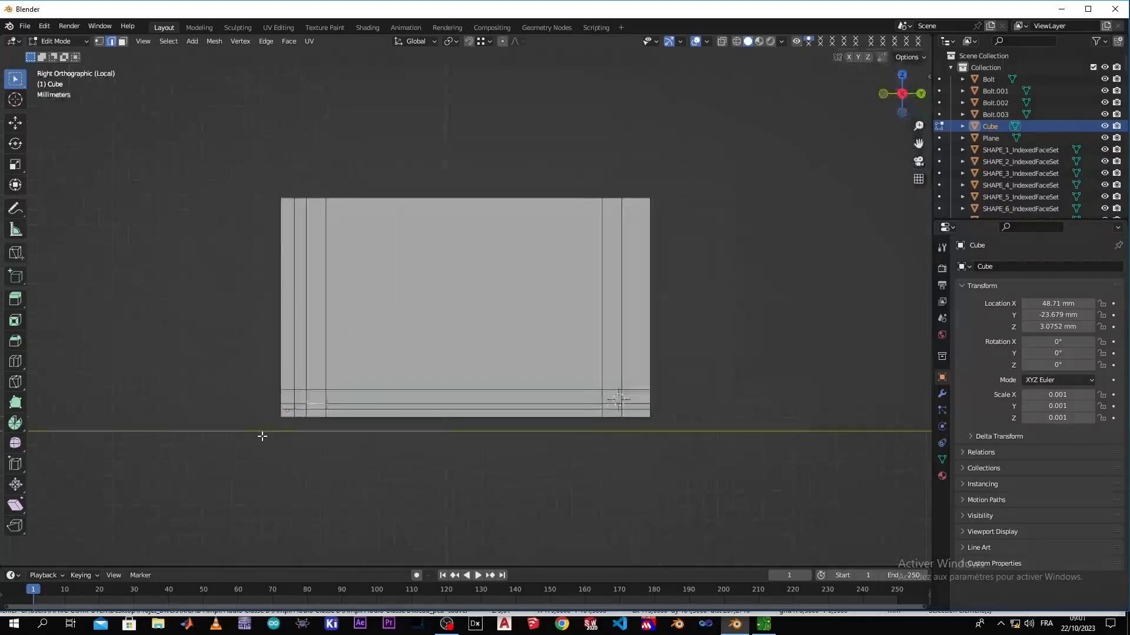
key(KP_Divide)
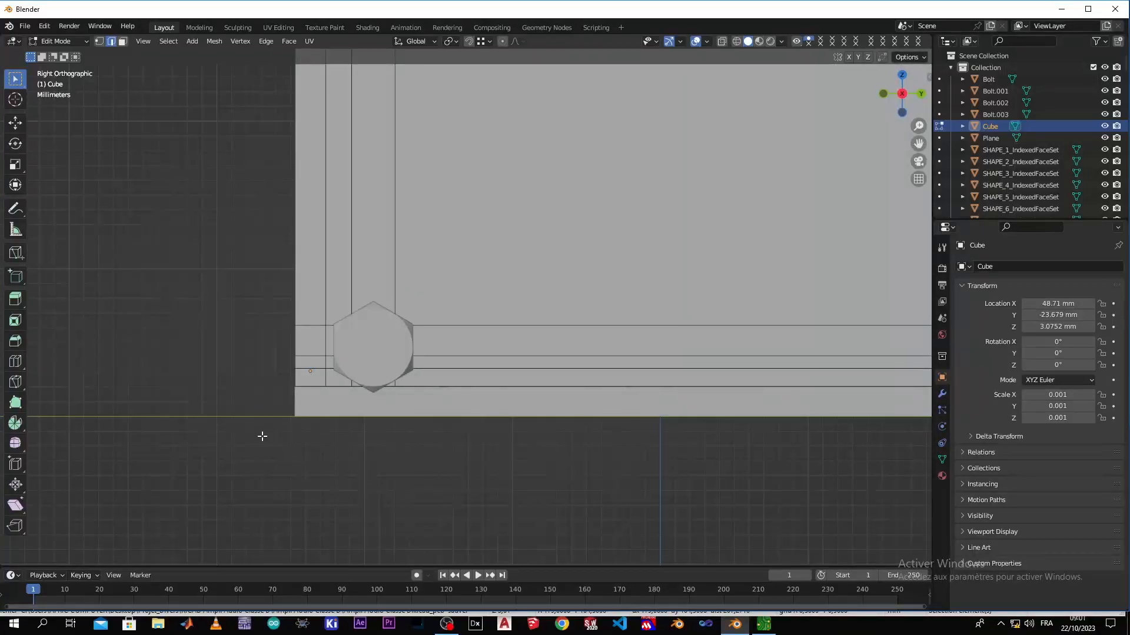
key(z)
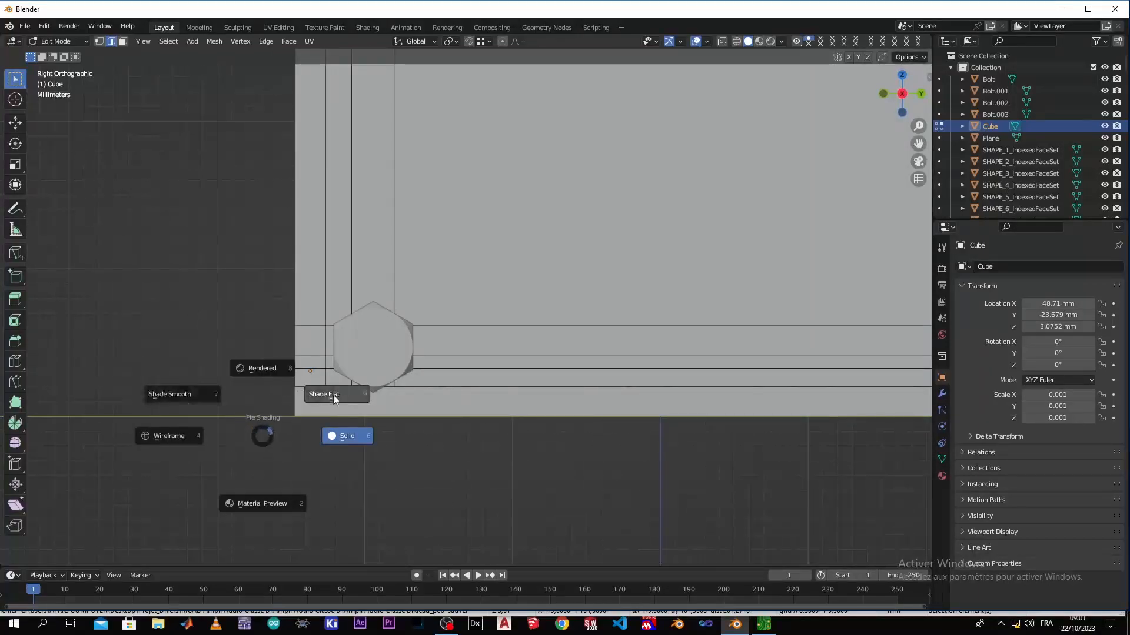
click(181, 434)
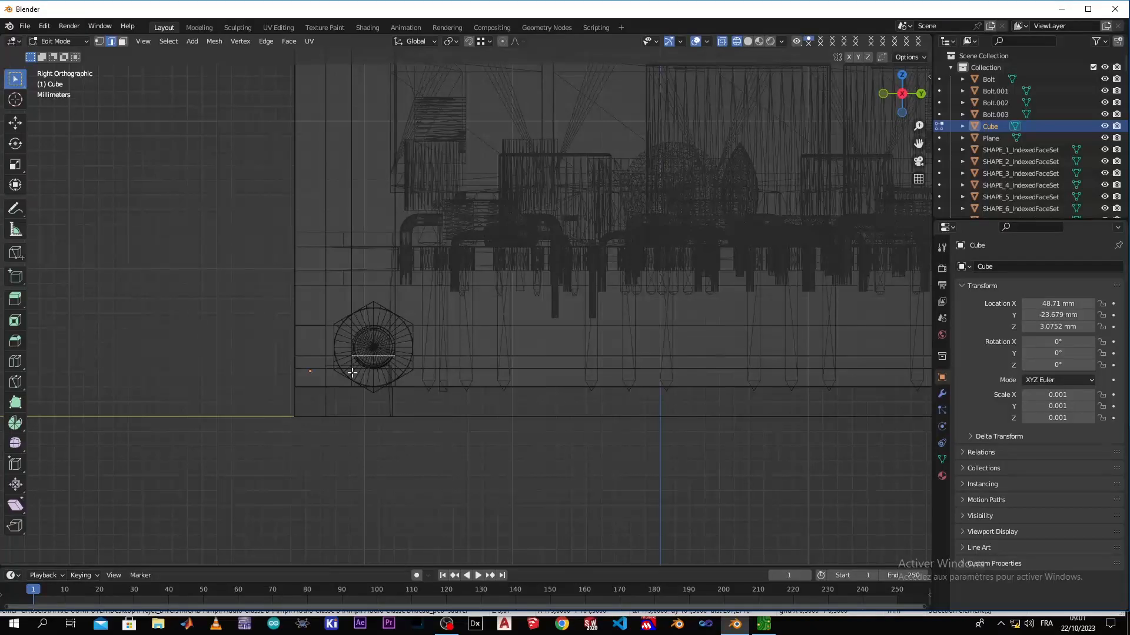
key(z)
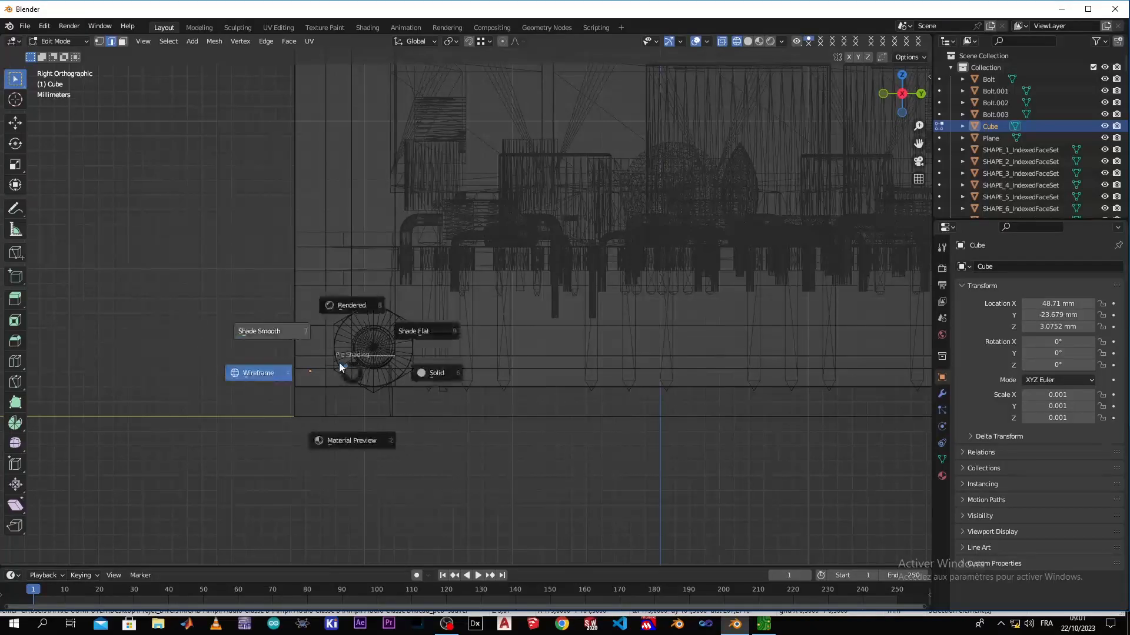
click(405, 381)
Select the upper small face at the panel's left bolt position in face mode and check it against the bolt in wireframe
key(KP_Divide)
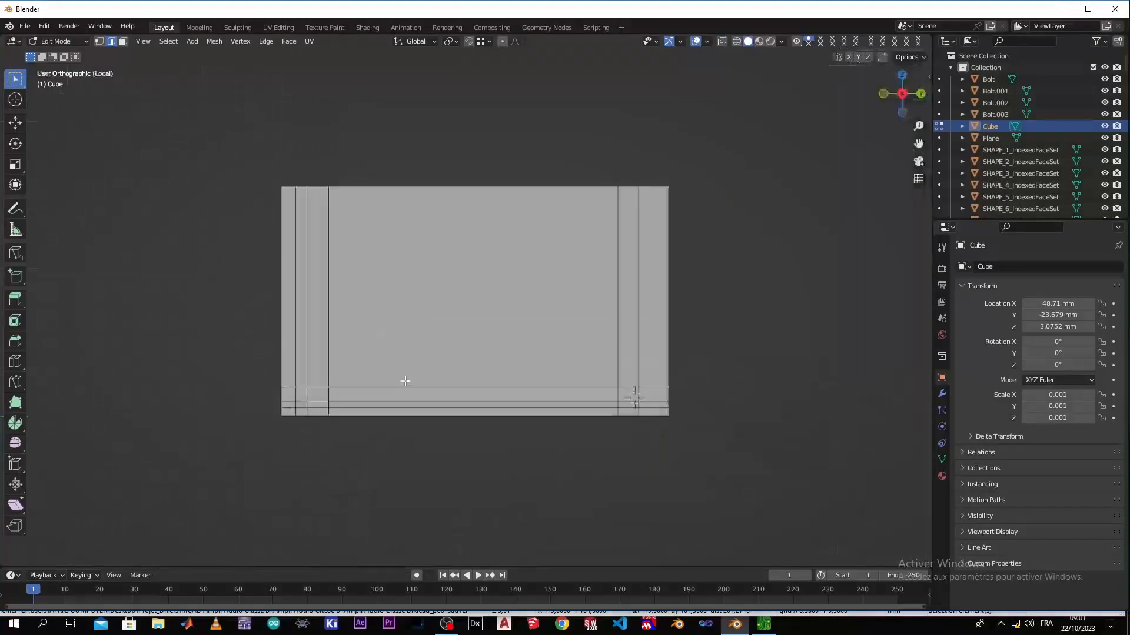
shift+middle_drag(278, 437, 454, 334)
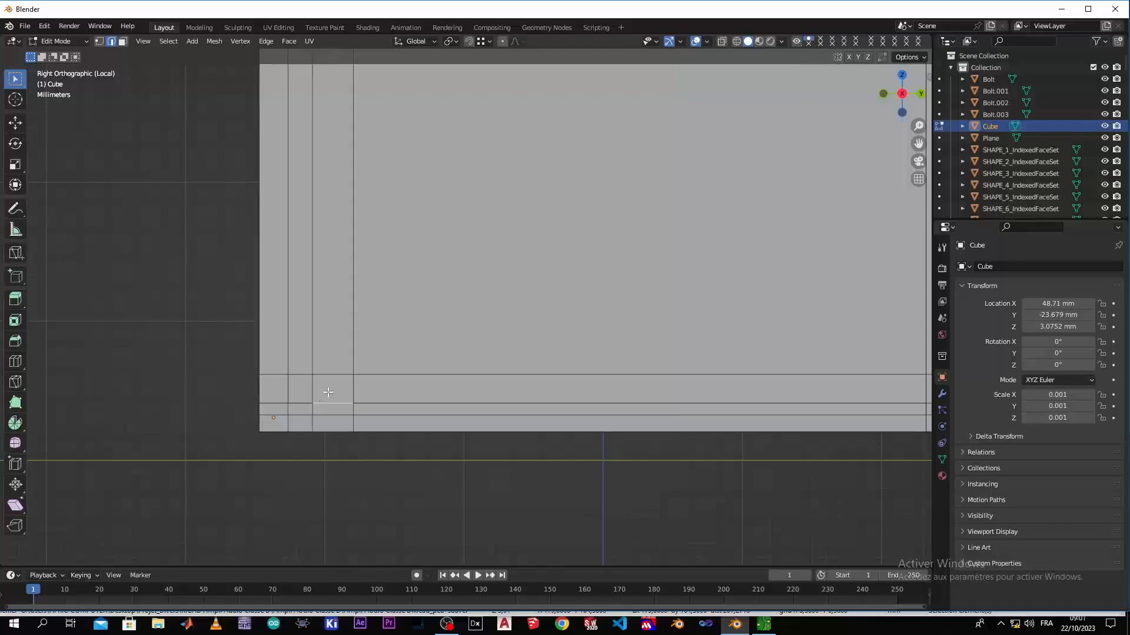
click(122, 42)
click(340, 393)
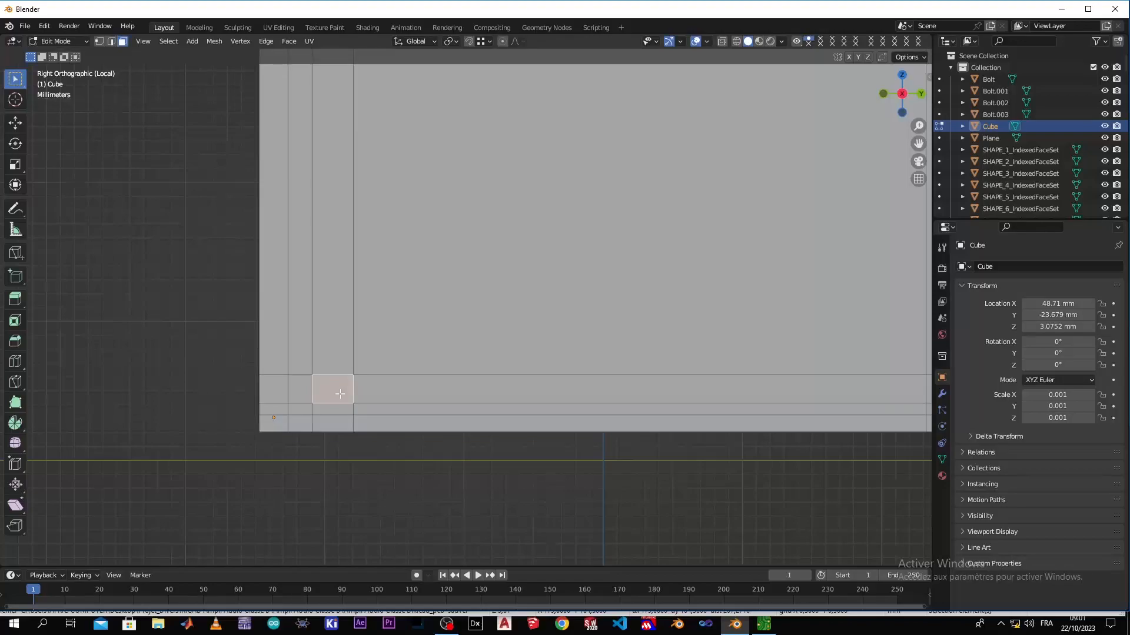
key(KP_Divide)
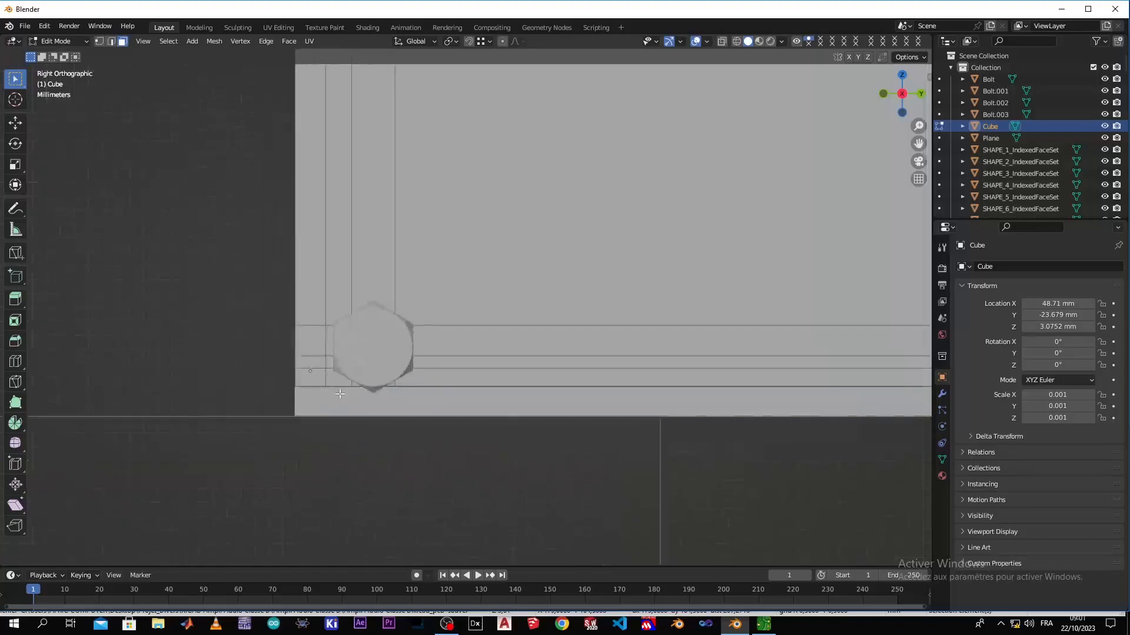
key(z)
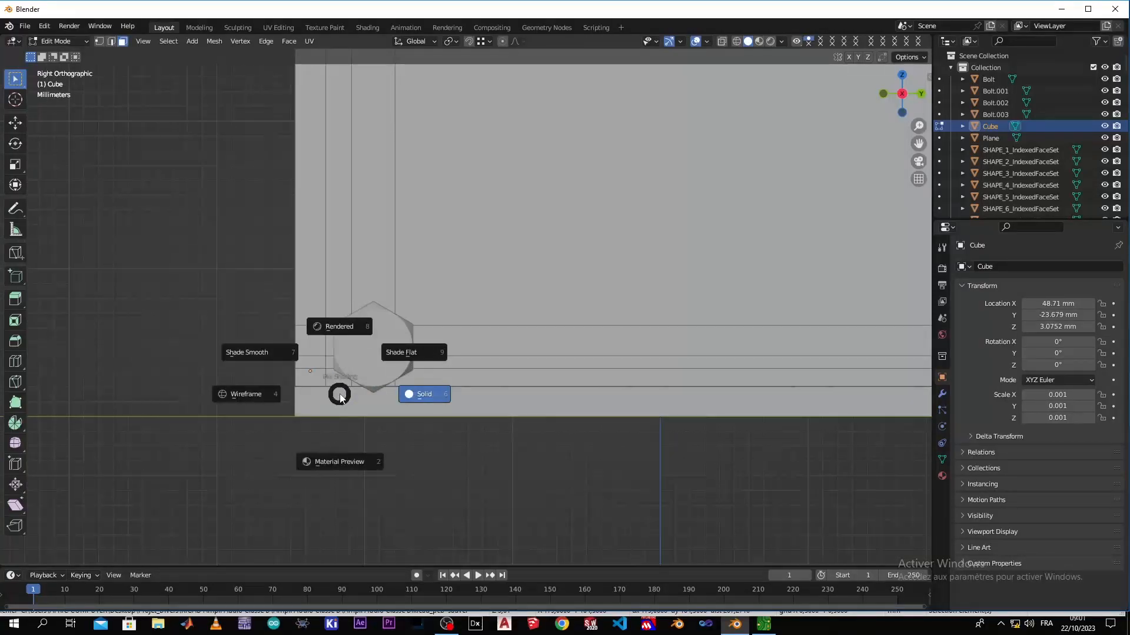
click(269, 400)
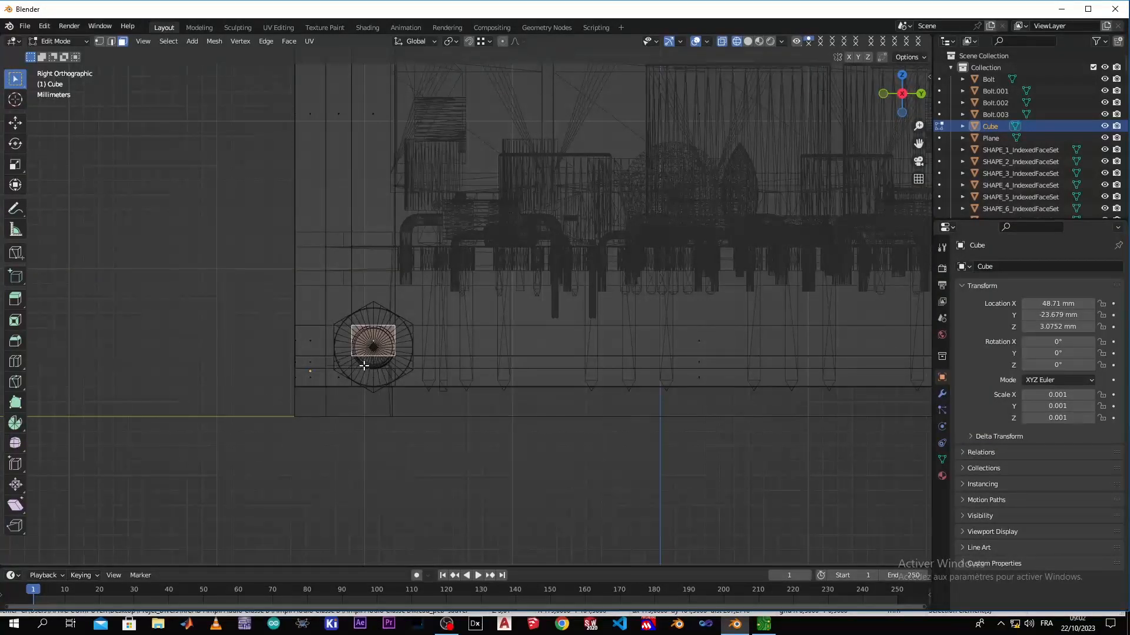
Isolate the panel in wireframe and delete the two small near-side faces at each of the two bolt positions
key(KP_Divide)
scroll(364, 365, down, 4)
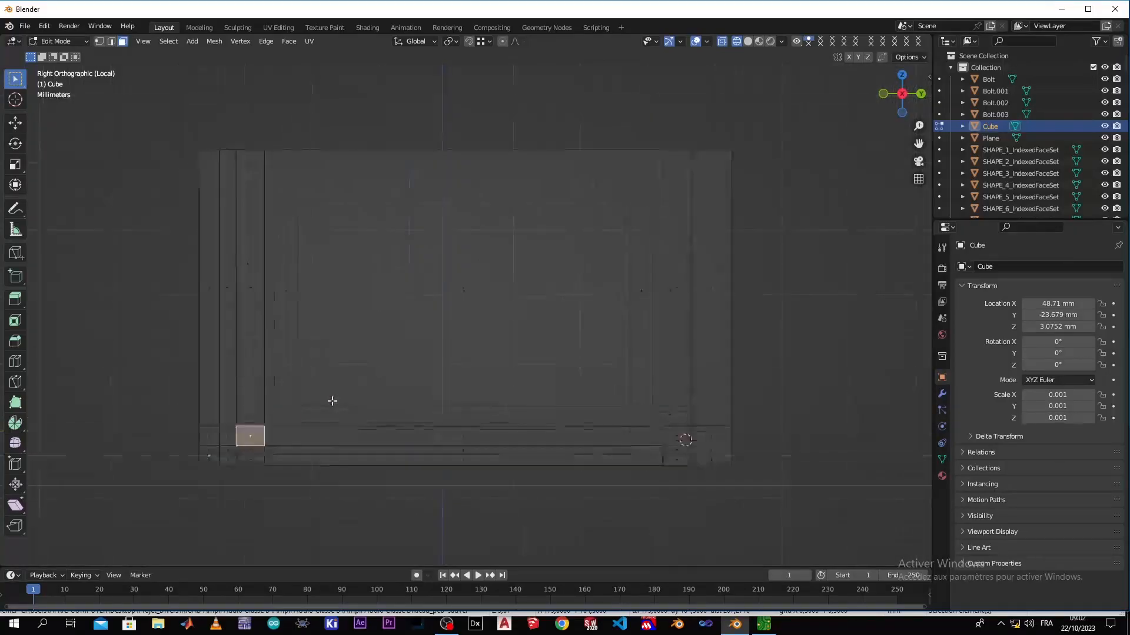
scroll(332, 401, up, 2)
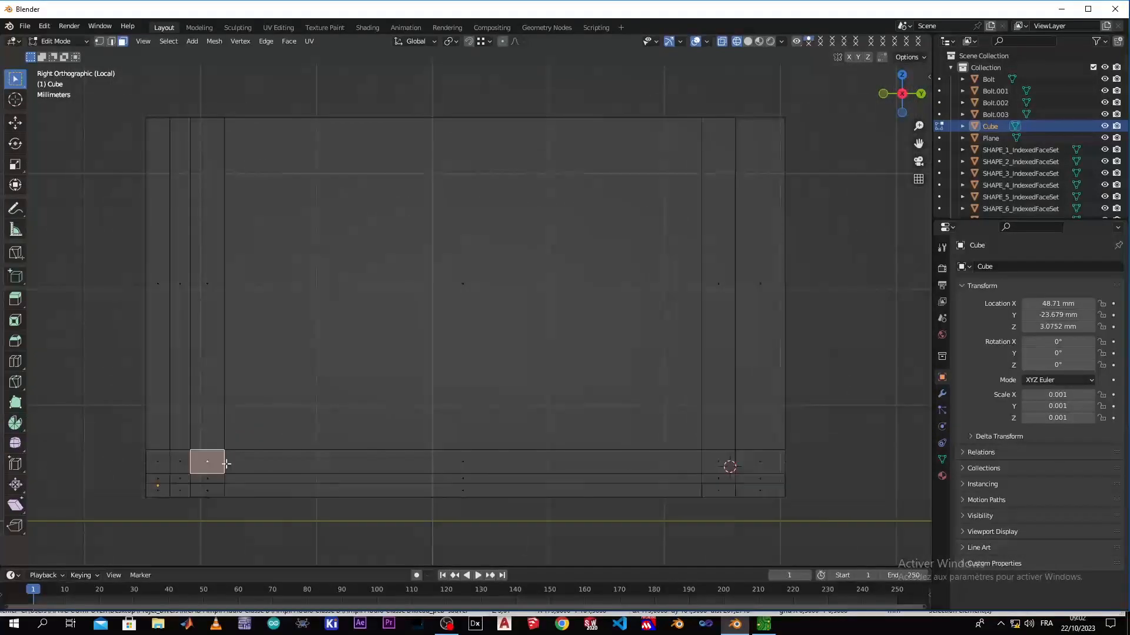
shift+click(200, 480)
shift+click(714, 462)
shift+click(719, 479)
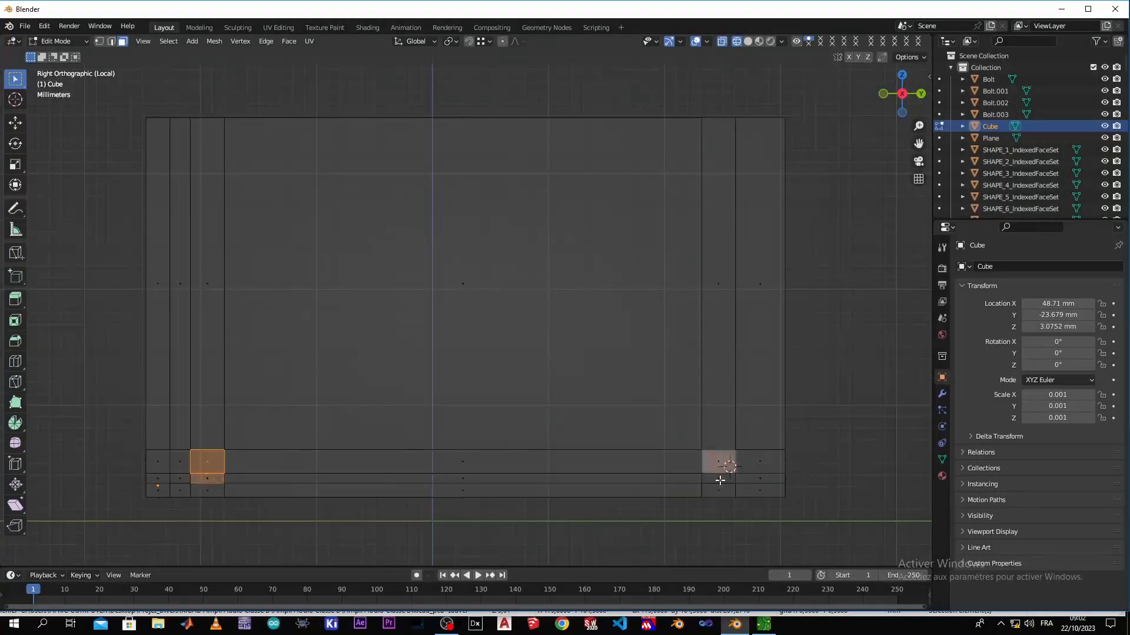
key(x)
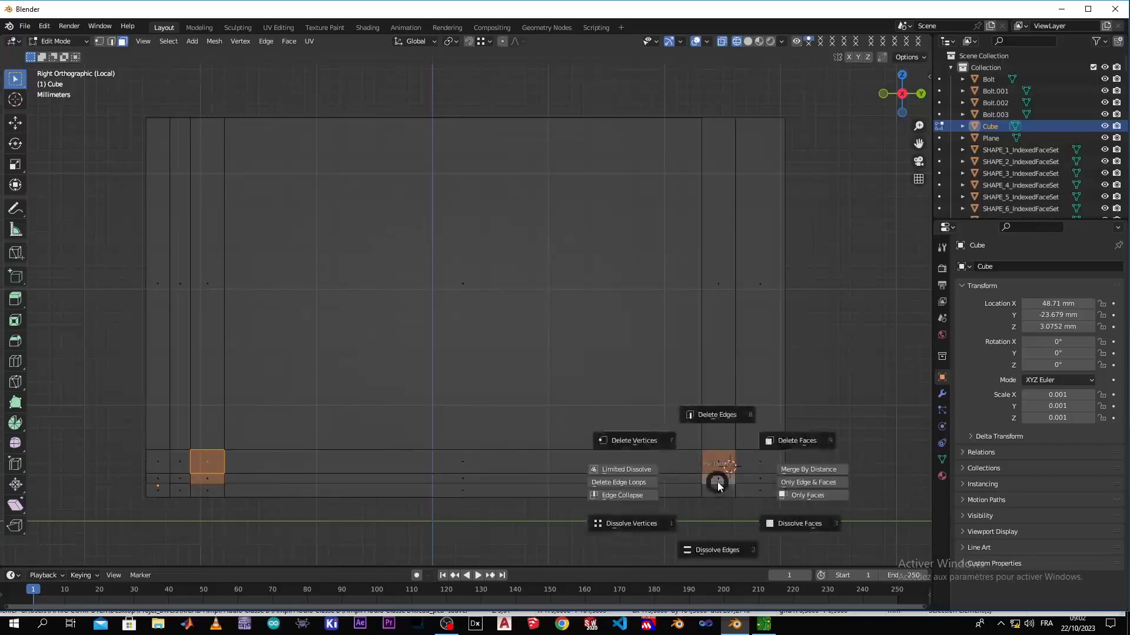
click(784, 443)
Delete the matching far-side faces at both bolt positions to open square holes through the panel
click(212, 469)
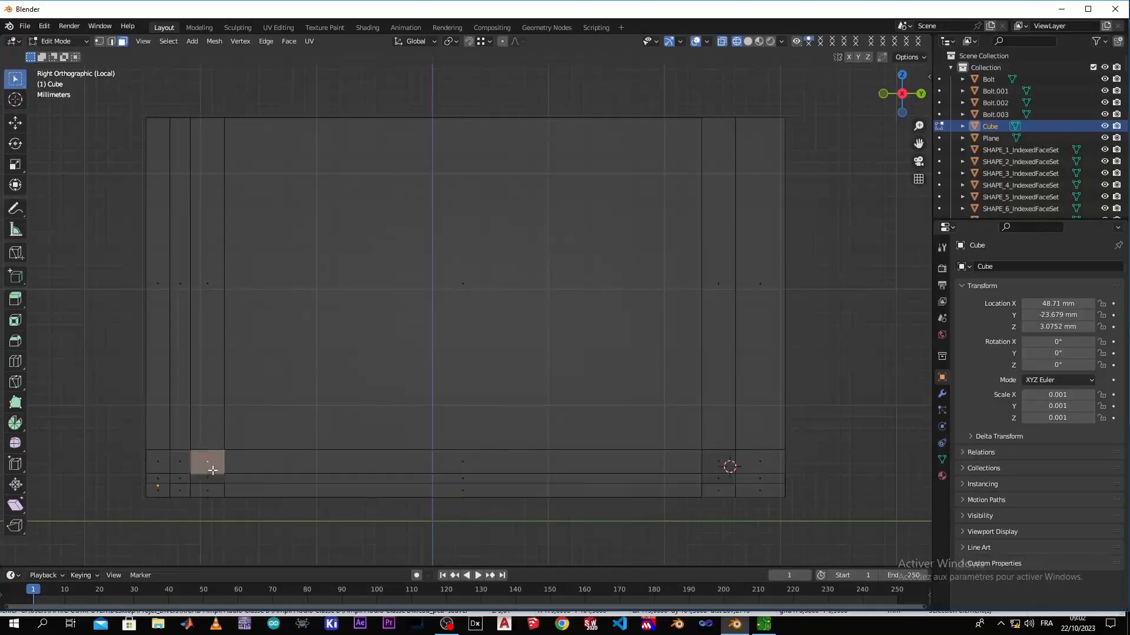
shift+click(208, 479)
shift+click(718, 465)
shift+click(722, 476)
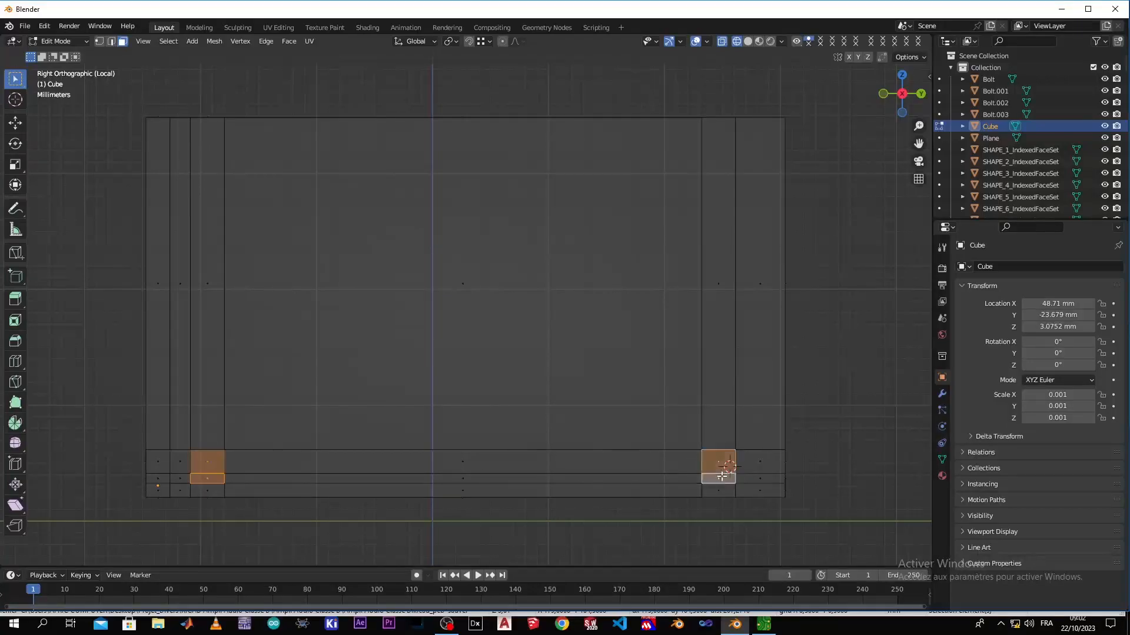
key(x)
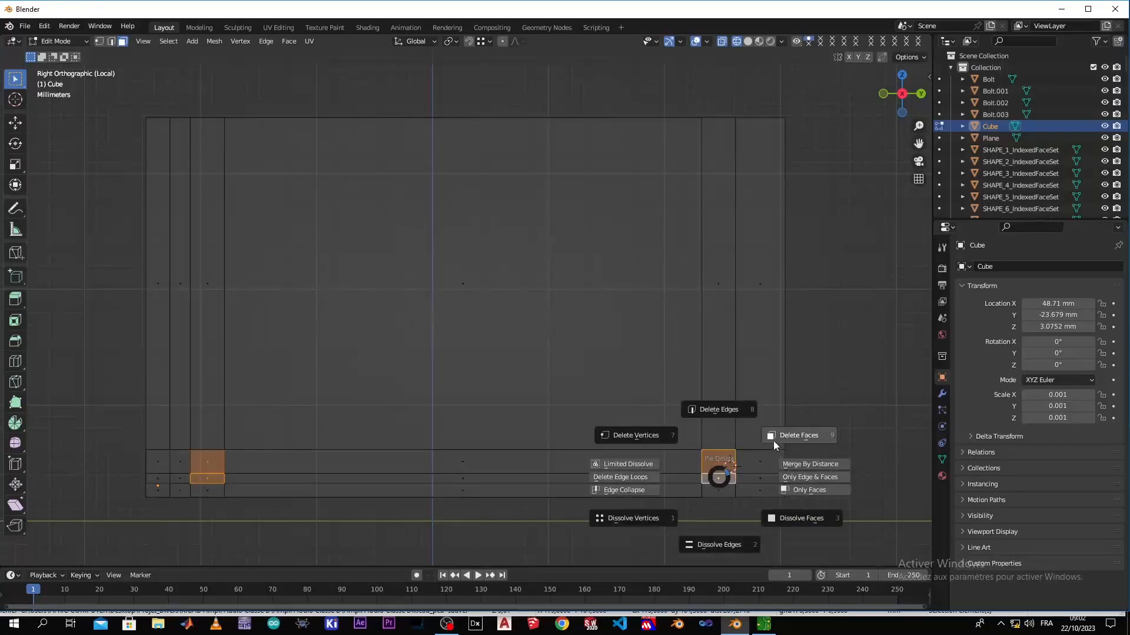
click(773, 441)
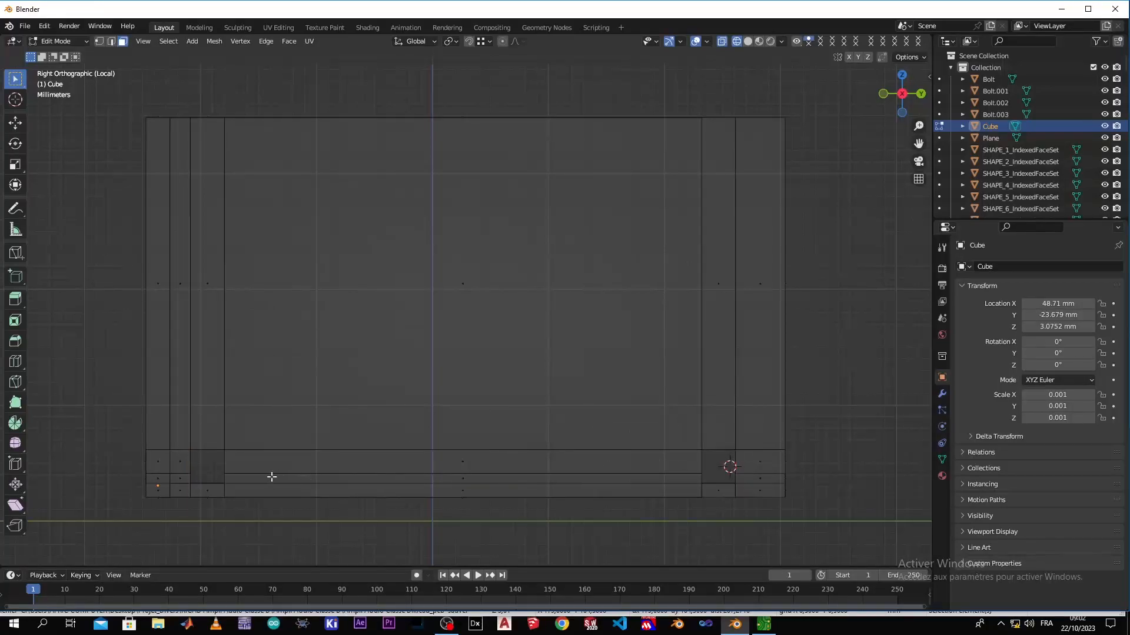
Return to solid shading with edge selection and fill the bottom inner wall of the left bolt hole between its front and back edges
key(z)
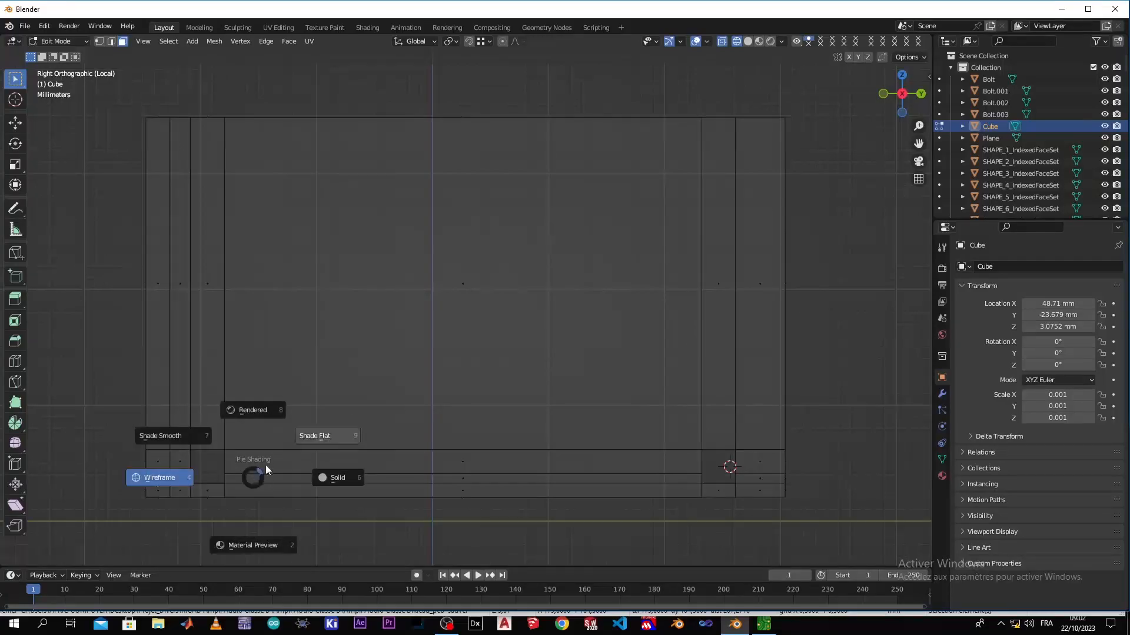
click(357, 491)
scroll(231, 478, up, 1)
scroll(229, 477, up, 1)
shift+middle_drag(219, 479, 534, 326)
click(111, 42)
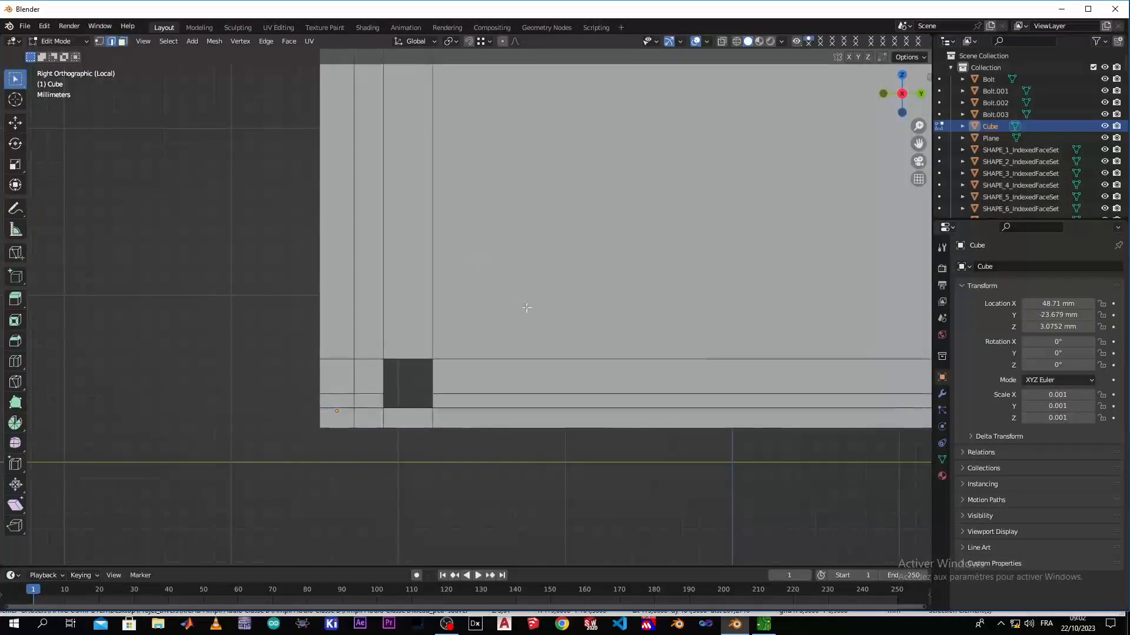
middle_drag(459, 427, 405, 436)
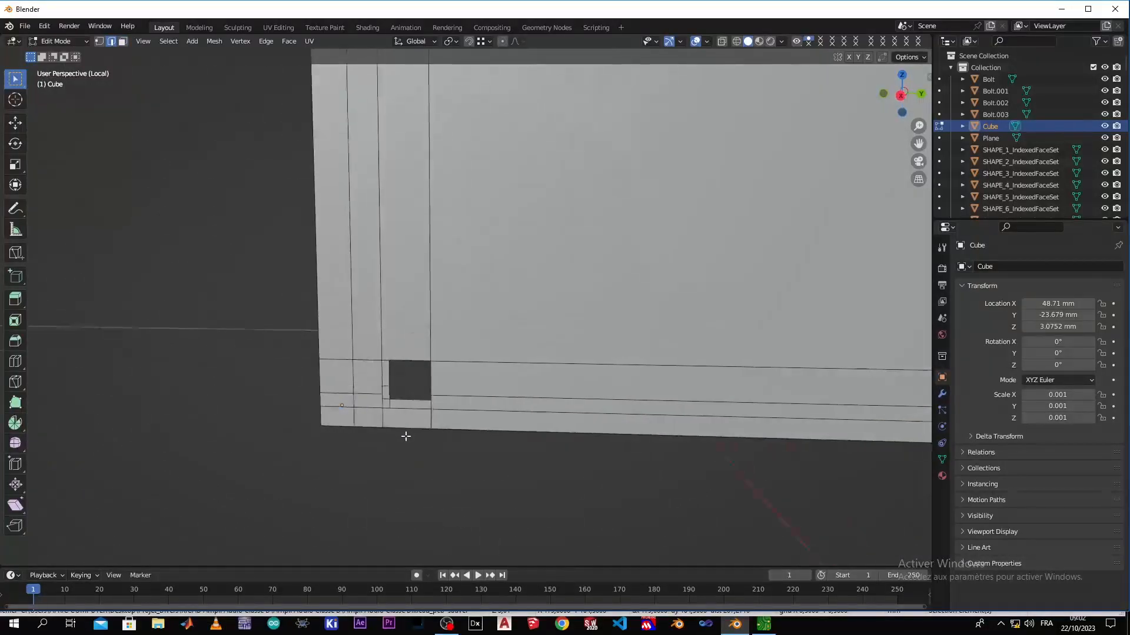
scroll(415, 442, up, 3)
click(364, 483)
shift+click(372, 460)
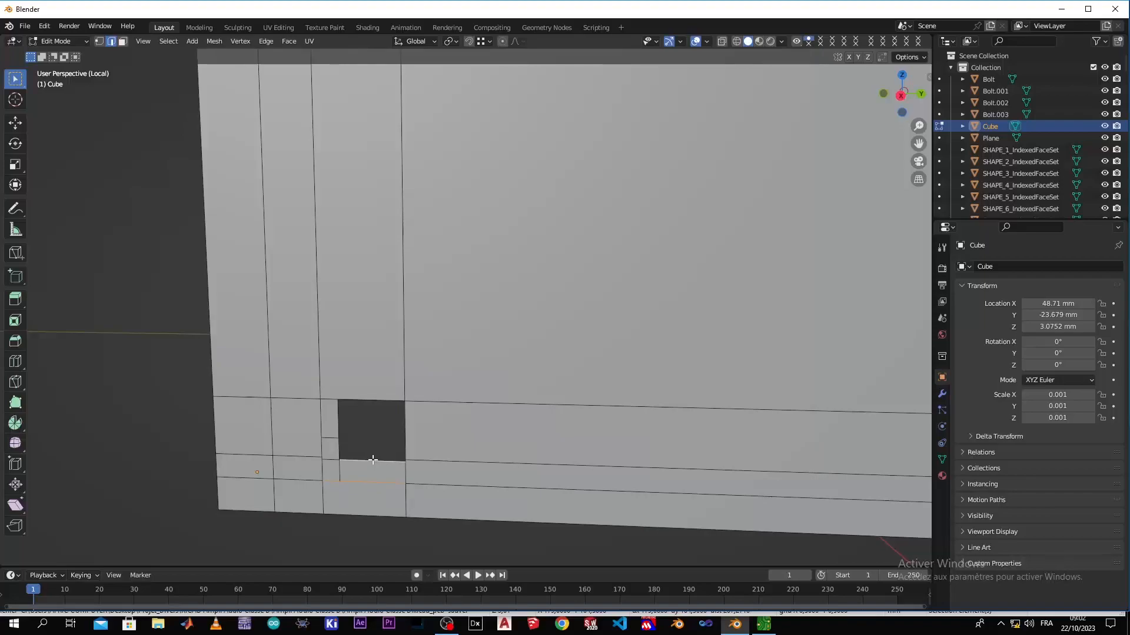
key(f)
Fill the left and right inner walls of the left bolt hole by bridging their front and back vertical edges with faces
click(320, 450)
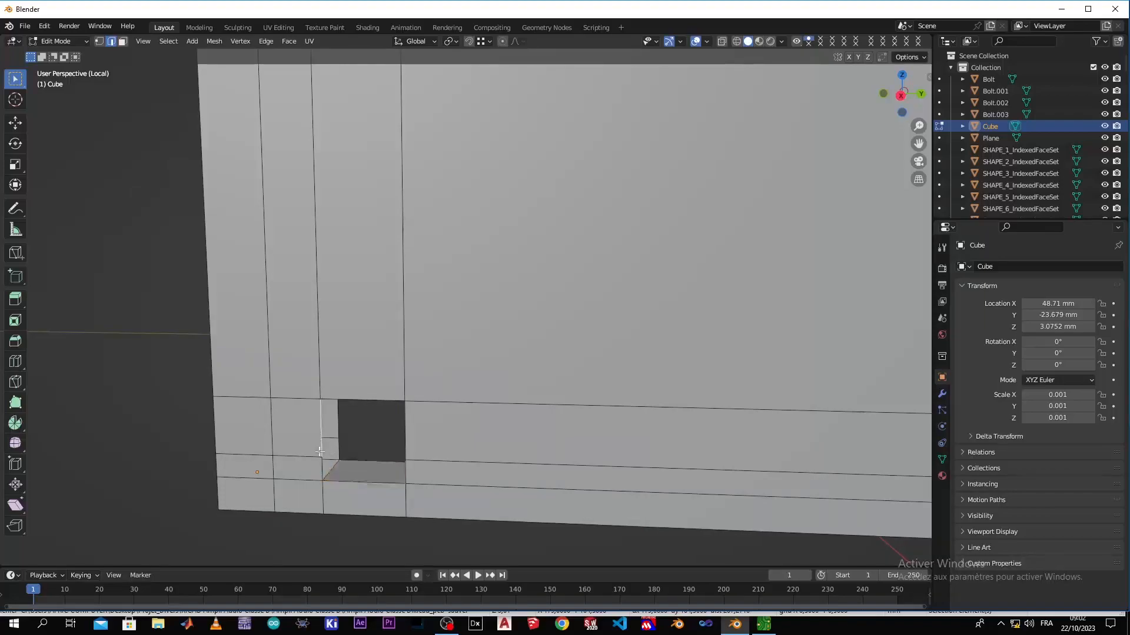
shift+click(339, 450)
key(f)
middle_drag(349, 452, 416, 444)
click(405, 456)
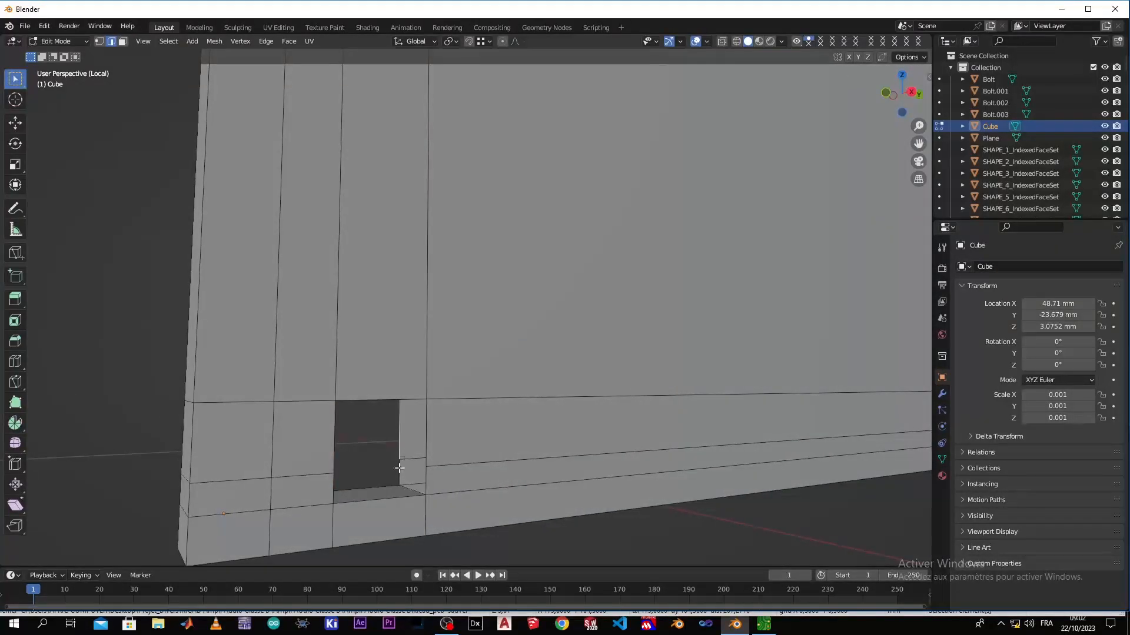
shift+click(436, 448)
shift+click(437, 484)
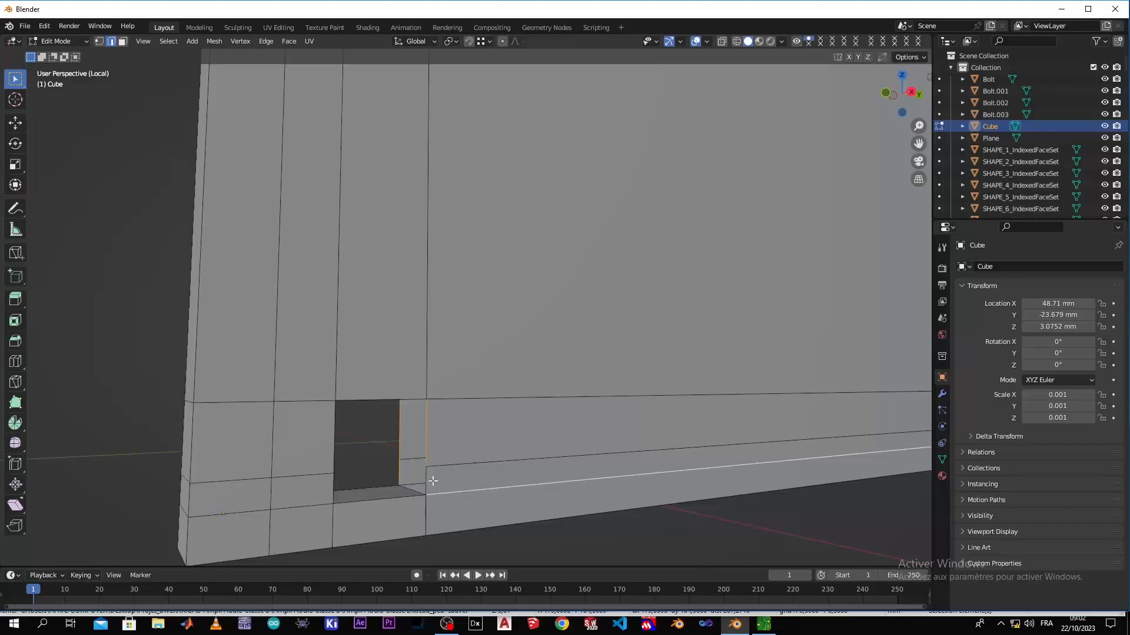
shift+click(434, 493)
shift+click(426, 479)
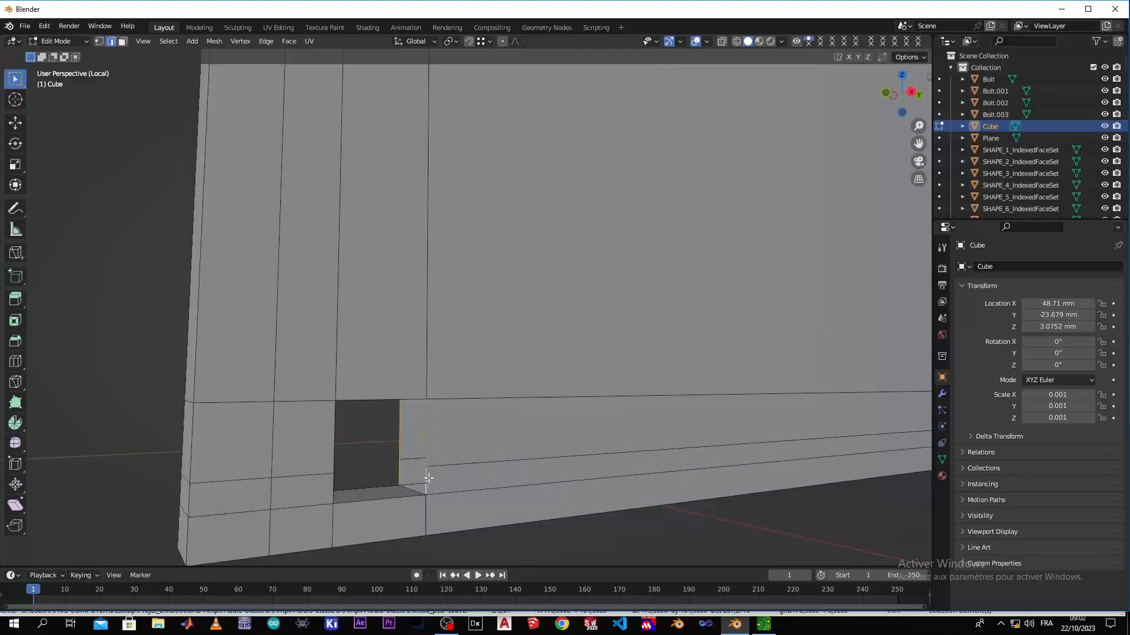
key(f)
Fill the top inner wall of the left bolt hole with a face between its front and back edges
middle_drag(429, 478, 367, 382)
shift+click(361, 386)
click(367, 385)
shift+click(382, 361)
key(f)
Fill the left inner wall of the right bolt hole with a face between its front and back vertical edges
scroll(499, 413, down, 4)
middle_drag(648, 403, 128, 450)
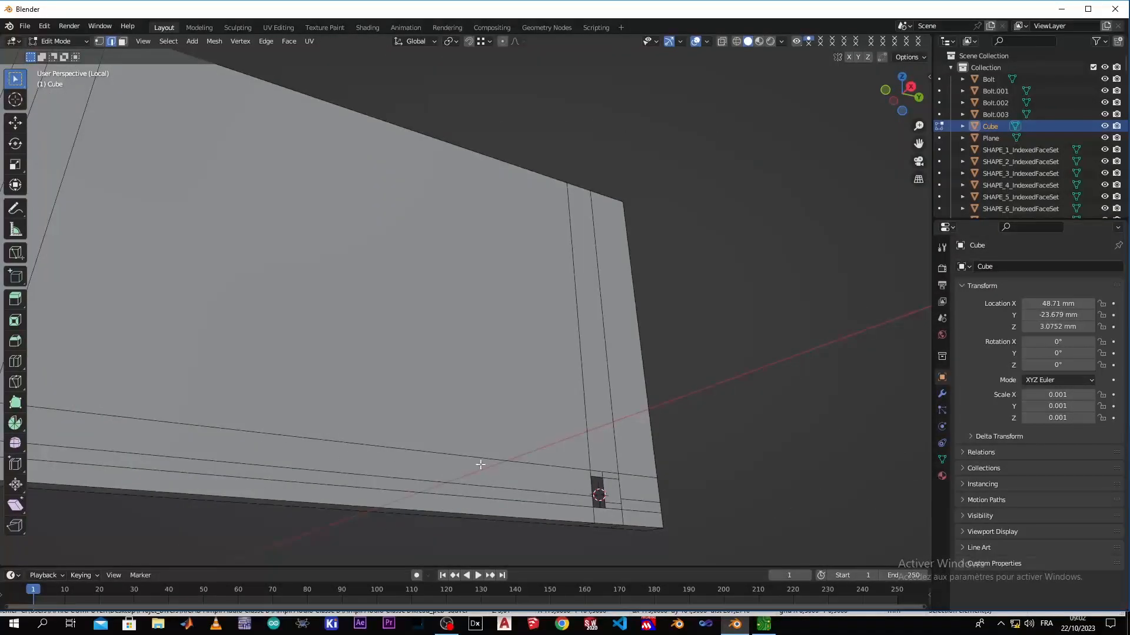
middle_drag(479, 466, 409, 532)
shift+middle_drag(795, 419, 431, 454)
scroll(431, 453, up, 4)
click(390, 469)
shift+click(403, 461)
shift+click(403, 471)
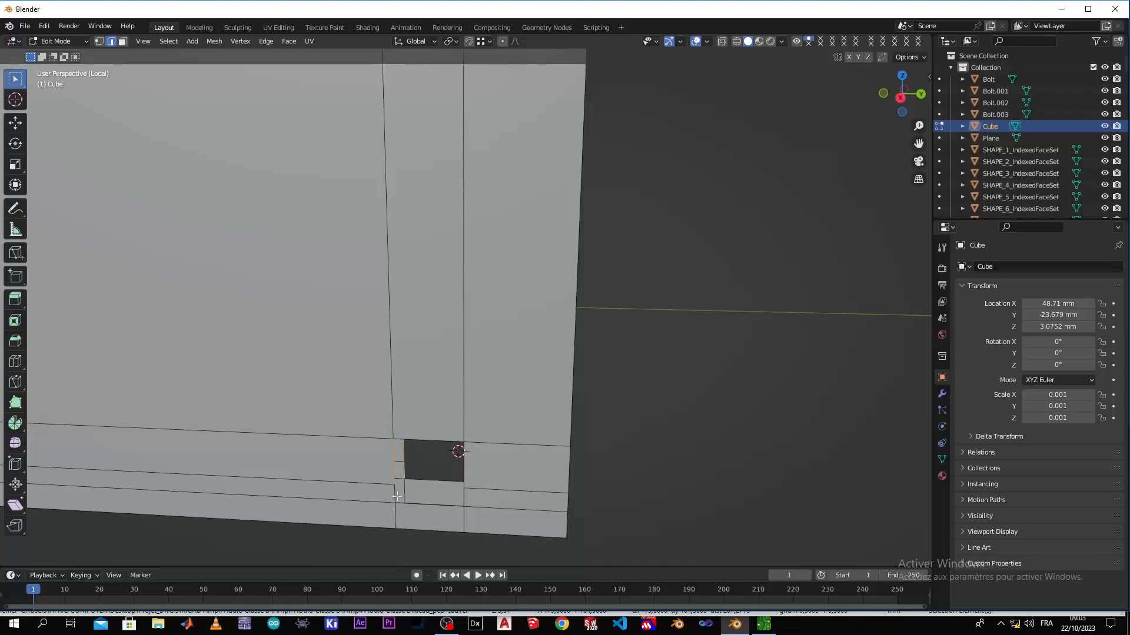
key(f)
Fill the bottom inner wall of the right bolt hole with a face between its front and back edges
click(406, 507)
shift+click(423, 484)
key(f)
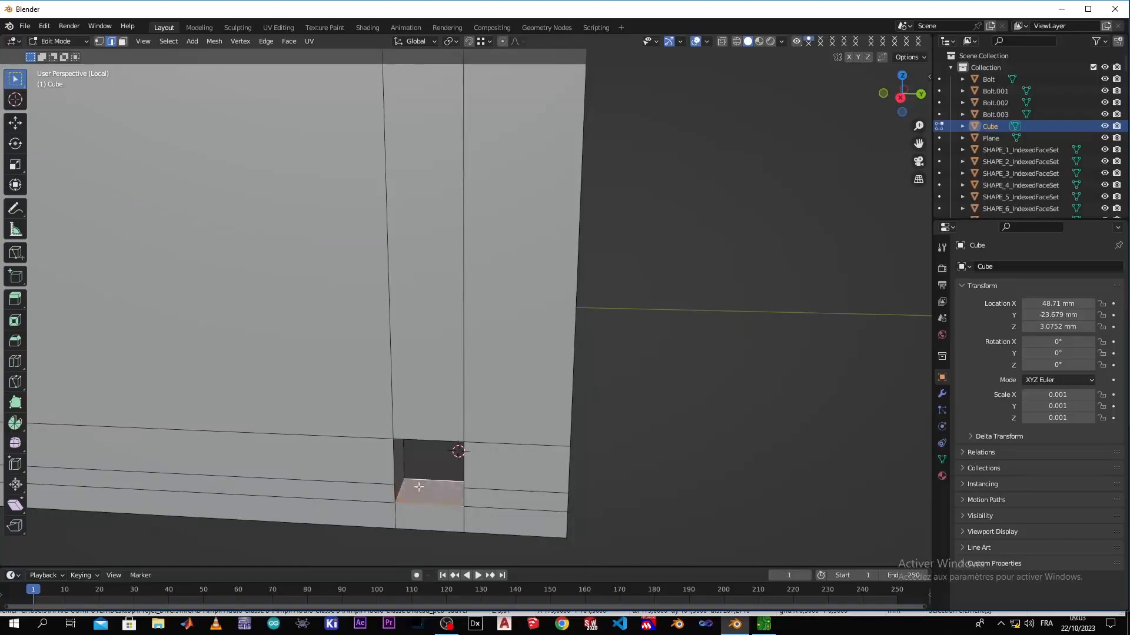
Fill the right inner wall of the right bolt hole by bridging its front and back vertical edges with a face
scroll(416, 482, down, 2)
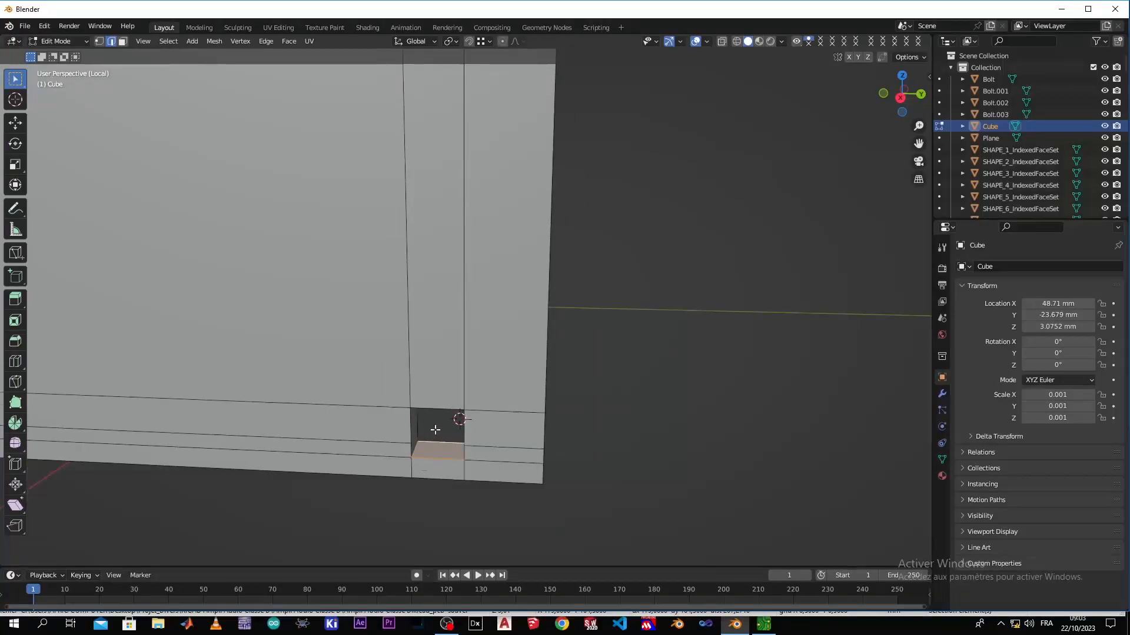
scroll(438, 416, down, 1)
scroll(420, 453, down, 1)
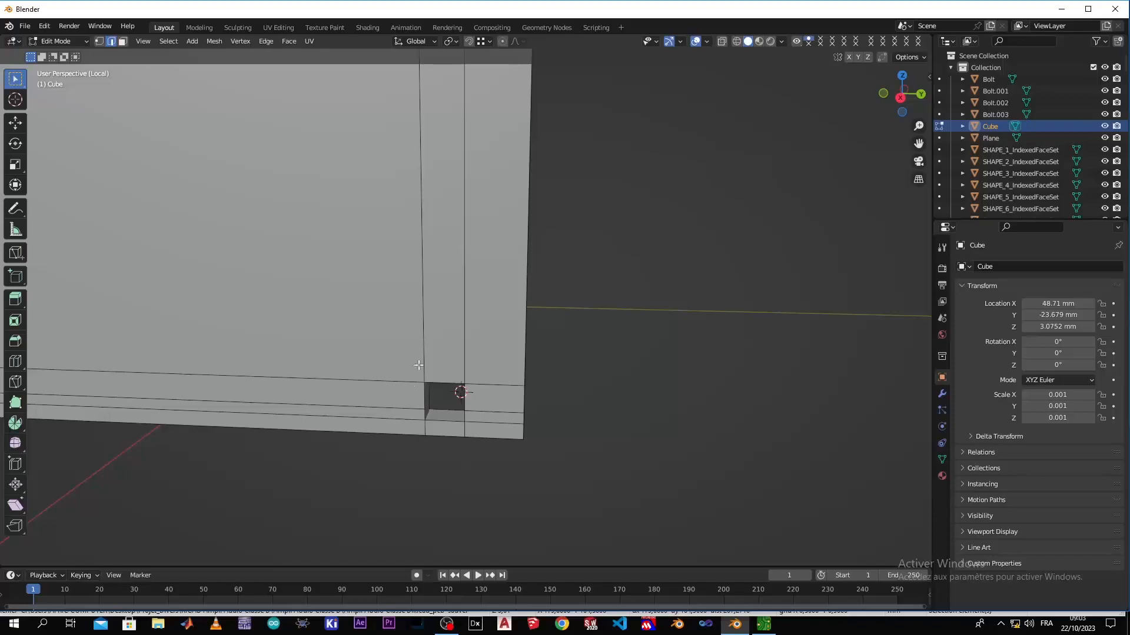
scroll(425, 382, up, 4)
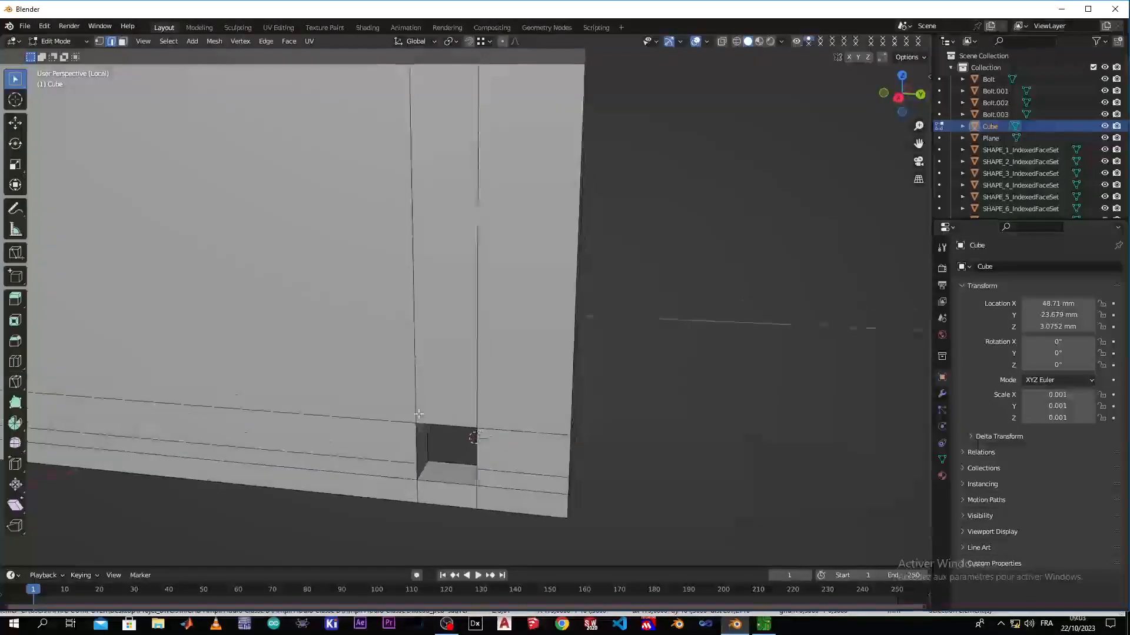
middle_drag(418, 414, 426, 277)
middle_drag(417, 380, 374, 398)
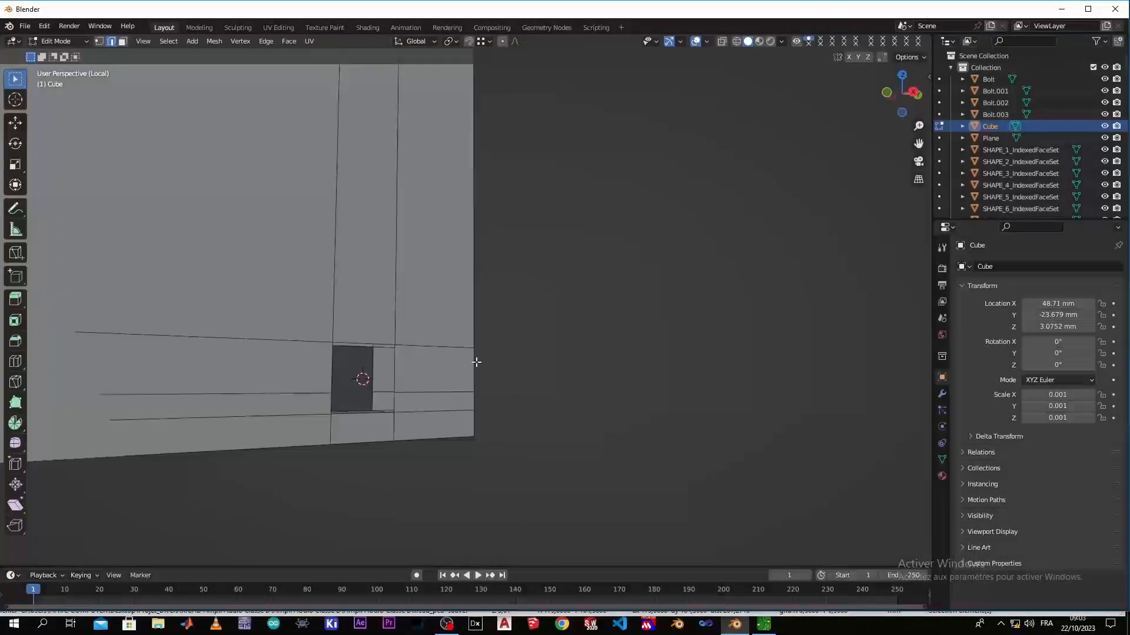
click(376, 379)
shift+click(399, 402)
shift+click(404, 376)
key(f)
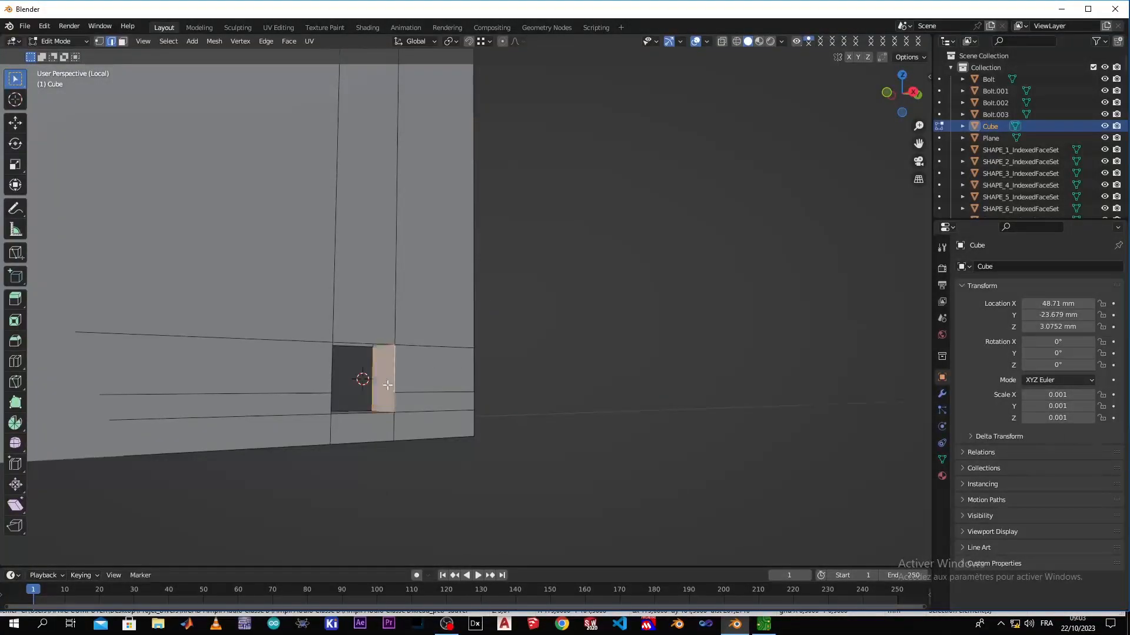
Fill the top inner wall of the right bolt hole with a face between its front and back edges
middle_drag(355, 378, 356, 347)
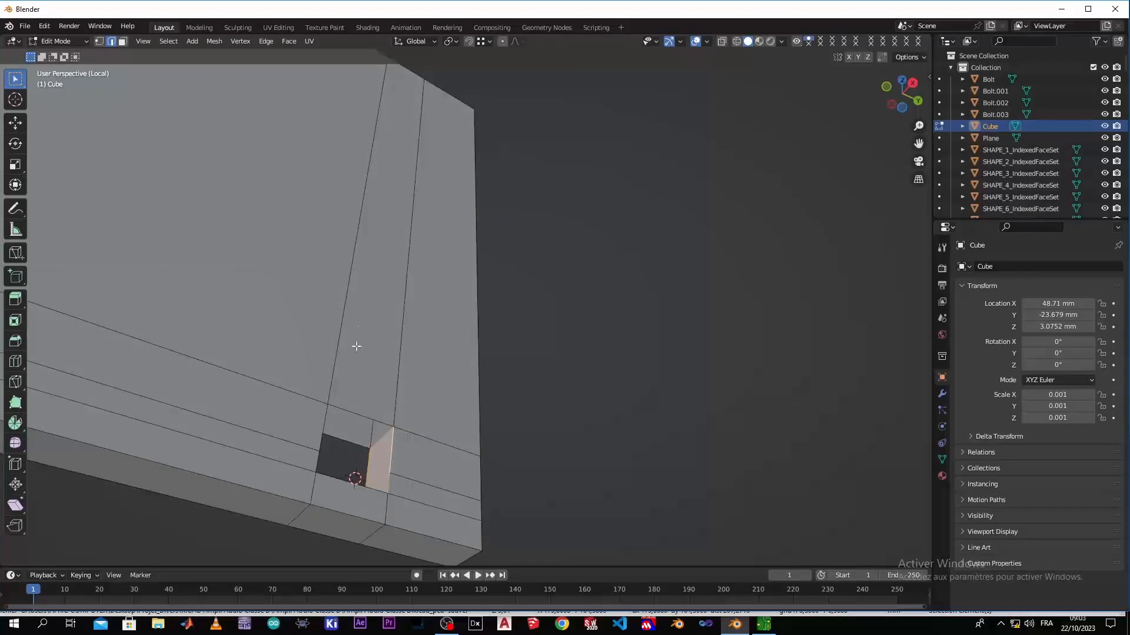
shift+click(343, 436)
shift+click(357, 411)
key(f)
scroll(348, 421, down, 2)
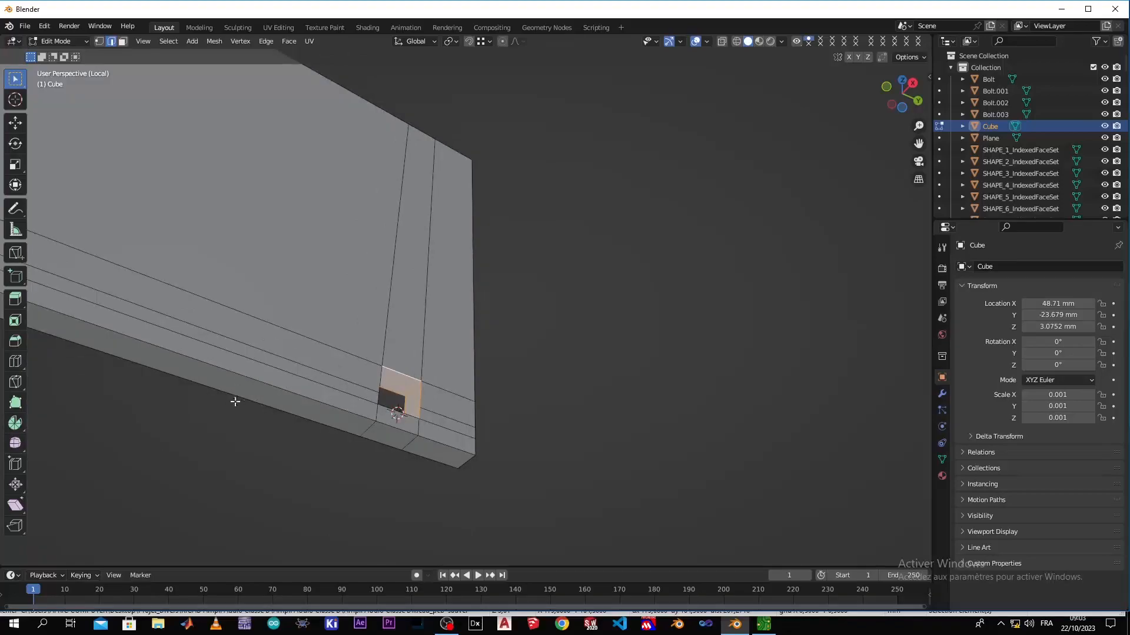
View the panel in right orthographic projection and exit local view to show the whole enclosure with its bolts
key(KP_1)
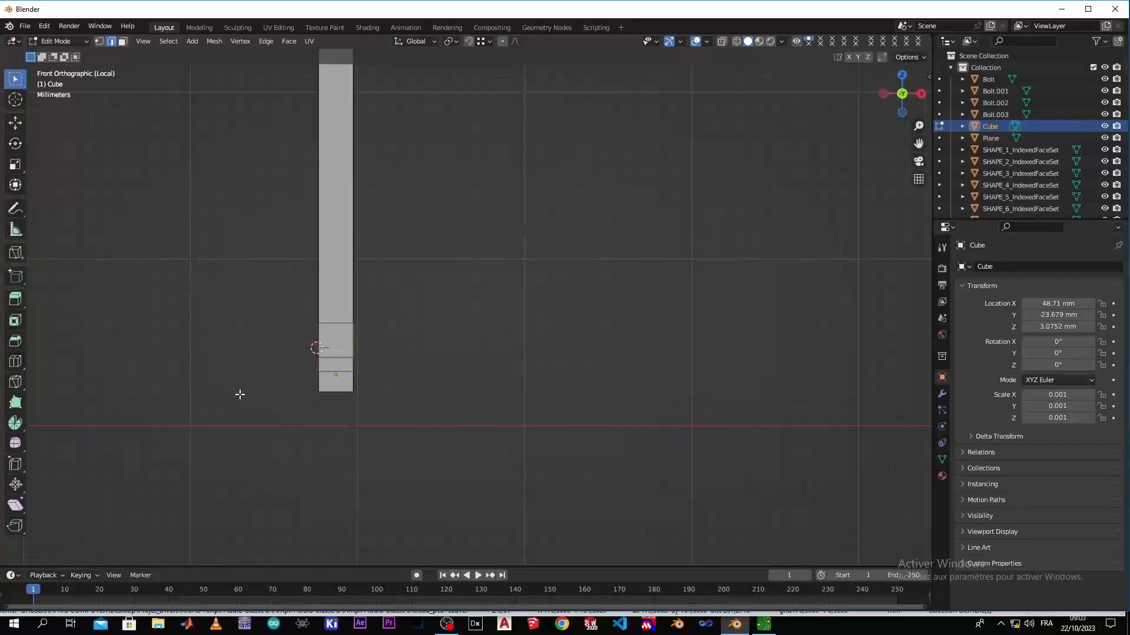
key(KP_2)
key(KP_3)
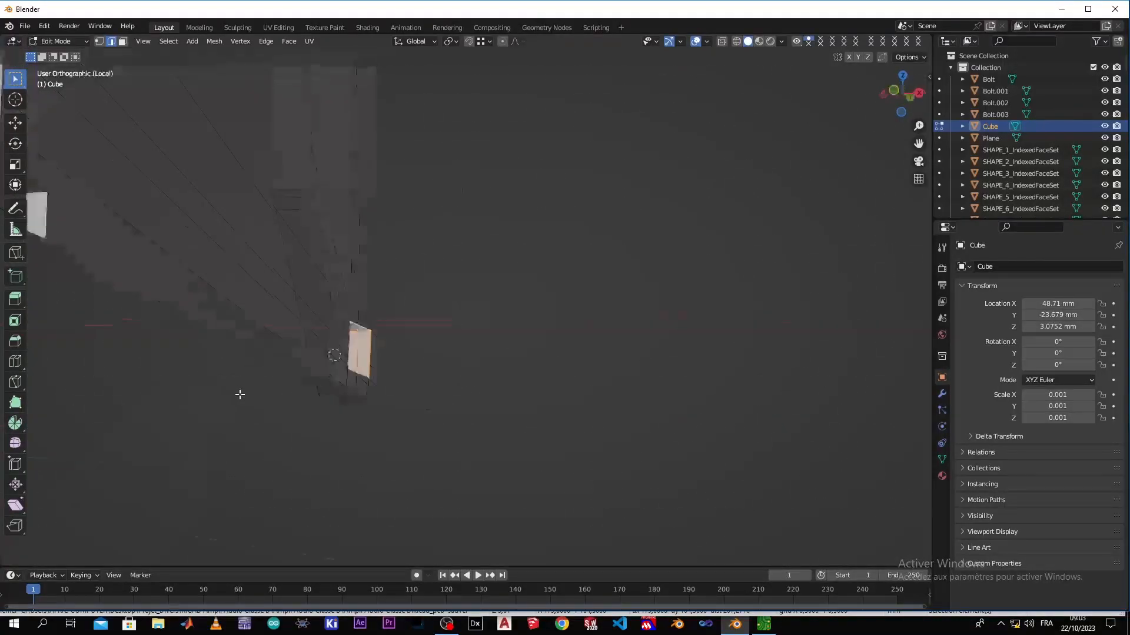
scroll(252, 373, down, 3)
scroll(292, 313, up, 1)
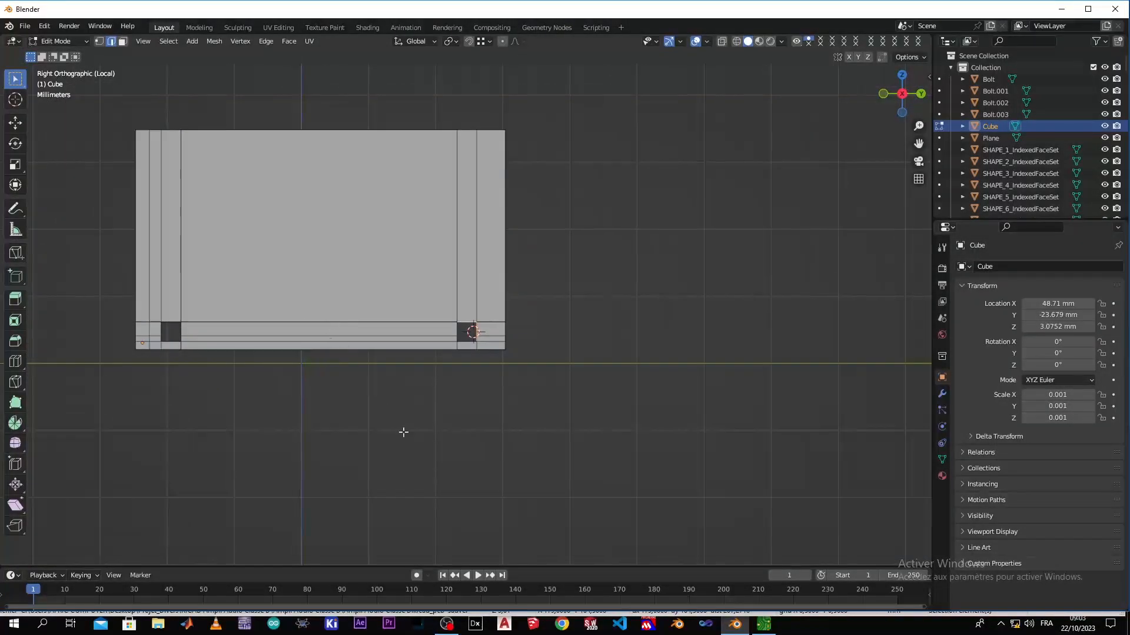
shift+middle_drag(353, 343, 500, 472)
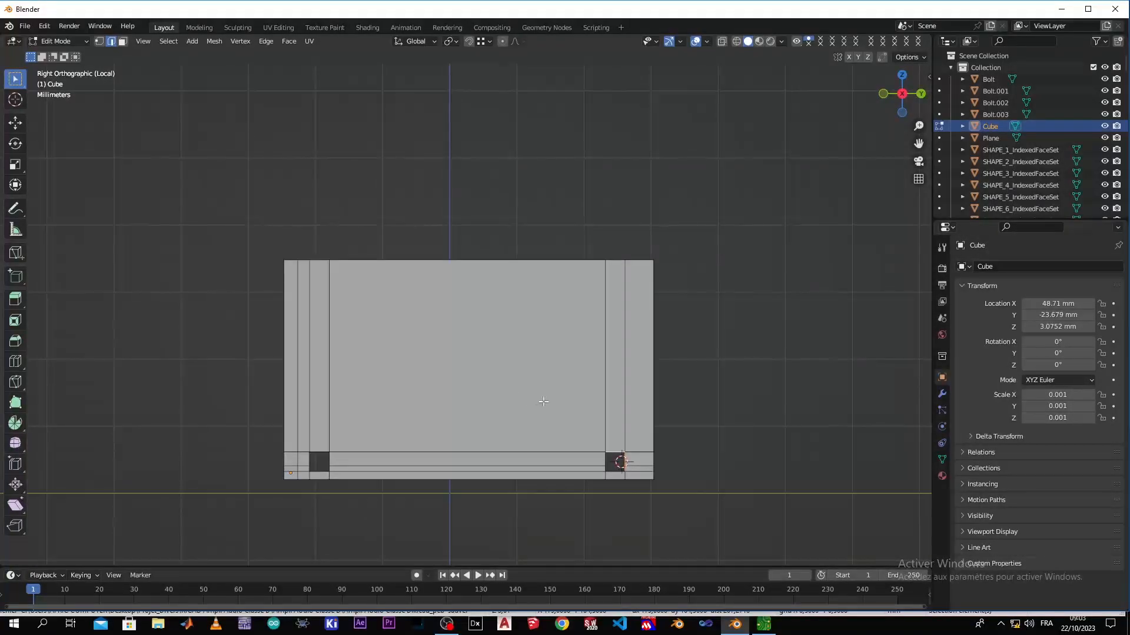
key(KP_Divide)
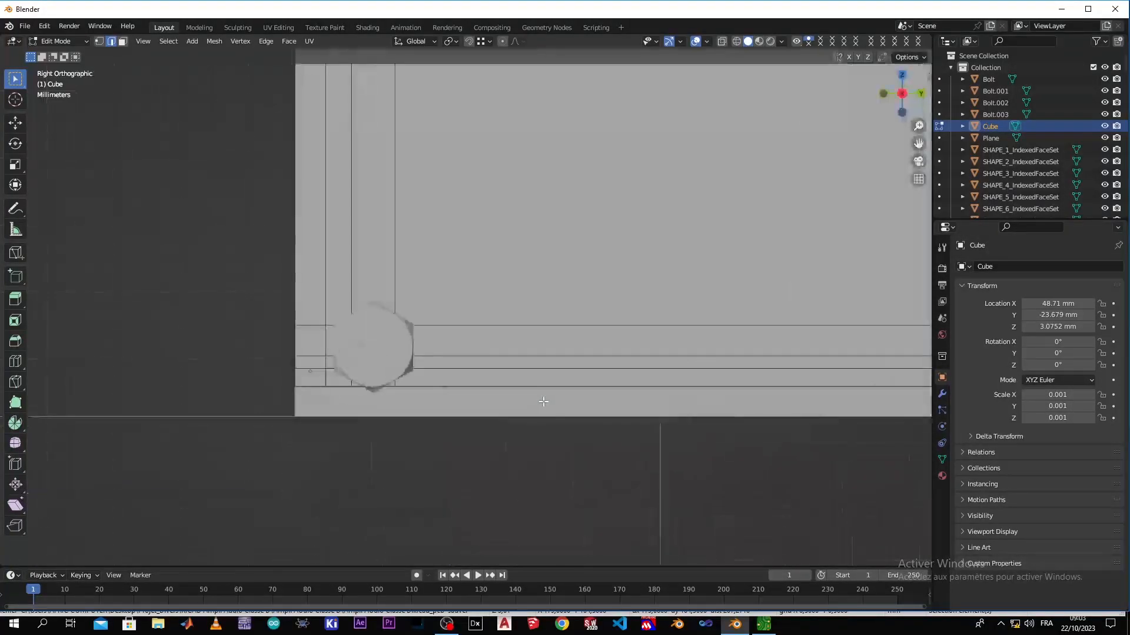
scroll(557, 444, down, 3)
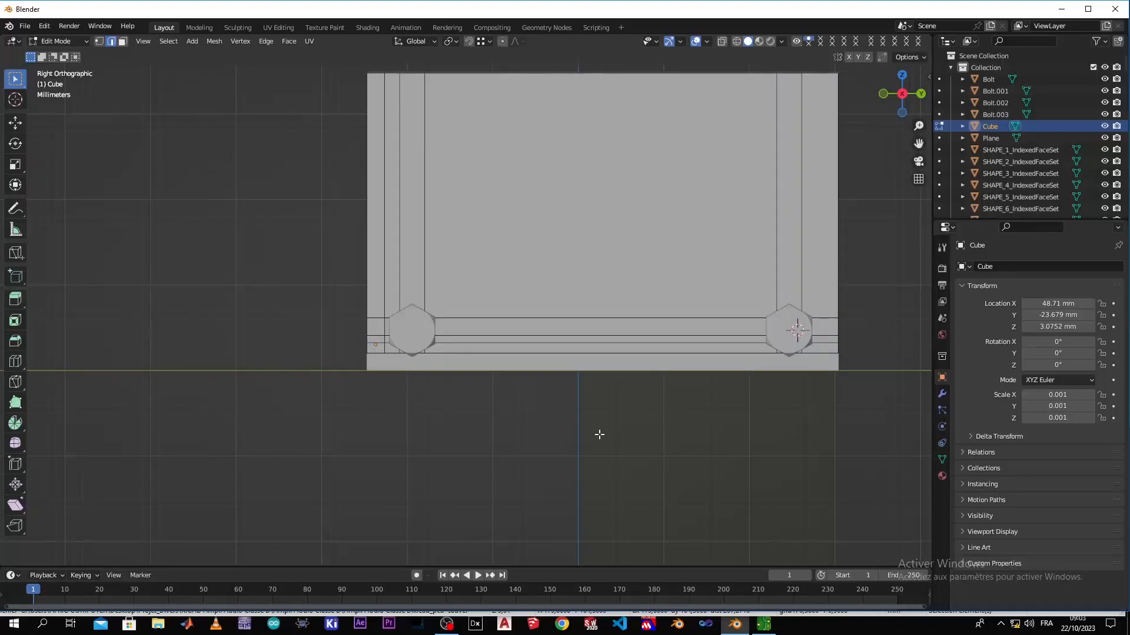
Reveal any hidden panel geometry, return to Object Mode and deselect the panel
key(alt+h)
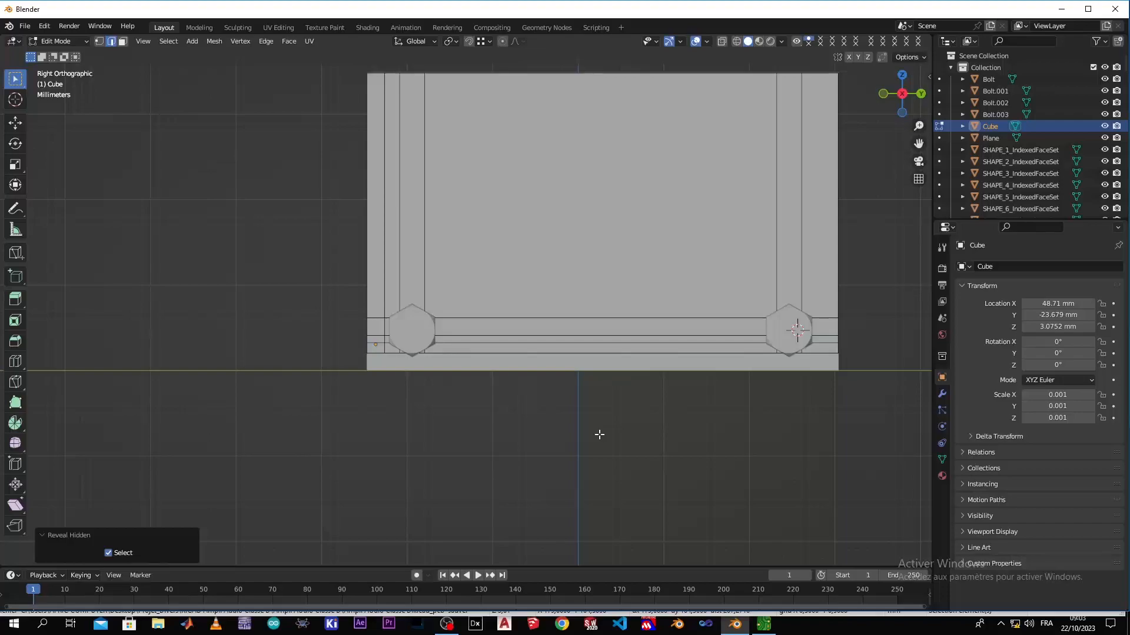
key(Tab)
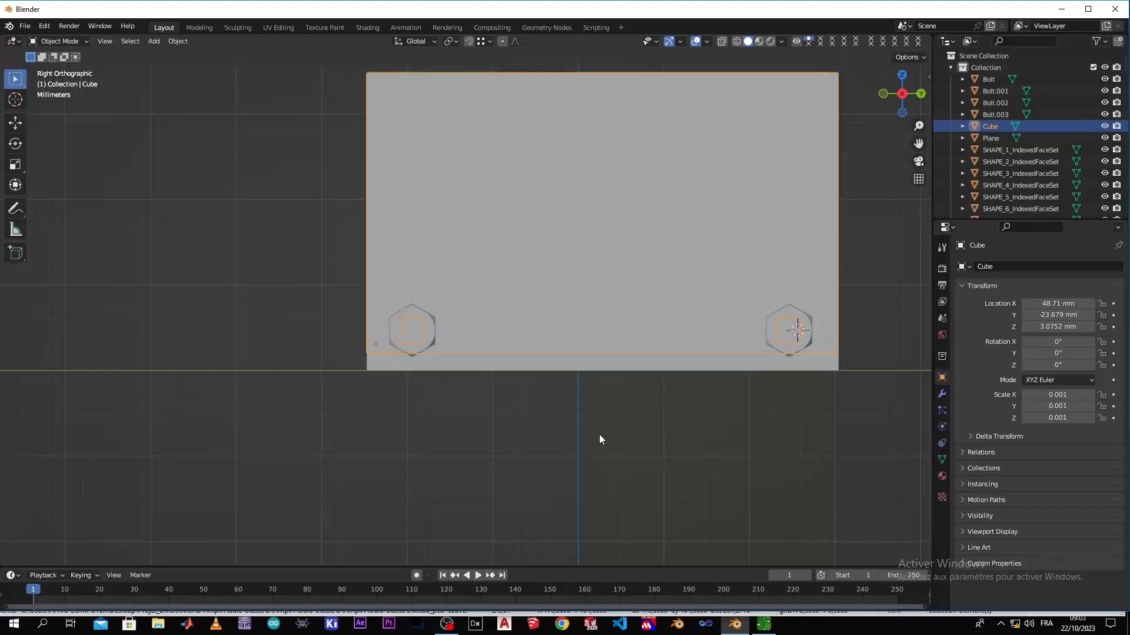
scroll(604, 436, down, 3)
click(631, 404)
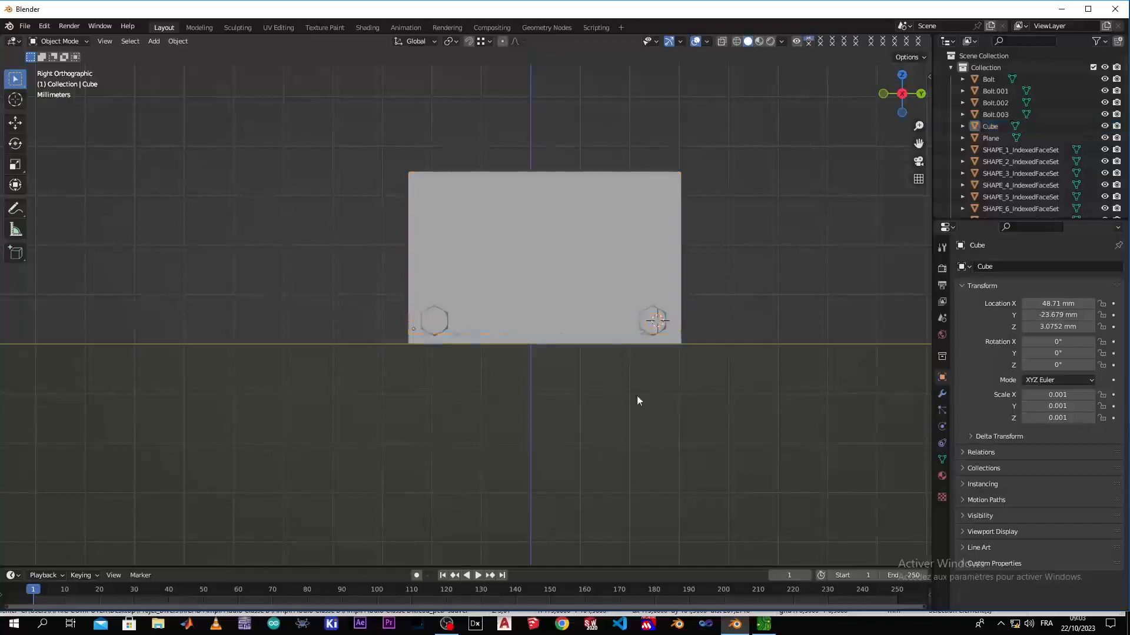
Examine the closed enclosure, its front panel and the front bolts in perspective from several distances and angles
scroll(581, 355, down, 3)
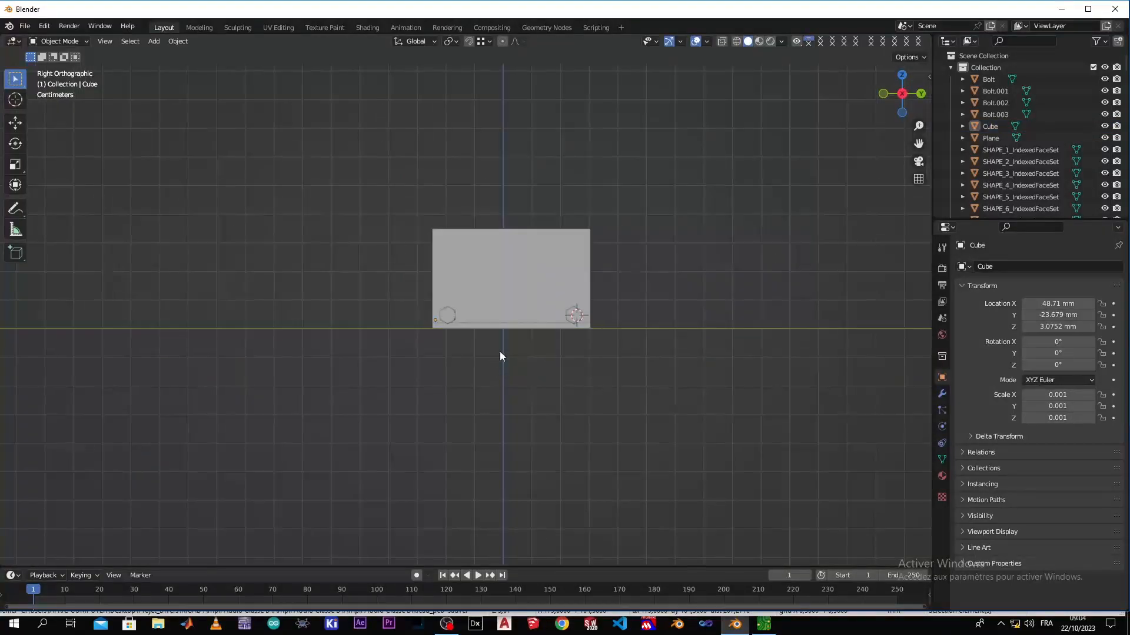
scroll(391, 250, down, 2)
middle_drag(391, 250, 388, 292)
scroll(388, 292, up, 5)
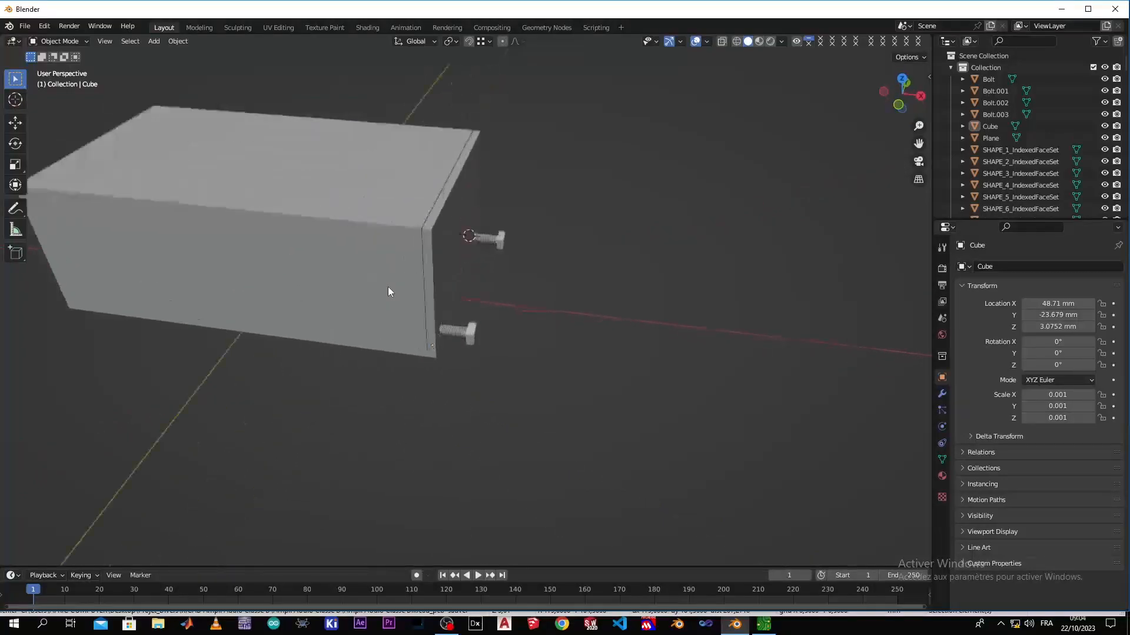
scroll(387, 289, down, 2)
scroll(422, 264, down, 4)
scroll(430, 259, up, 4)
scroll(530, 209, down, 3)
scroll(481, 250, up, 3)
shift+middle_drag(353, 293, 693, 353)
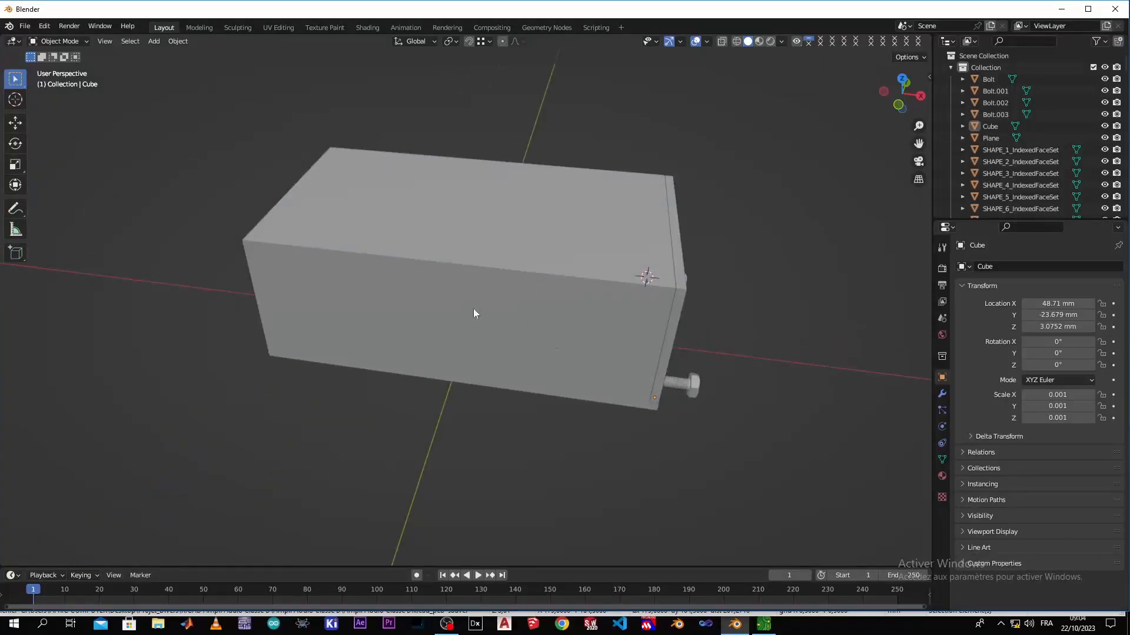
shift+middle_drag(446, 305, 427, 301)
shift+middle_drag(474, 356, 404, 341)
shift+middle_drag(232, 263, 384, 275)
scroll(530, 294, down, 3)
scroll(714, 297, up, 4)
scroll(712, 313, down, 2)
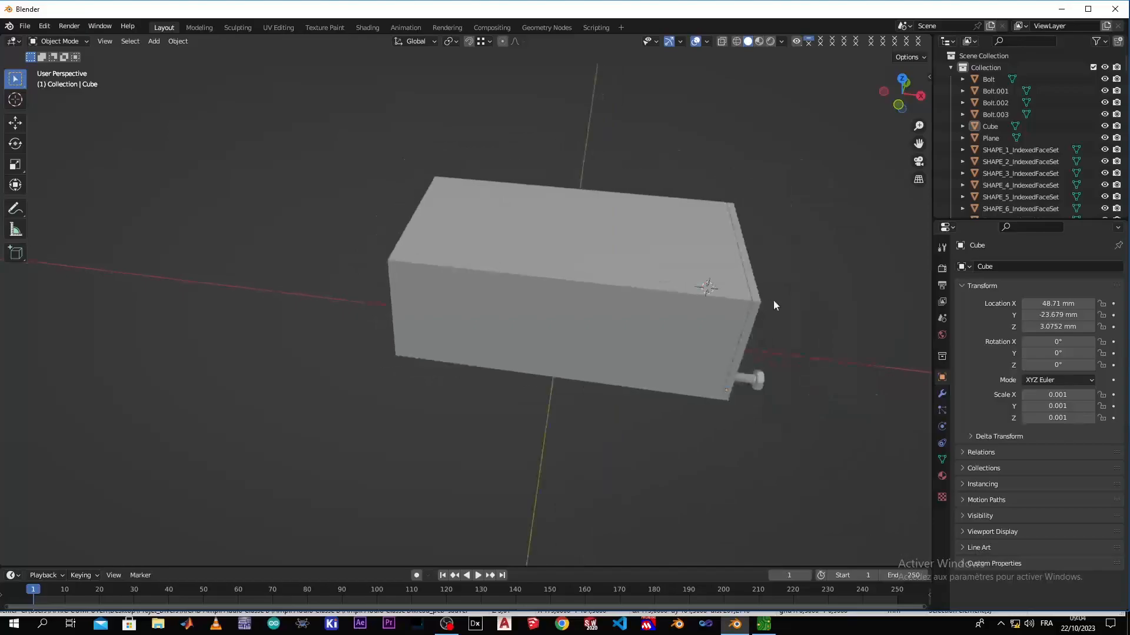
scroll(772, 307, down, 3)
scroll(776, 313, up, 2)
shift+middle_drag(733, 326, 575, 320)
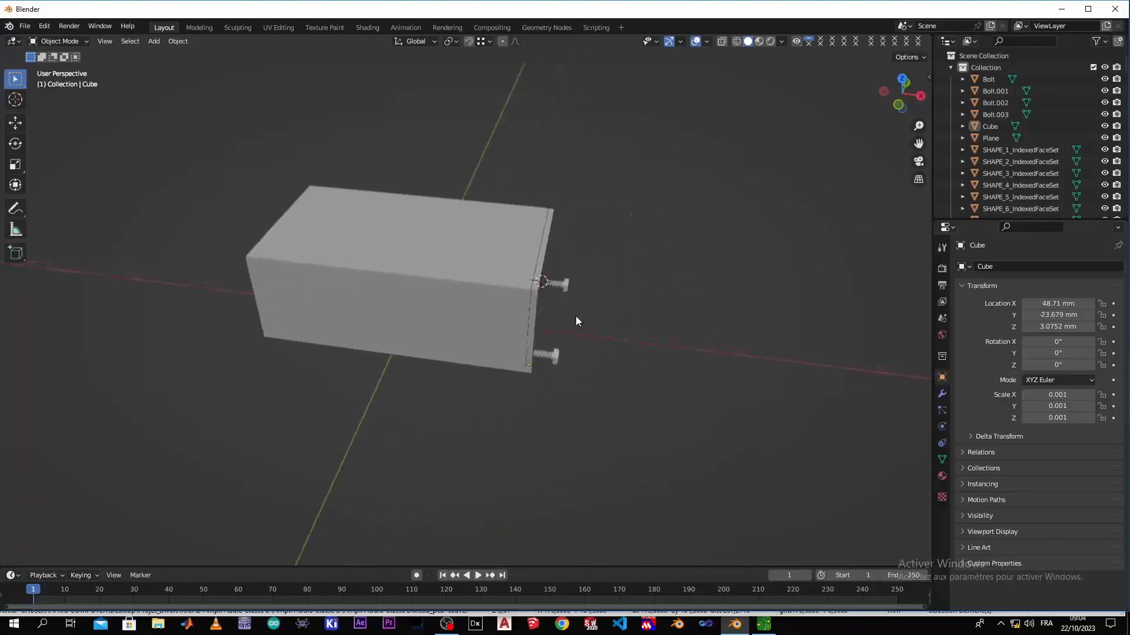
Add a new Principled BSDF material to the enclosure body
click(942, 476)
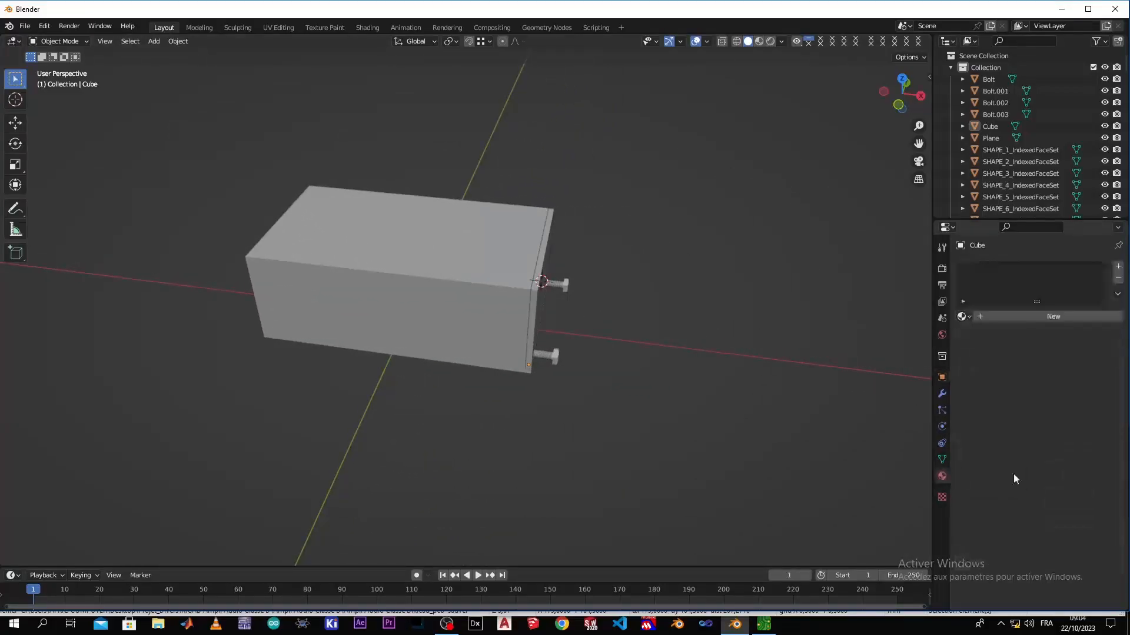
click(377, 306)
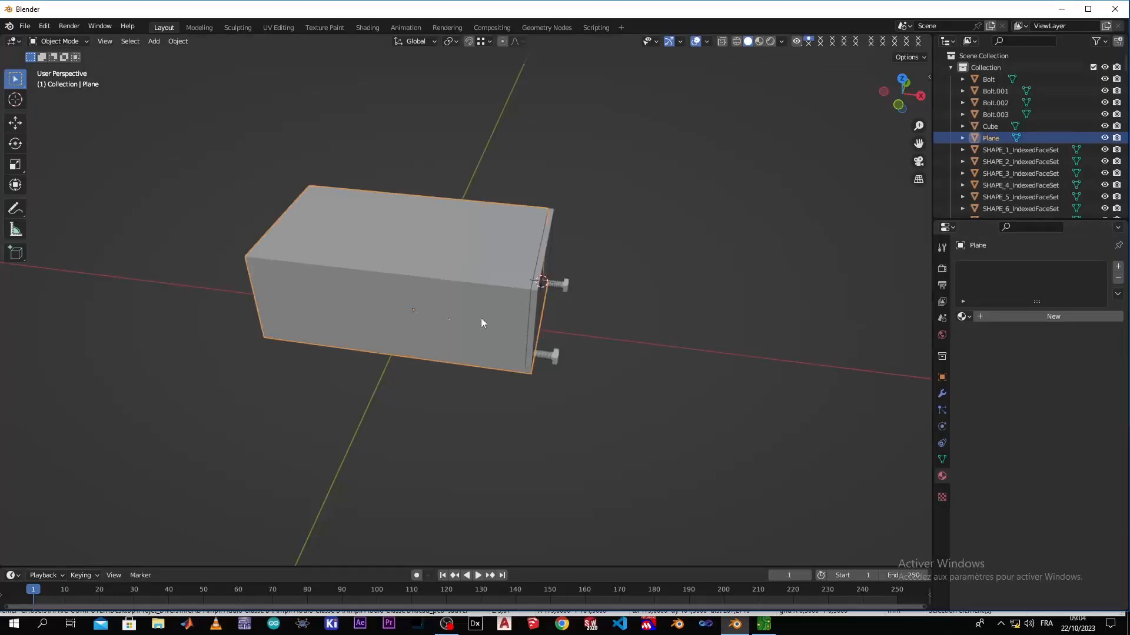
click(980, 316)
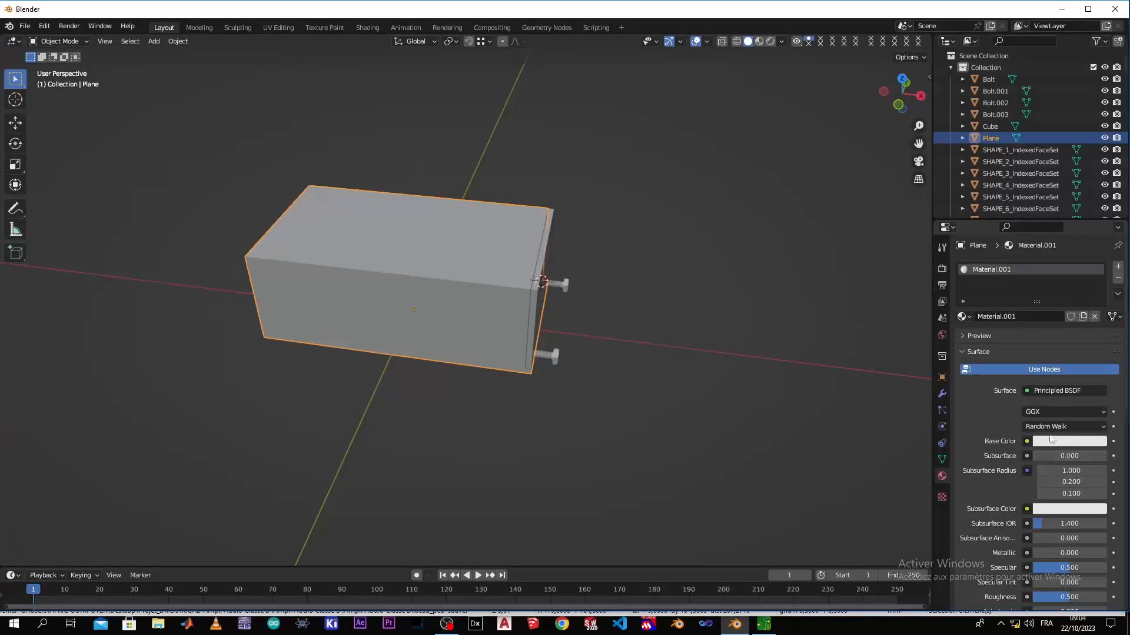
click(1090, 442)
click(420, 402)
Switch the viewport shading to Material Preview
key(z)
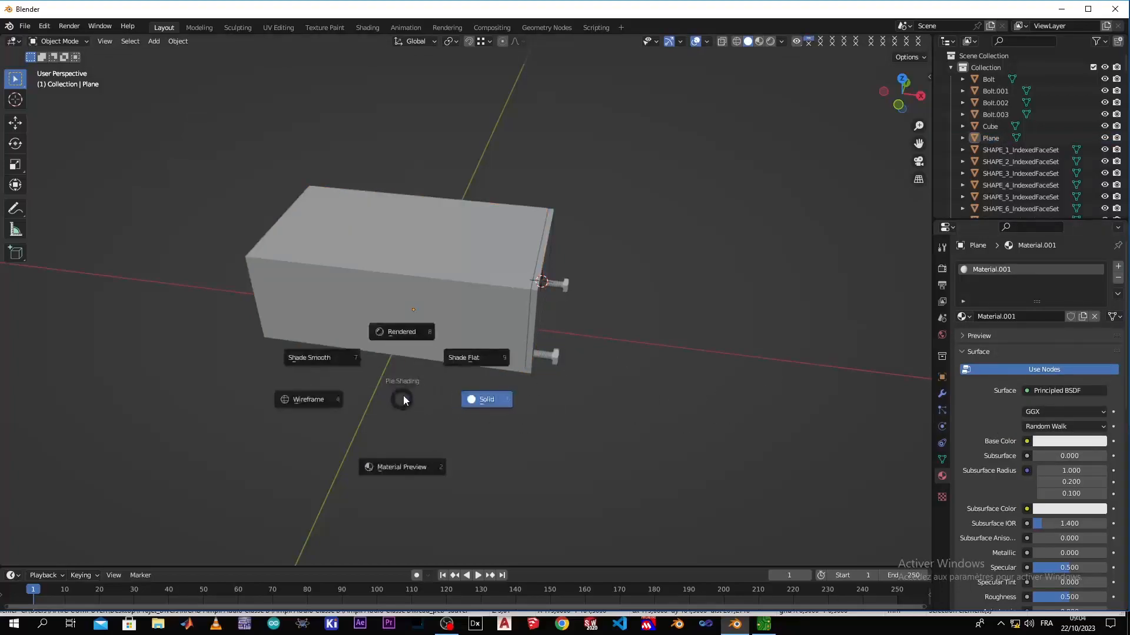
click(402, 471)
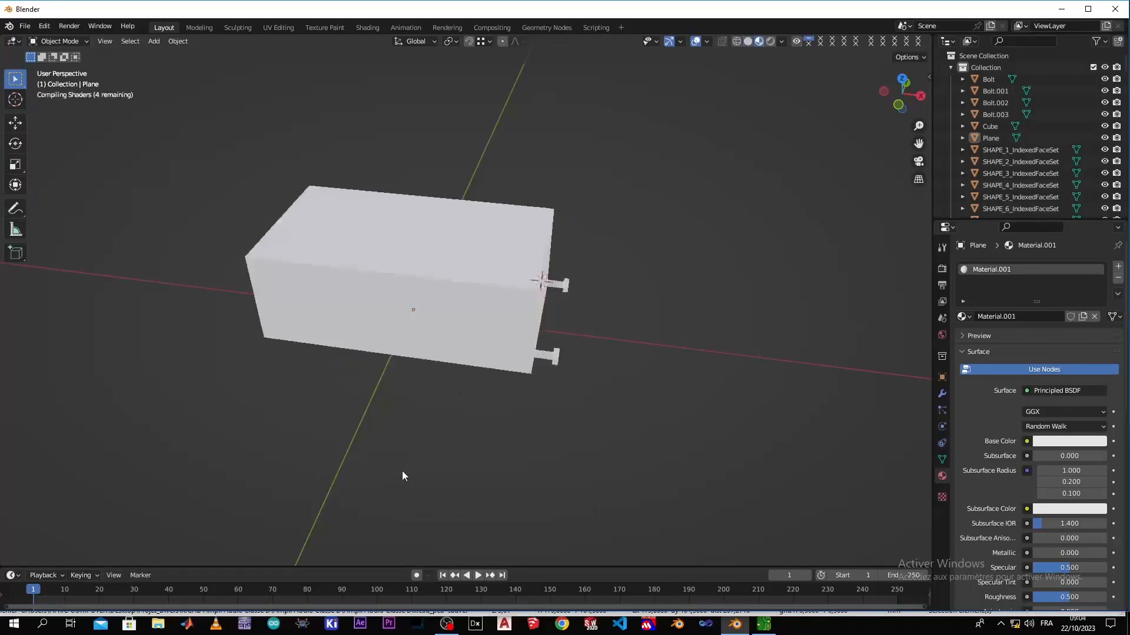
click(749, 41)
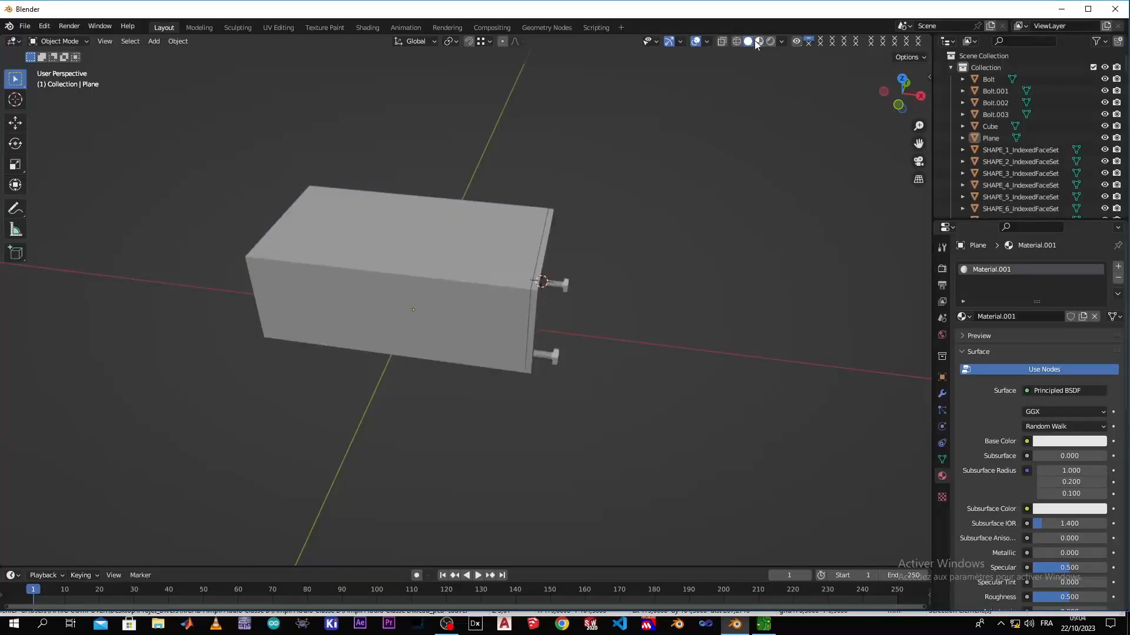
click(759, 41)
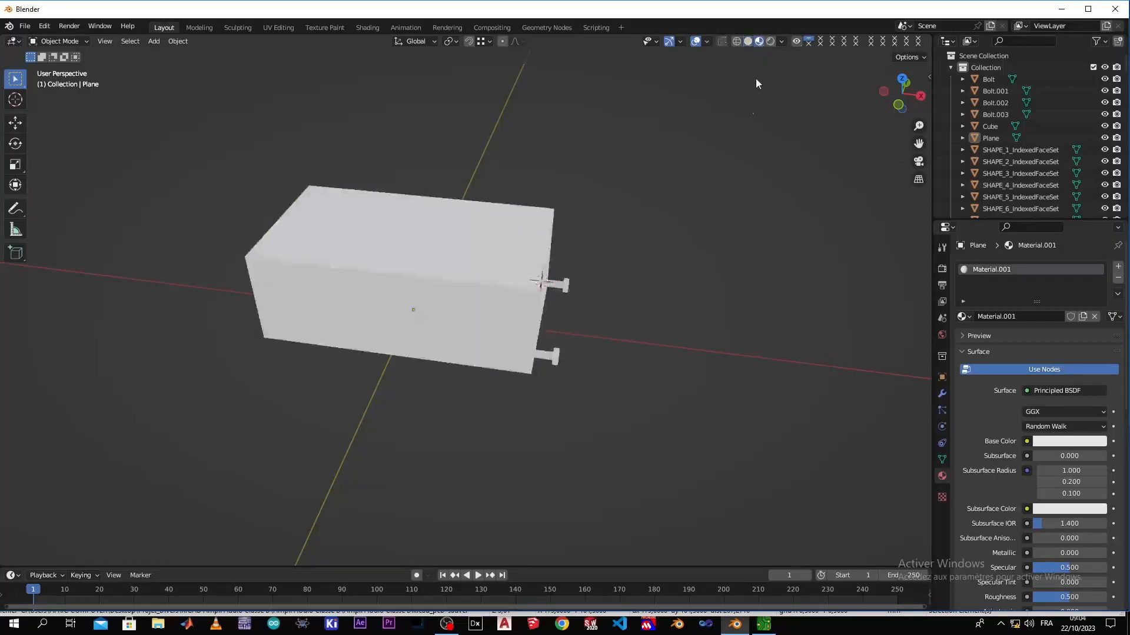
Set the enclosure material's base color to a near-black blue with hue 0.586, saturation 0.591 and value 0.003
click(1062, 441)
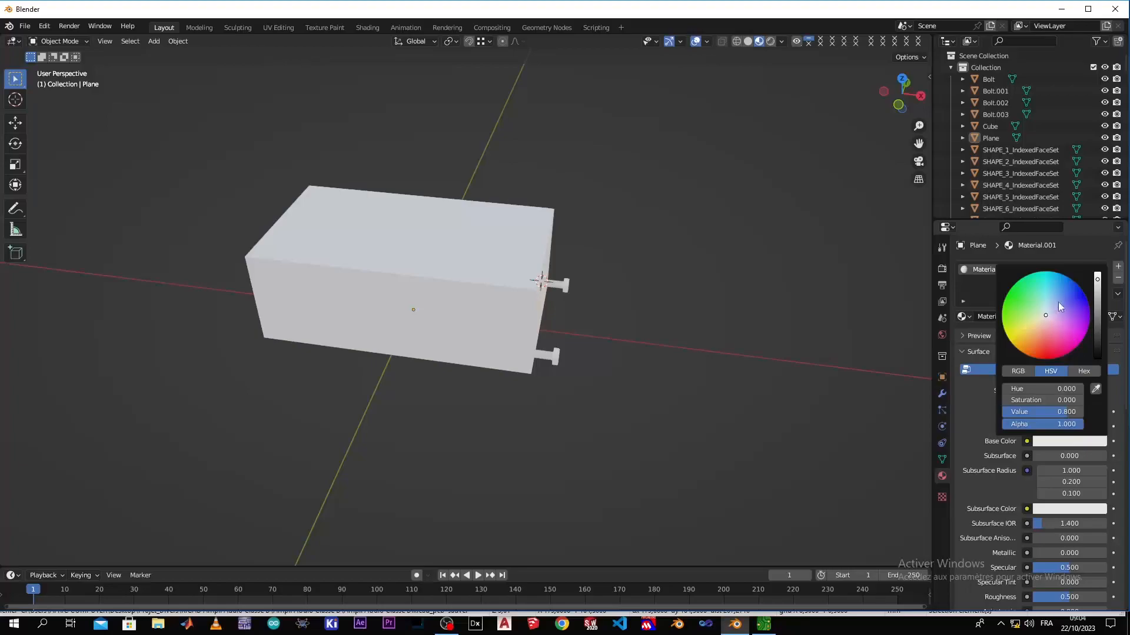
click(1059, 292)
drag(1098, 280, 1097, 354)
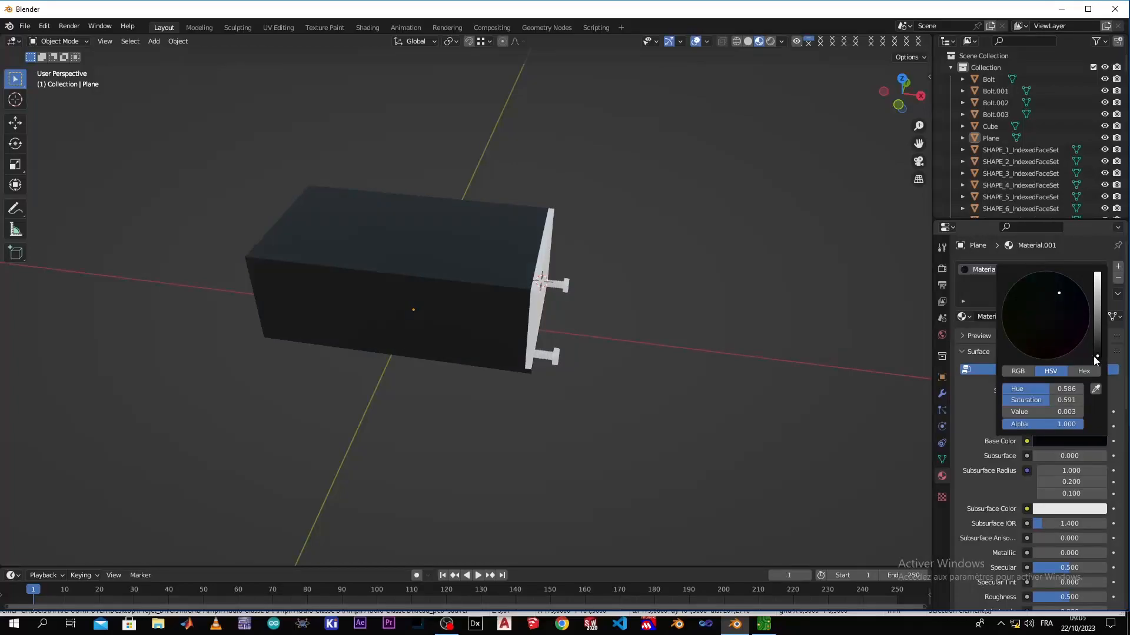
Assign the enclosure's existing dark material, Material.001, to the front panel
scroll(609, 373, up, 3)
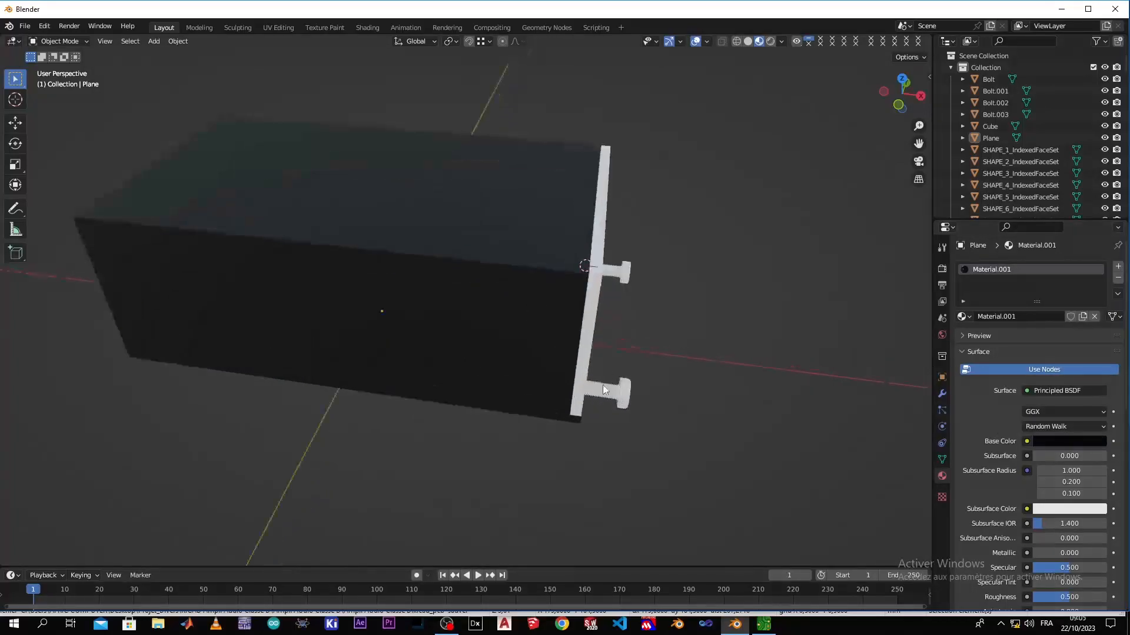
click(602, 385)
scroll(729, 388, down, 3)
mouse_move(729, 386)
middle_down()
mouse_move(592, 422)
mouse_move(535, 383)
mouse_move(590, 404)
mouse_move(717, 383)
middle_up()
scroll(518, 347, up, 3)
scroll(513, 348, down, 1)
middle_drag(464, 346, 457, 343)
click(520, 339)
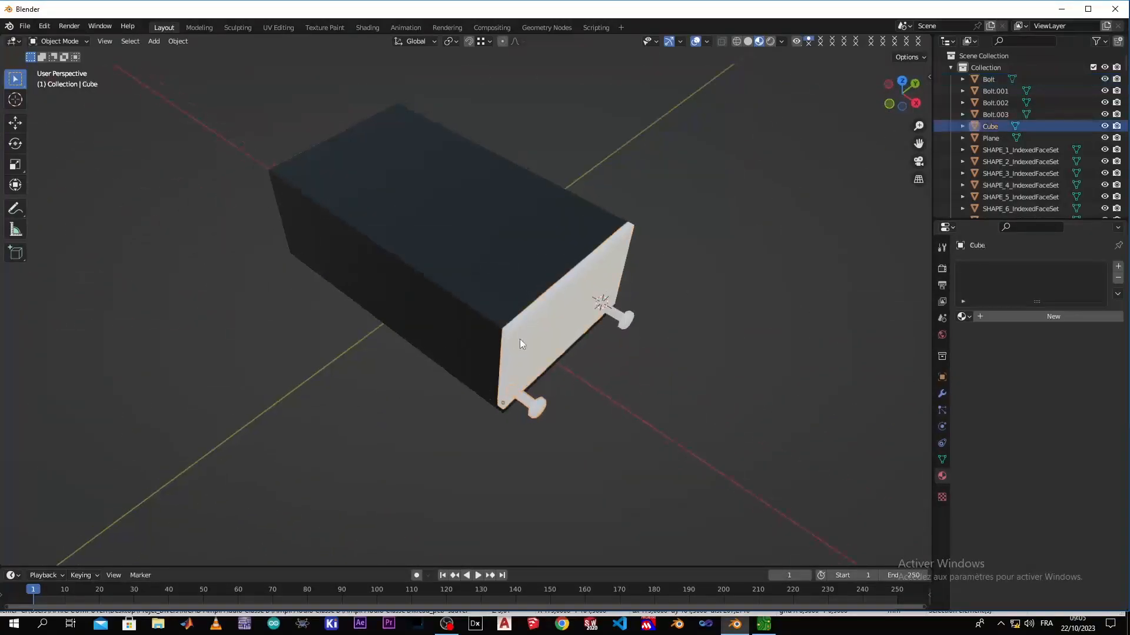
click(963, 317)
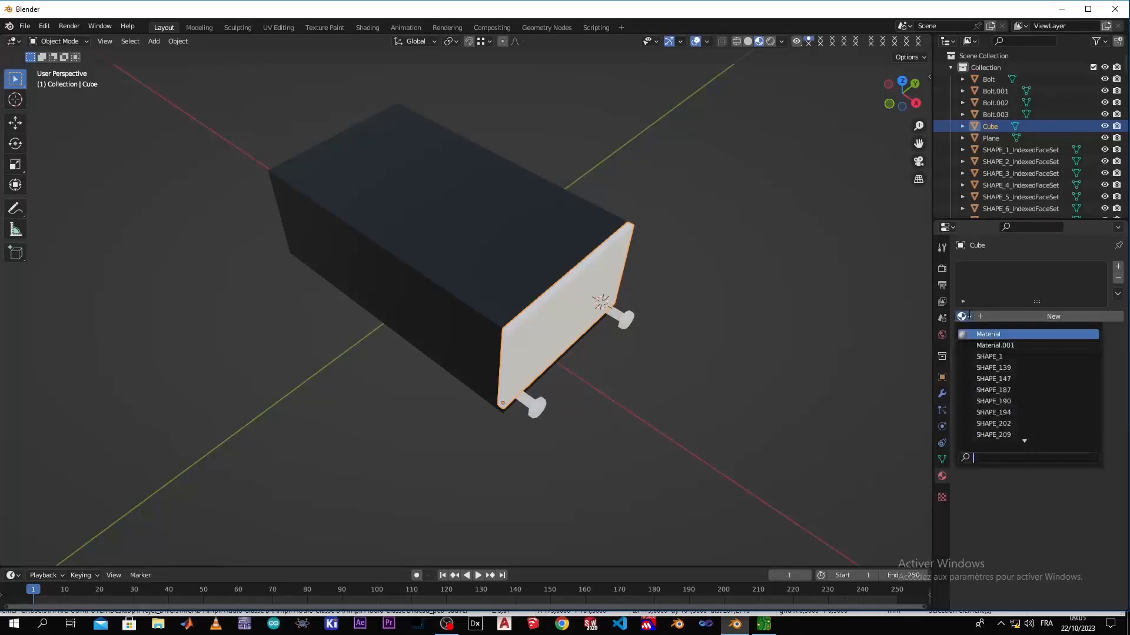
click(978, 346)
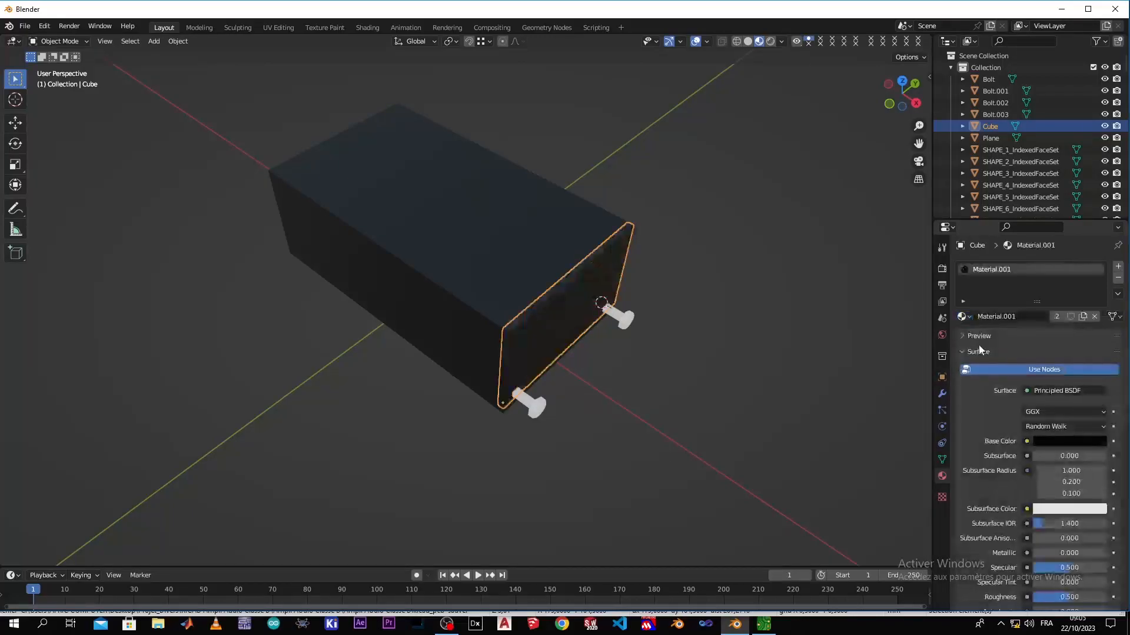
click(656, 389)
Add a new Principled BSDF material to the front bolt nearest the enclosure's long side wall, the object named Bolt
scroll(623, 428, down, 2)
middle_drag(602, 440, 616, 414)
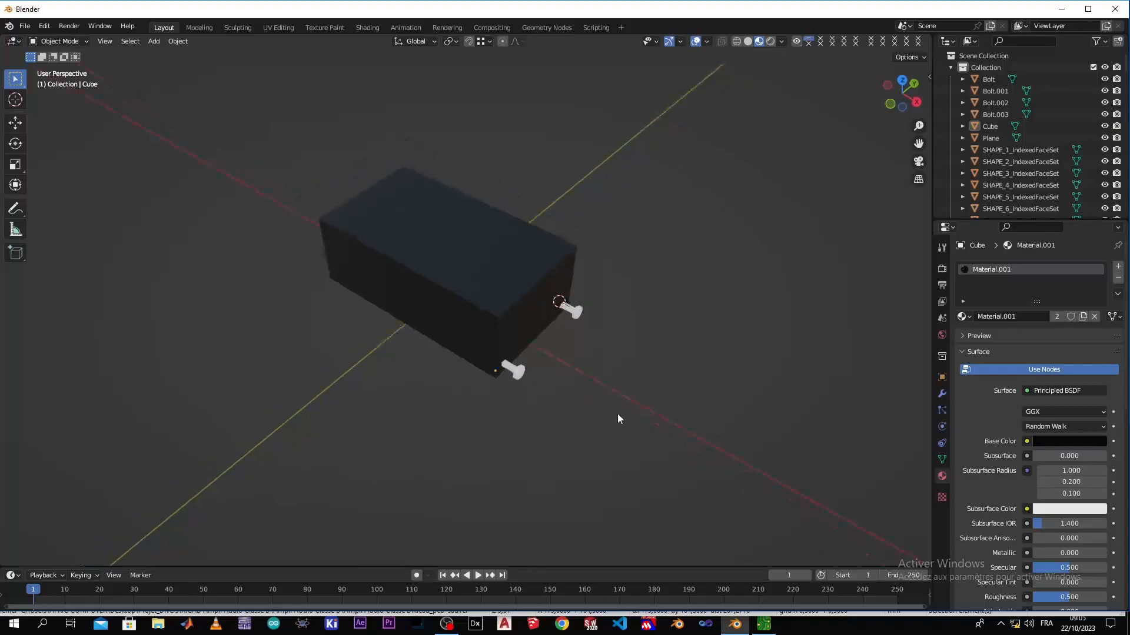
click(510, 370)
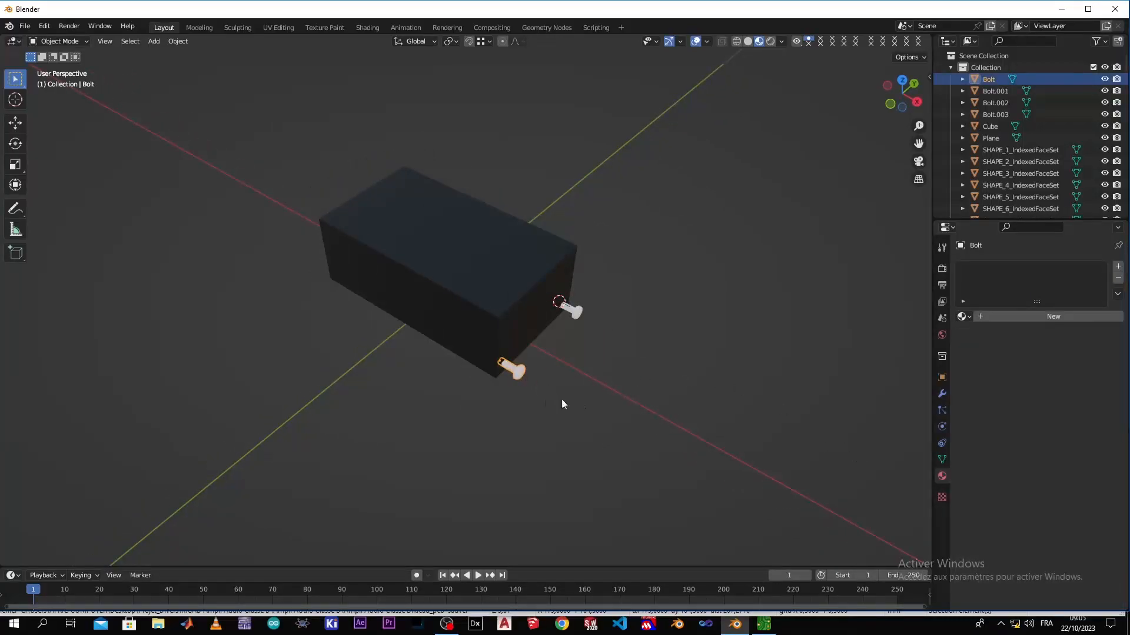
scroll(517, 269, down, 2)
scroll(519, 266, up, 6)
middle_drag(495, 421, 509, 341)
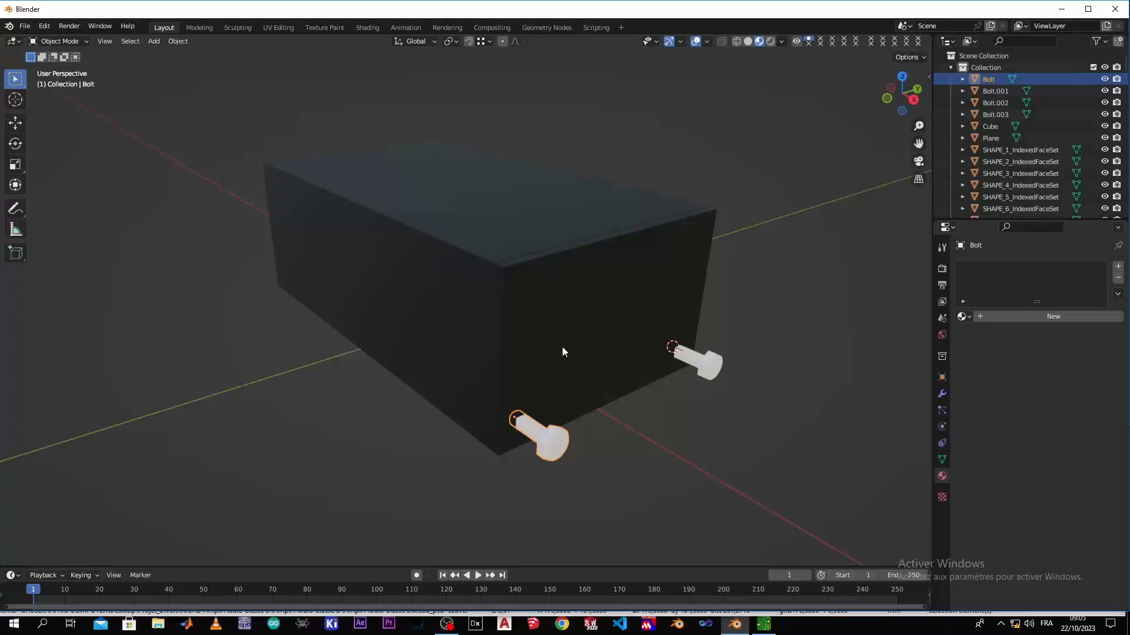
click(981, 316)
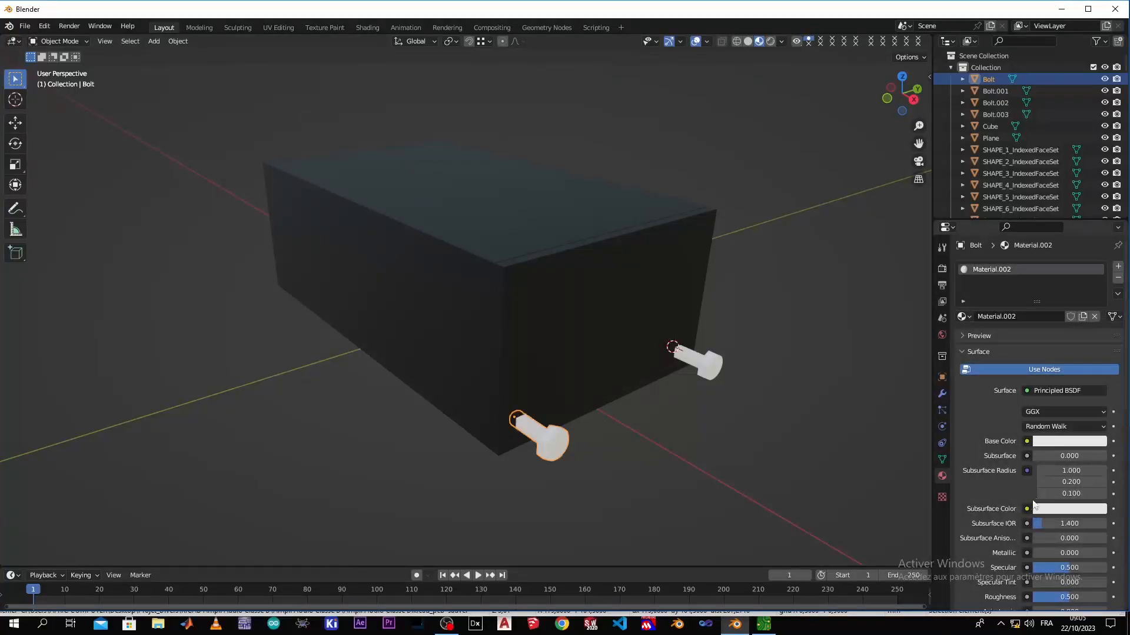
Make the bolt material metallic gold with base color hue 0.137 and saturation 0.878, Metallic 1.000 and Roughness 0.185
scroll(1032, 505, down, 3)
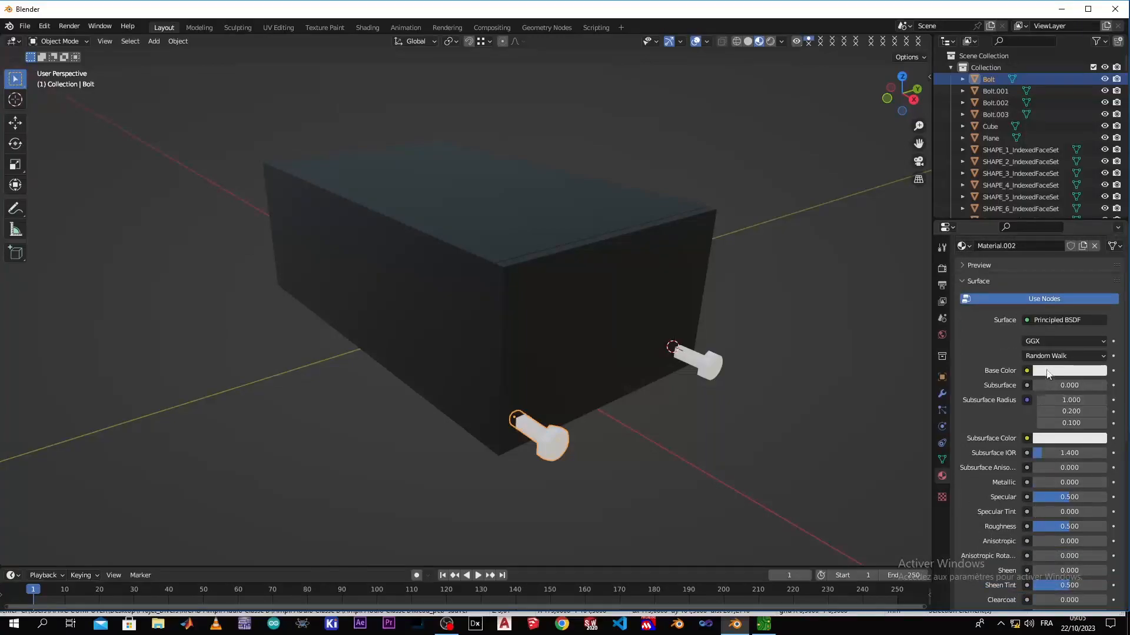
click(1047, 371)
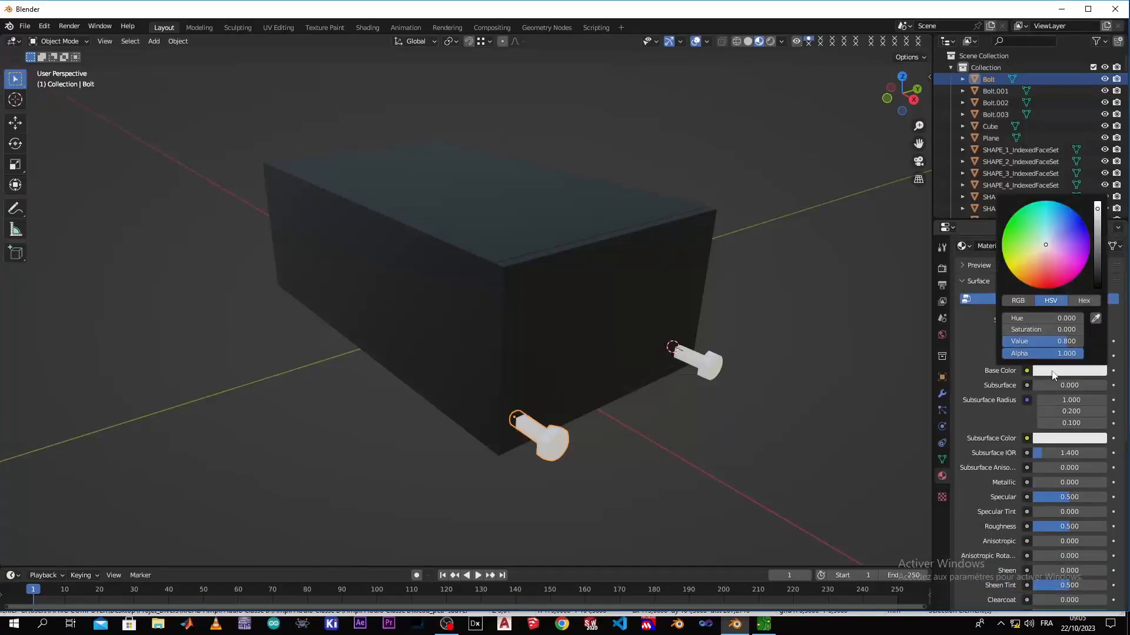
click(1023, 266)
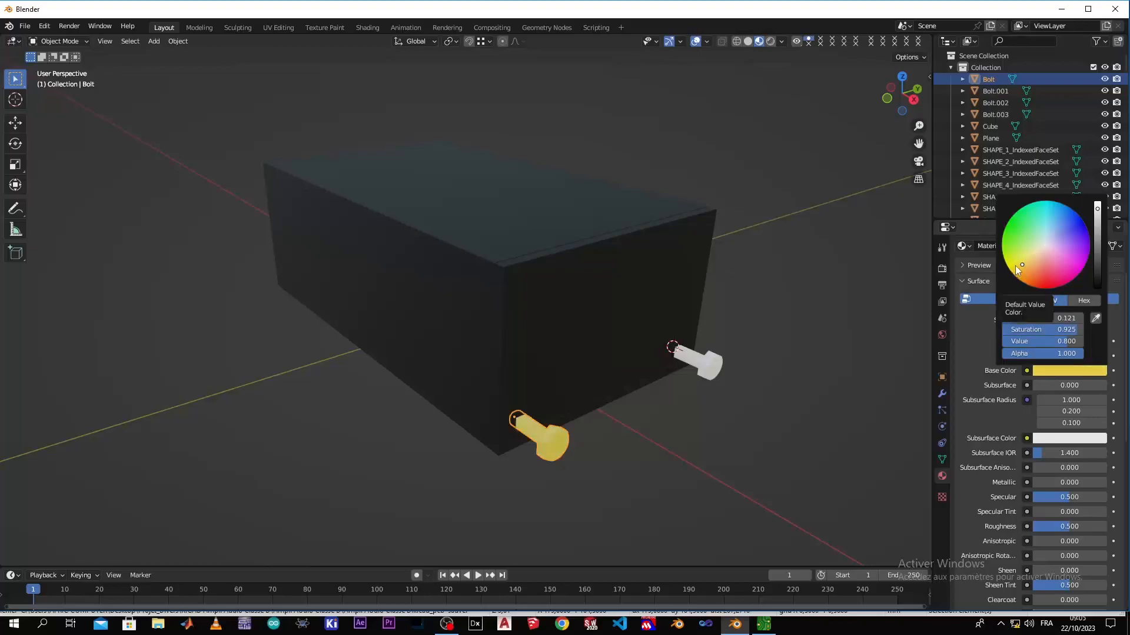
click(1024, 260)
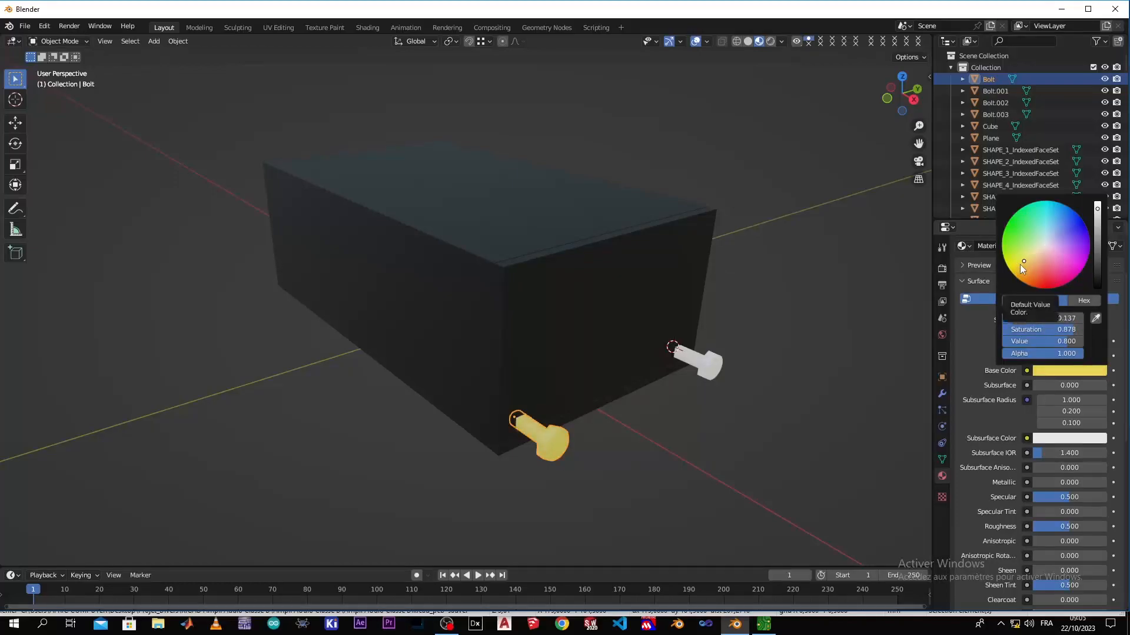
drag(1048, 486, 1108, 486)
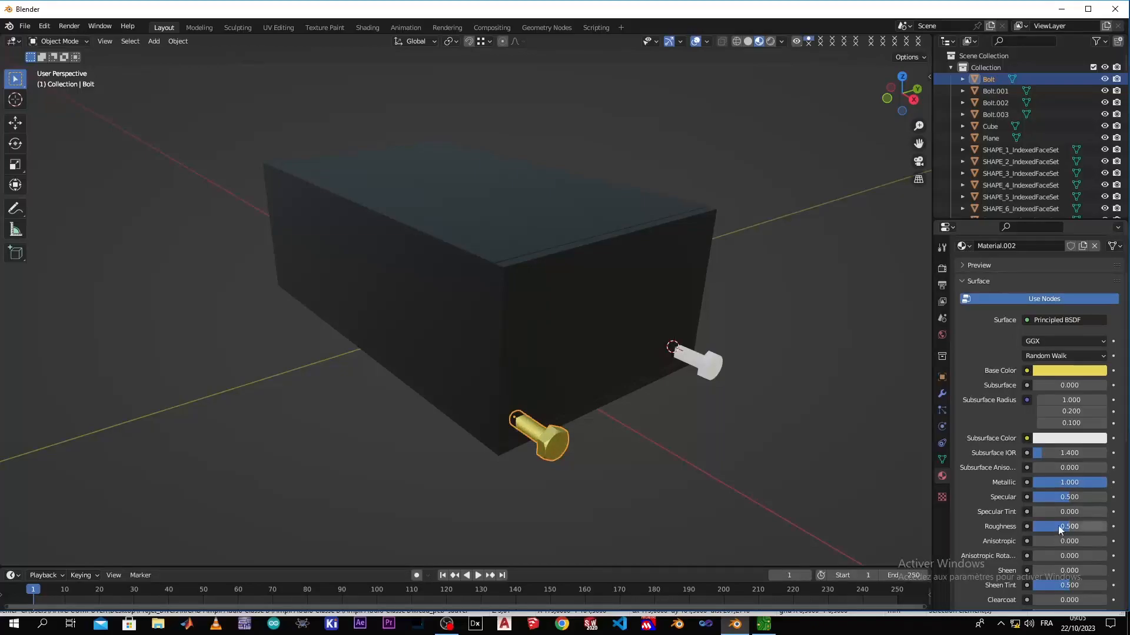
drag(1064, 525, 1048, 524)
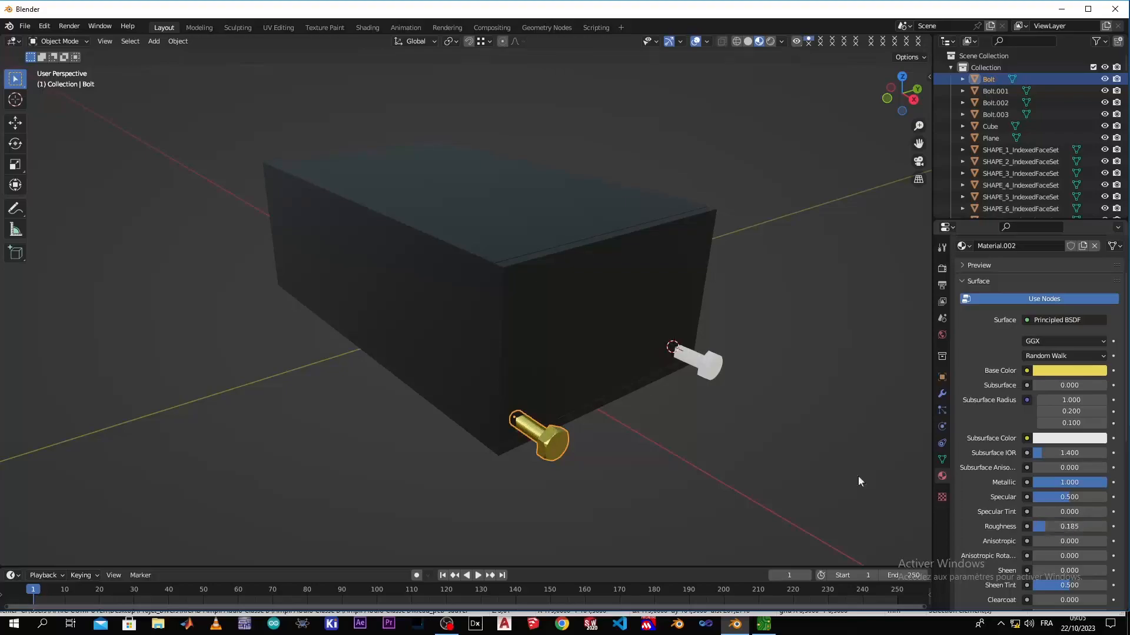
Assign the gold Material.002 to the second front bolt, Bolt.001
click(702, 367)
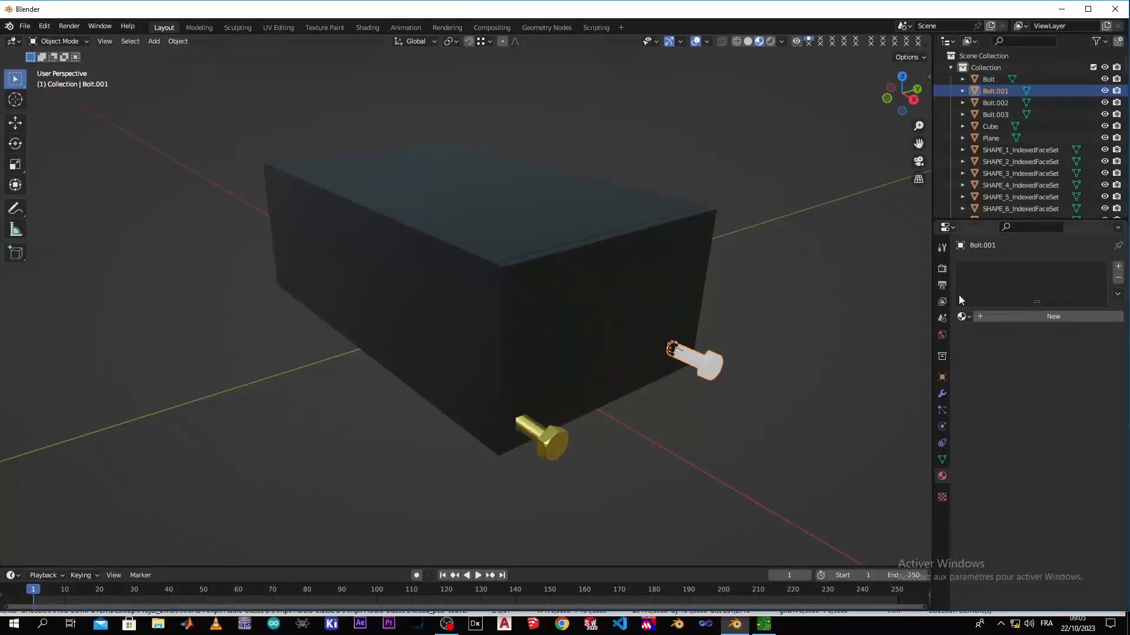
click(967, 317)
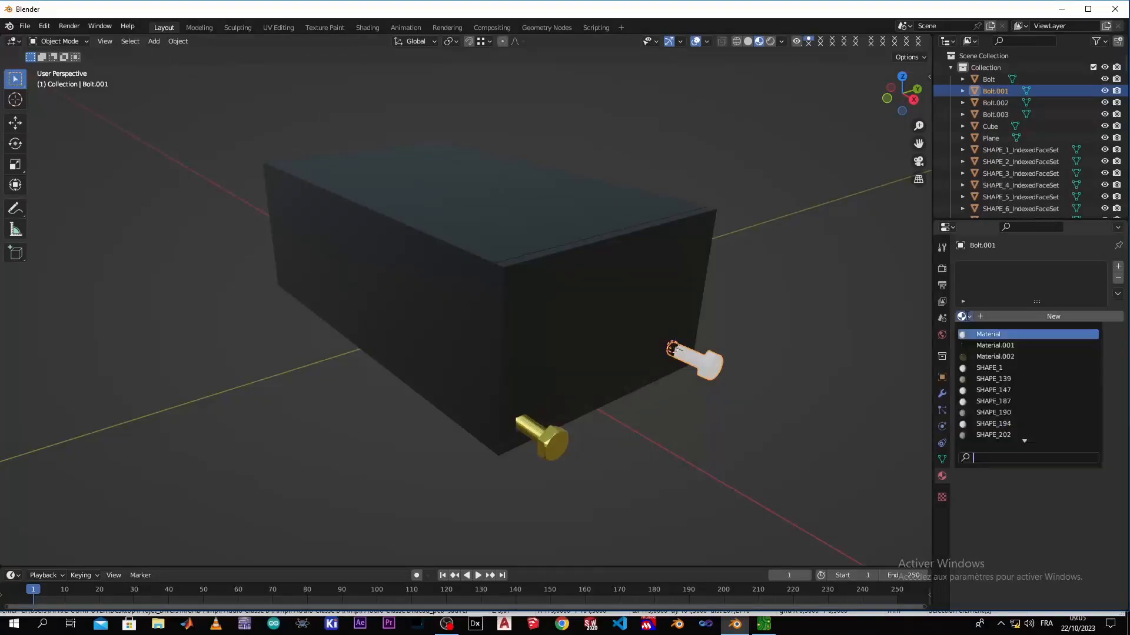
click(985, 356)
click(759, 385)
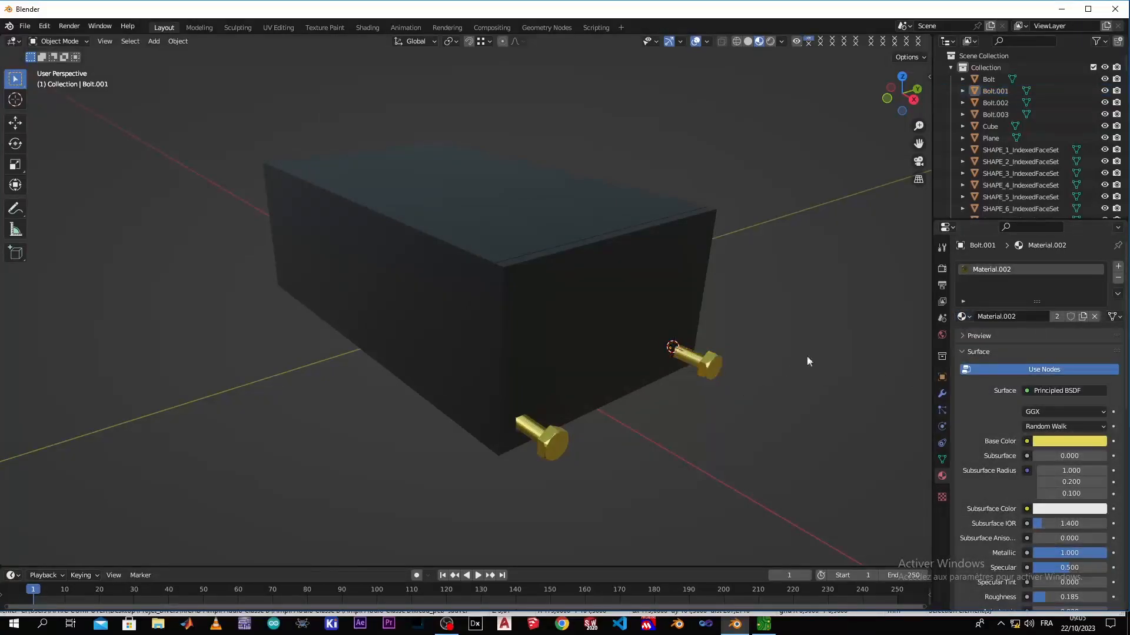
Move the front panel together with its two gold bolts about 34 mm outward along the global X axis
scroll(799, 343, down, 2)
scroll(731, 352, up, 3)
middle_drag(723, 358, 710, 383)
scroll(768, 391, up, 3)
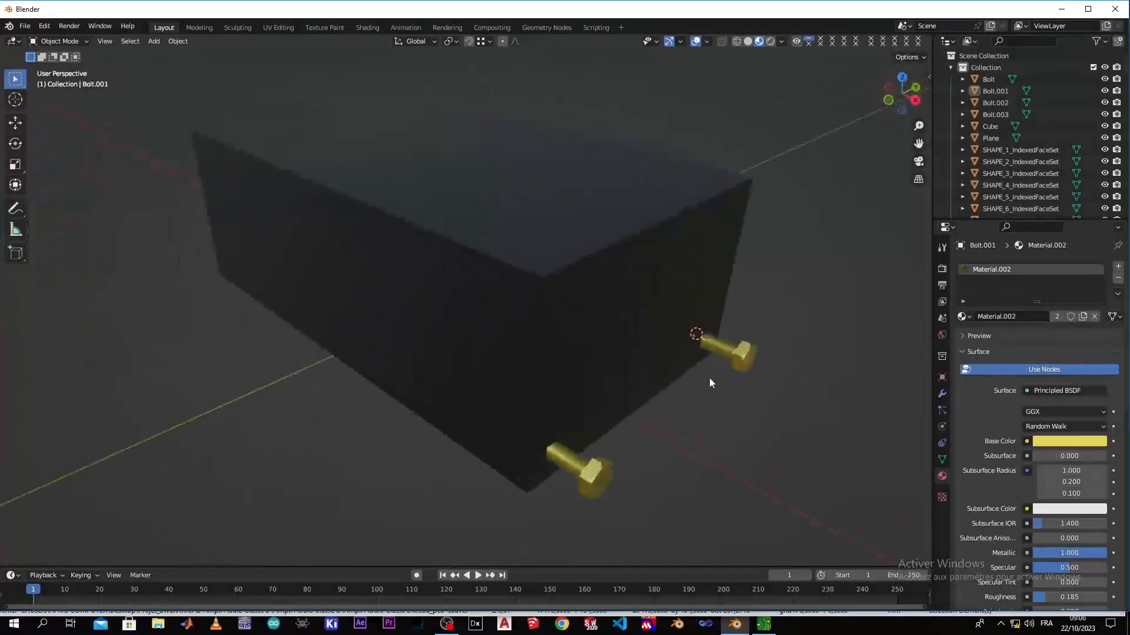
scroll(710, 383, down, 2)
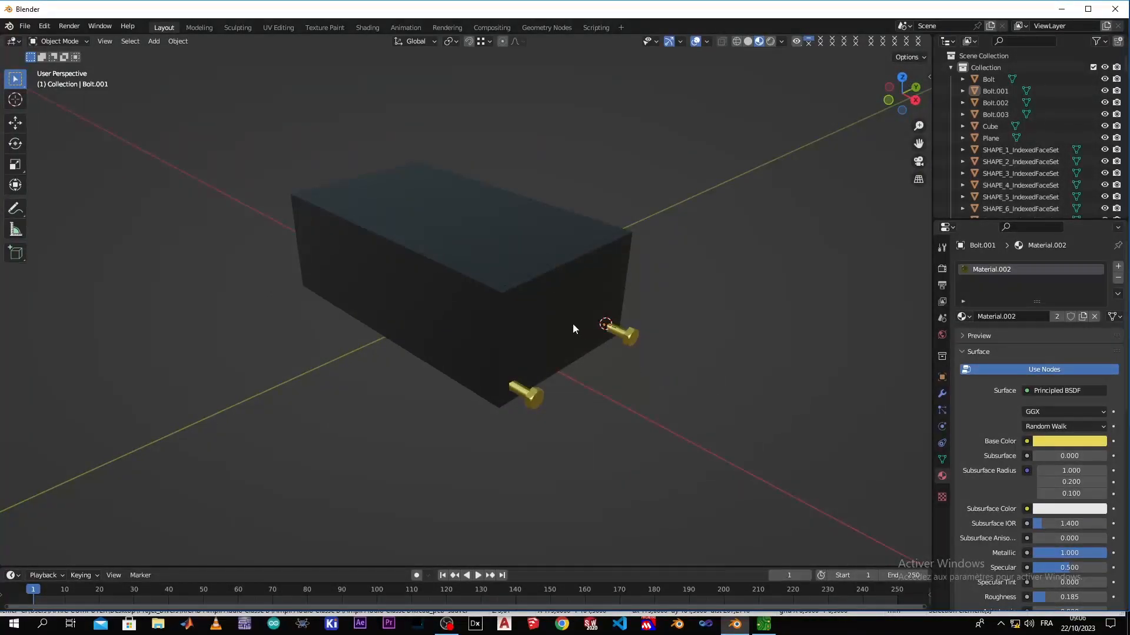
click(520, 334)
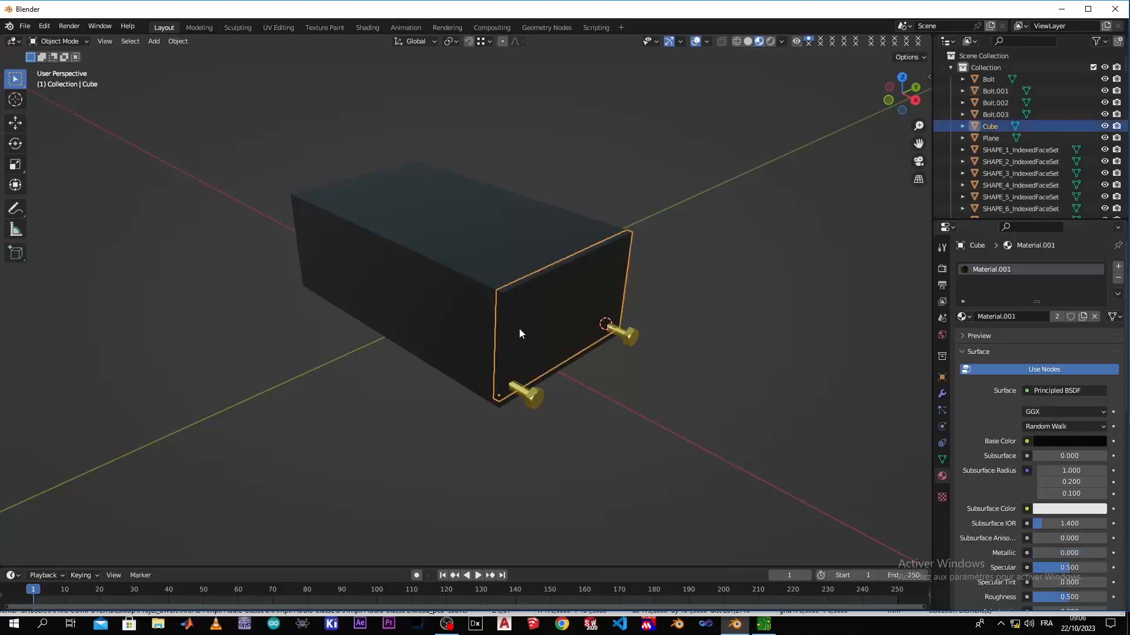
shift+click(535, 397)
shift+click(629, 343)
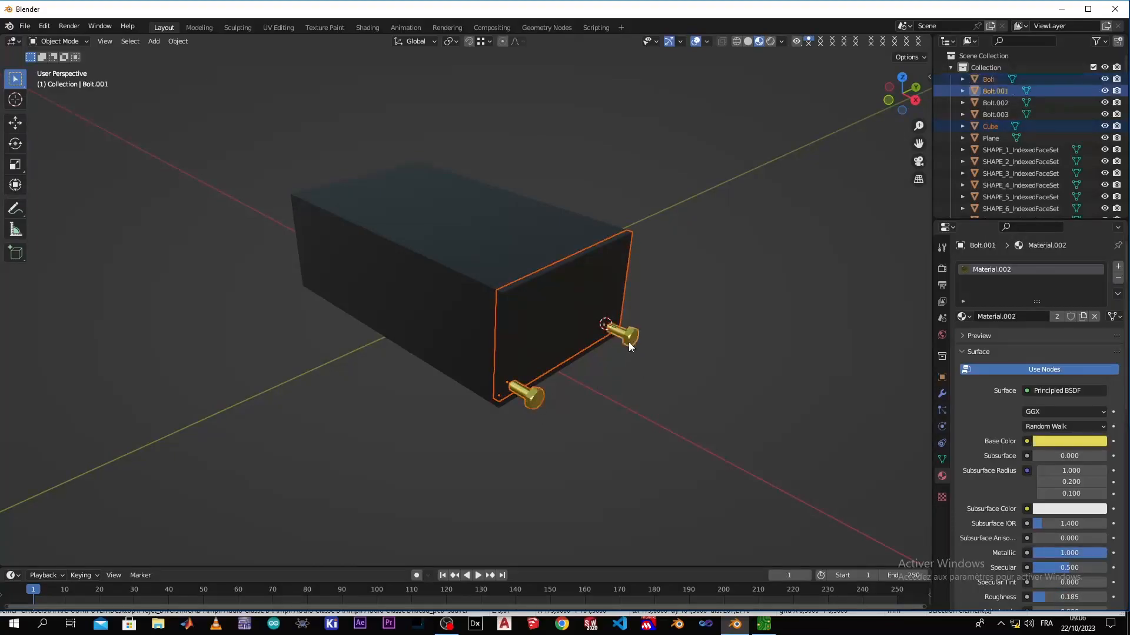
key(g)
key(x)
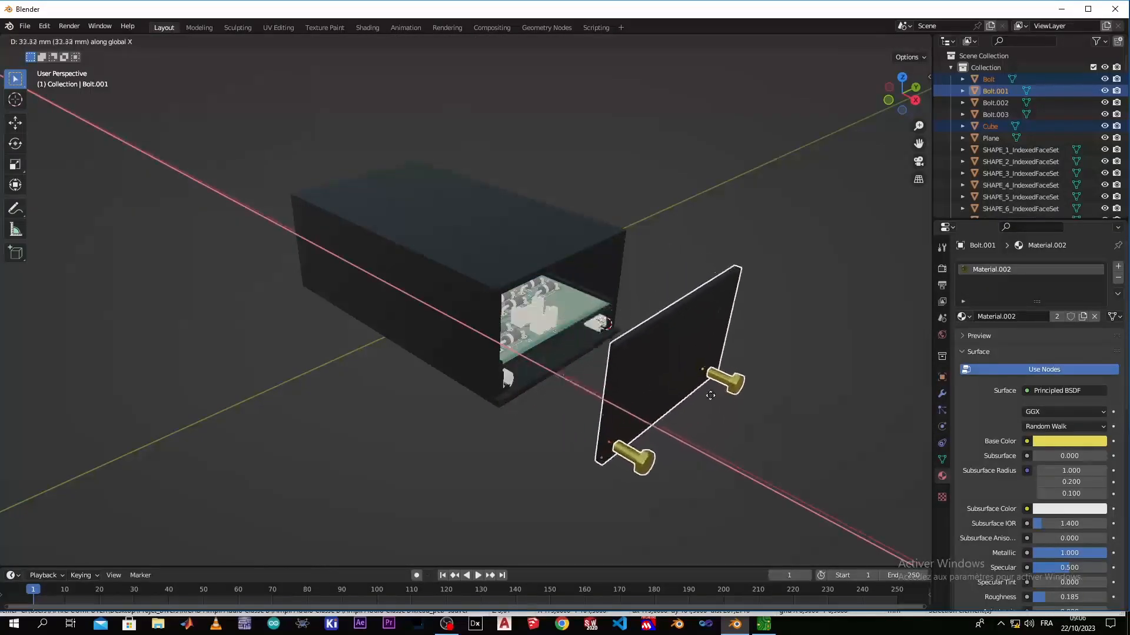
click(629, 411)
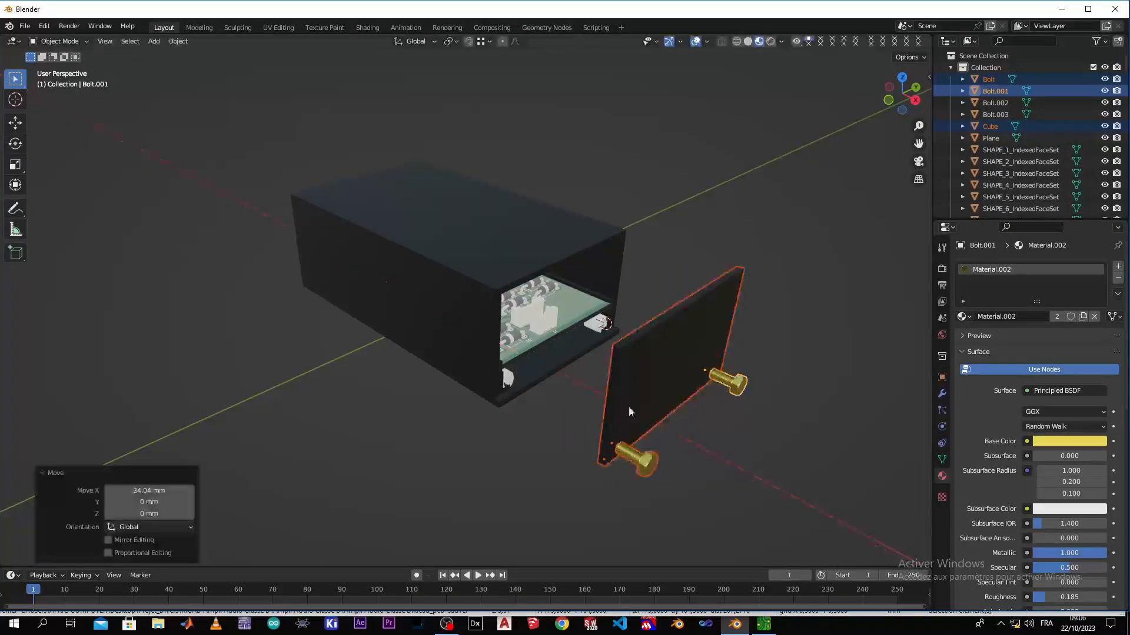
Assign the gold Material.002 to Bolt.002 and Bolt.003, the two bolt pieces inside the enclosure opening
click(512, 380)
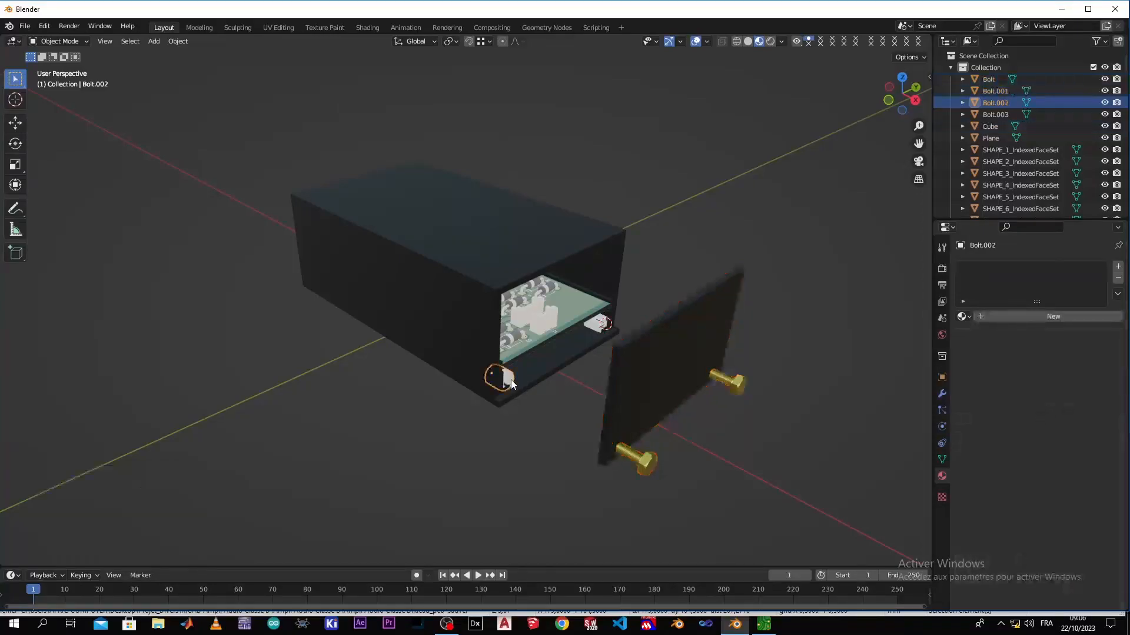
click(965, 317)
click(965, 353)
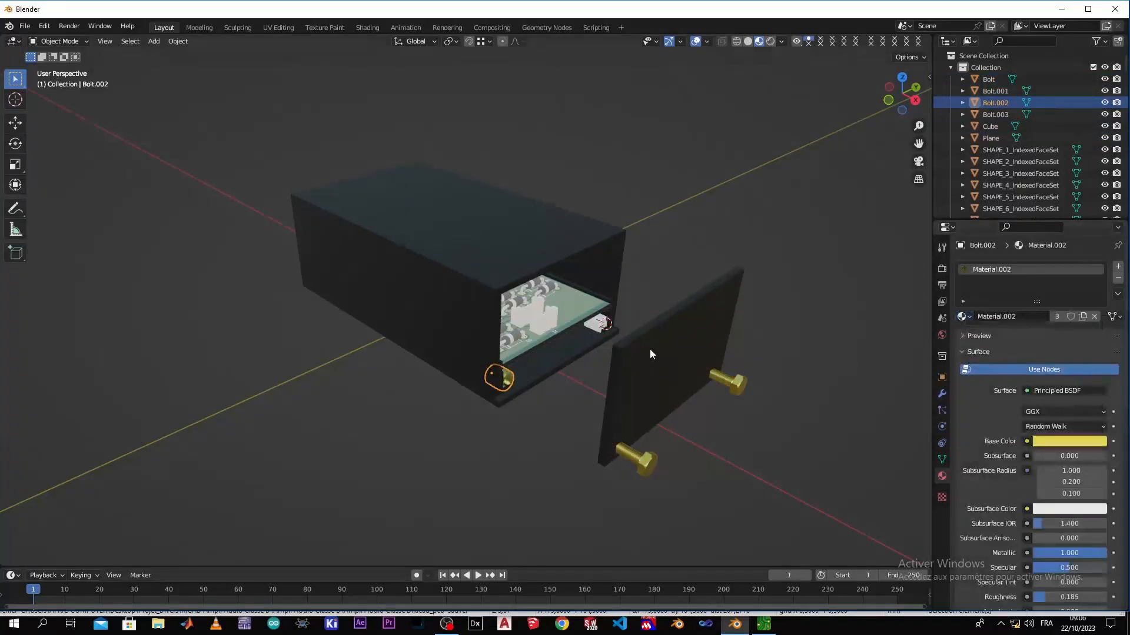
click(606, 329)
click(602, 327)
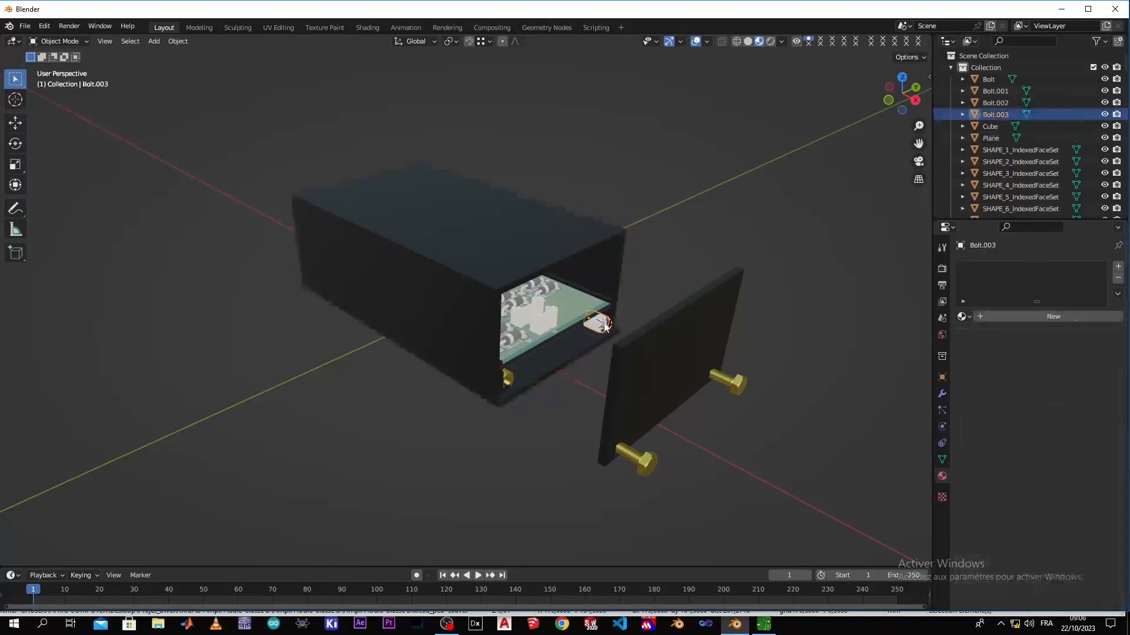
click(963, 316)
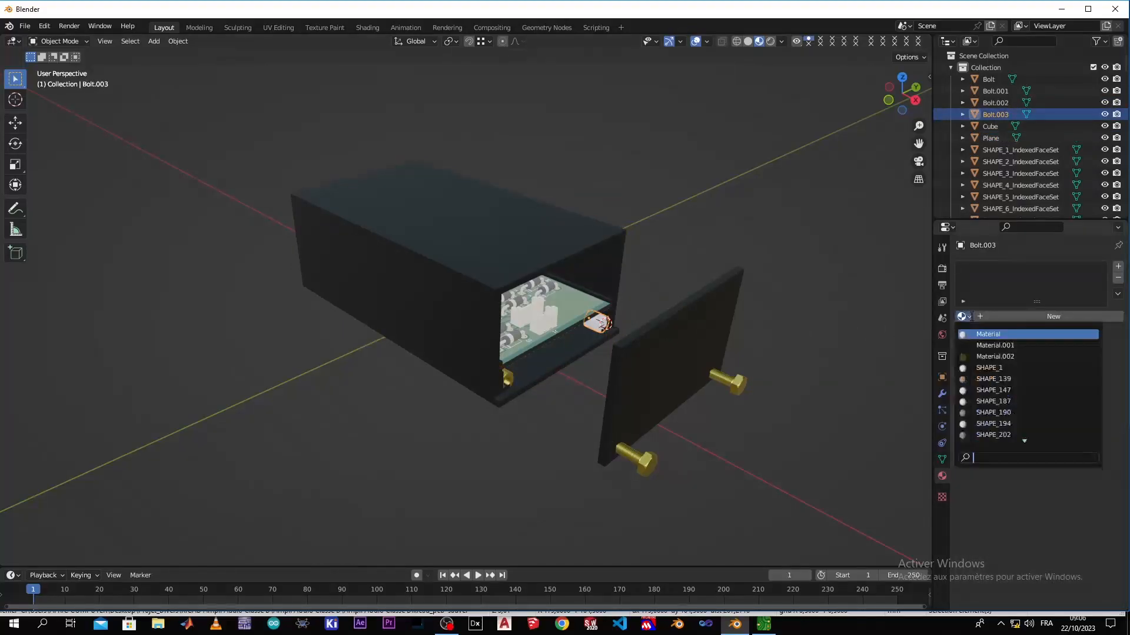
click(977, 356)
middle_drag(739, 325, 635, 330)
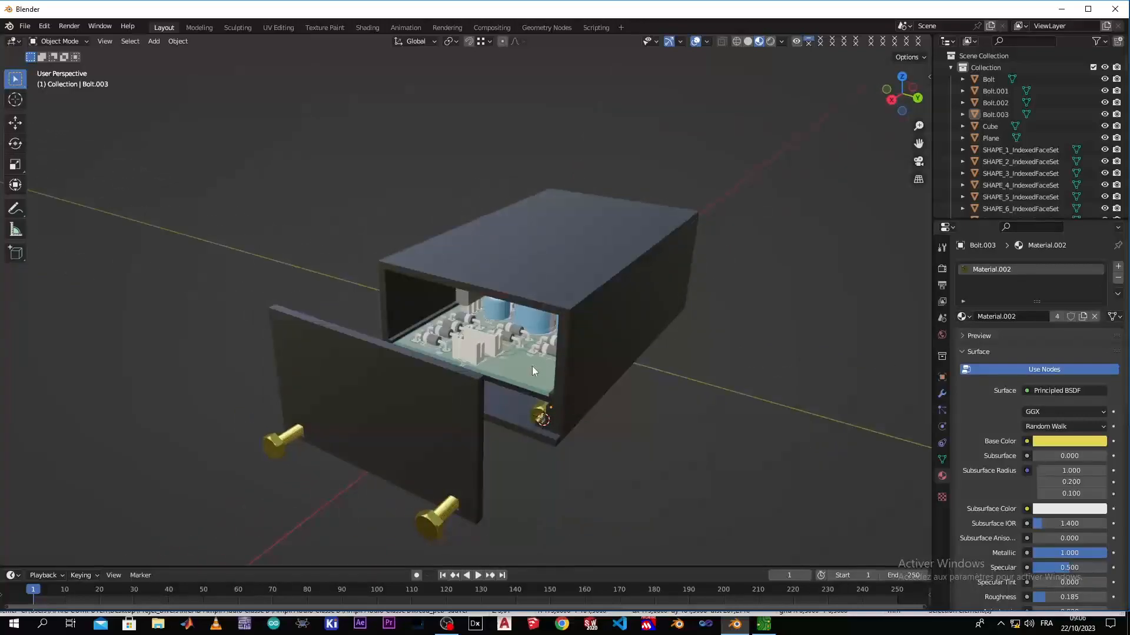
scroll(602, 368, down, 3)
scroll(538, 352, up, 3)
scroll(565, 382, down, 2)
scroll(500, 346, down, 2)
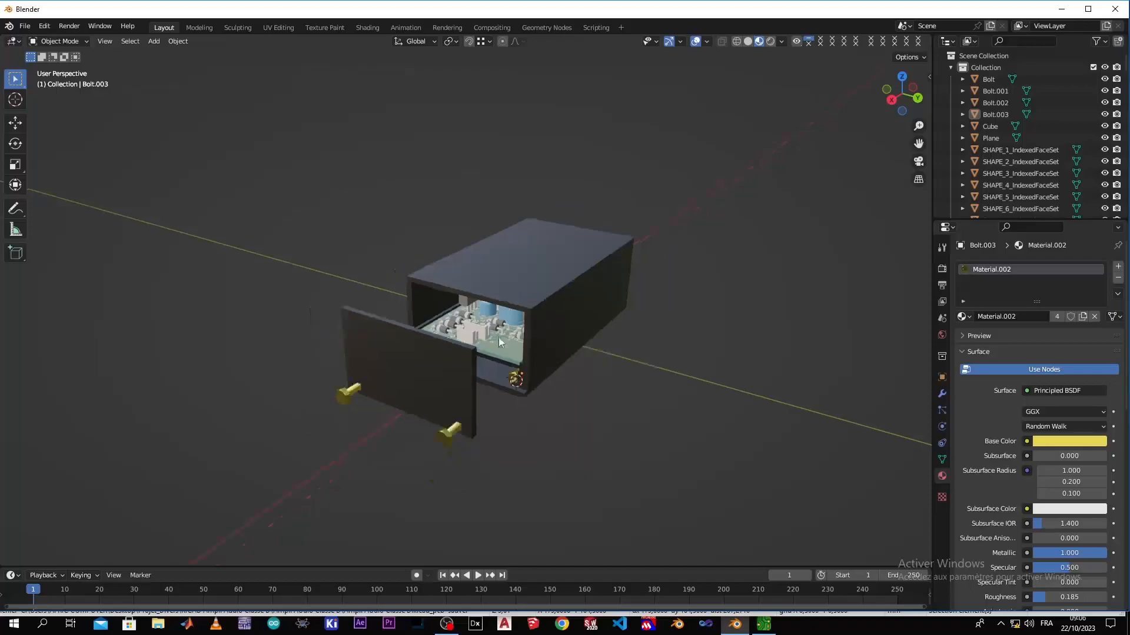